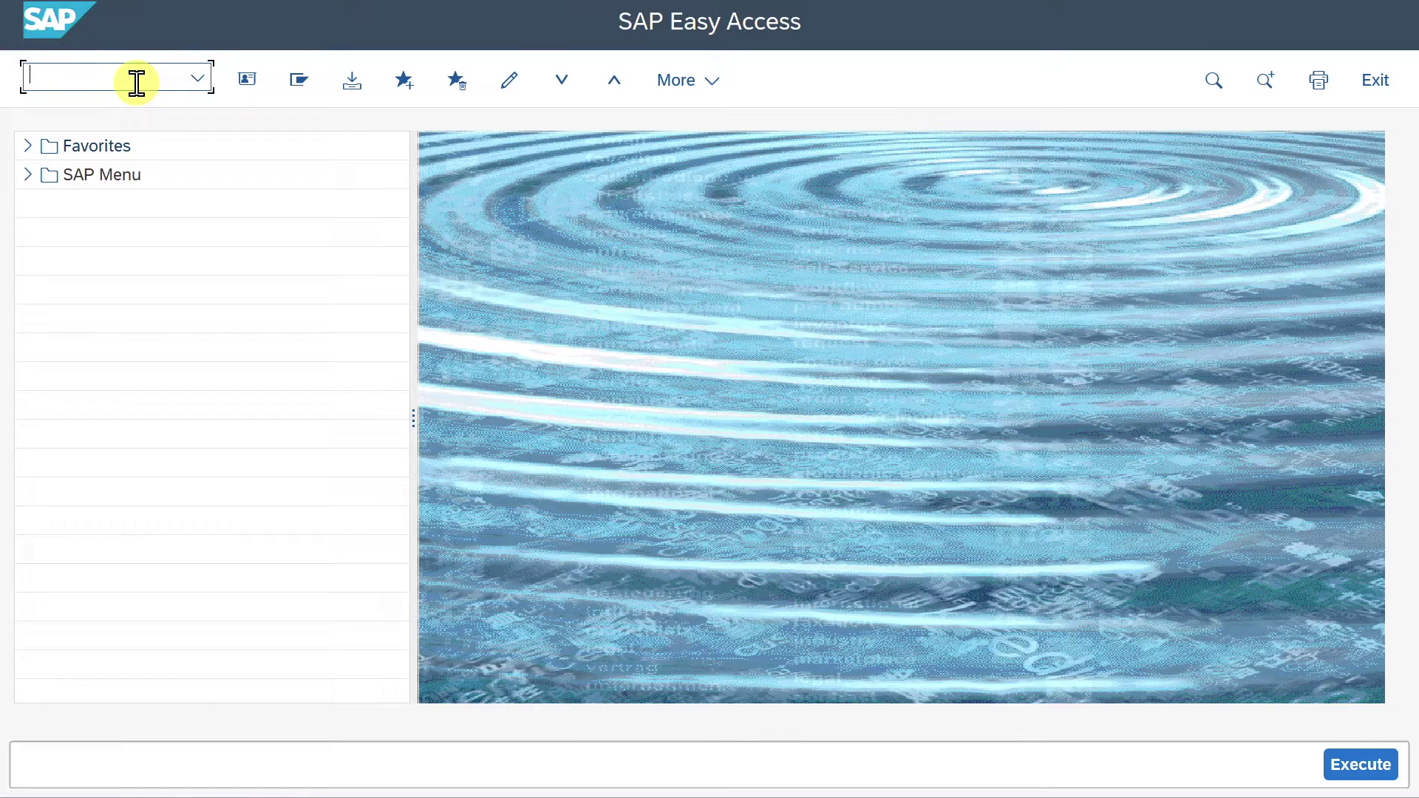
- Run SPRO and open the SAP Reference IMG
type("spro")
key("Return")
left_click(316, 81)
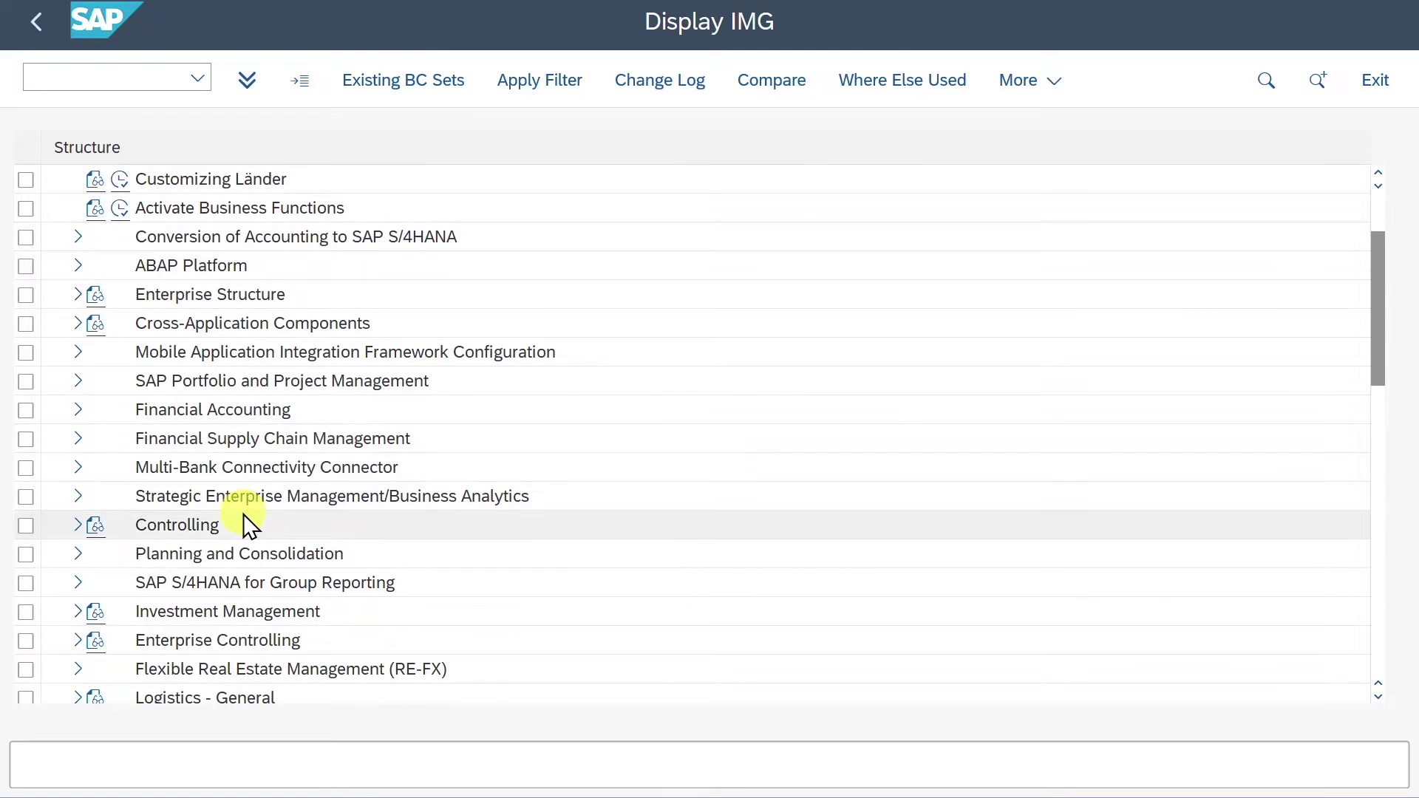
- Expand Materials Management › Purchasing › Conditions › Define Price Determination Process
scroll(246, 514, "down", 4)
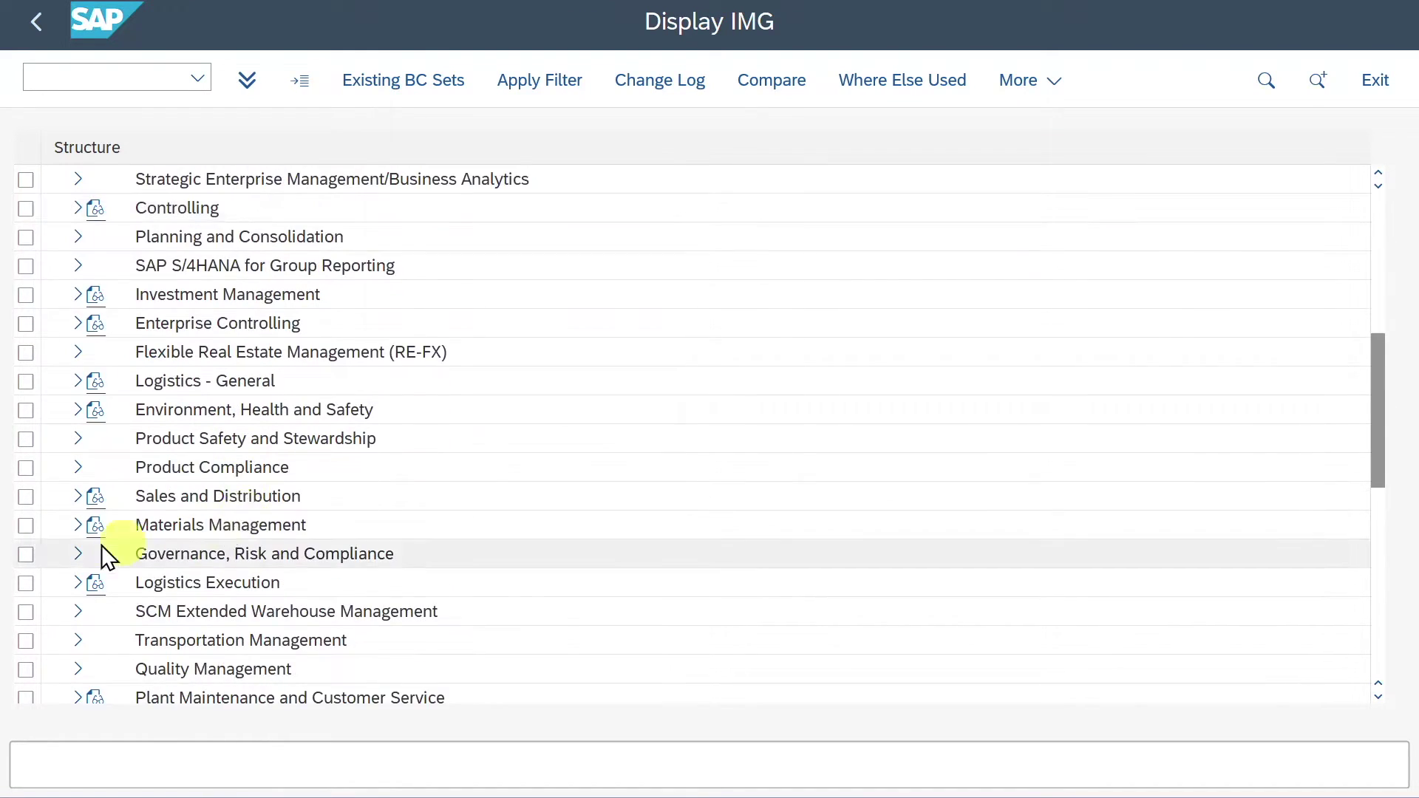
left_click(78, 525)
left_click(97, 468)
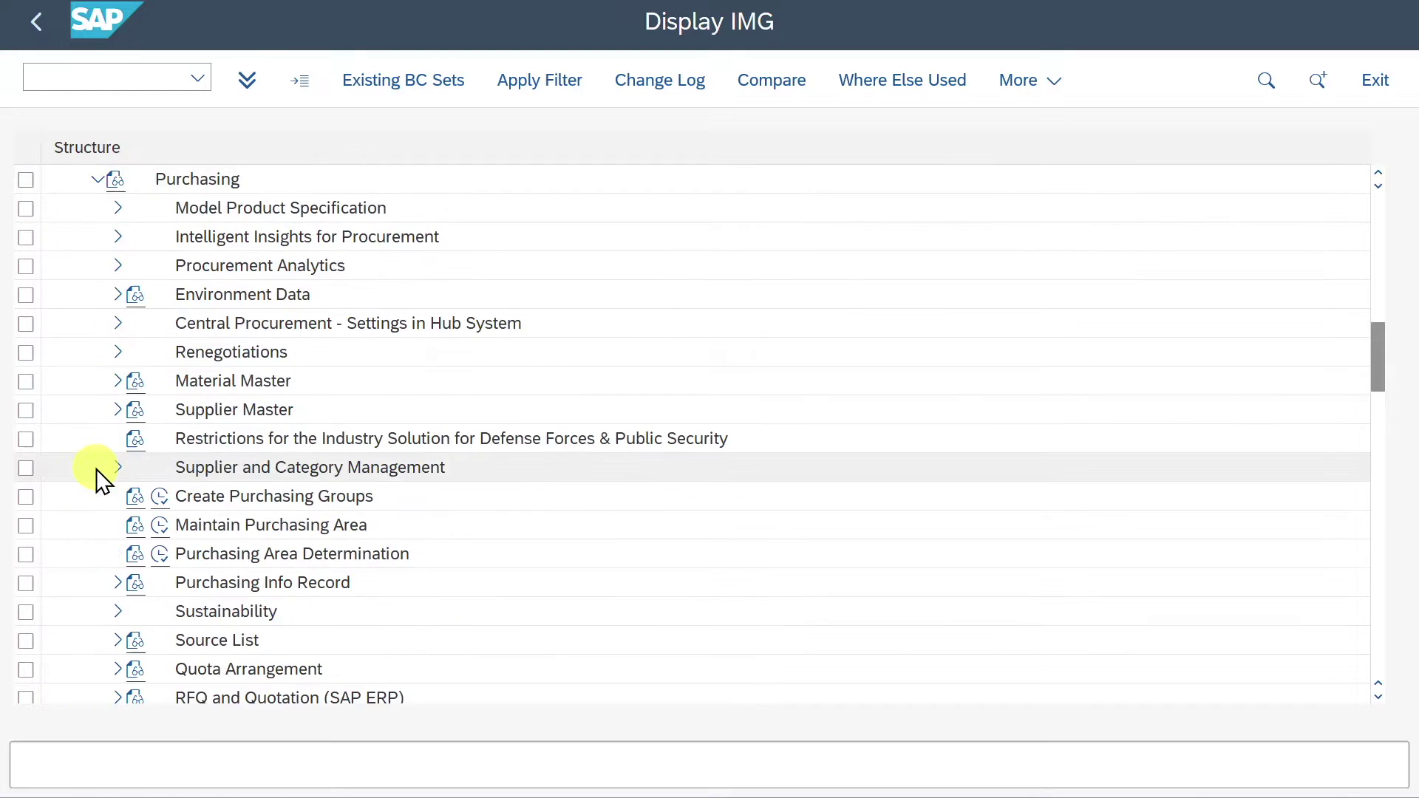
scroll(189, 427, "down", 3)
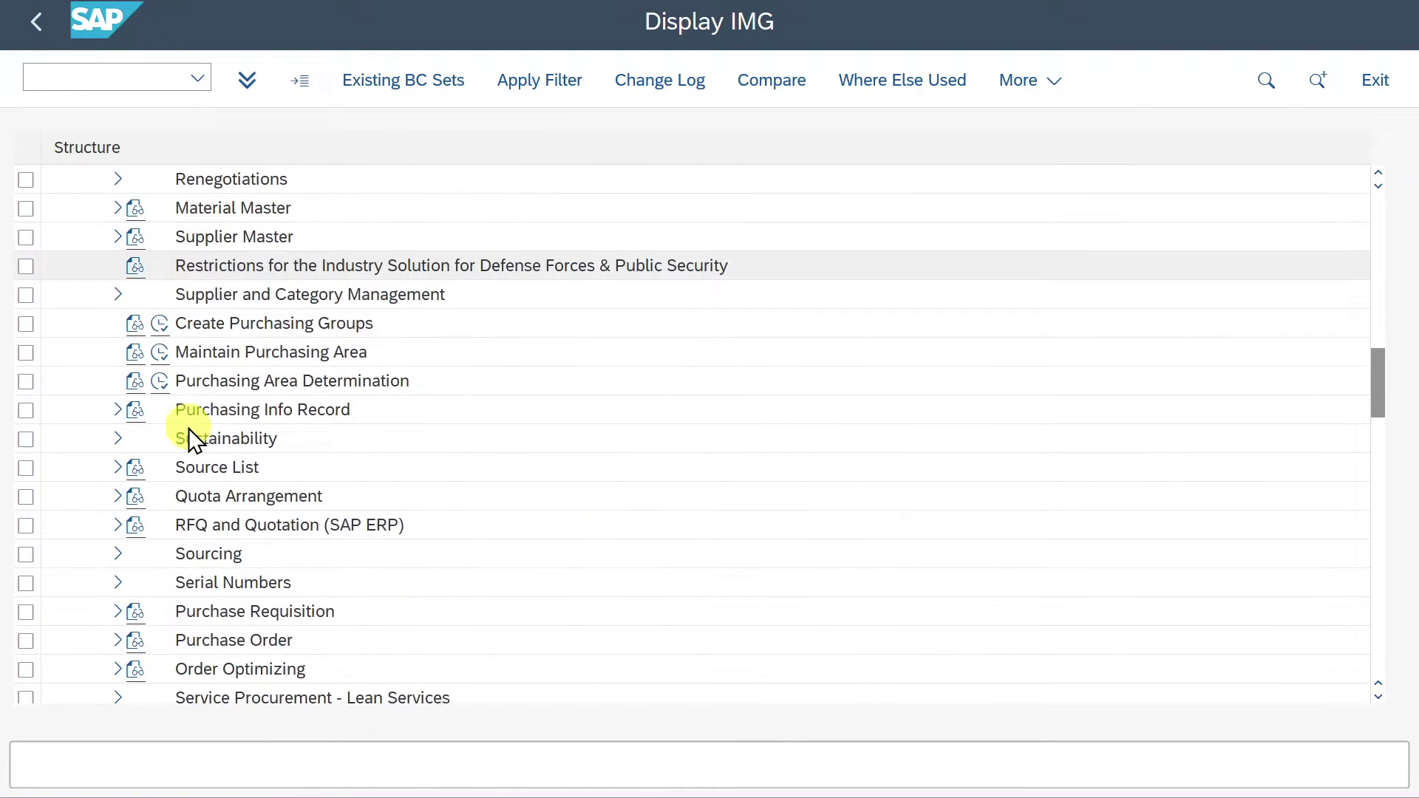
scroll(189, 428, "down", 2)
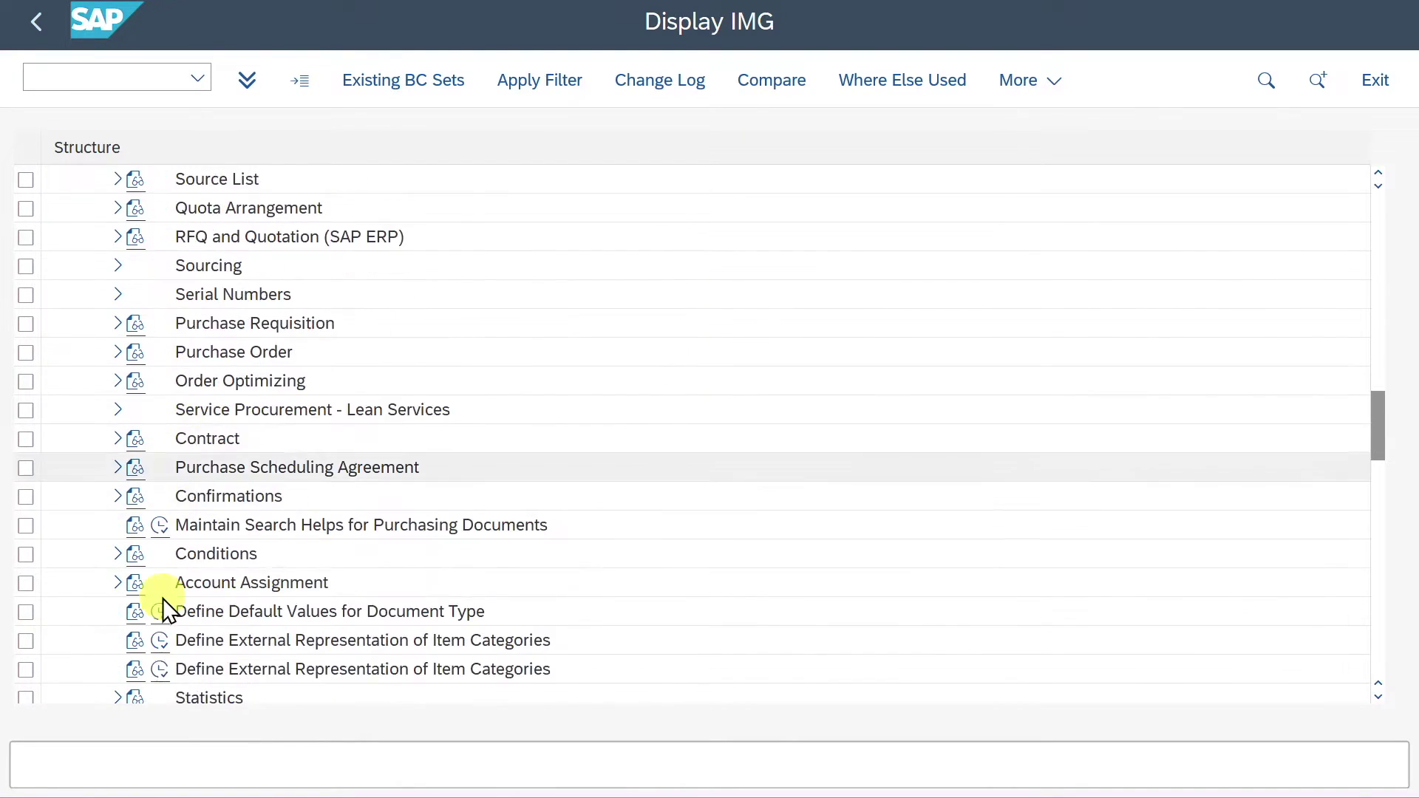
left_click(118, 556)
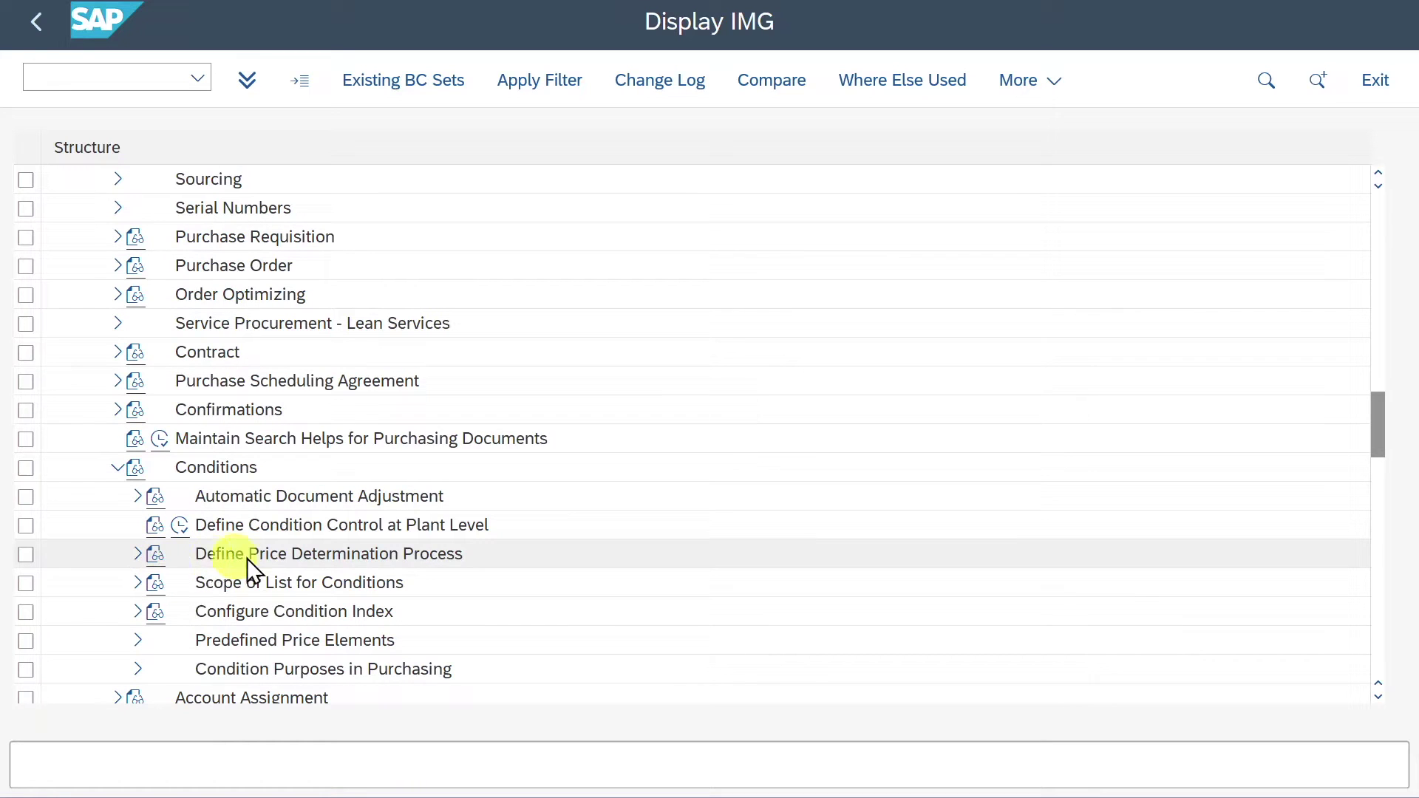
left_click(135, 555)
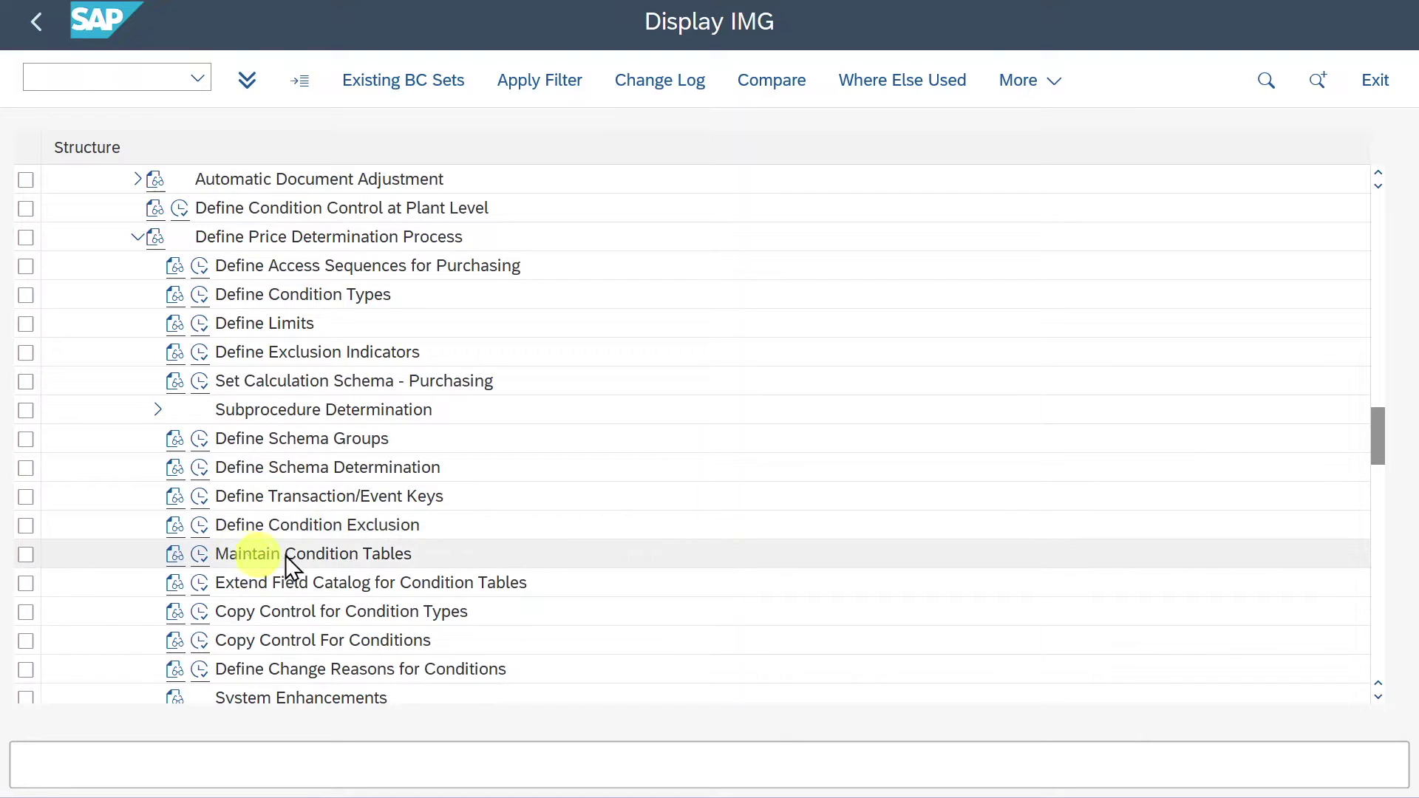
- From Maintain Condition Tables, create a new condition table numbered 999
double_click(223, 556)
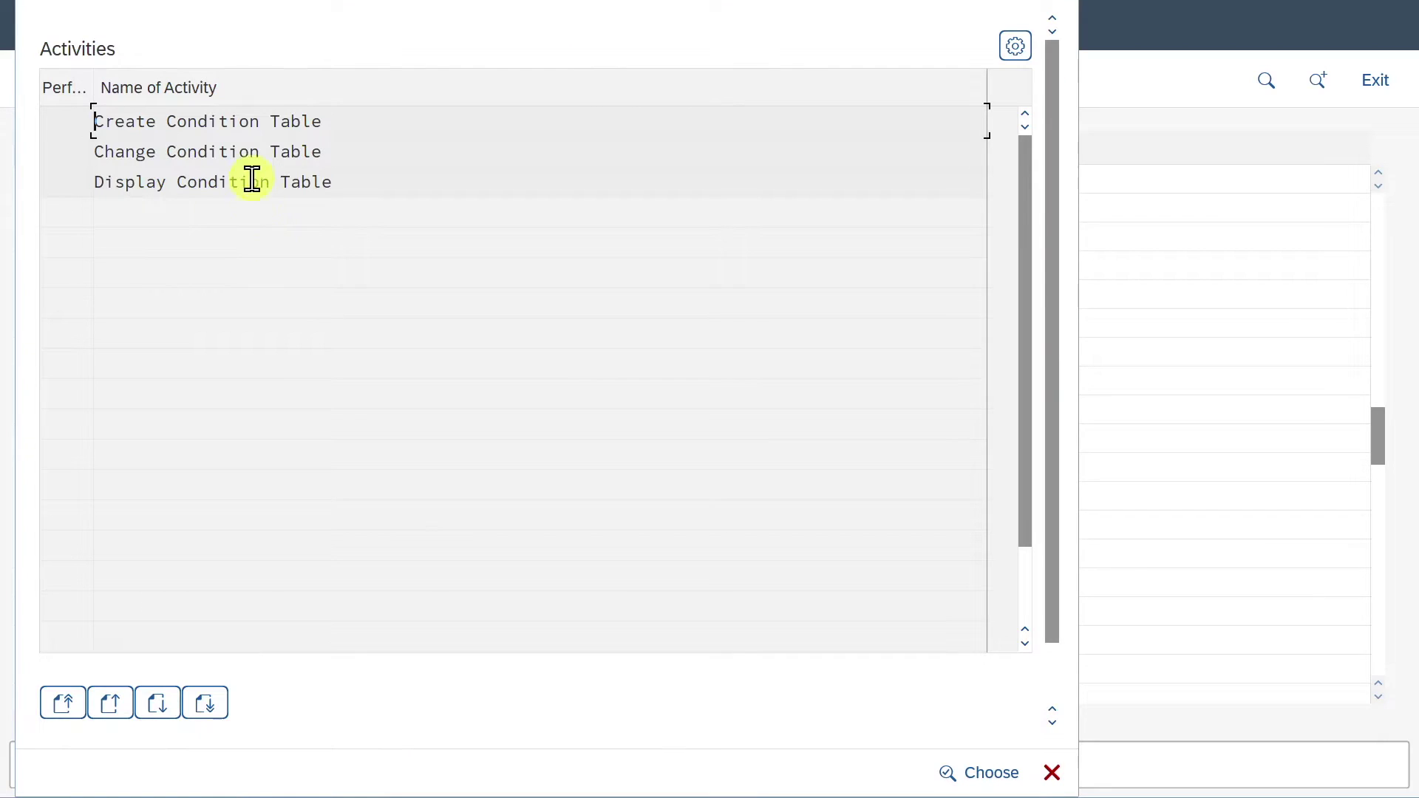
double_click(246, 126)
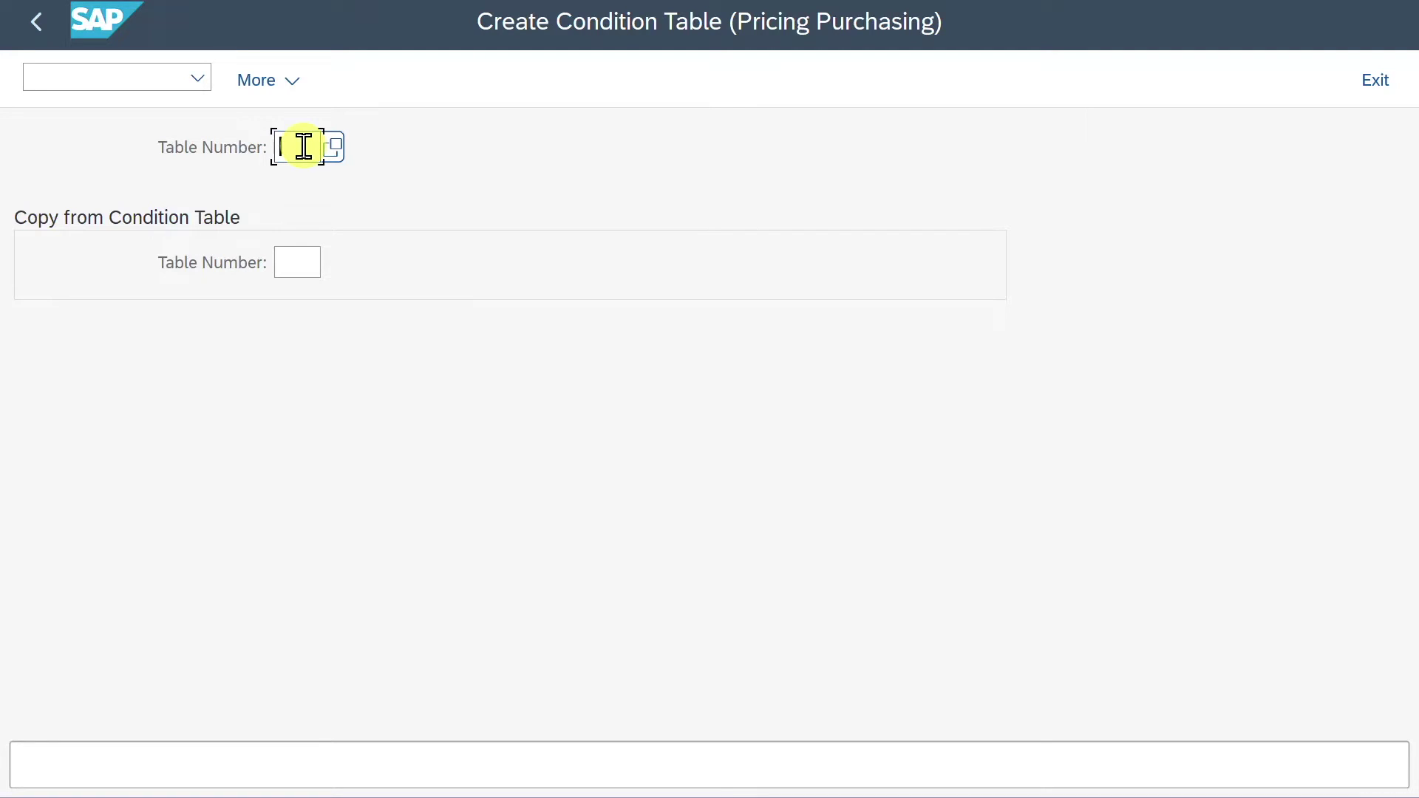
type("999")
key("Return")
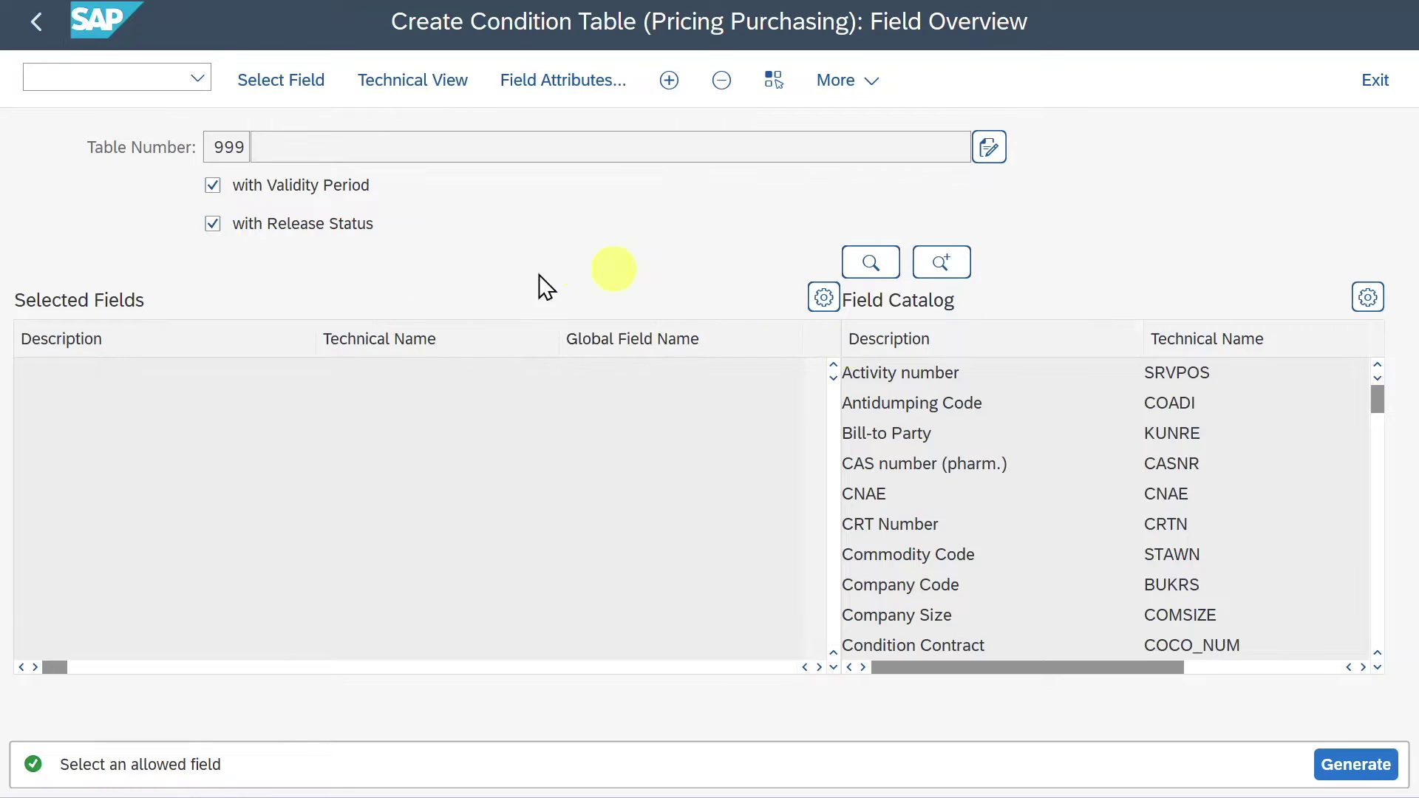
- Add Company Code, Plant and Supplier from the field catalog to table 999, then generate it
double_click(244, 148)
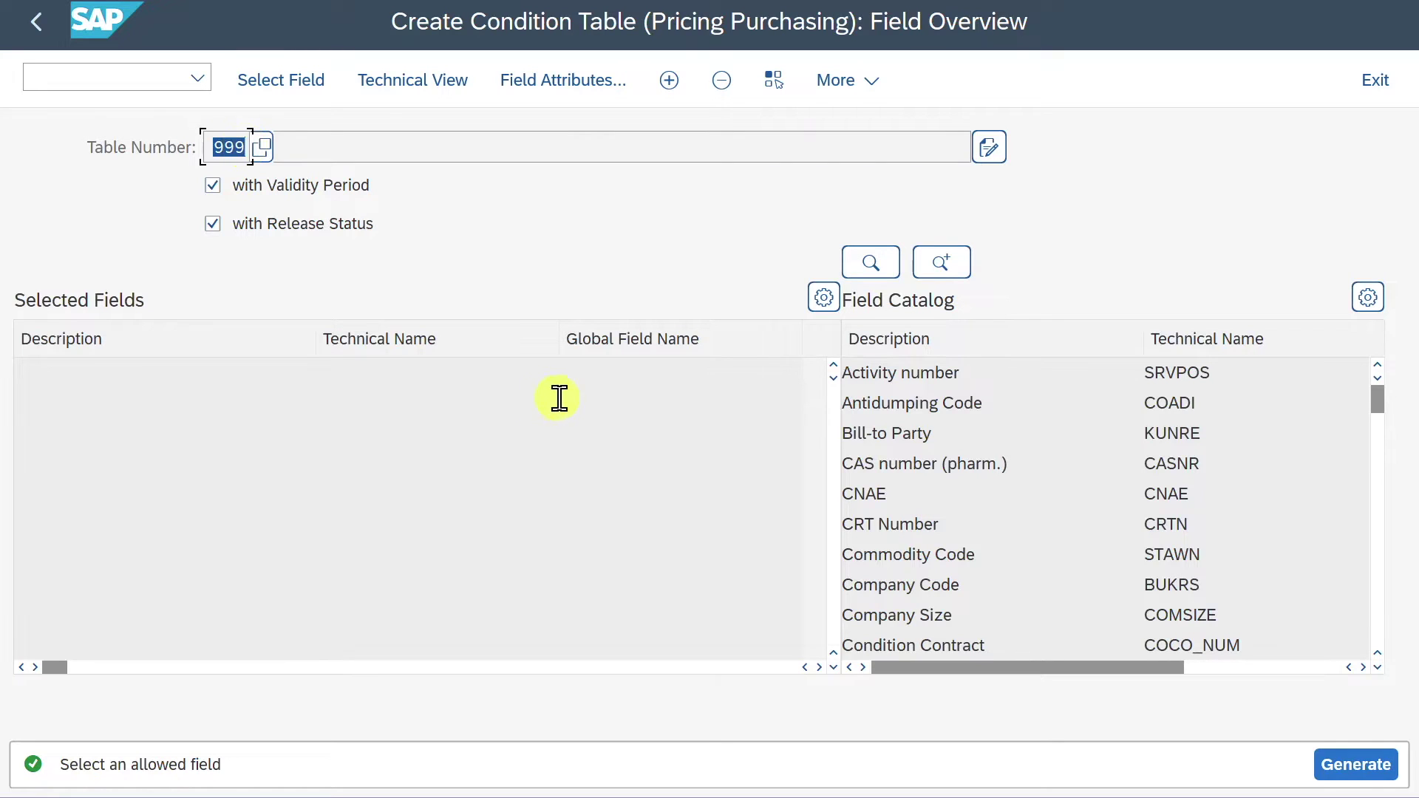
double_click(649, 391)
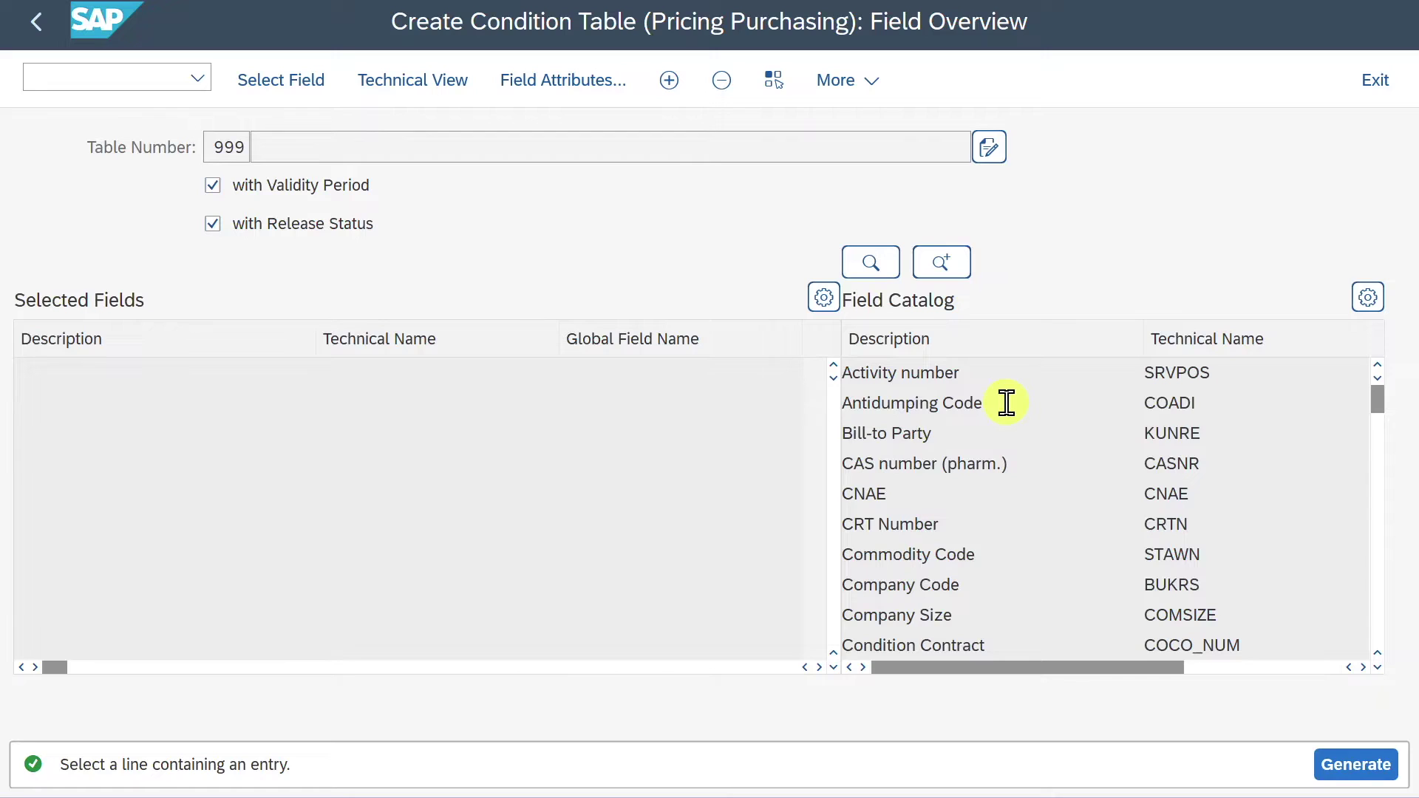
left_click(946, 585)
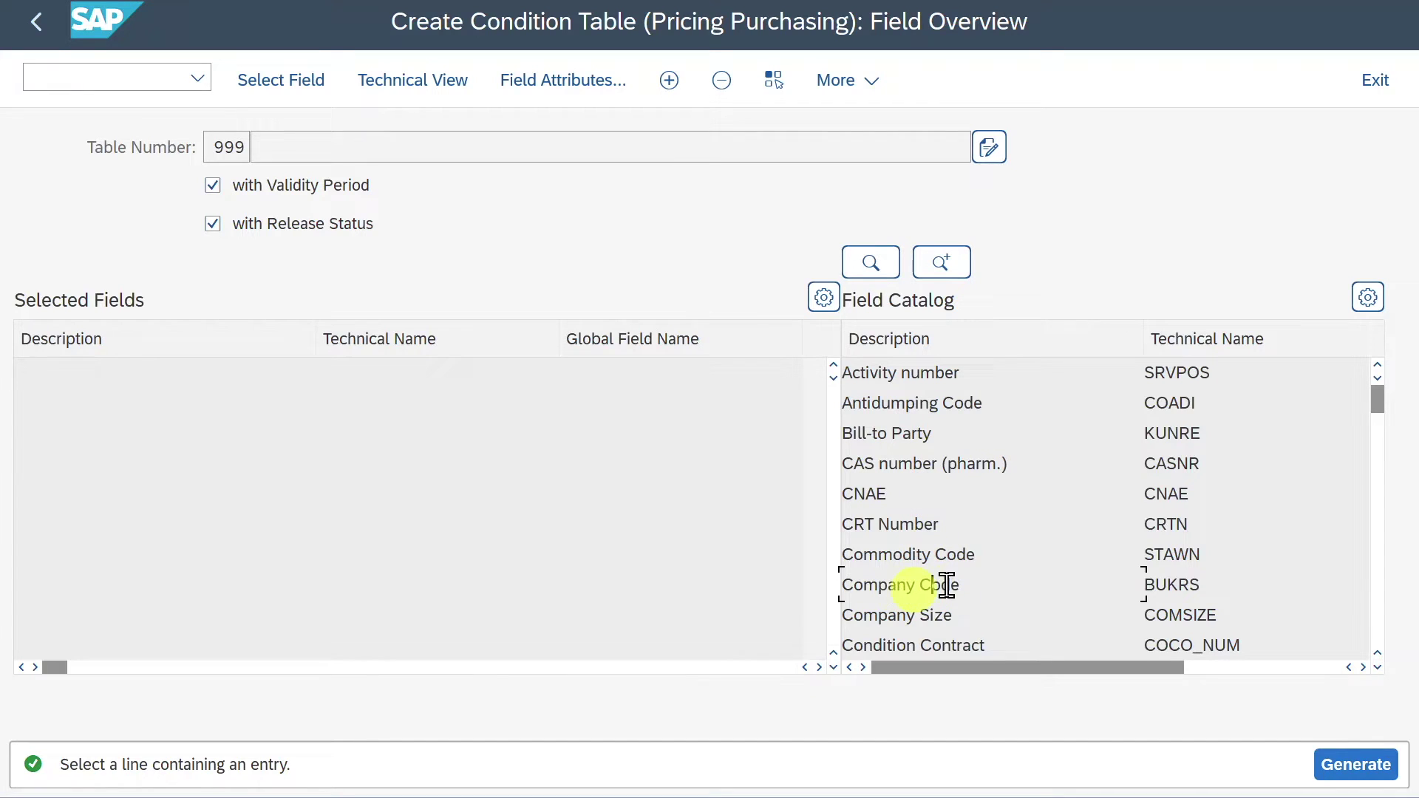
left_click(318, 83)
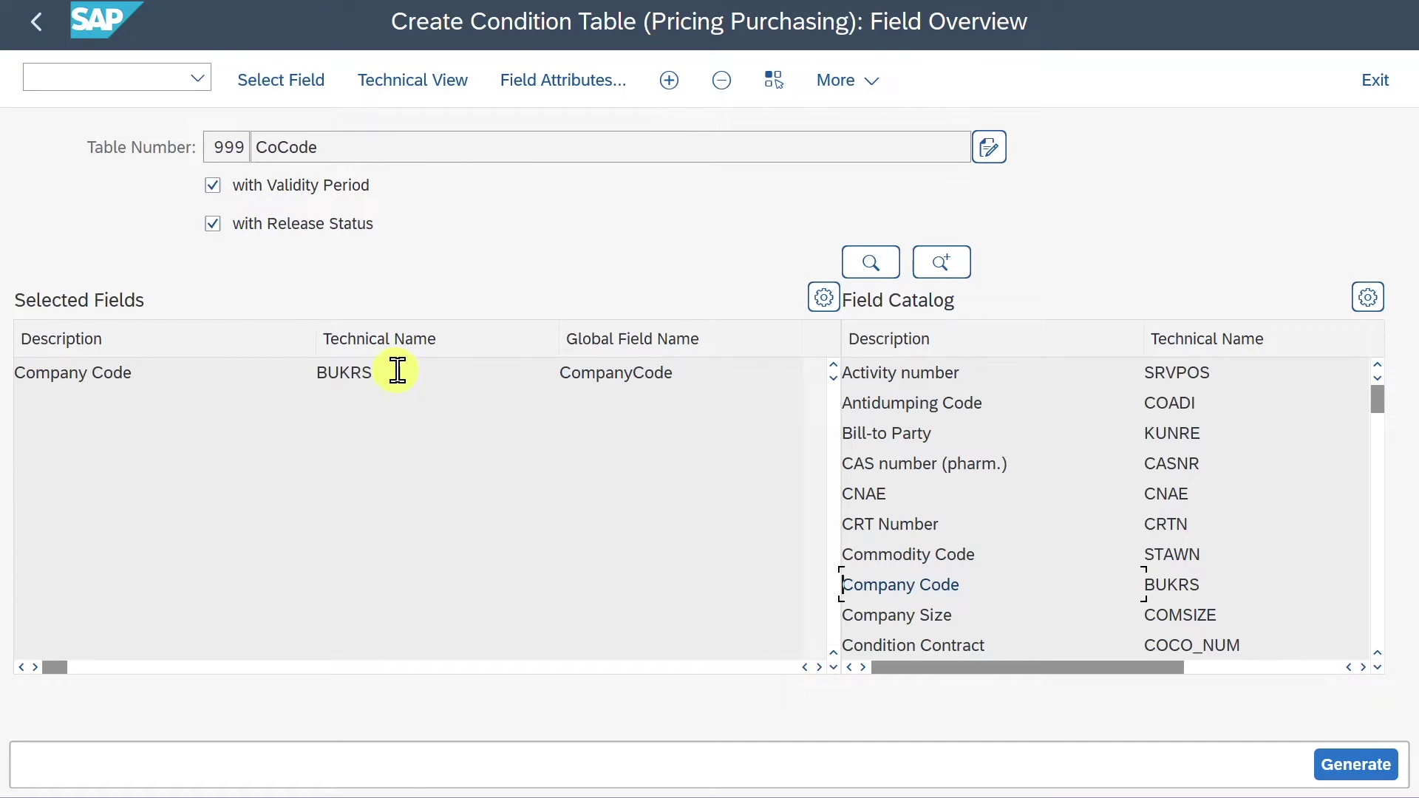
scroll(973, 451, "down", 10)
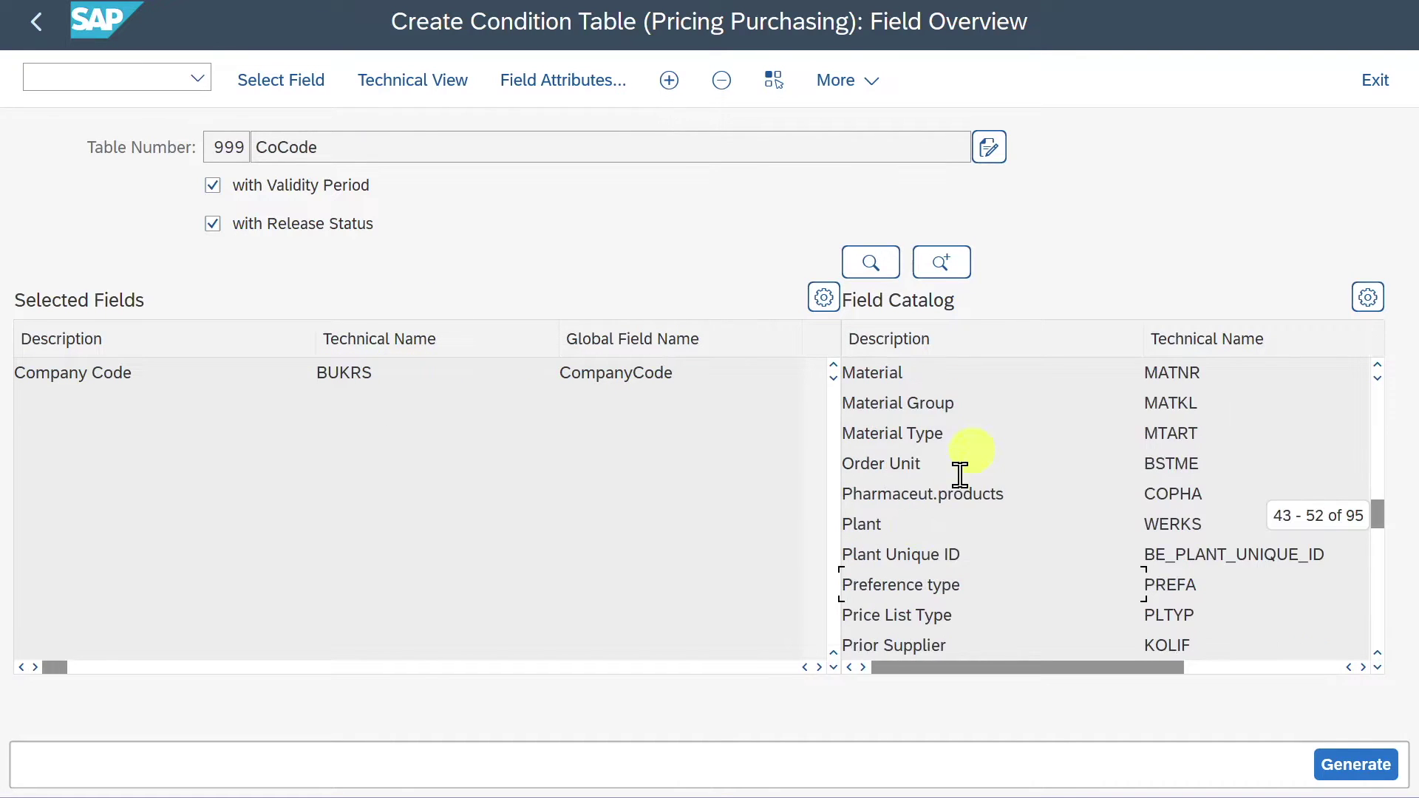
double_click(899, 525)
scroll(1040, 500, "down", 4)
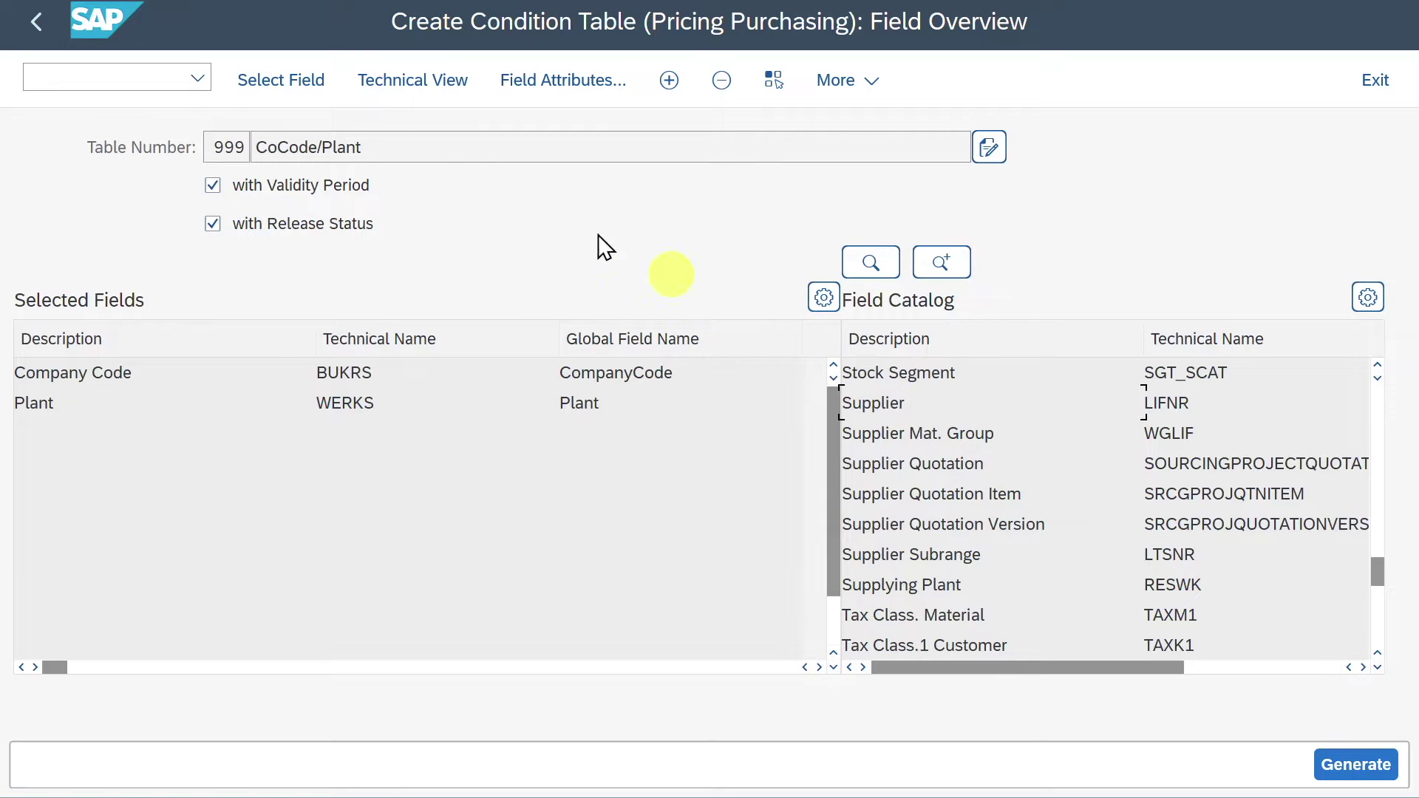
left_click(305, 77)
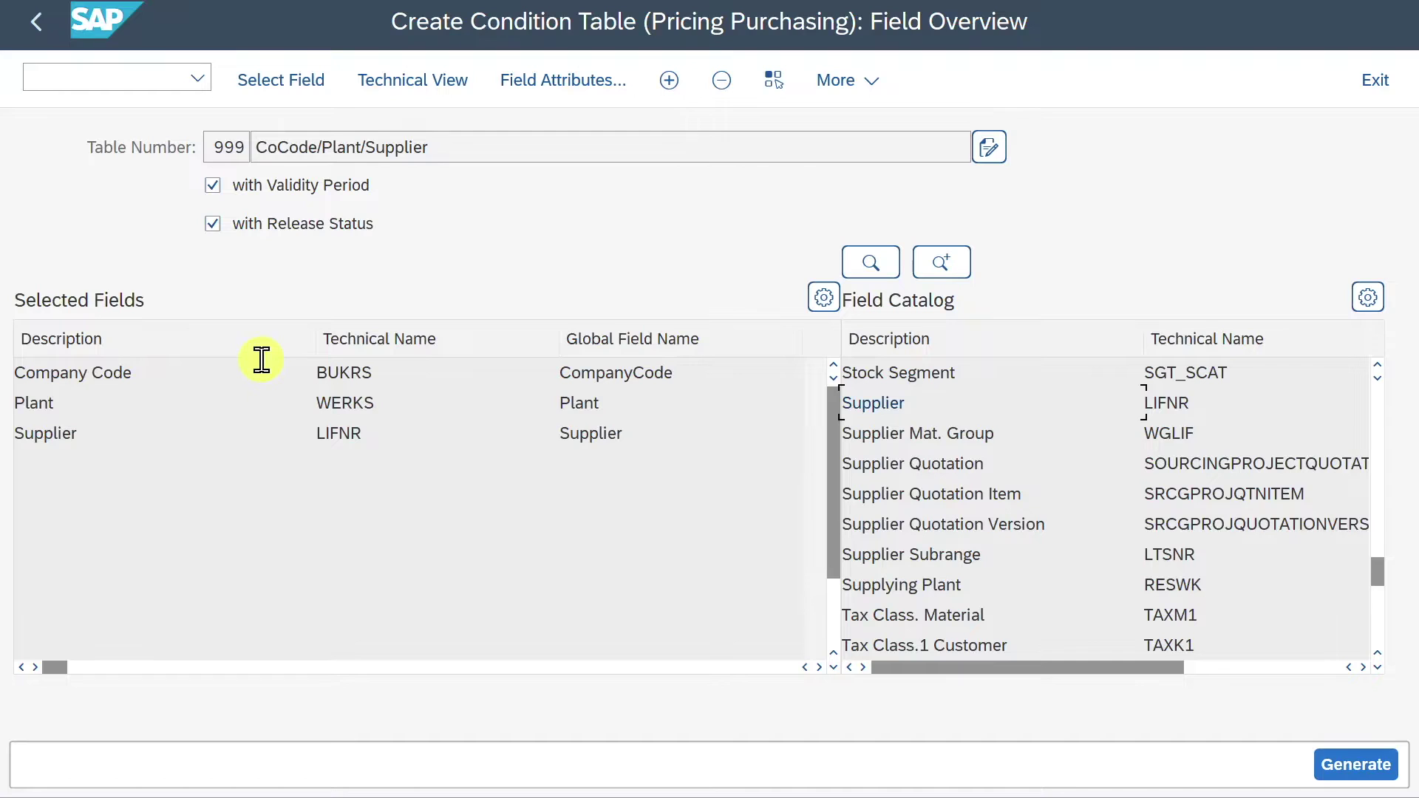
left_click(1332, 765)
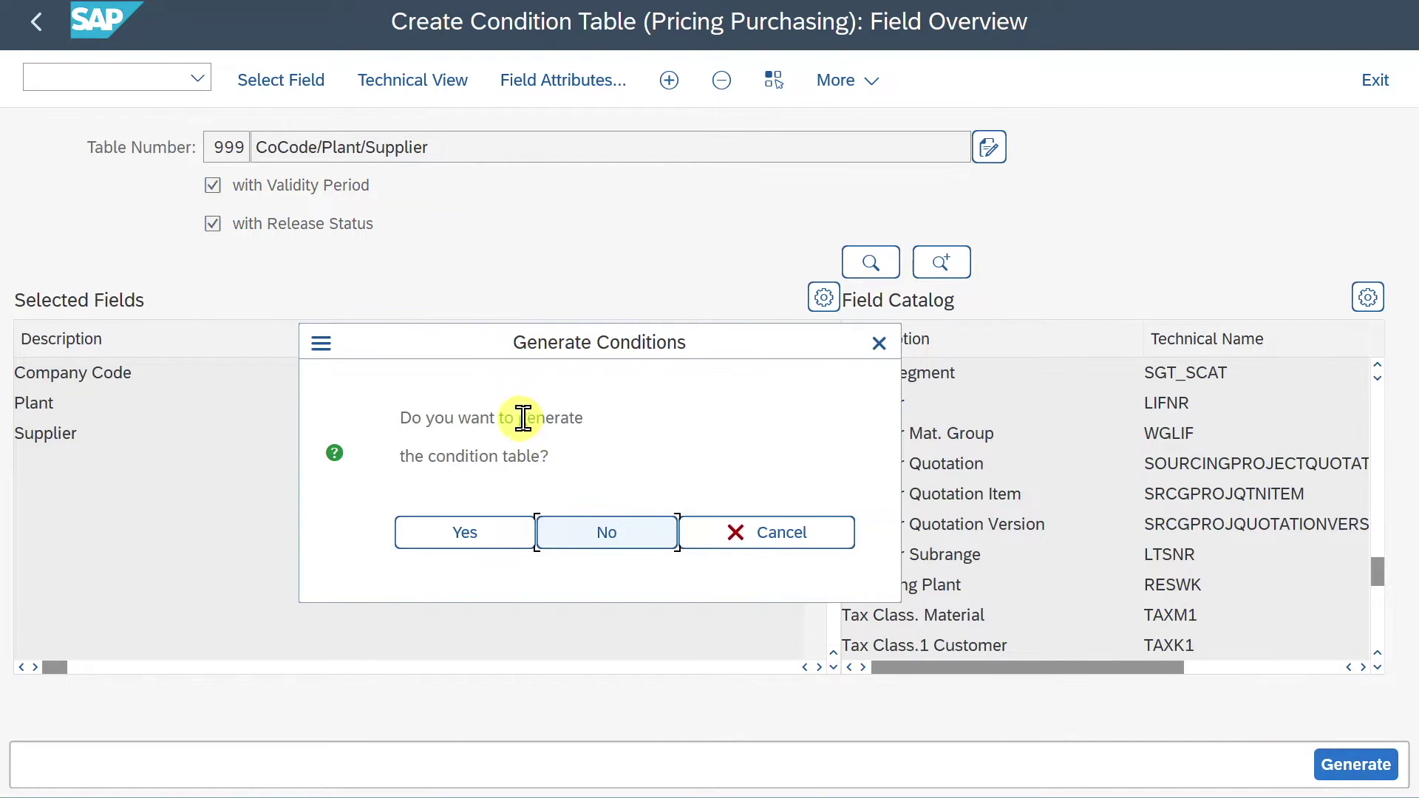
- Generate condition table 999 and save it as a local object
left_click(447, 525)
left_click(720, 738)
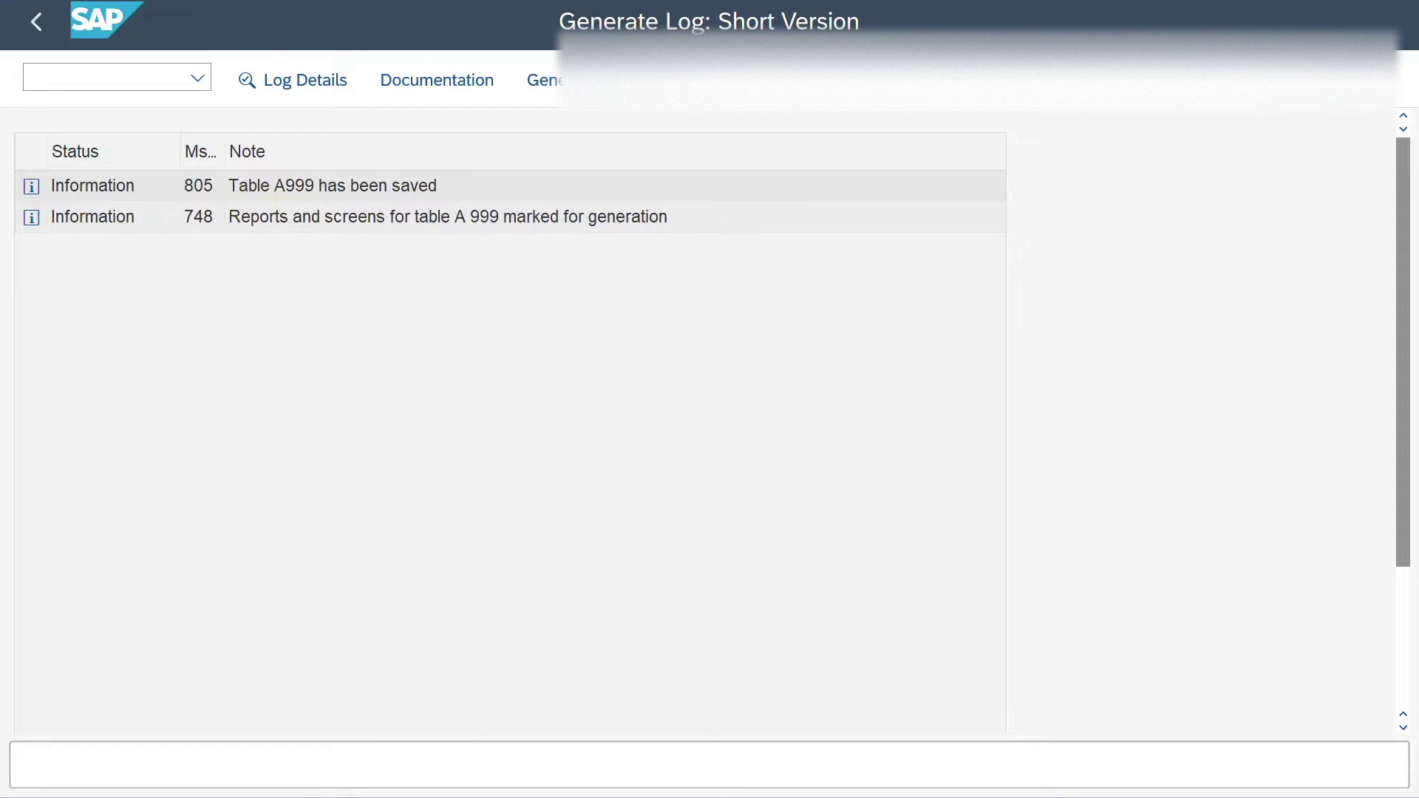
left_click(43, 15)
left_click(43, 21)
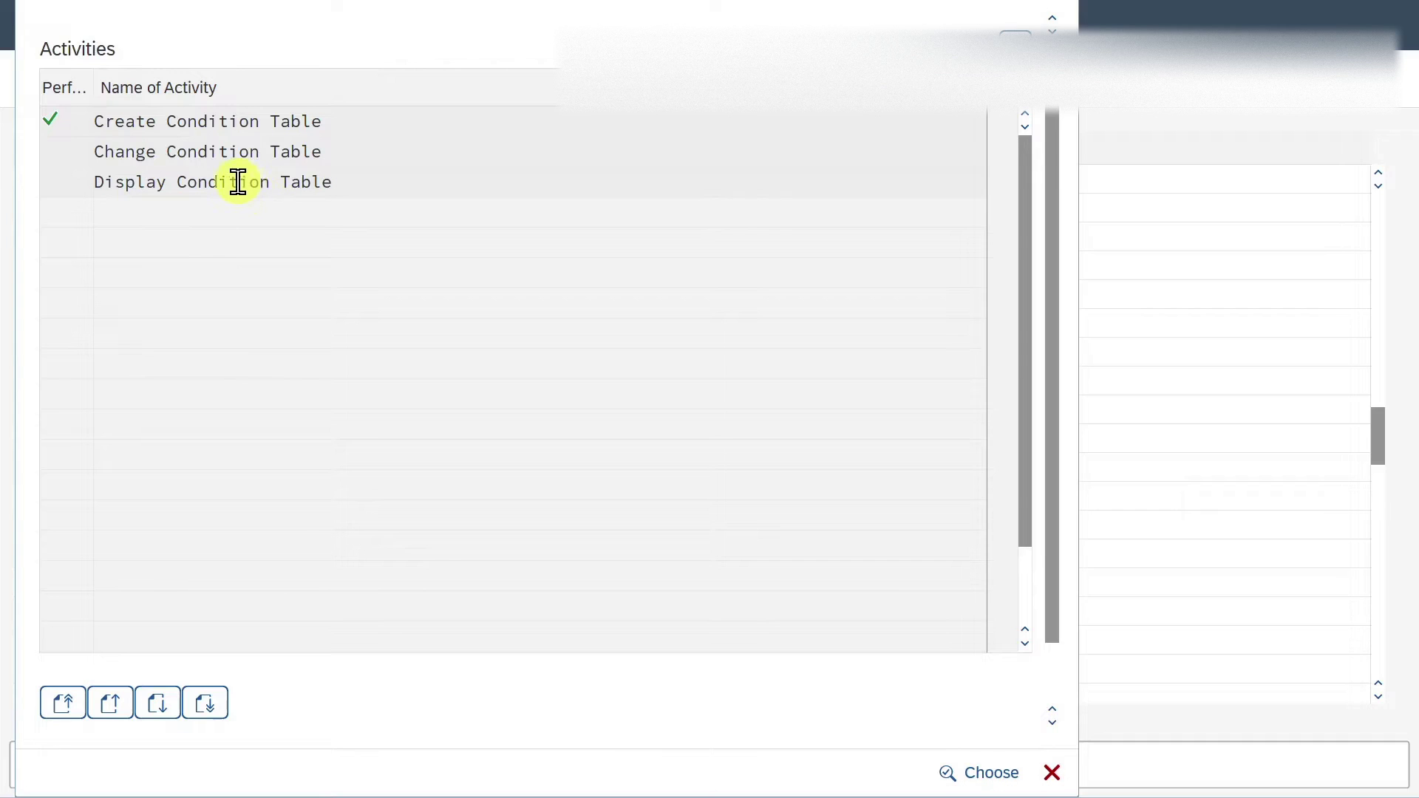
- Display condition table 999 to verify its three fields, then go back
double_click(238, 181)
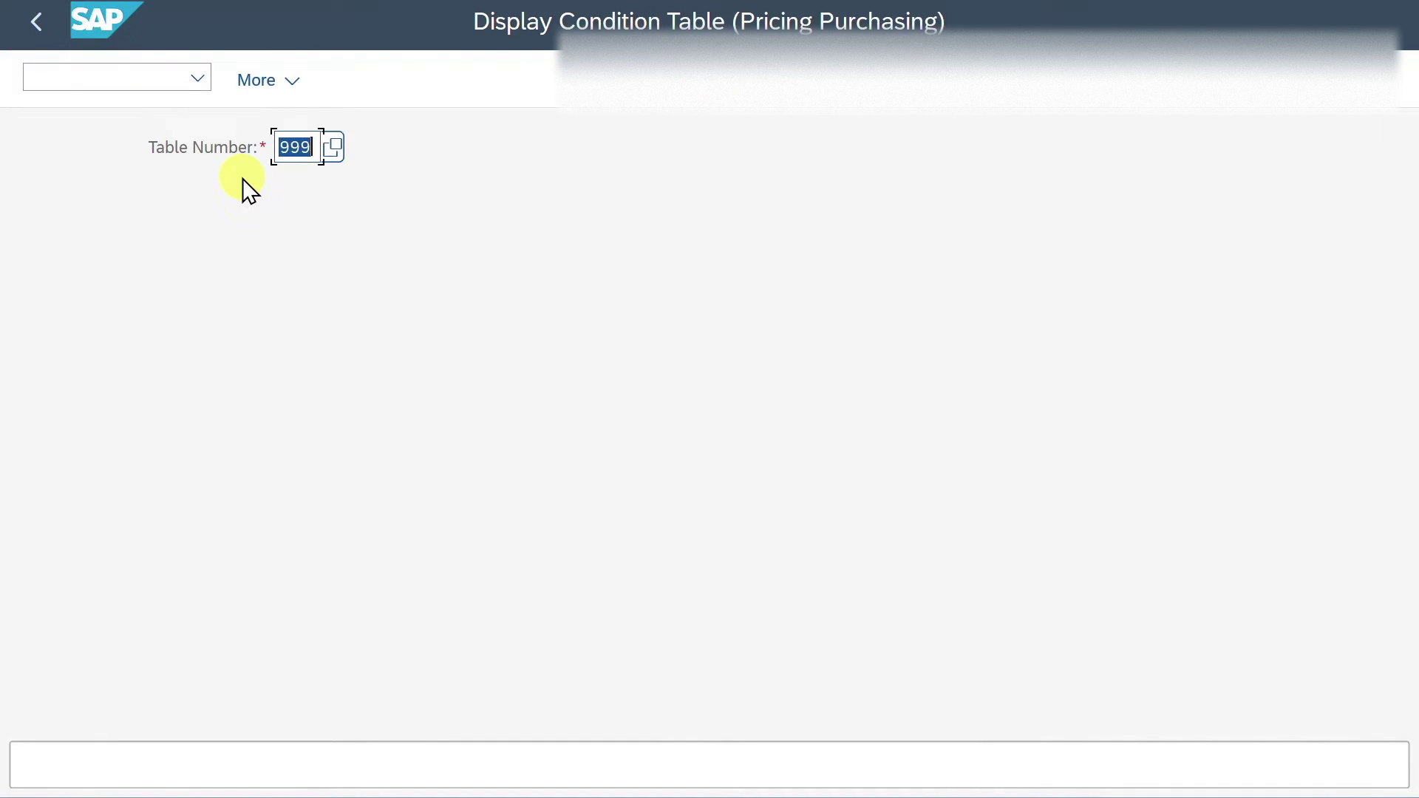
key("Return")
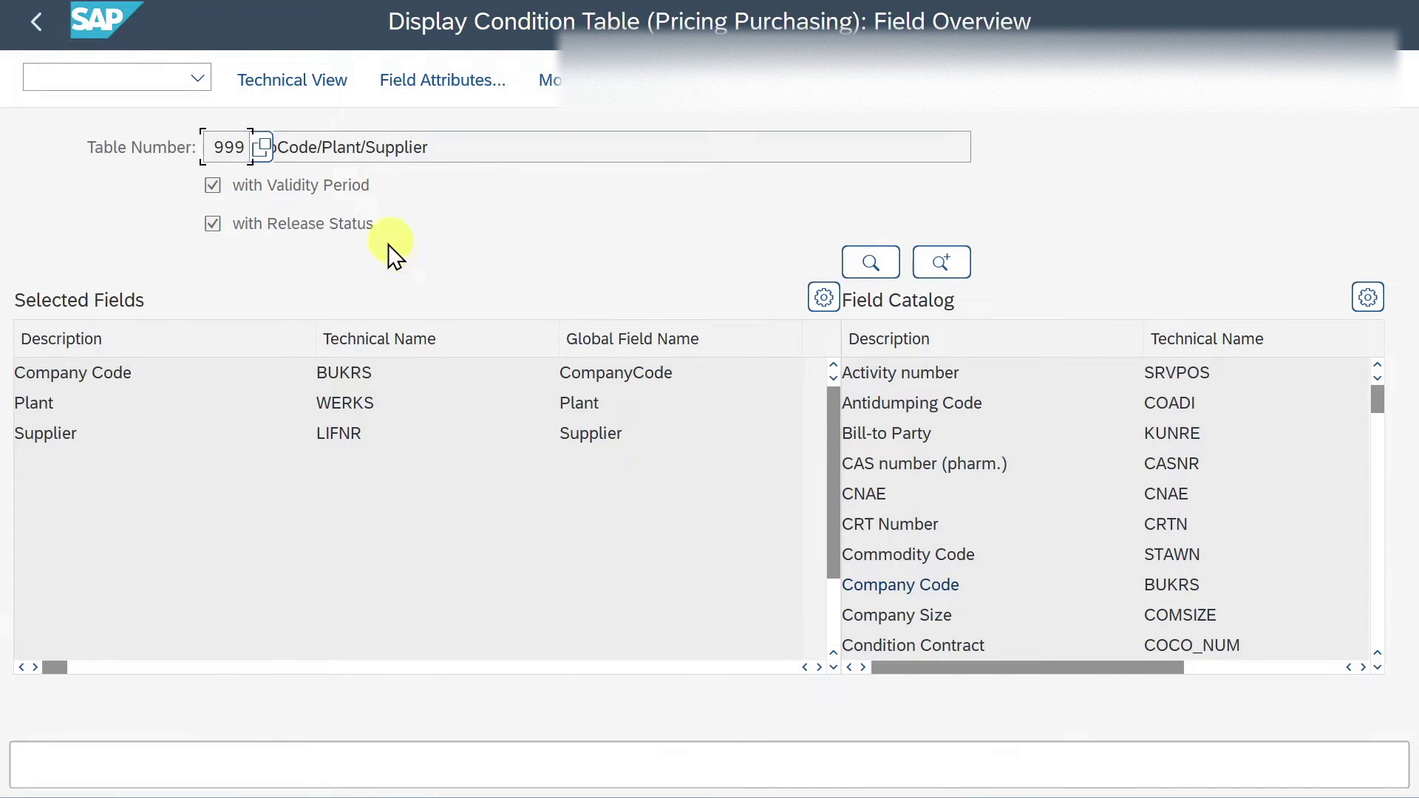
left_click(42, 22)
left_click(46, 21)
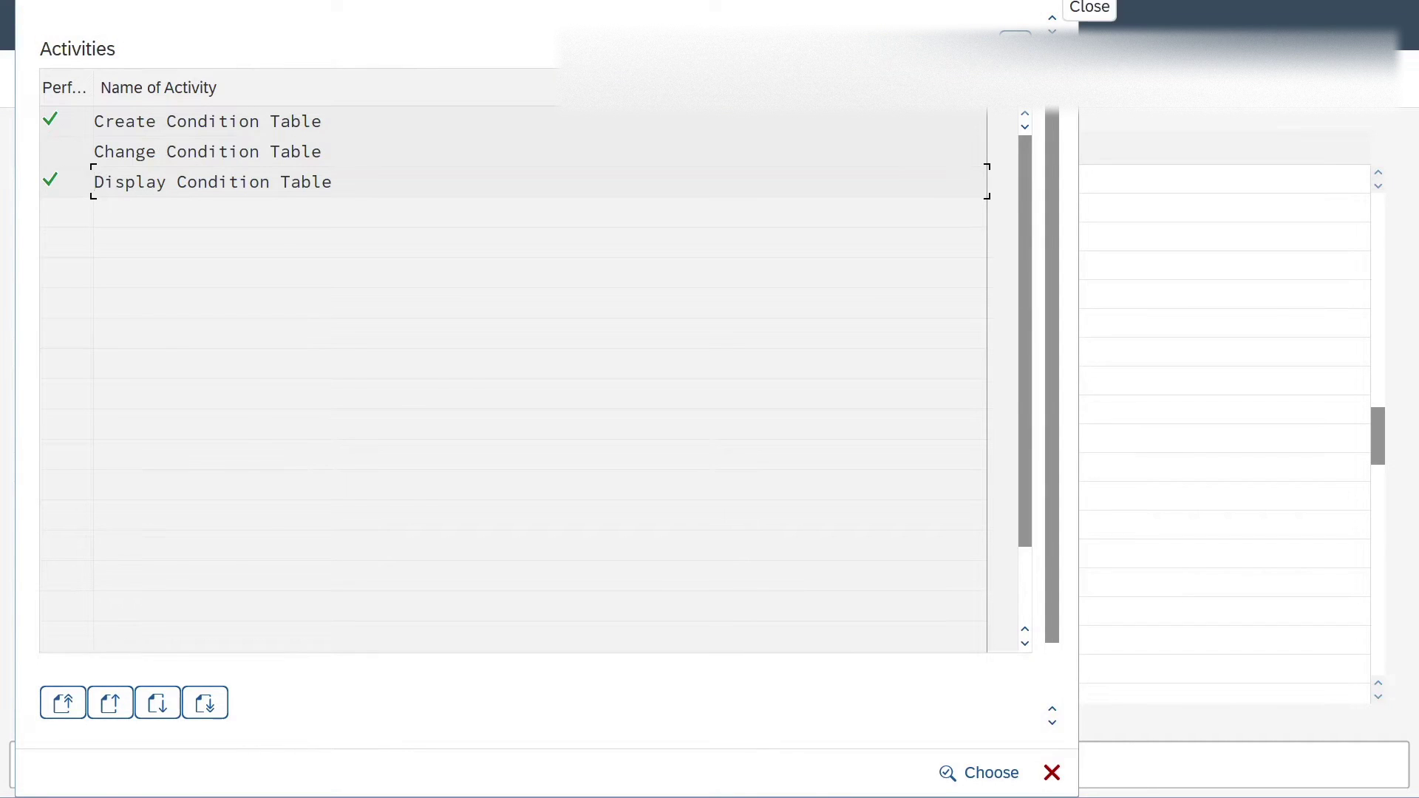
- Reposition the Condition Table (999) box on the presentation slide
left_click(1079, 4)
left_click_drag(1007, 250, 1010, 259)
left_click(1100, 270)
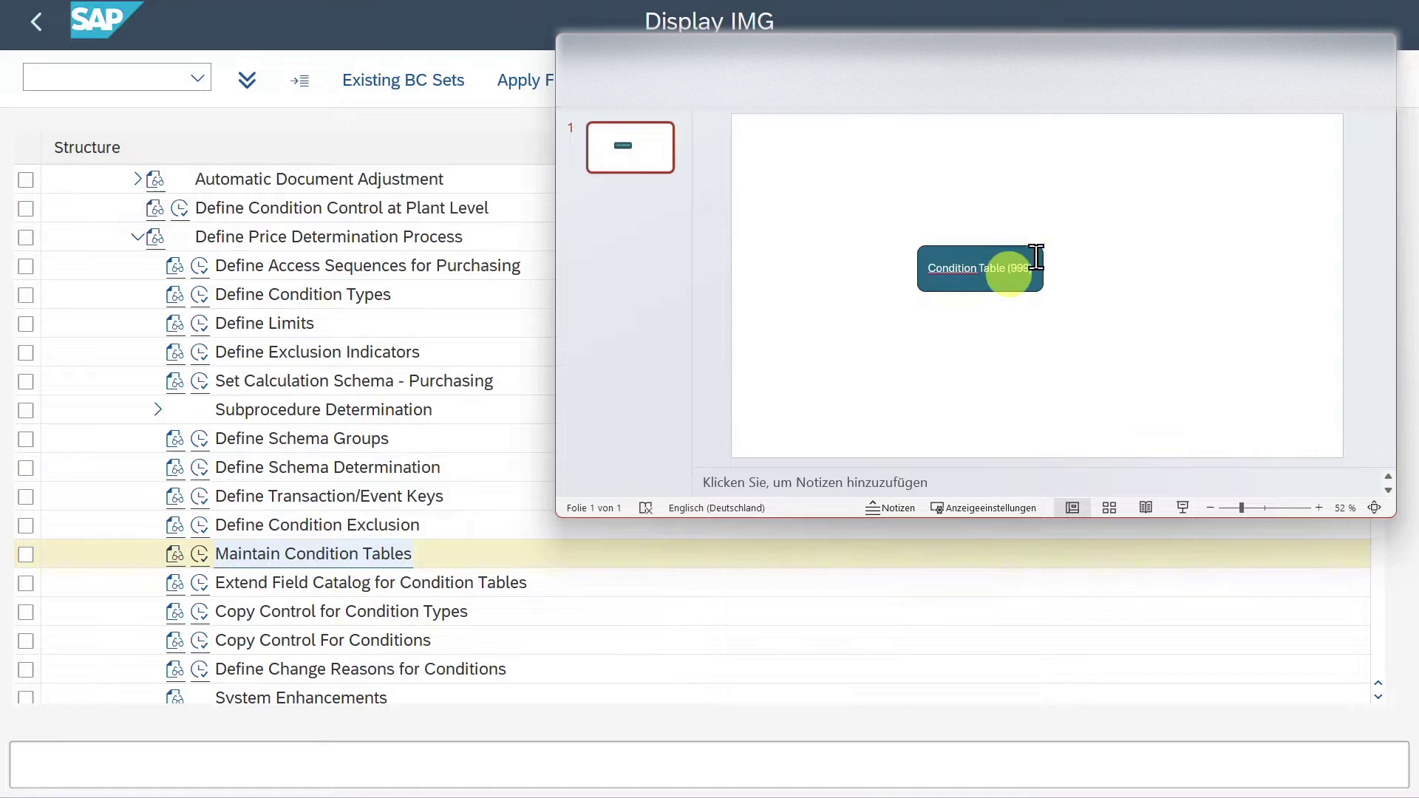
- Open Define Access Sequences for Purchasing and start a new access sequence entry
key("alt+Tab")
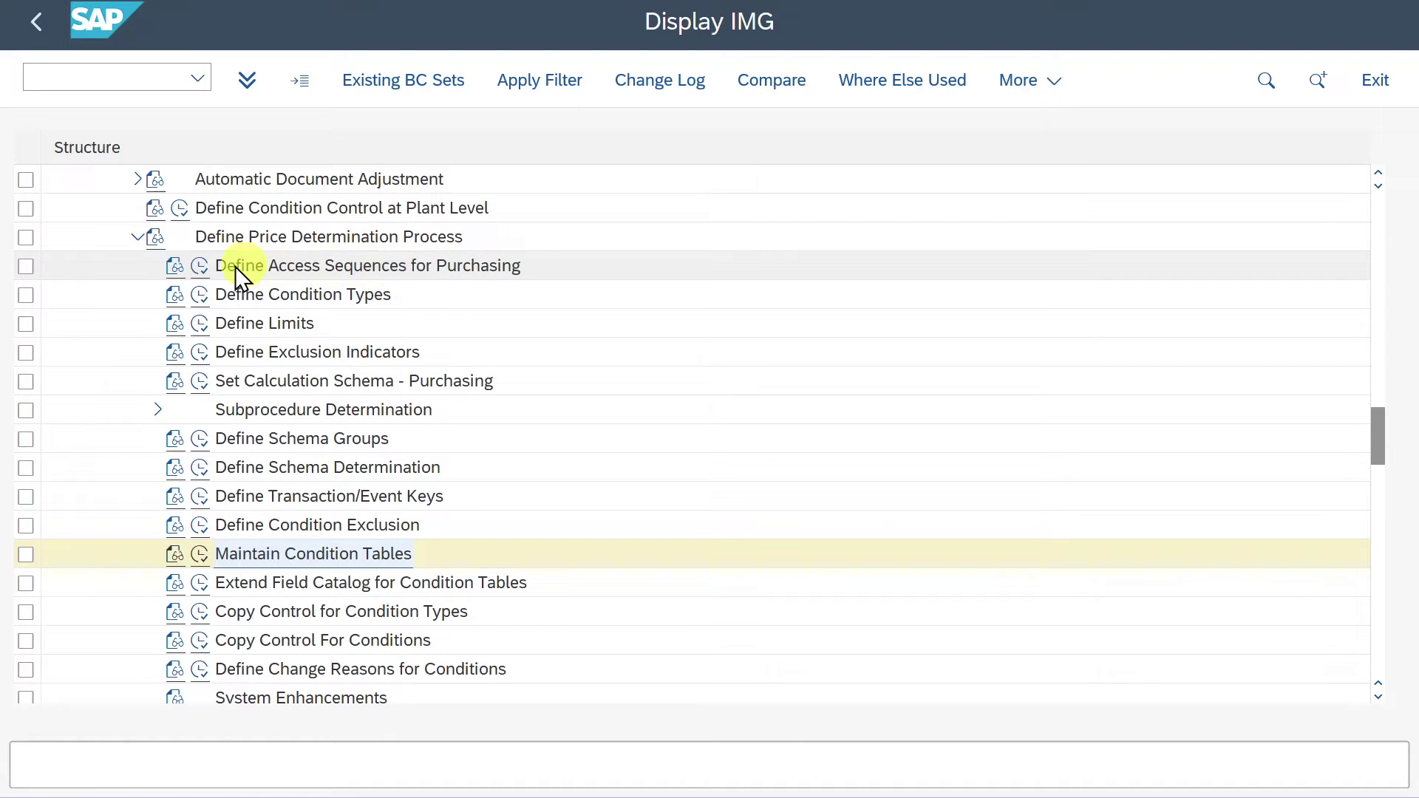
left_click(200, 265)
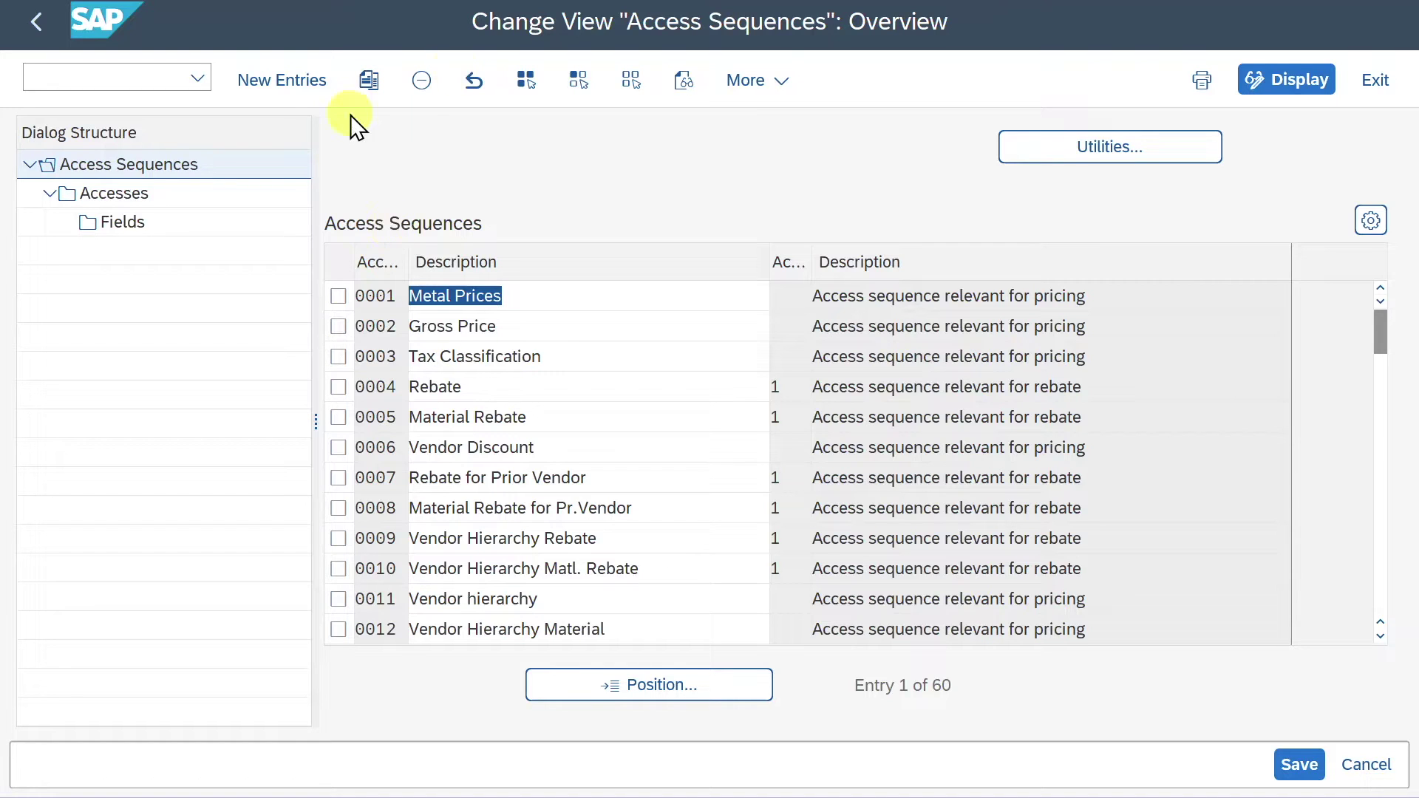
left_click(295, 79)
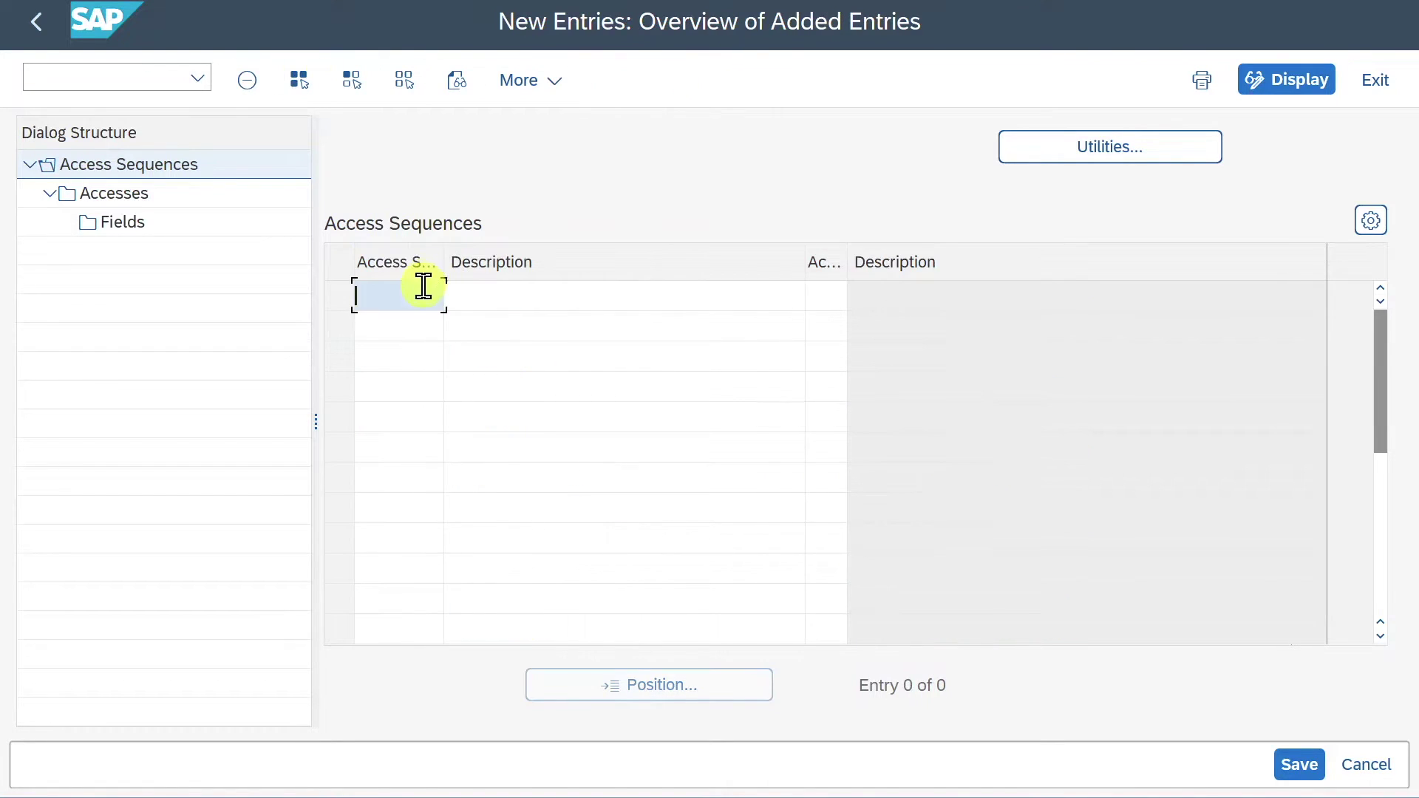
- Add access sequence ZABC with the description 'Test Access Sequence'
type("ZABC")
key("Tab")
type("Test Access Sequence")
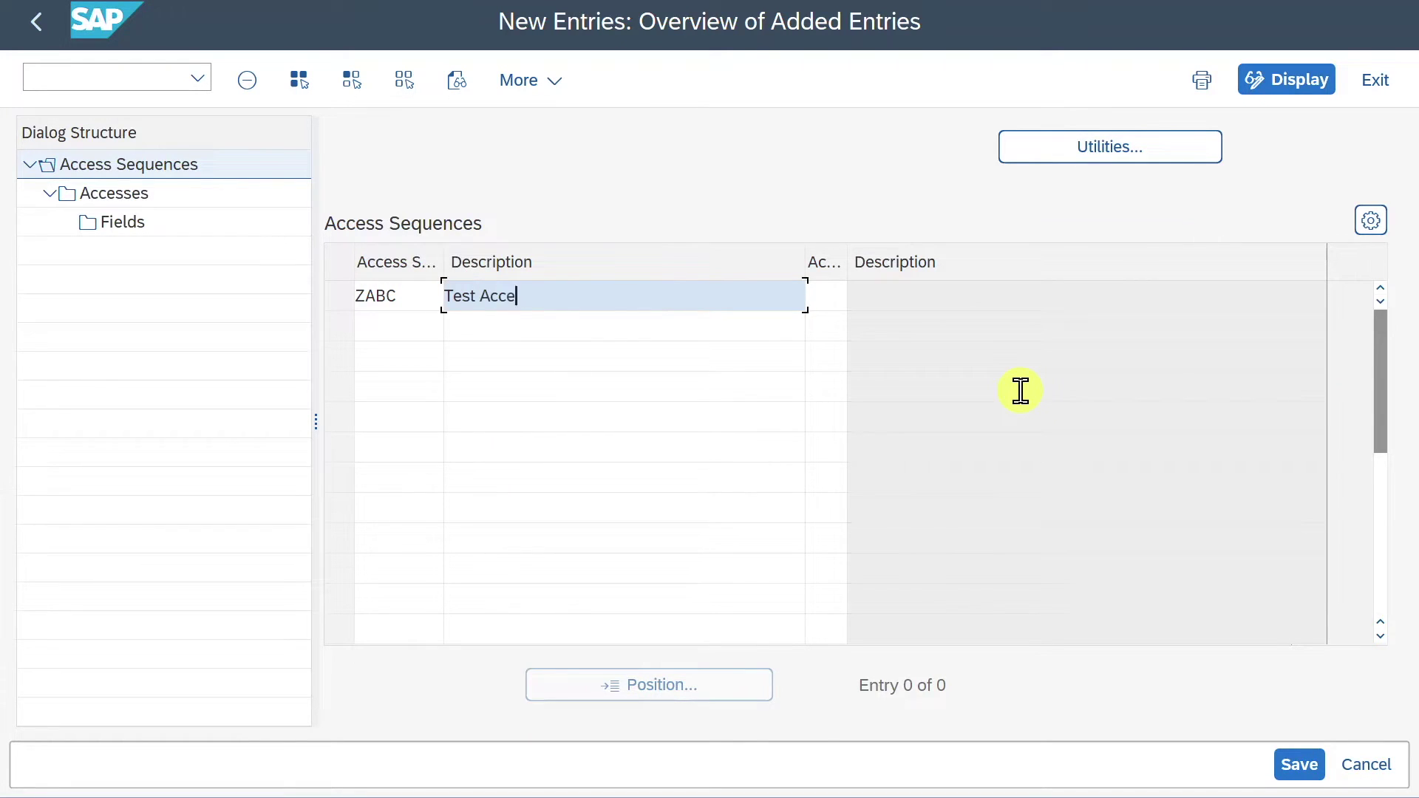
key("Return")
left_click(741, 291)
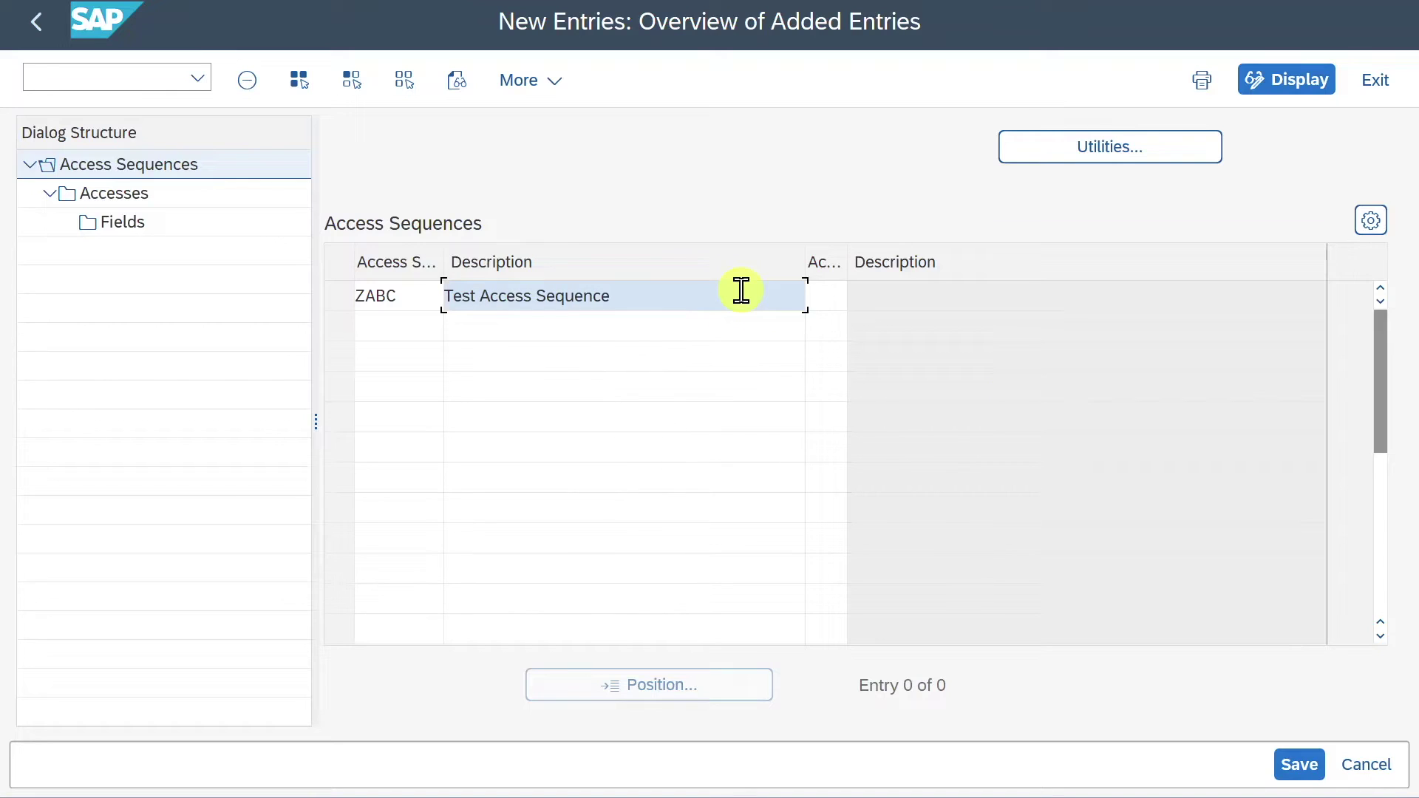
left_click(396, 326)
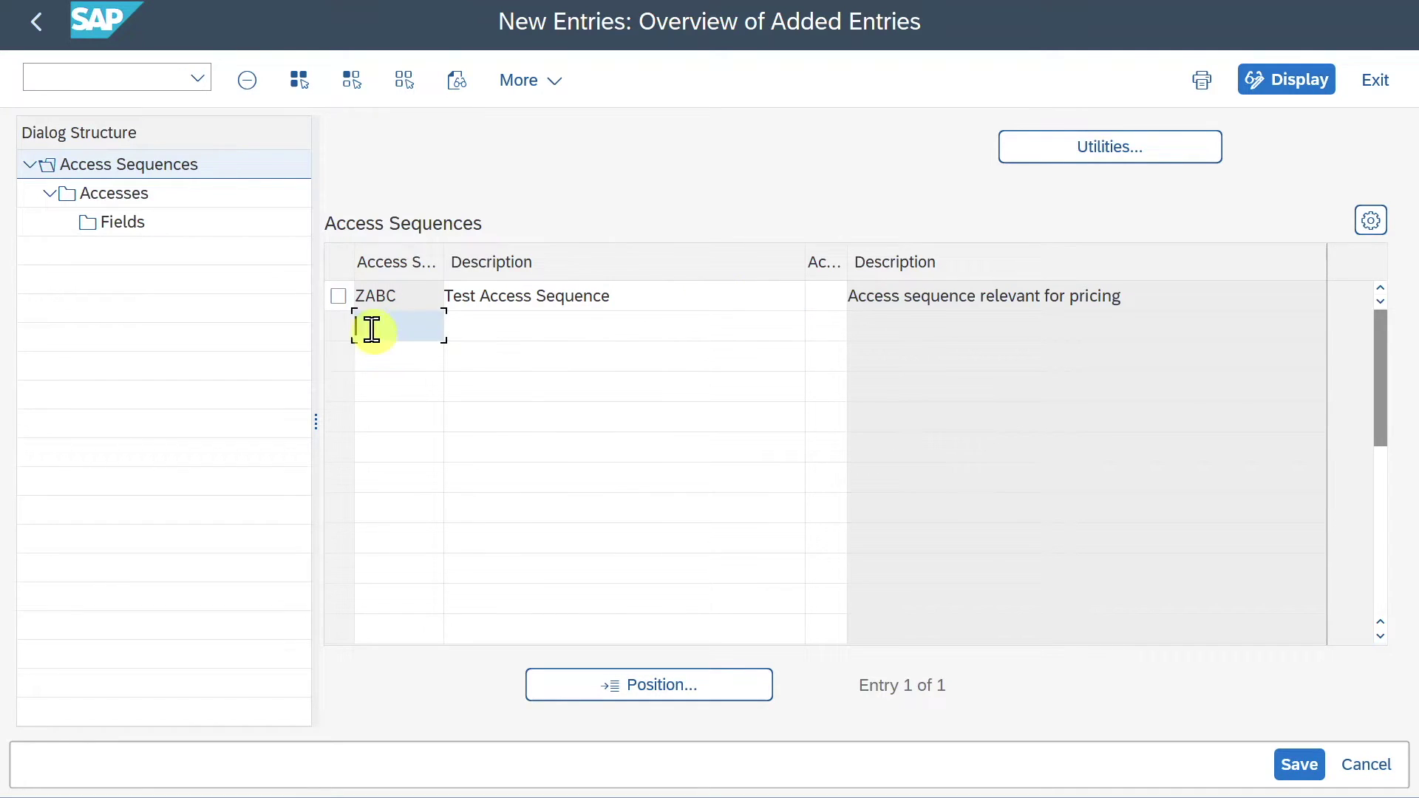
- Open the Accesses of ZABC and start new access entries
left_click(338, 297)
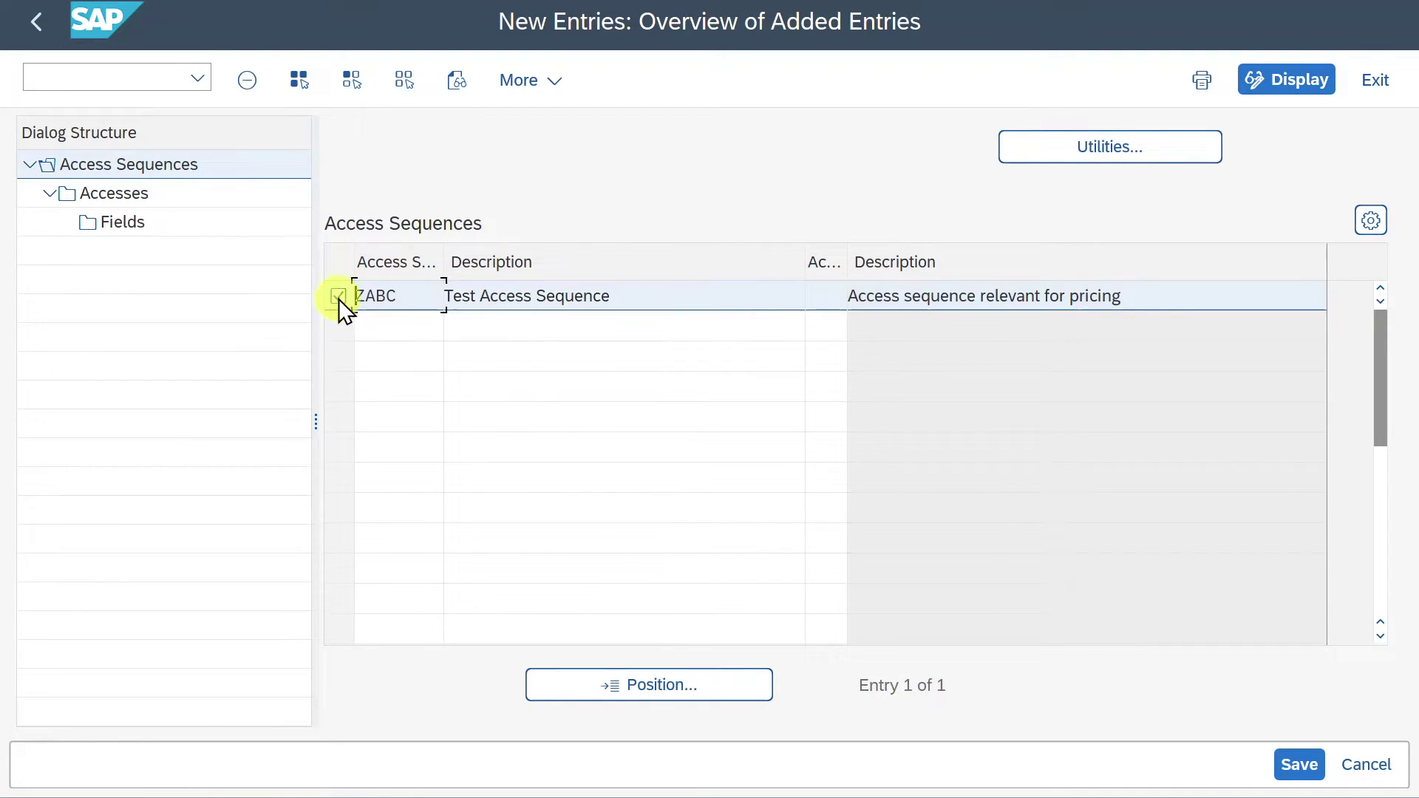
double_click(135, 193)
left_click(301, 81)
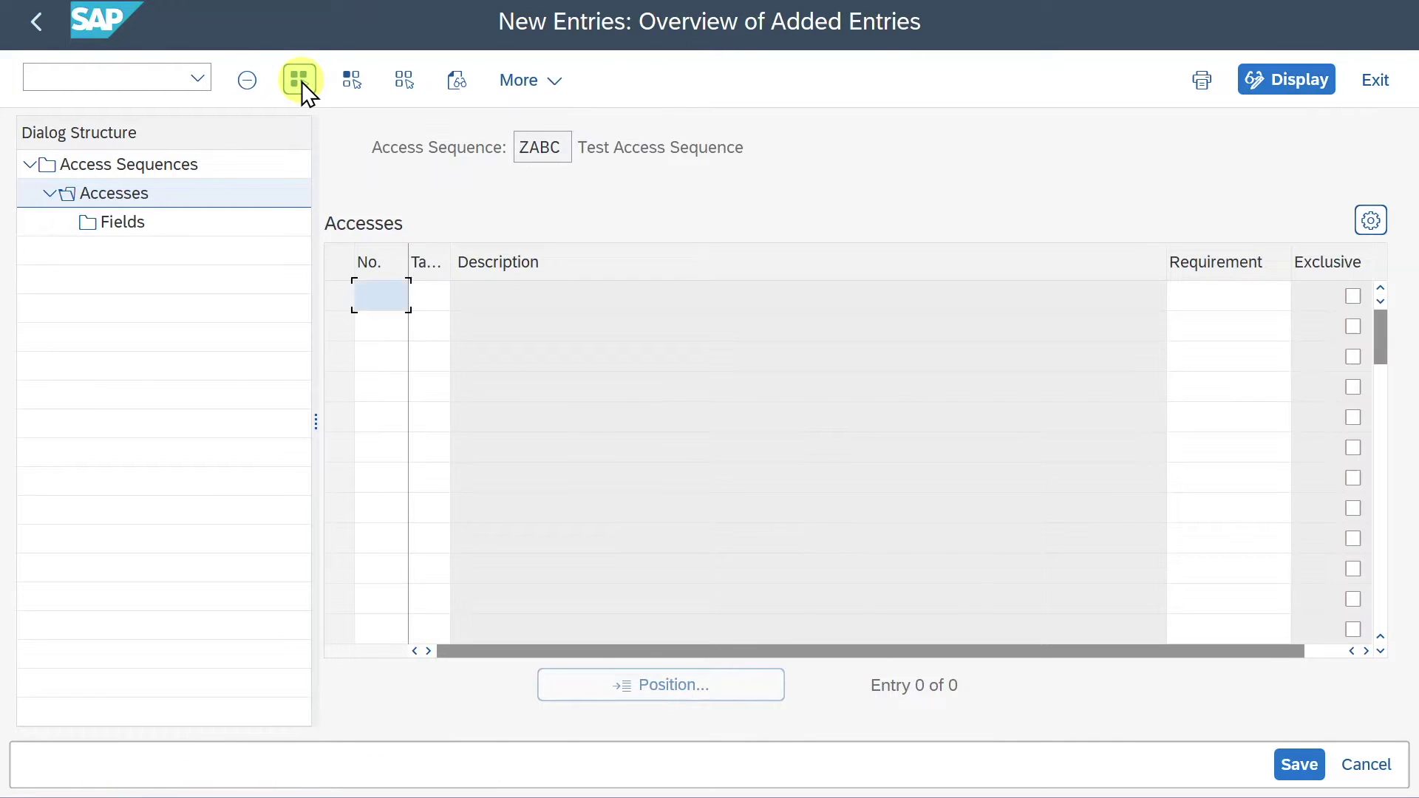
- Enter accesses 1, 2 and 3 with condition tables 999, 998 and 997
type("1")
left_click(416, 296)
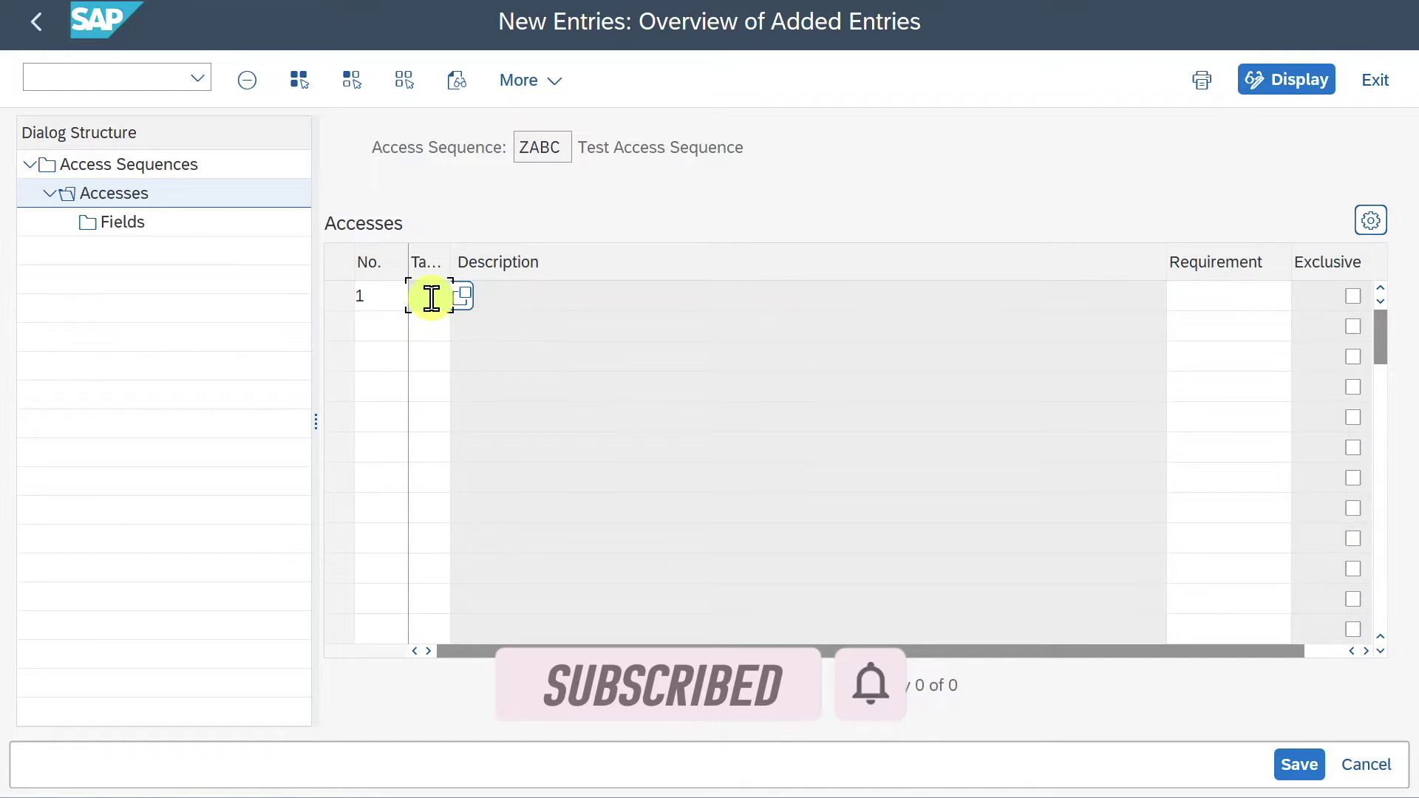
type("999")
key("Tab")
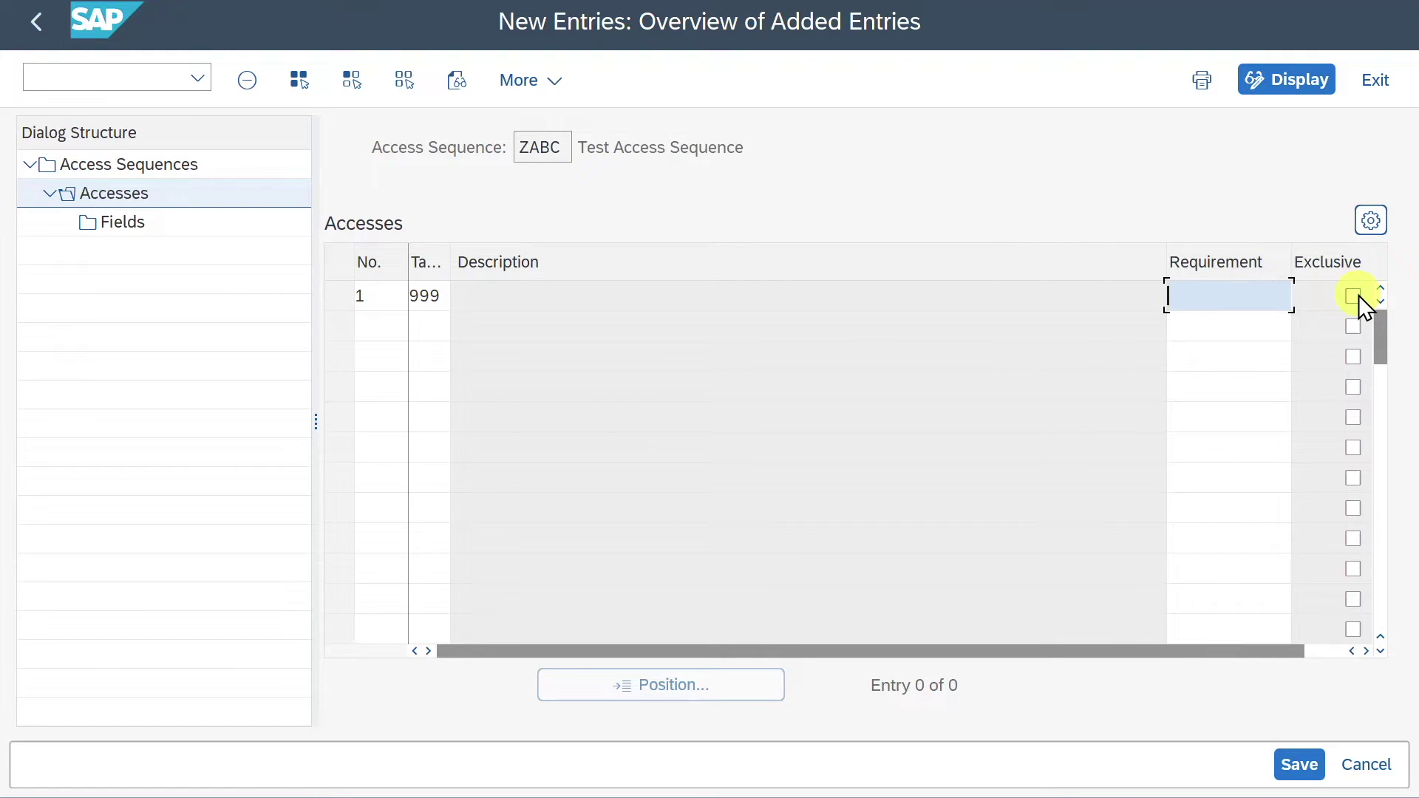
left_click(370, 326)
type("2")
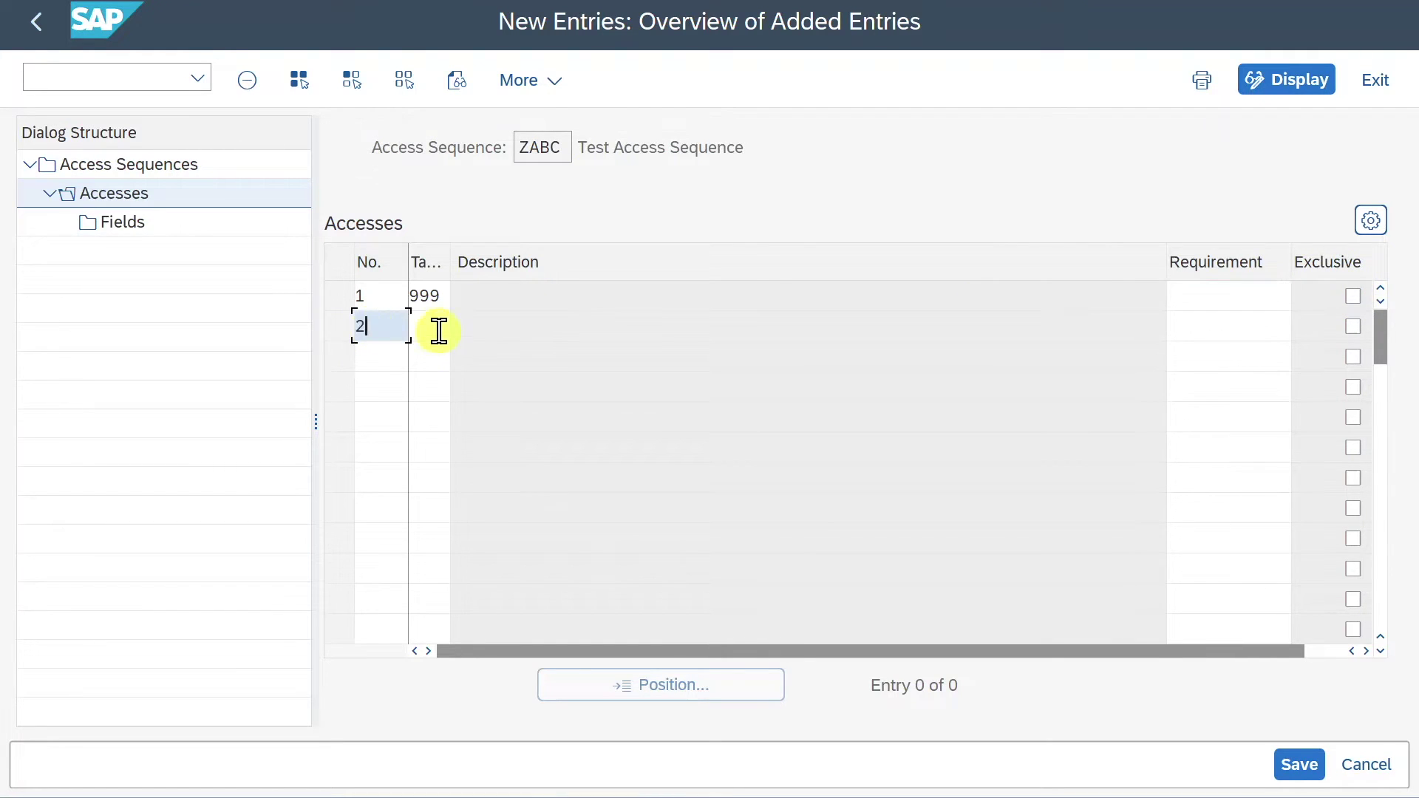
left_click(439, 330)
type("998")
left_click(392, 352)
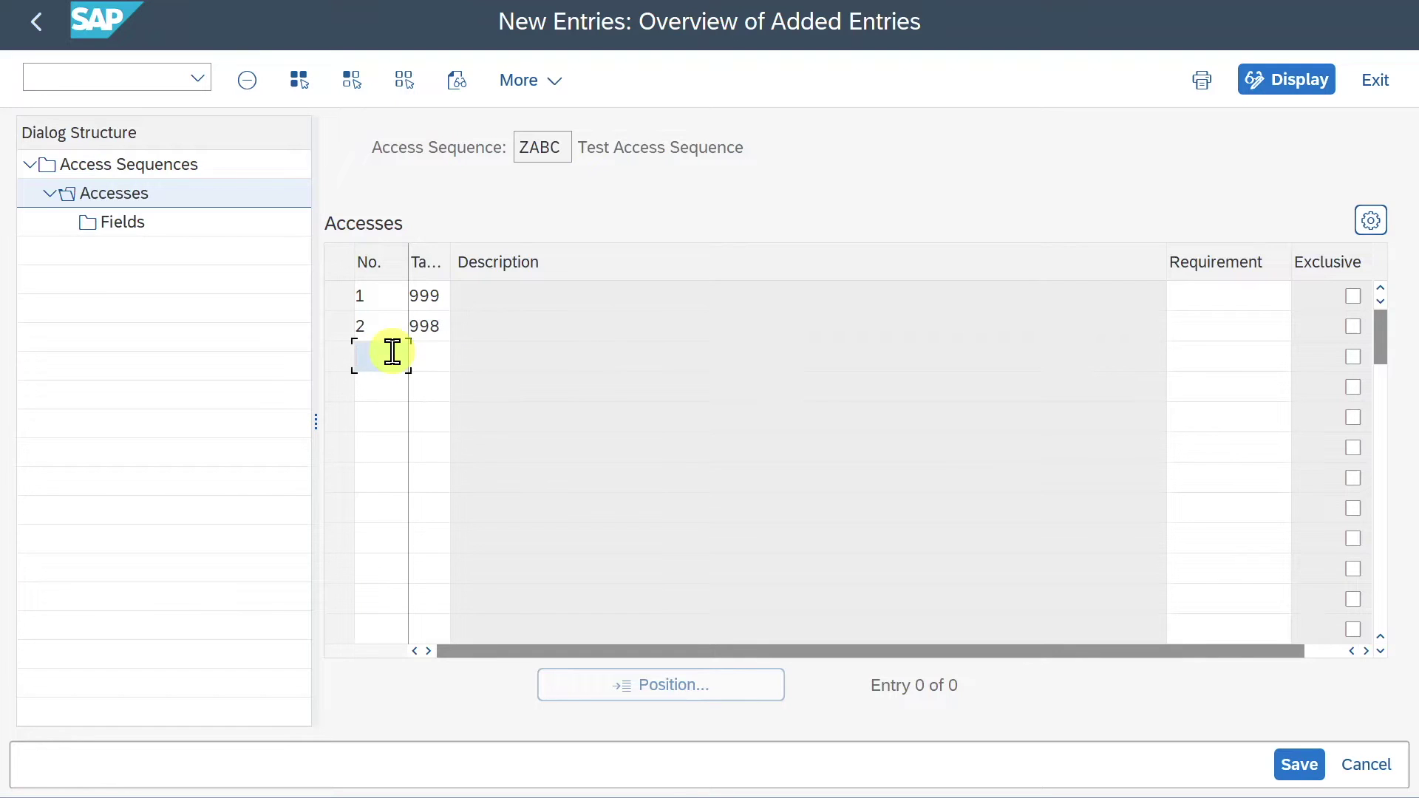
type("3")
key("Tab")
type("997")
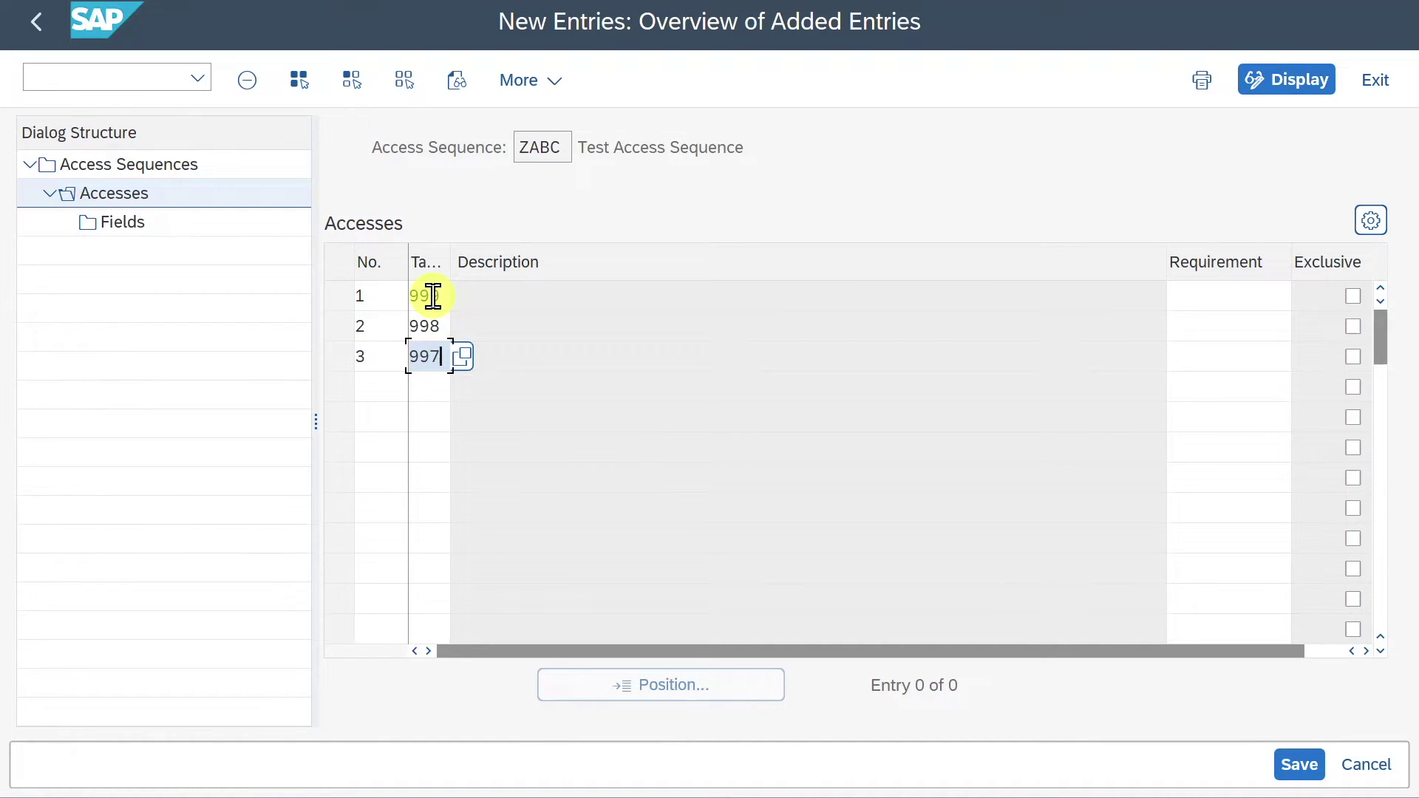
- Review the step and table numbers of the three access rows
left_click_drag(442, 325, 404, 325)
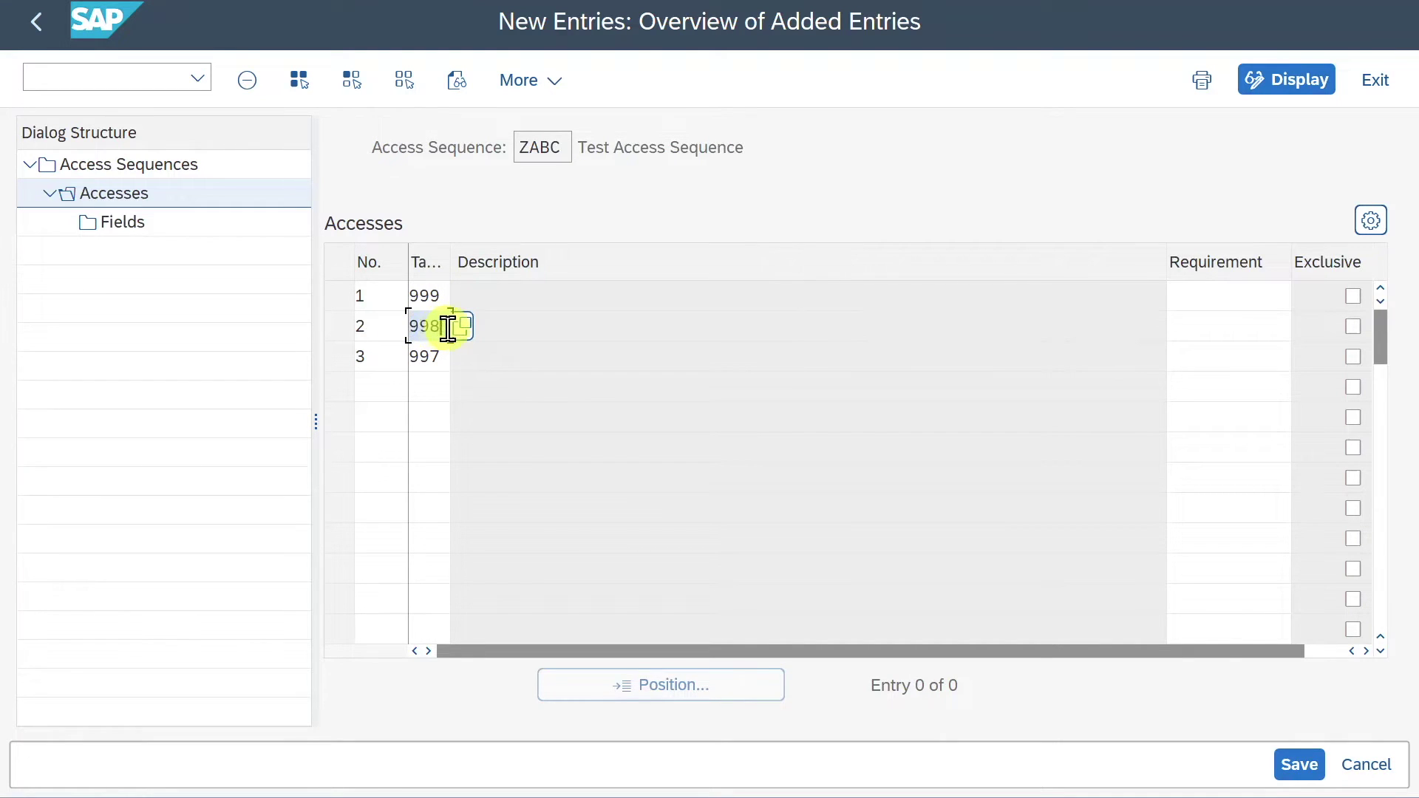
left_click_drag(436, 354, 393, 354)
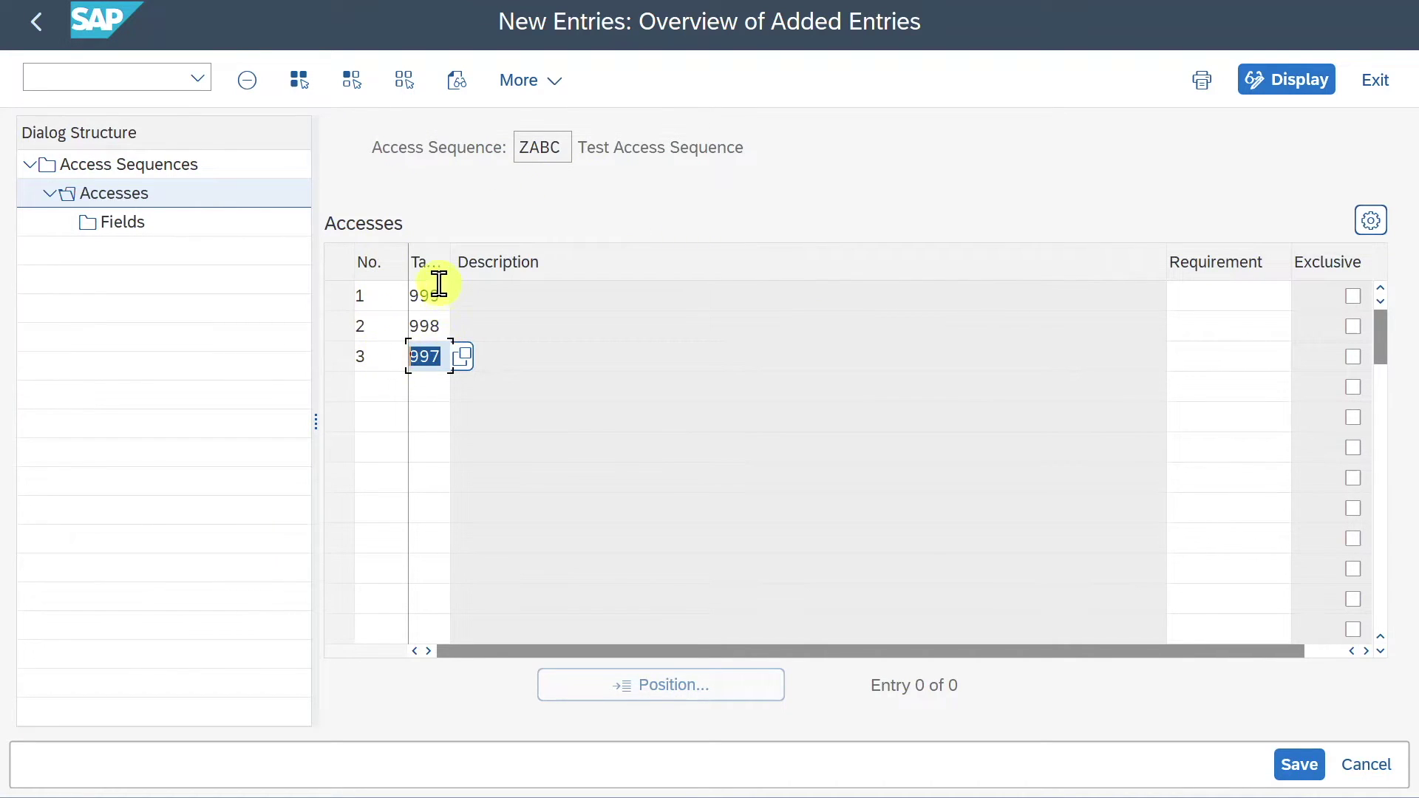
left_click(360, 296)
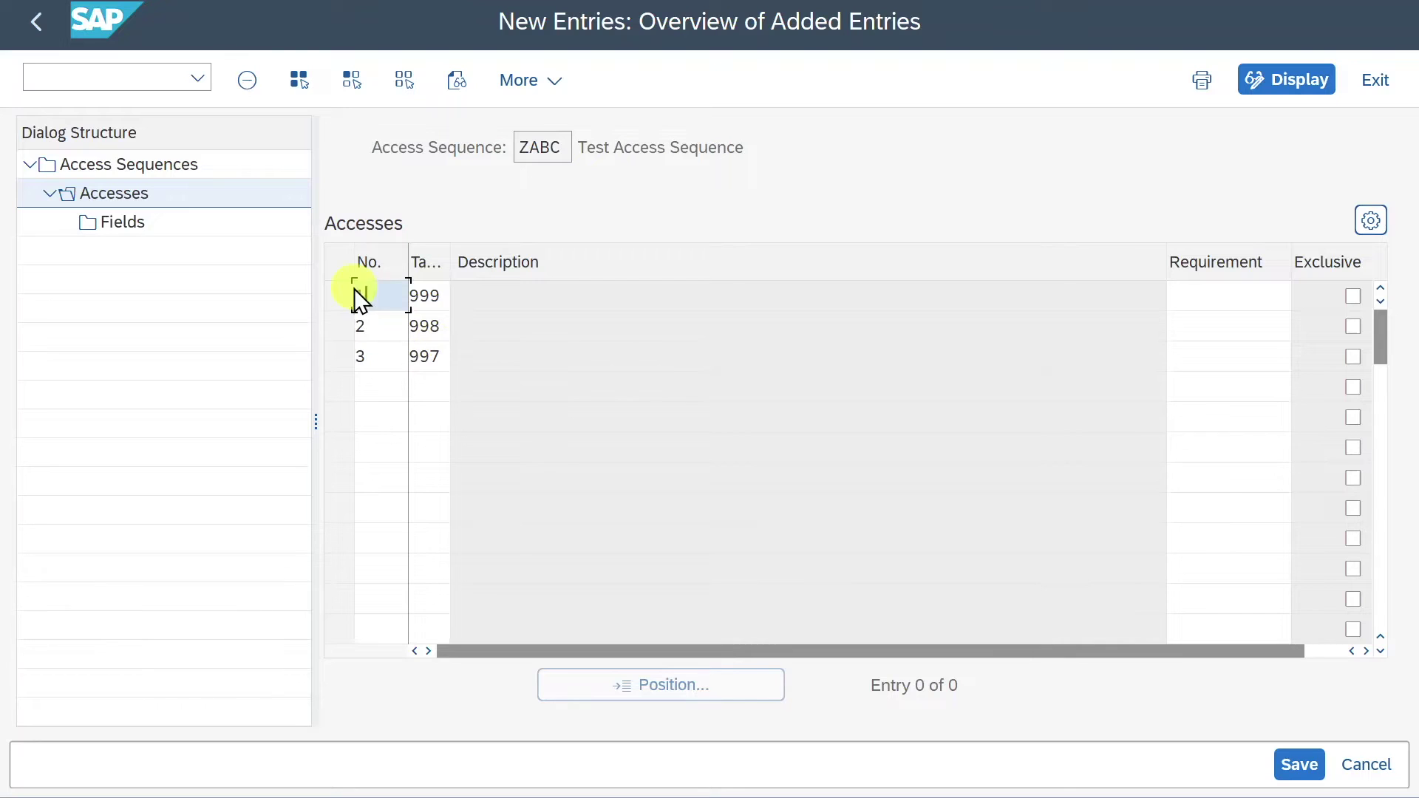
left_click_drag(406, 293, 336, 295)
left_click(408, 295)
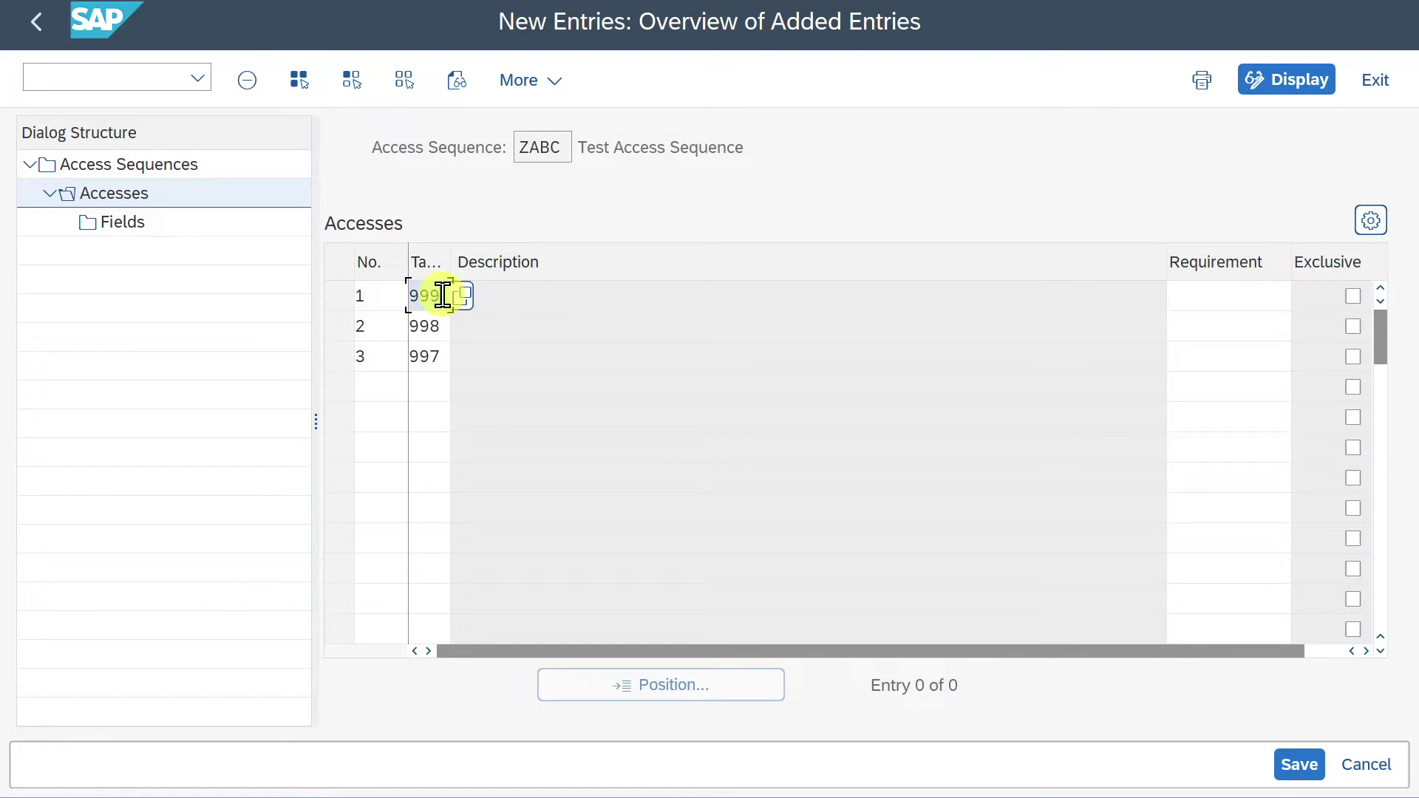
left_click_drag(446, 296, 371, 296)
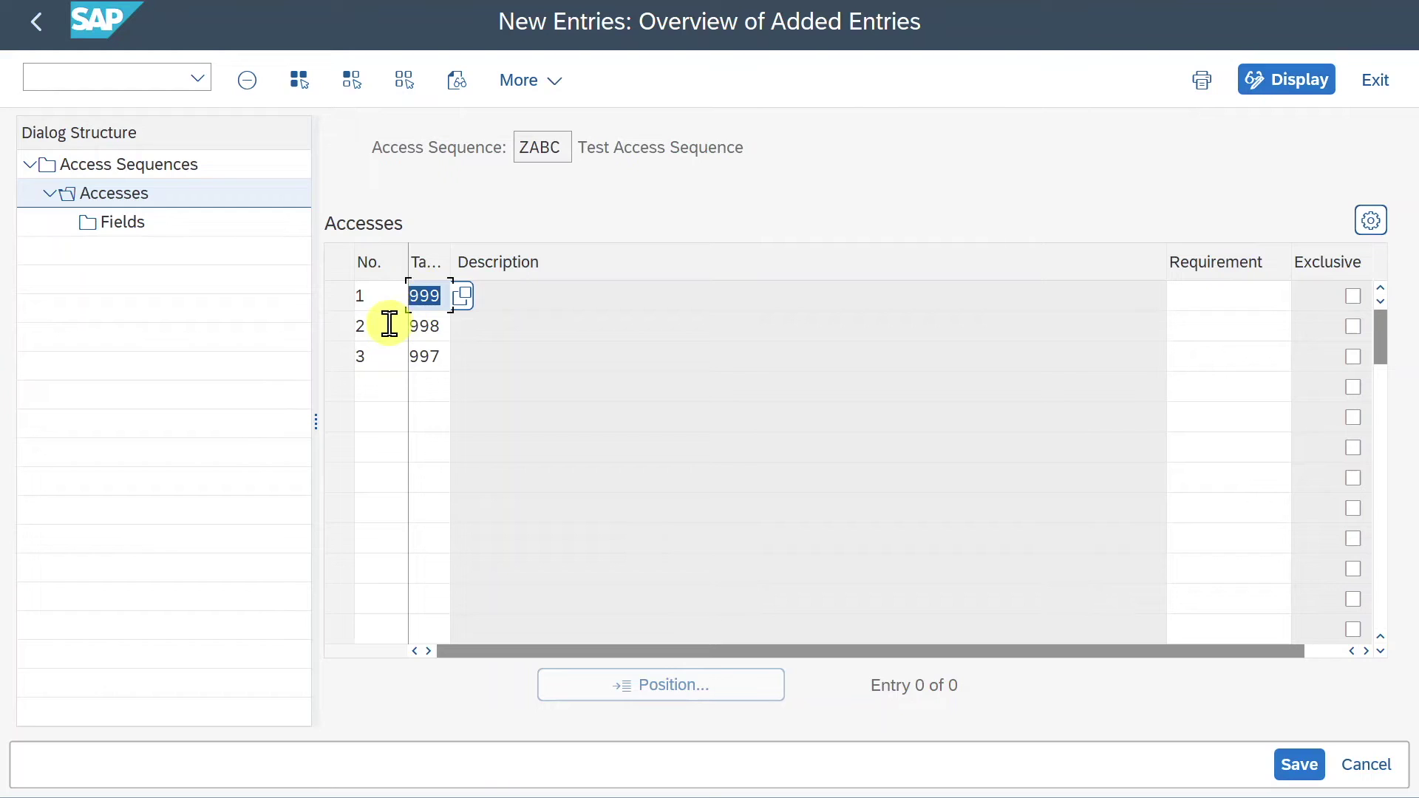
left_click(366, 324)
left_click(444, 322)
double_click(442, 326)
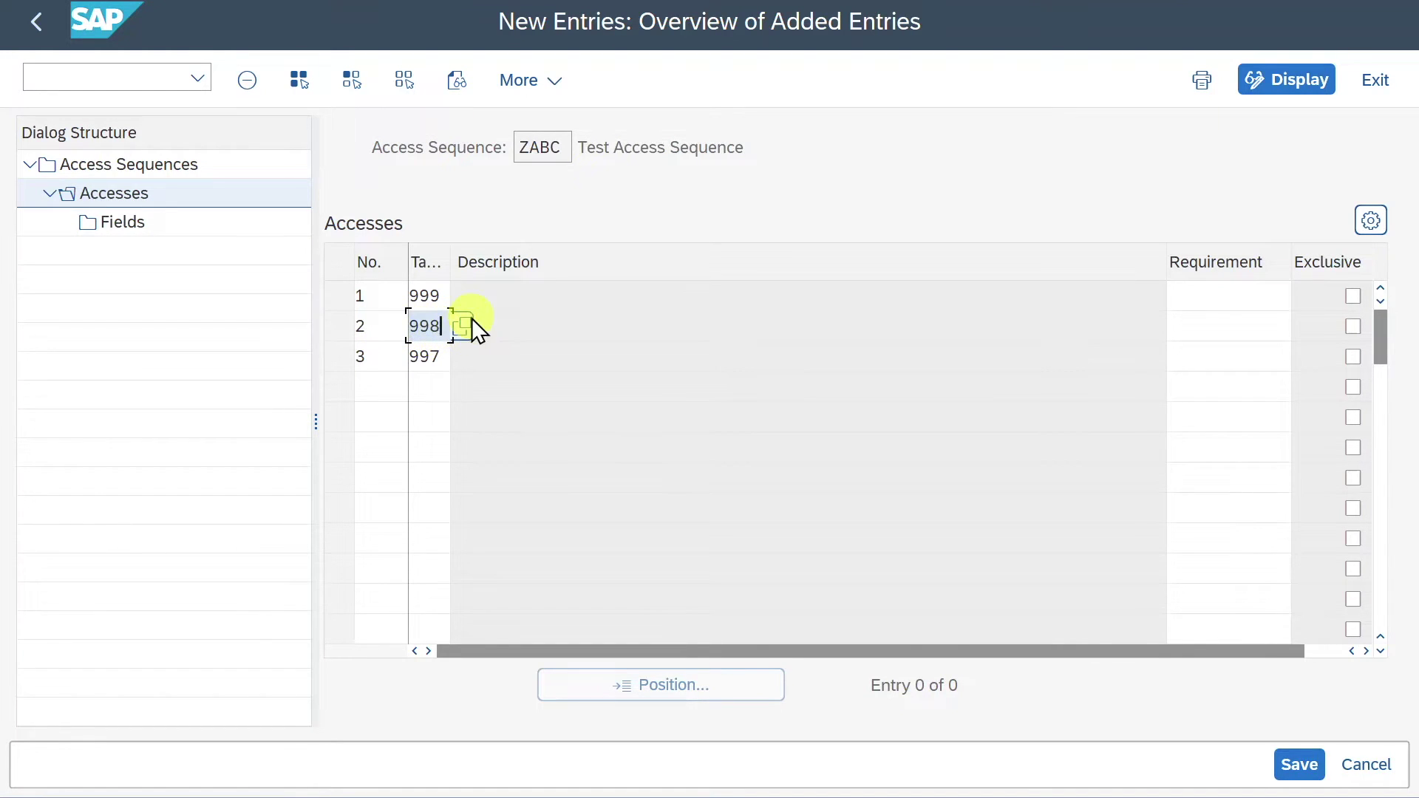
left_click(1353, 297)
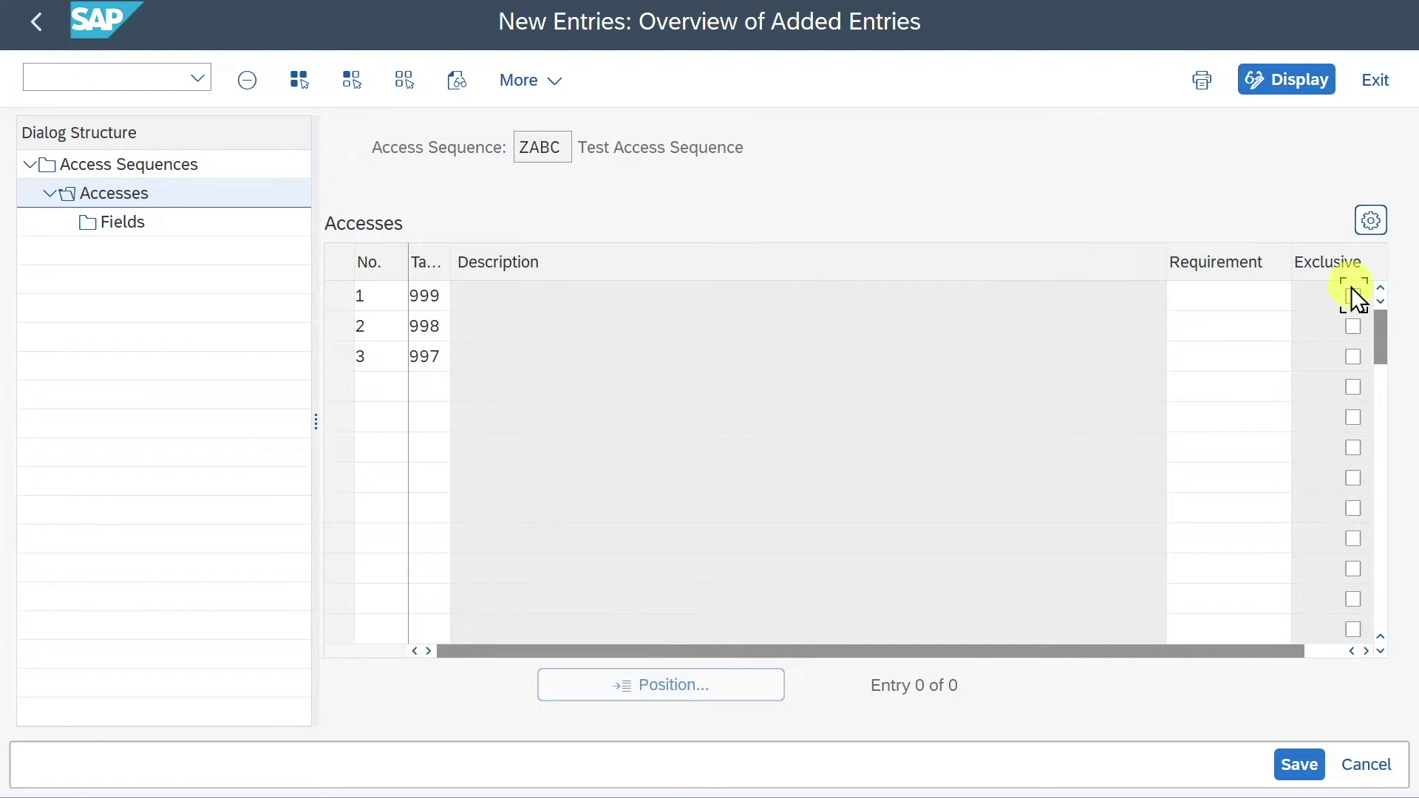
double_click(427, 294)
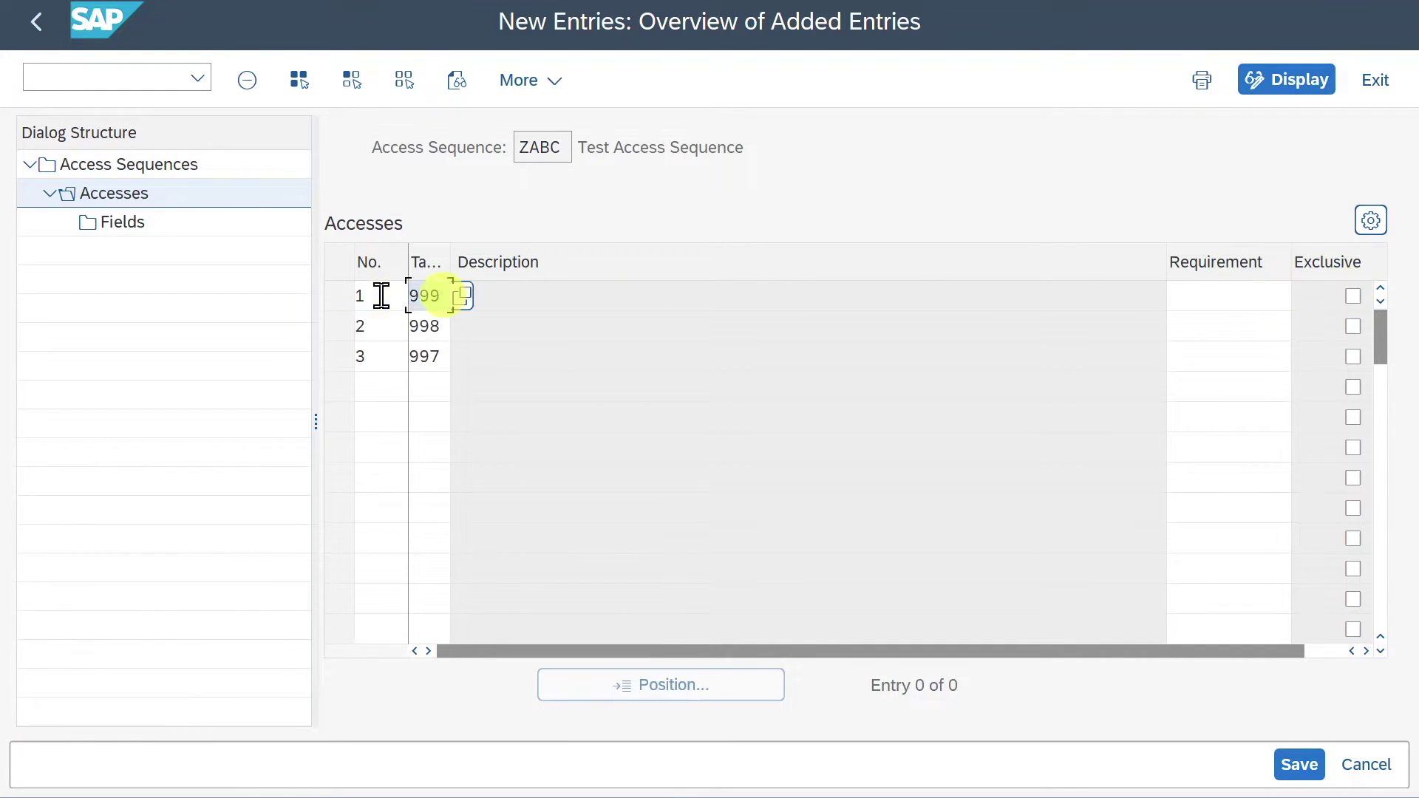
left_click(438, 295)
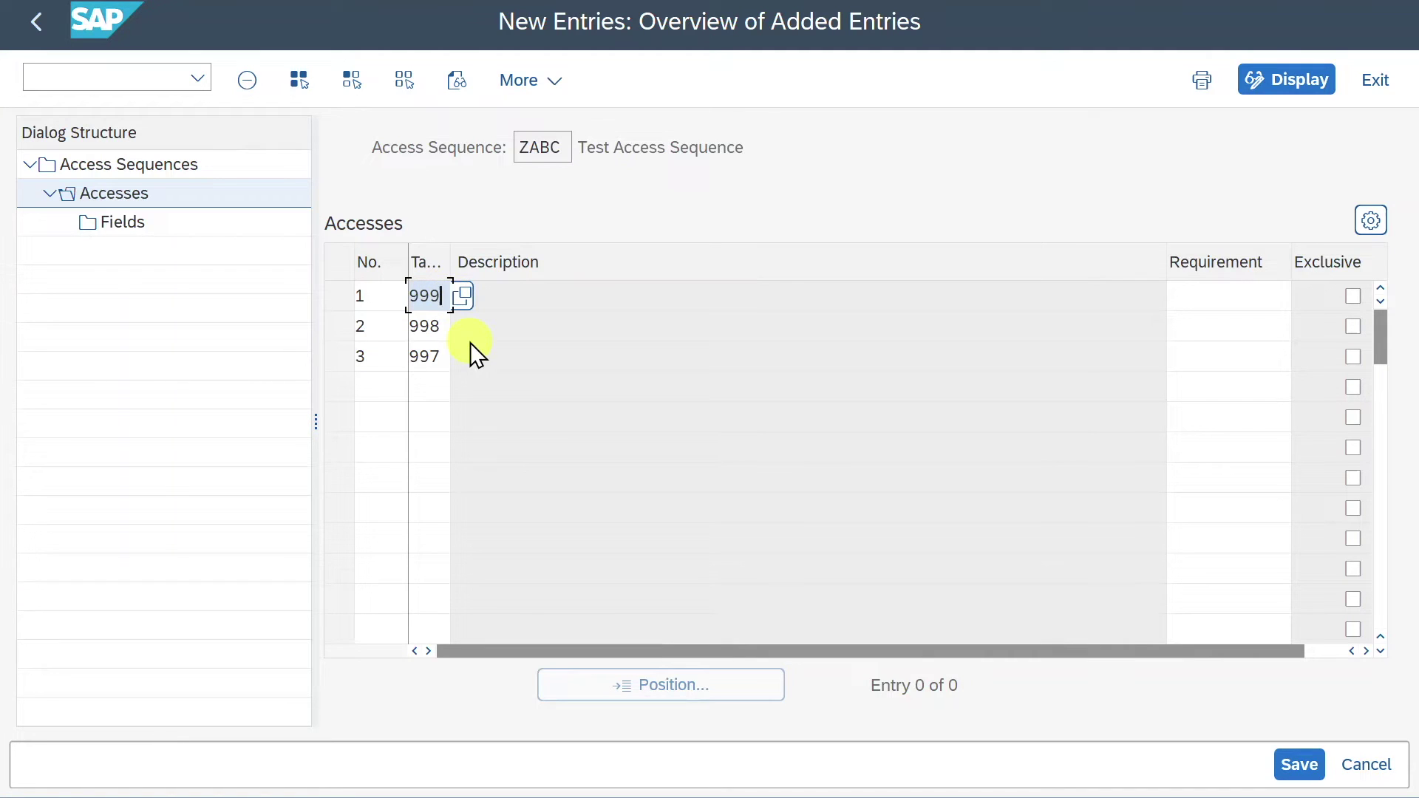
- Remove accesses 2 and 3, keeping only access 1 with table 999, and acknowledge the message
double_click(360, 325)
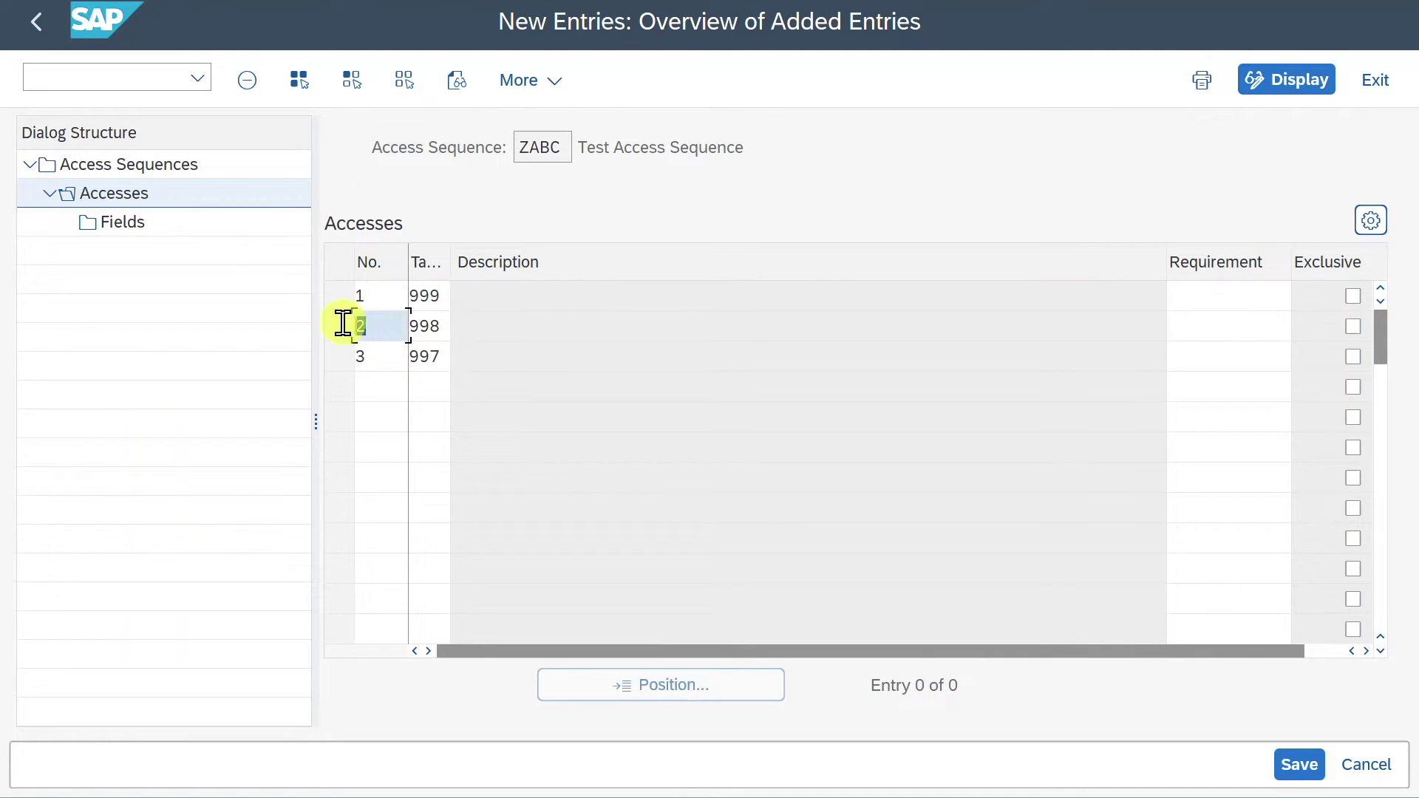
key("Delete")
double_click(429, 326)
key("Delete")
double_click(326, 356)
key("Delete")
double_click(427, 357)
key("Delete")
key("Return")
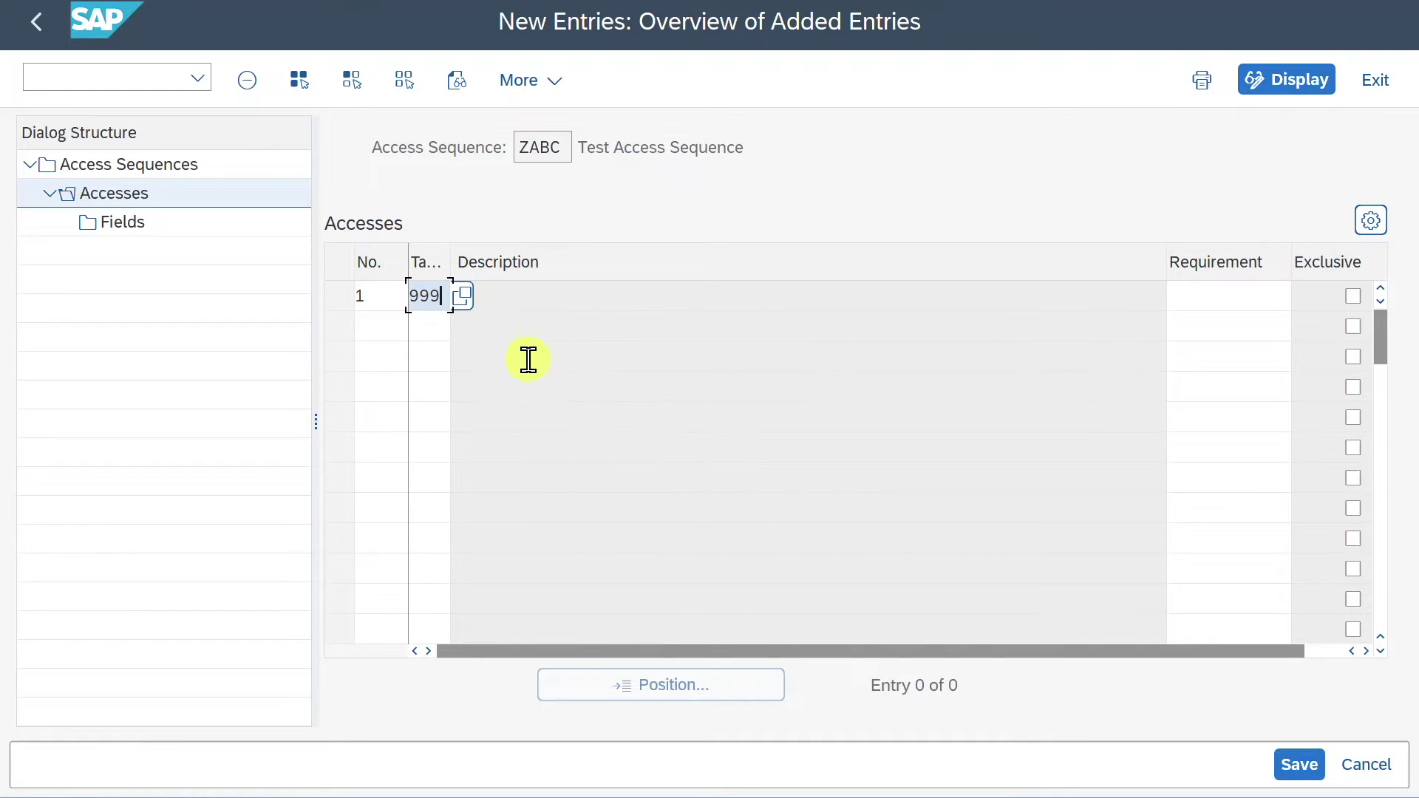
left_click(911, 618)
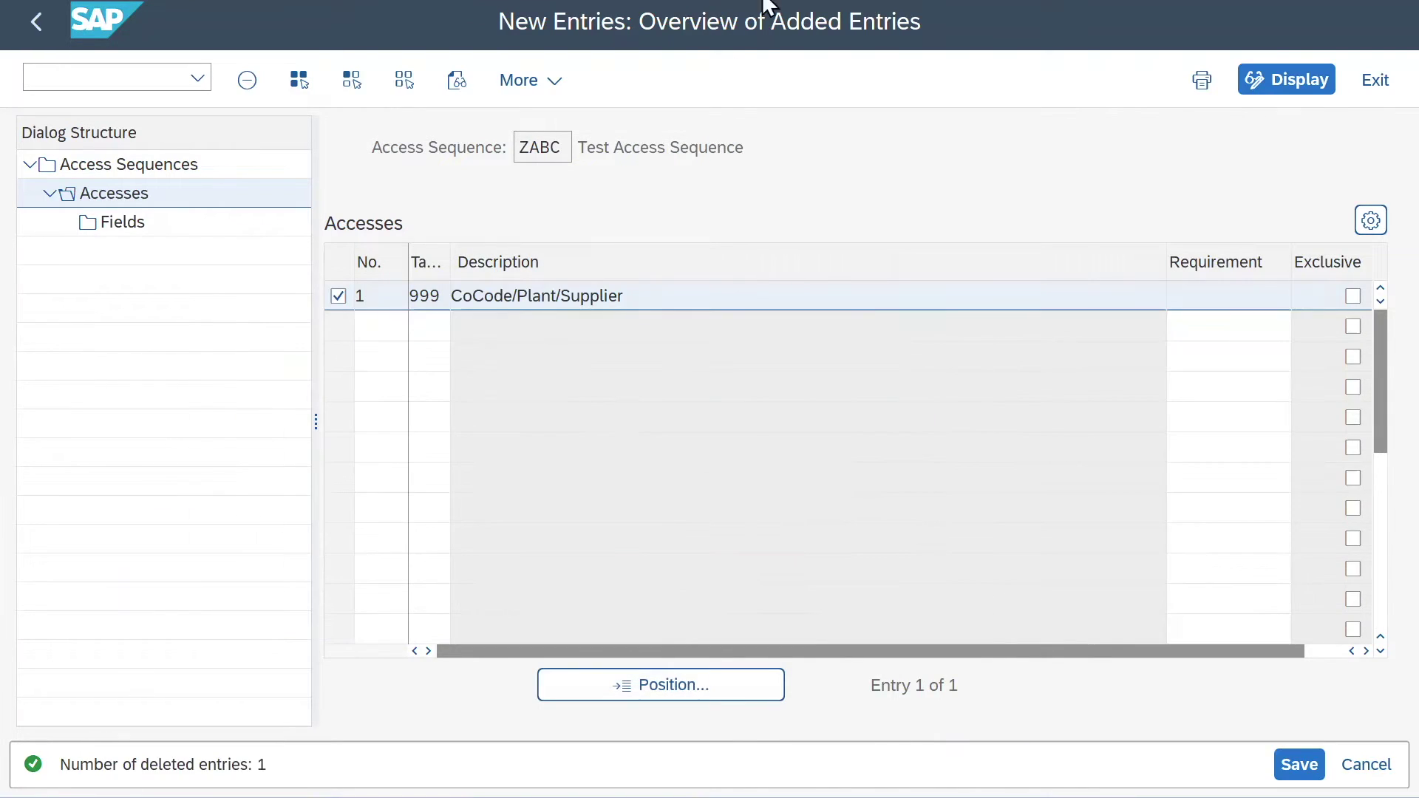
left_click(128, 225)
- Review access 1's condition fields BUKRS, WERKS and LIFNR from table 999
left_click(132, 230)
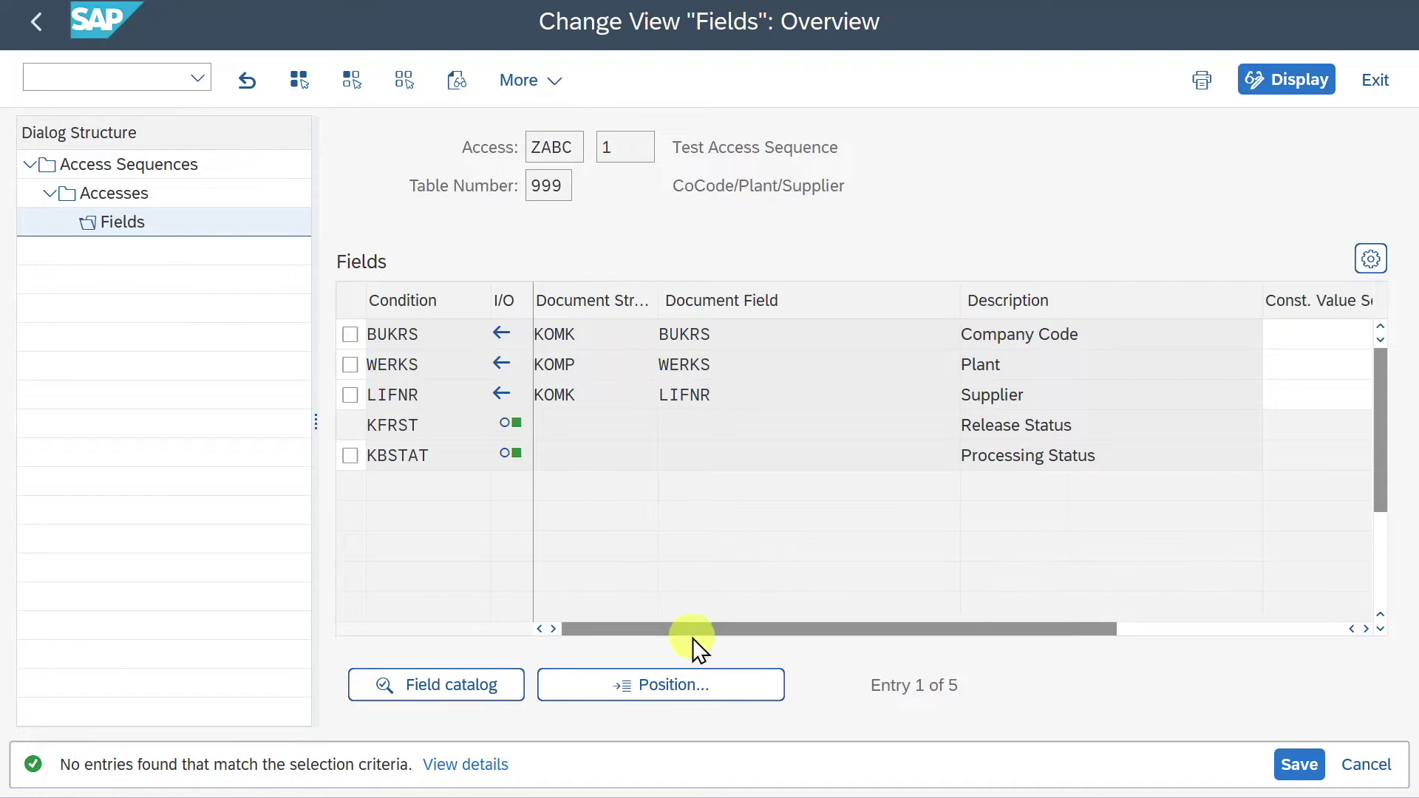
left_click_drag(348, 332, 322, 361)
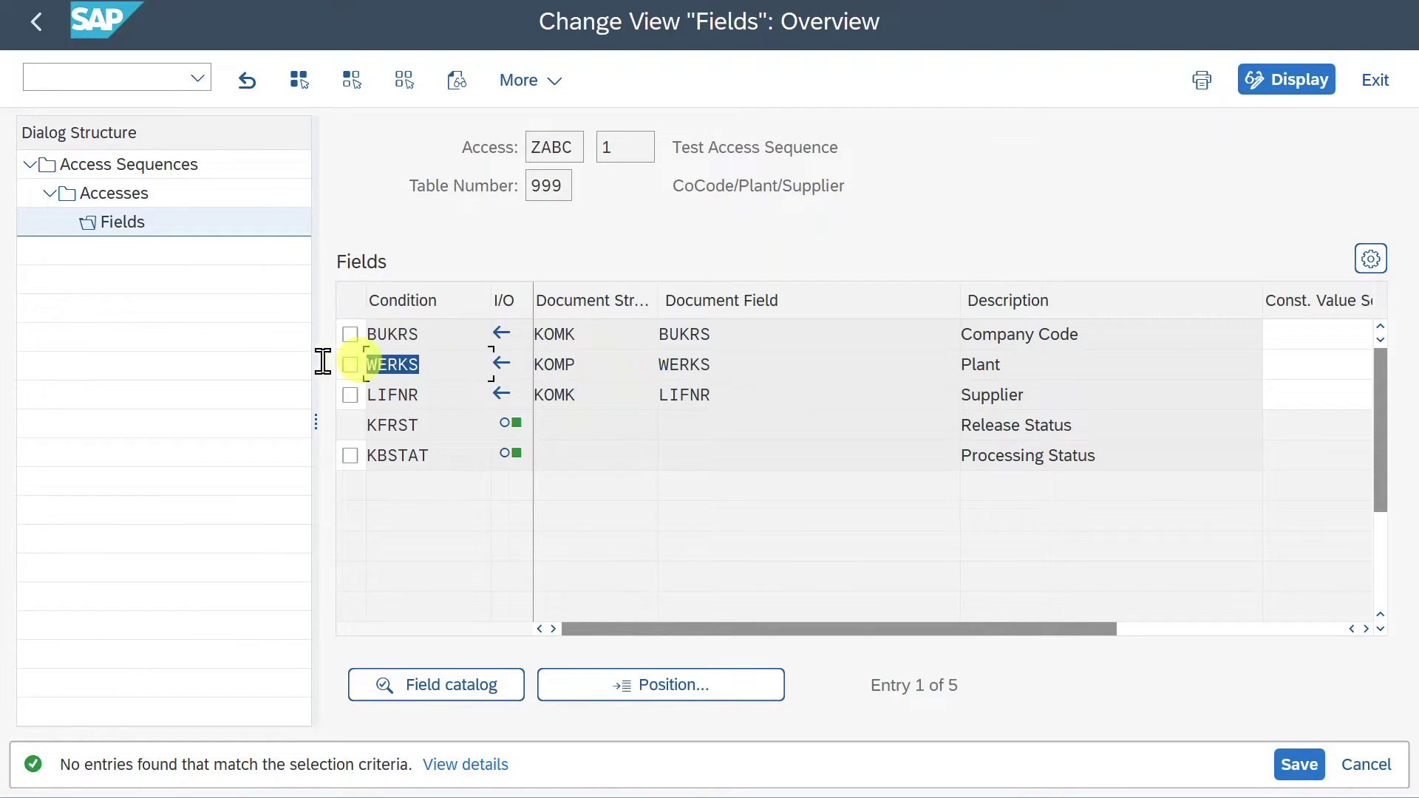
left_click_drag(431, 398, 358, 394)
left_click(459, 396)
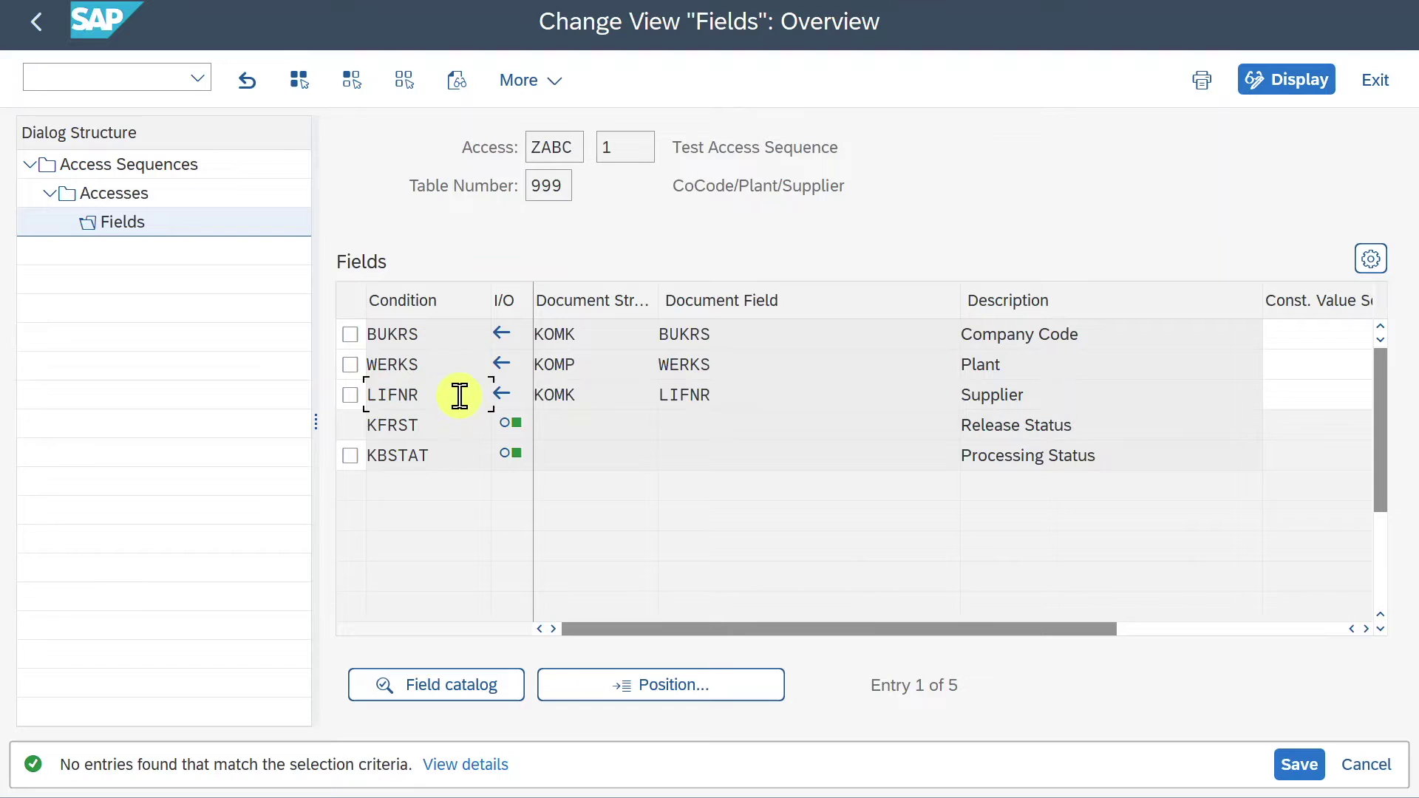
left_click_drag(563, 187, 518, 188)
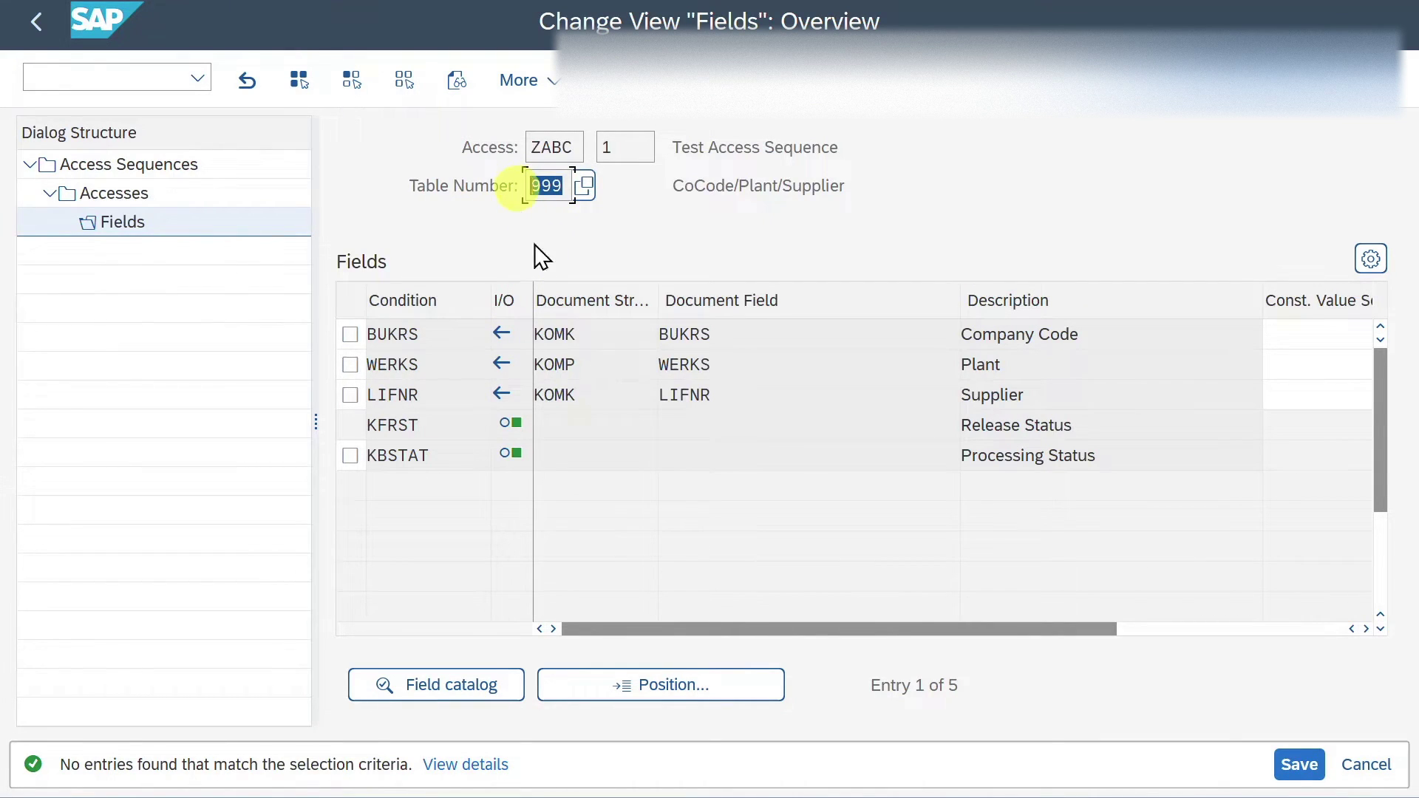
- Save access sequence ZABC under a workbench request and back out to the IMG tree
left_click(1298, 764)
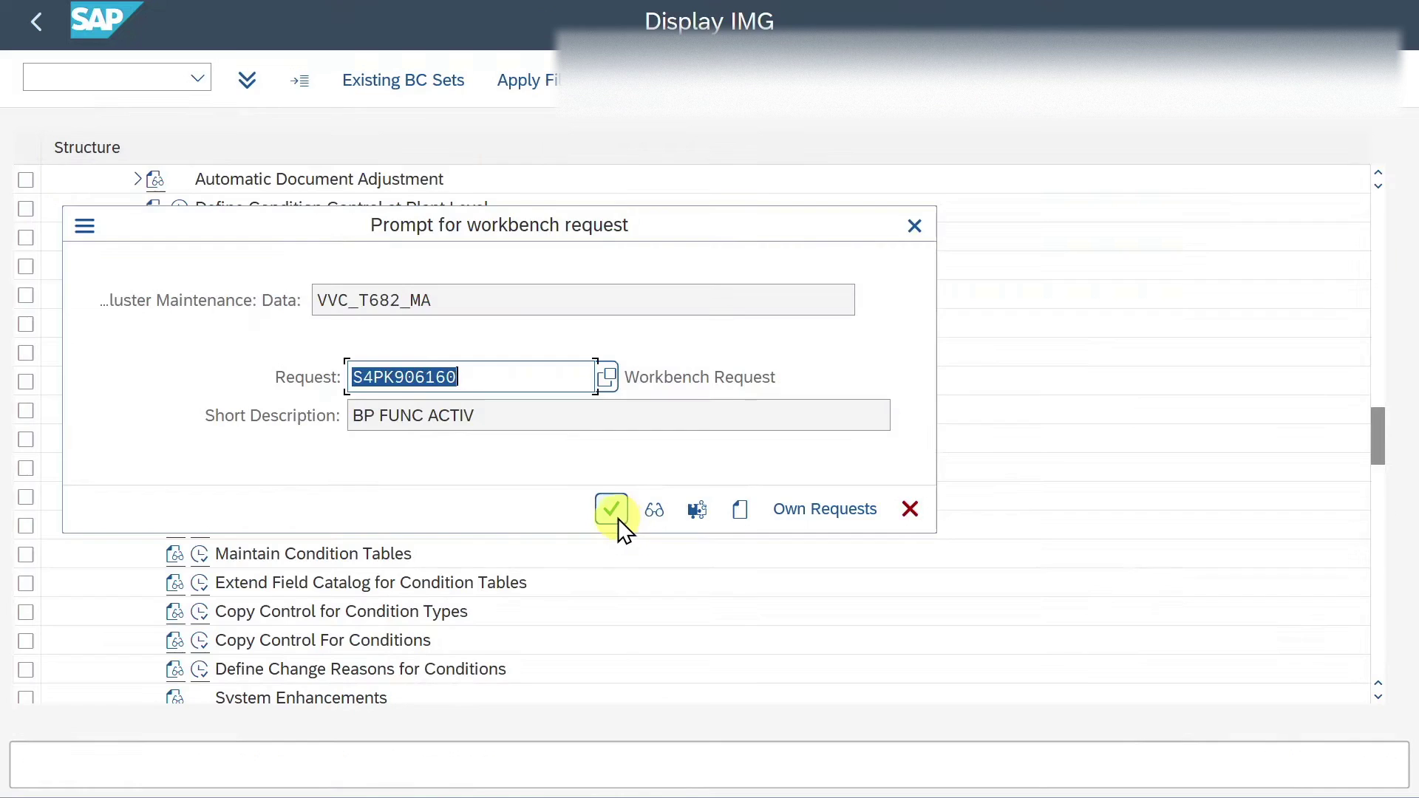
left_click(617, 516)
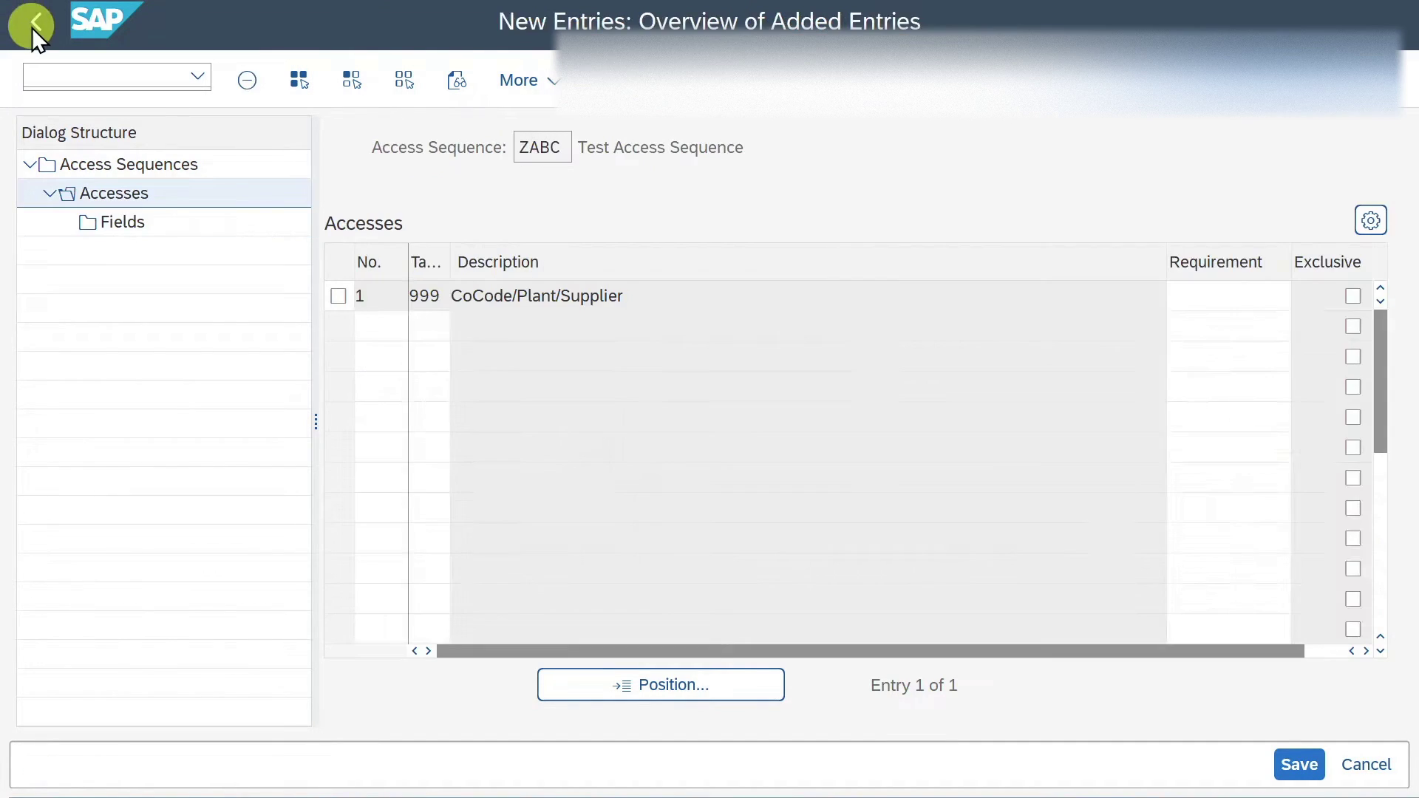
left_click(33, 26)
left_click(33, 27)
left_click(33, 27)
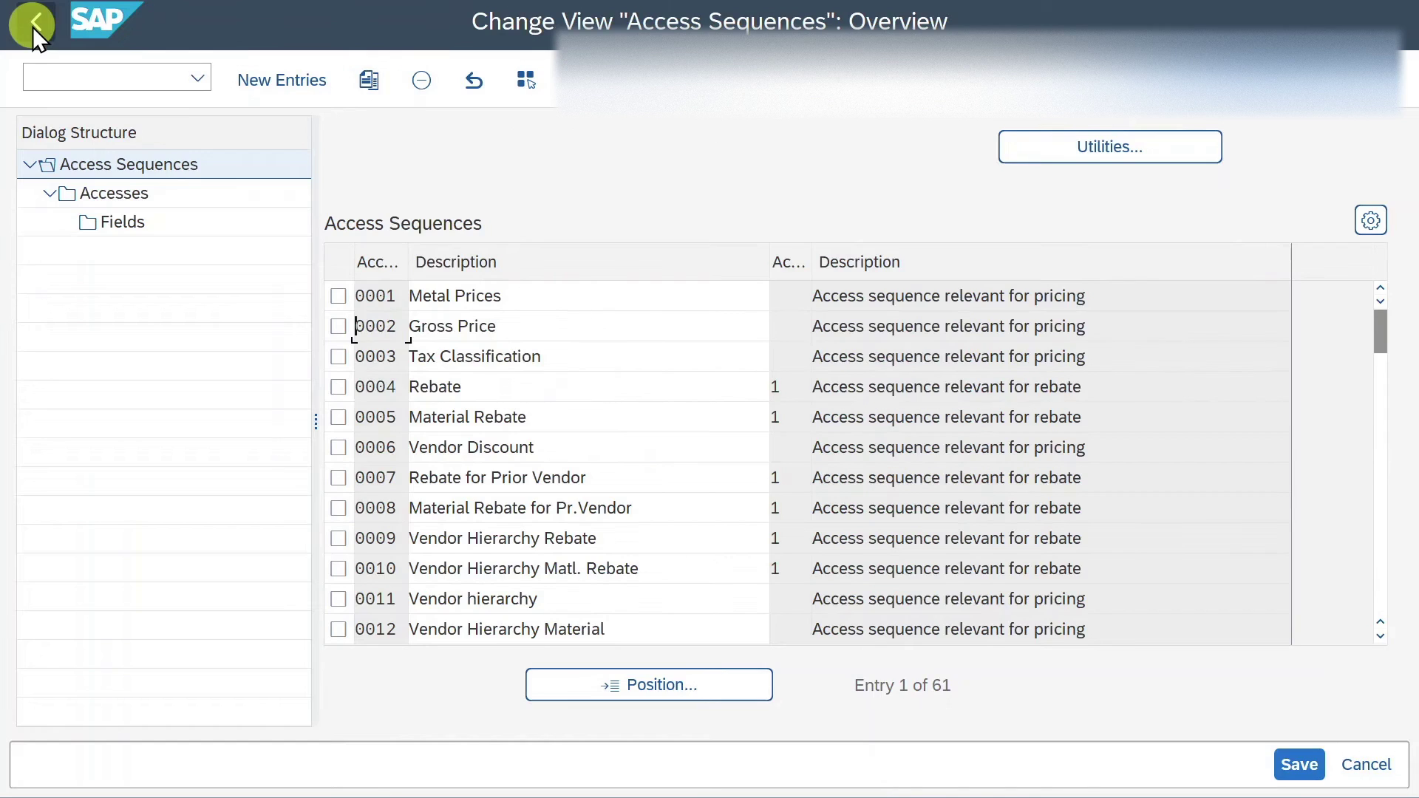
left_click(33, 27)
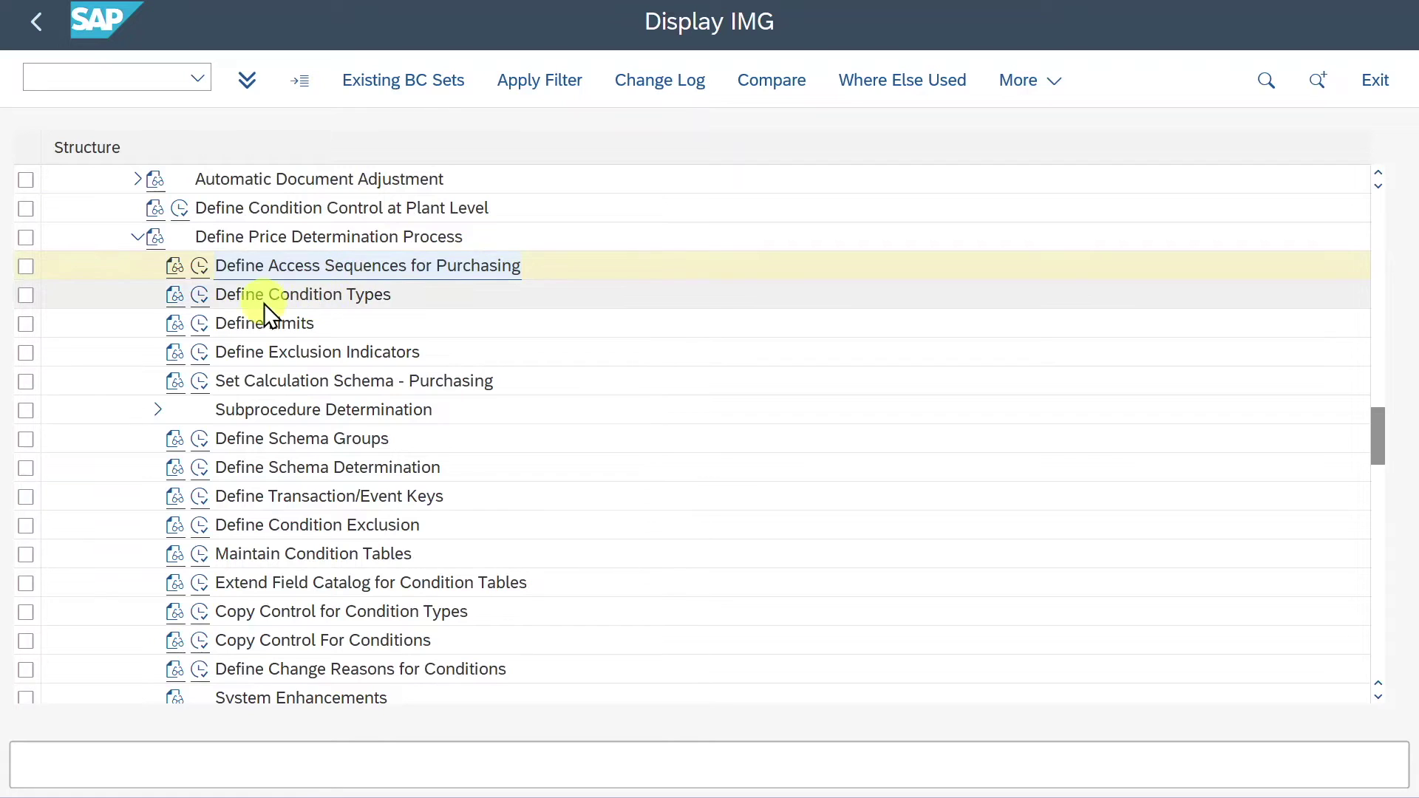
- Open the purchasing condition types list and look through entries like Rebate and SF:Taxes
left_click(201, 295)
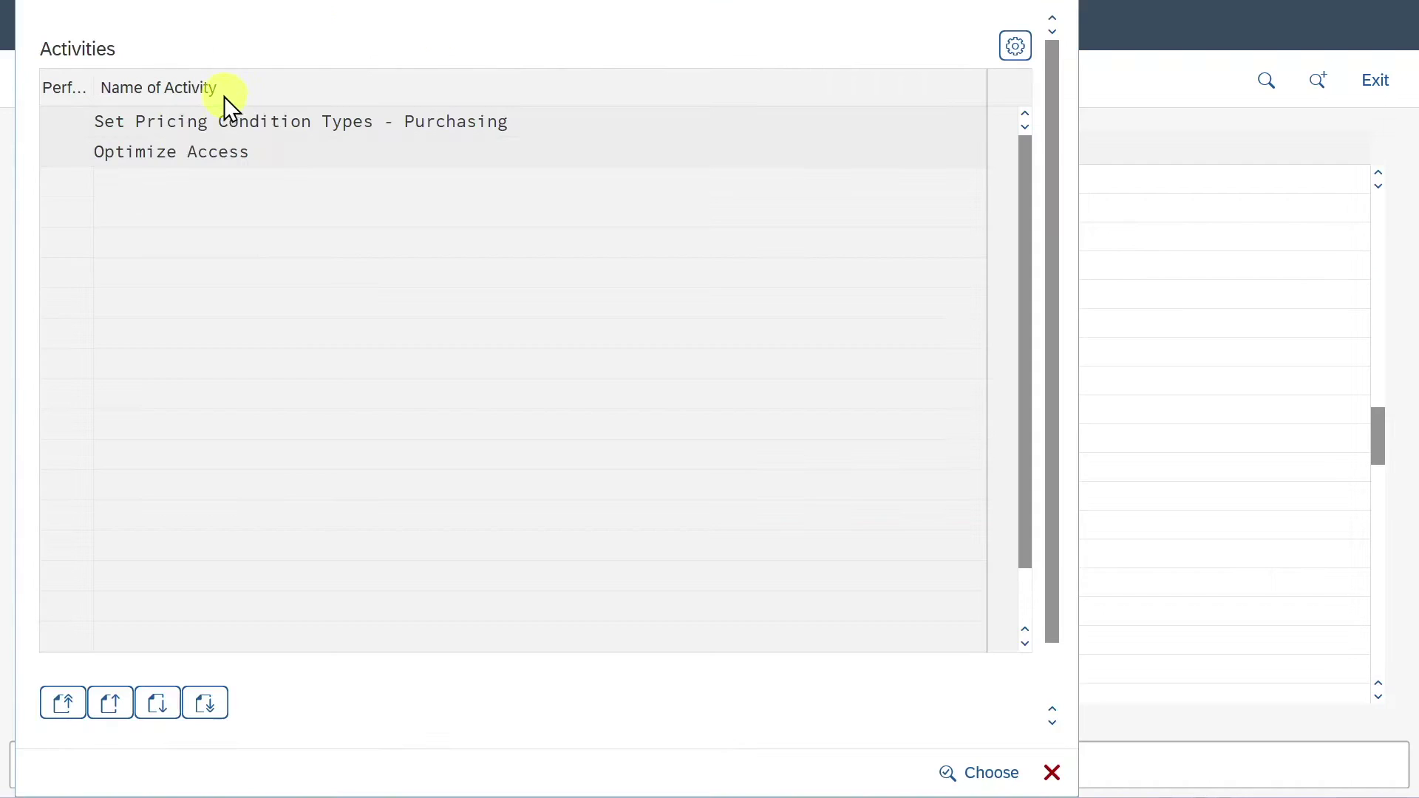
double_click(189, 123)
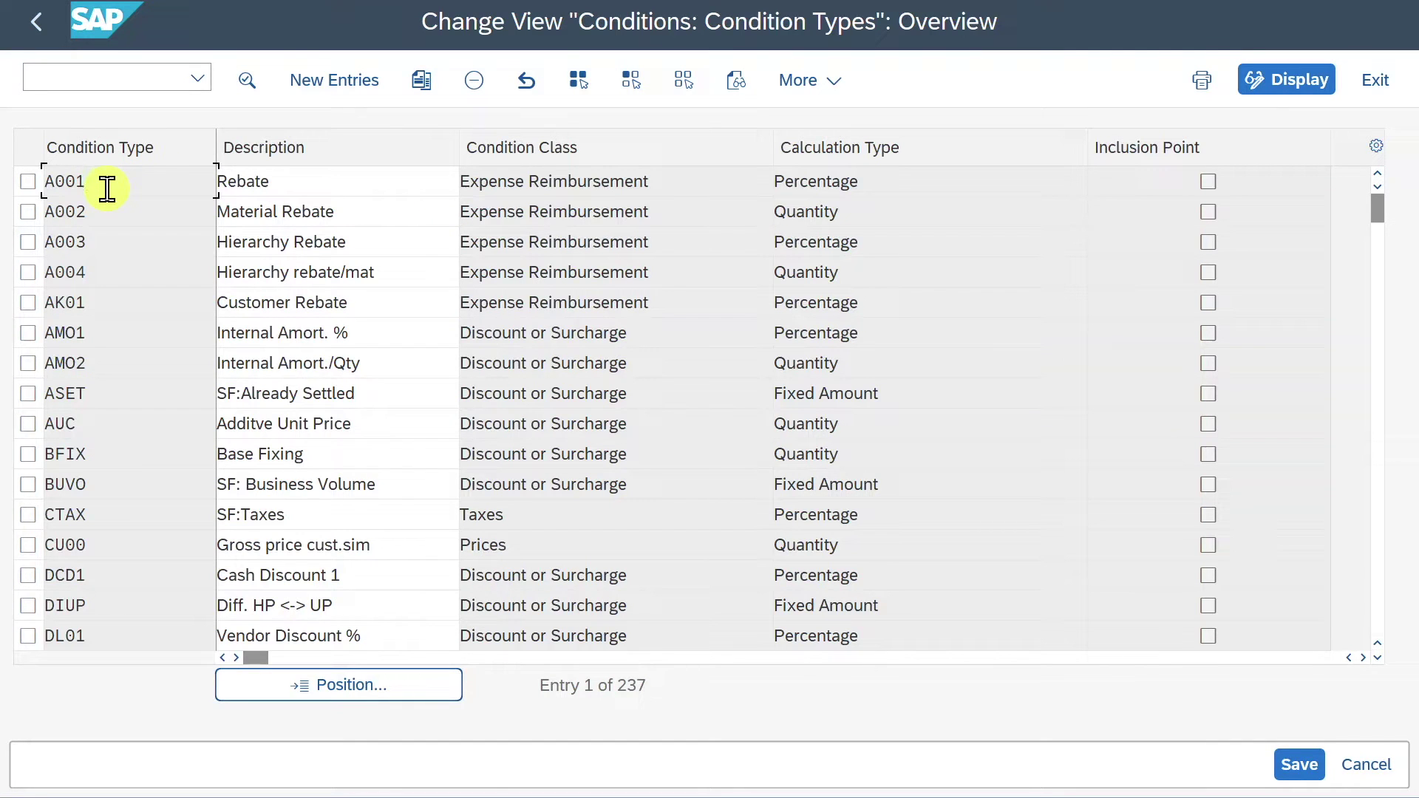
left_click(296, 181)
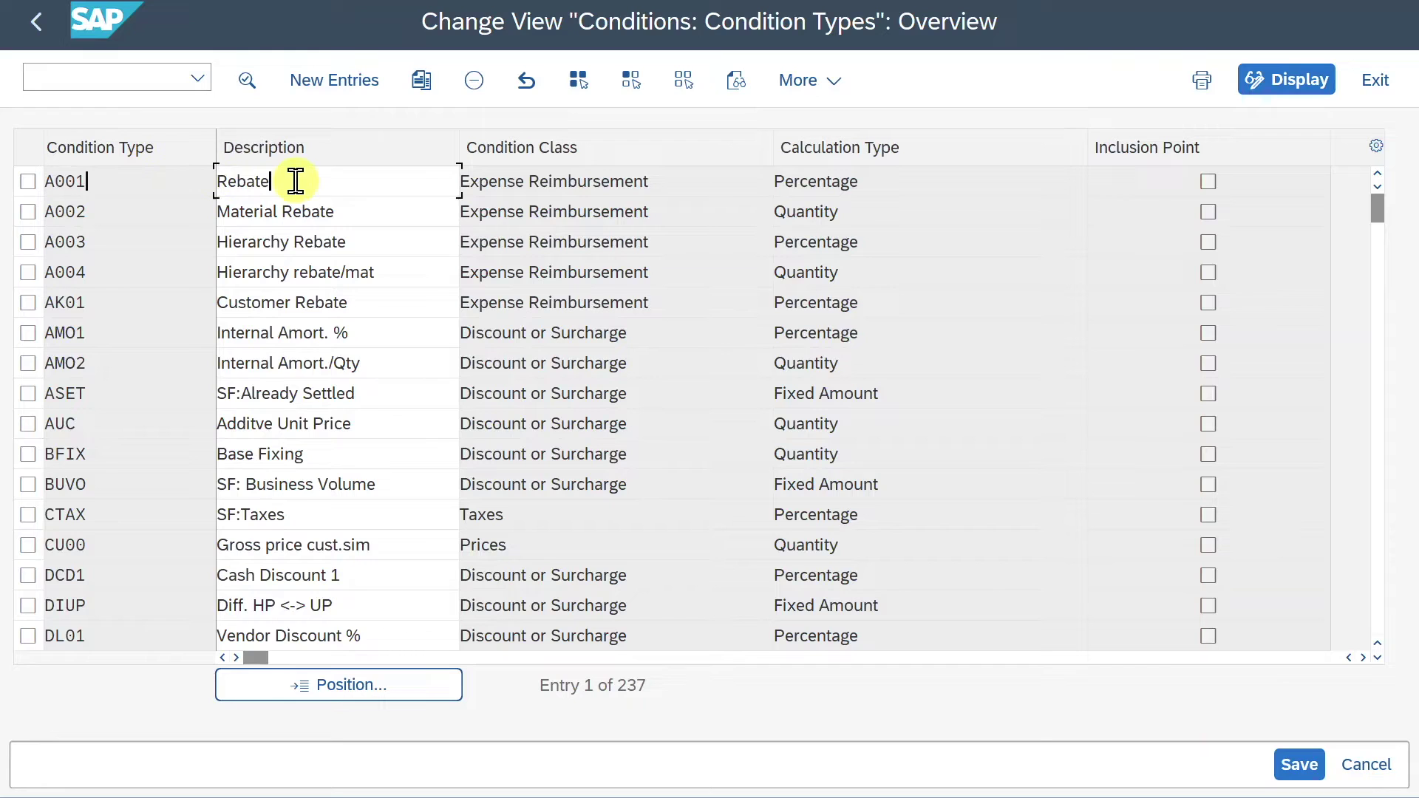
double_click(295, 181)
left_click(222, 514)
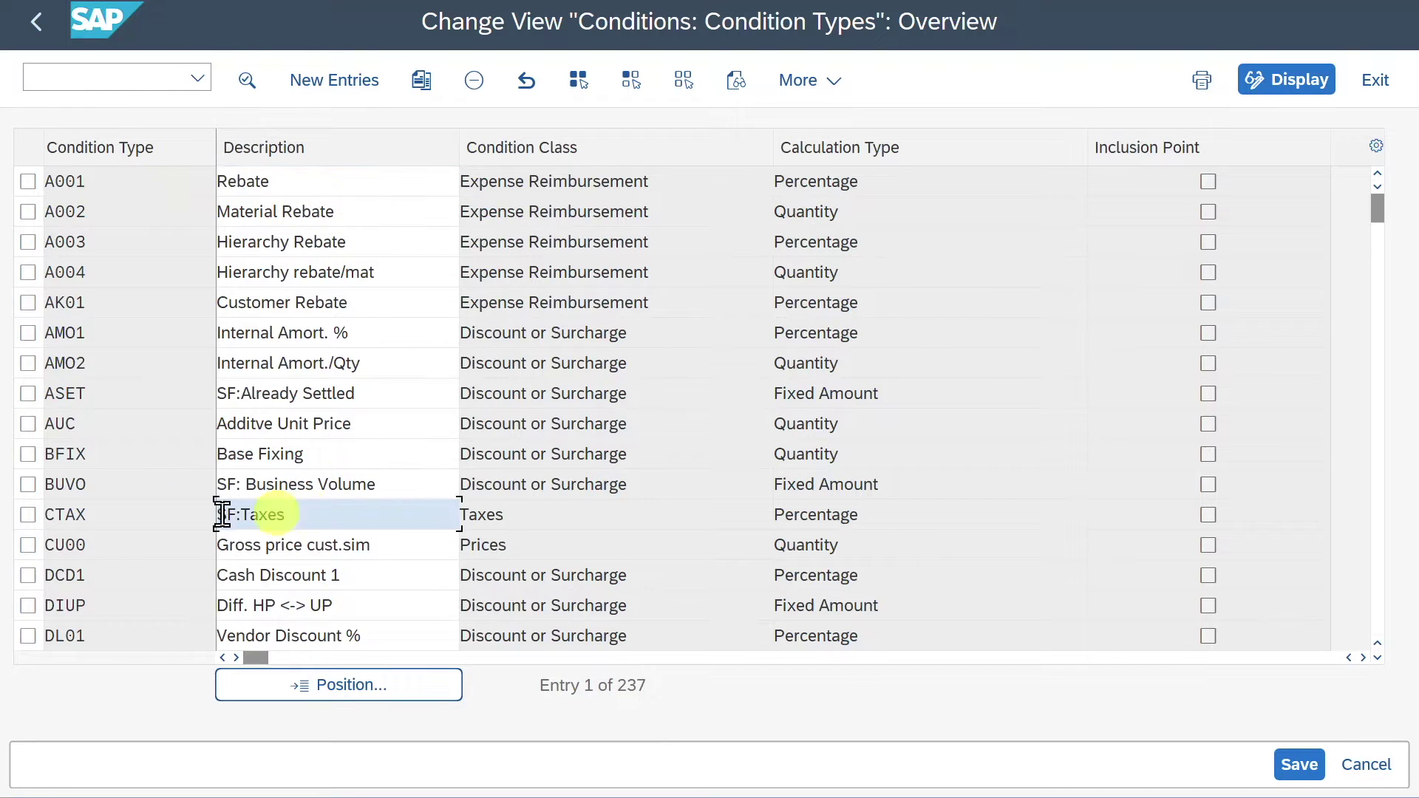
left_click(380, 573)
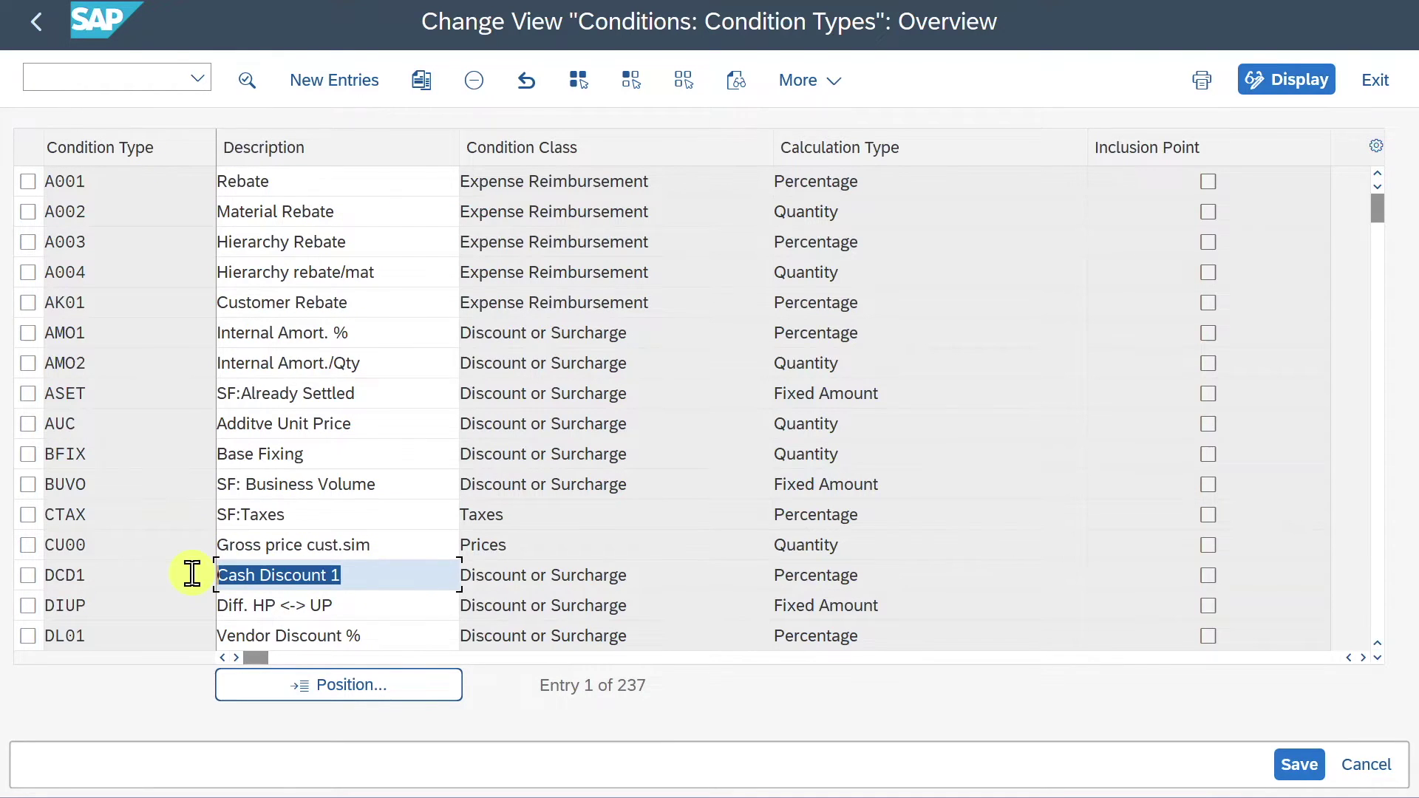
left_click(138, 255)
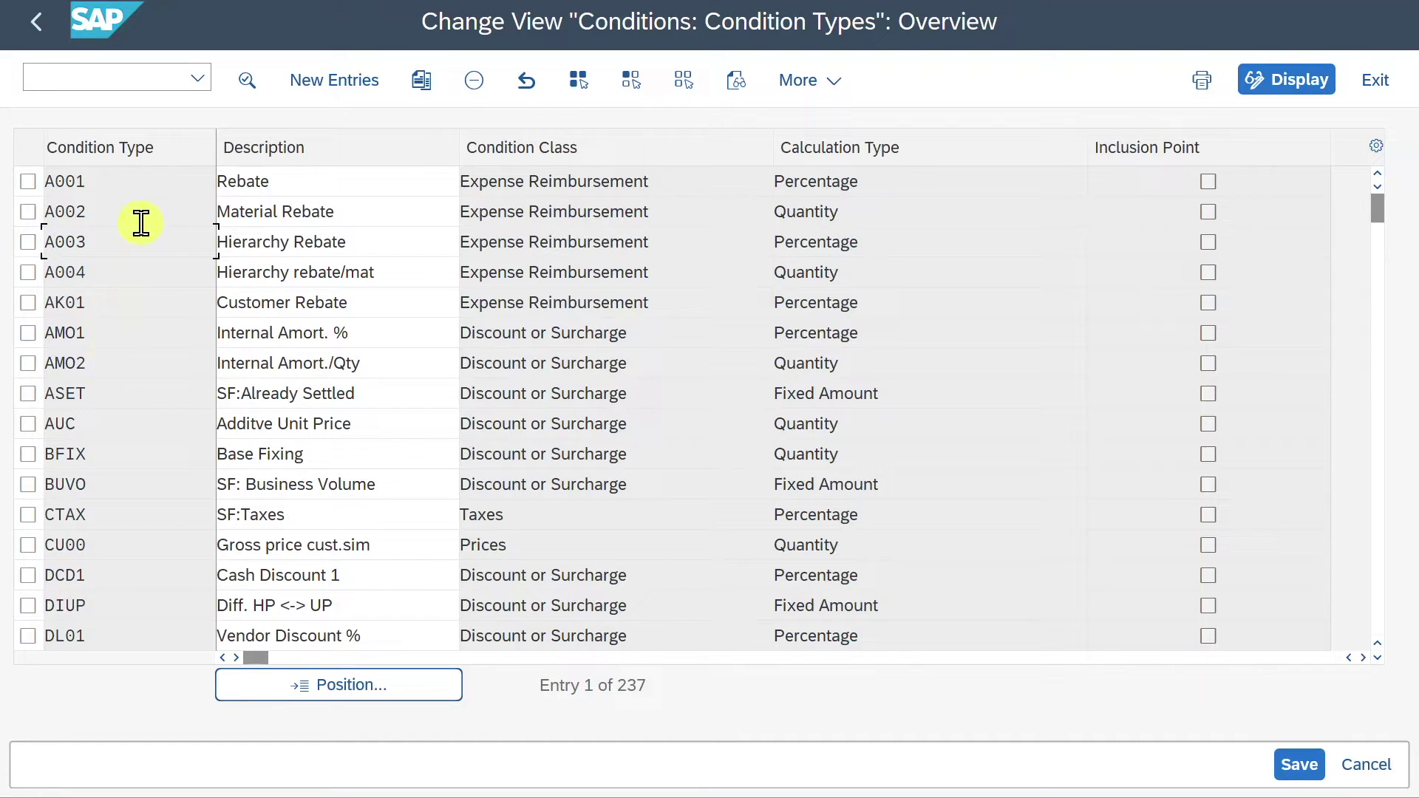
- Scroll down past CU00 and DCD1 and start copying PBXX (Gross Price)
left_click_drag(129, 545, 26, 545)
left_click_drag(115, 574, 33, 576)
scroll(145, 385, "down", 2)
scroll(145, 385, "down", 20)
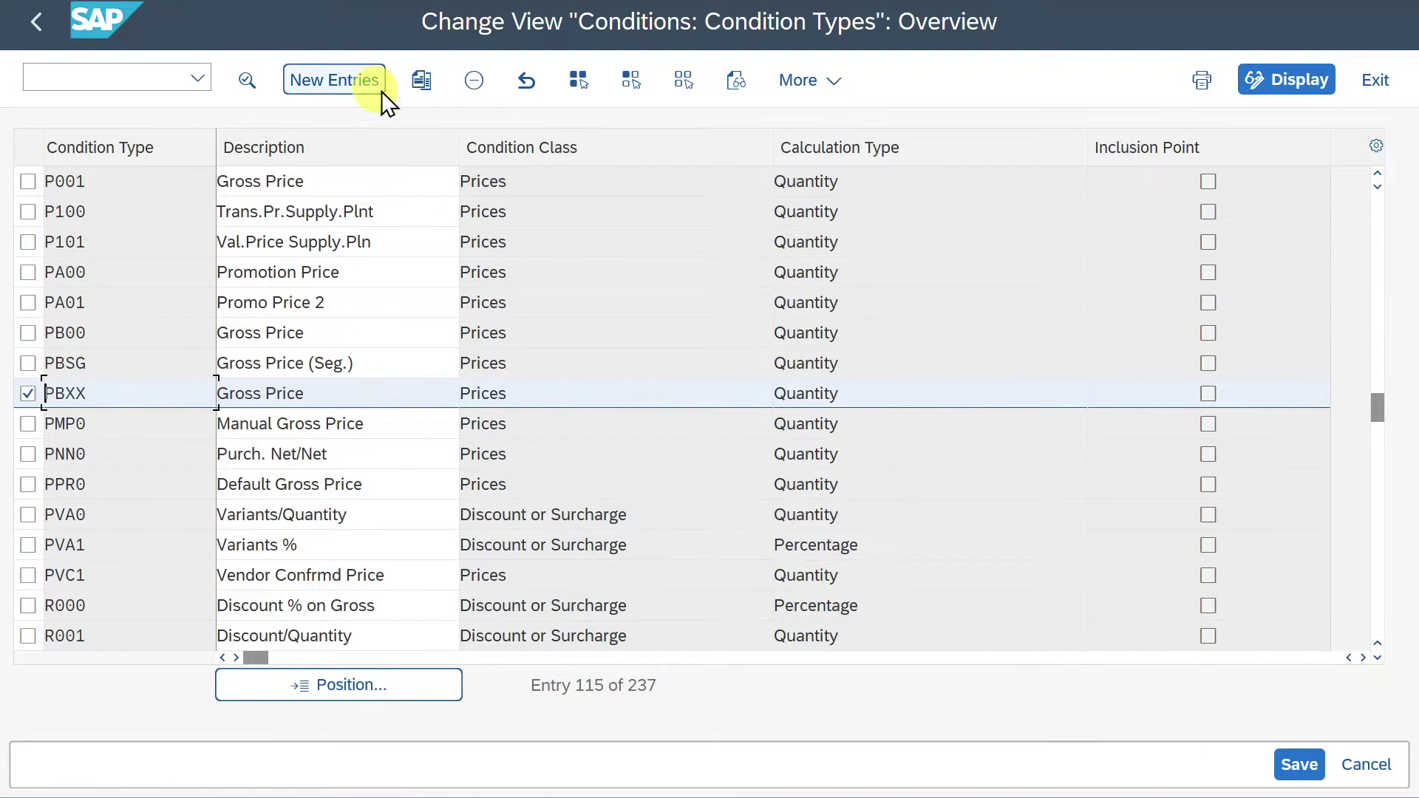
left_click(422, 81)
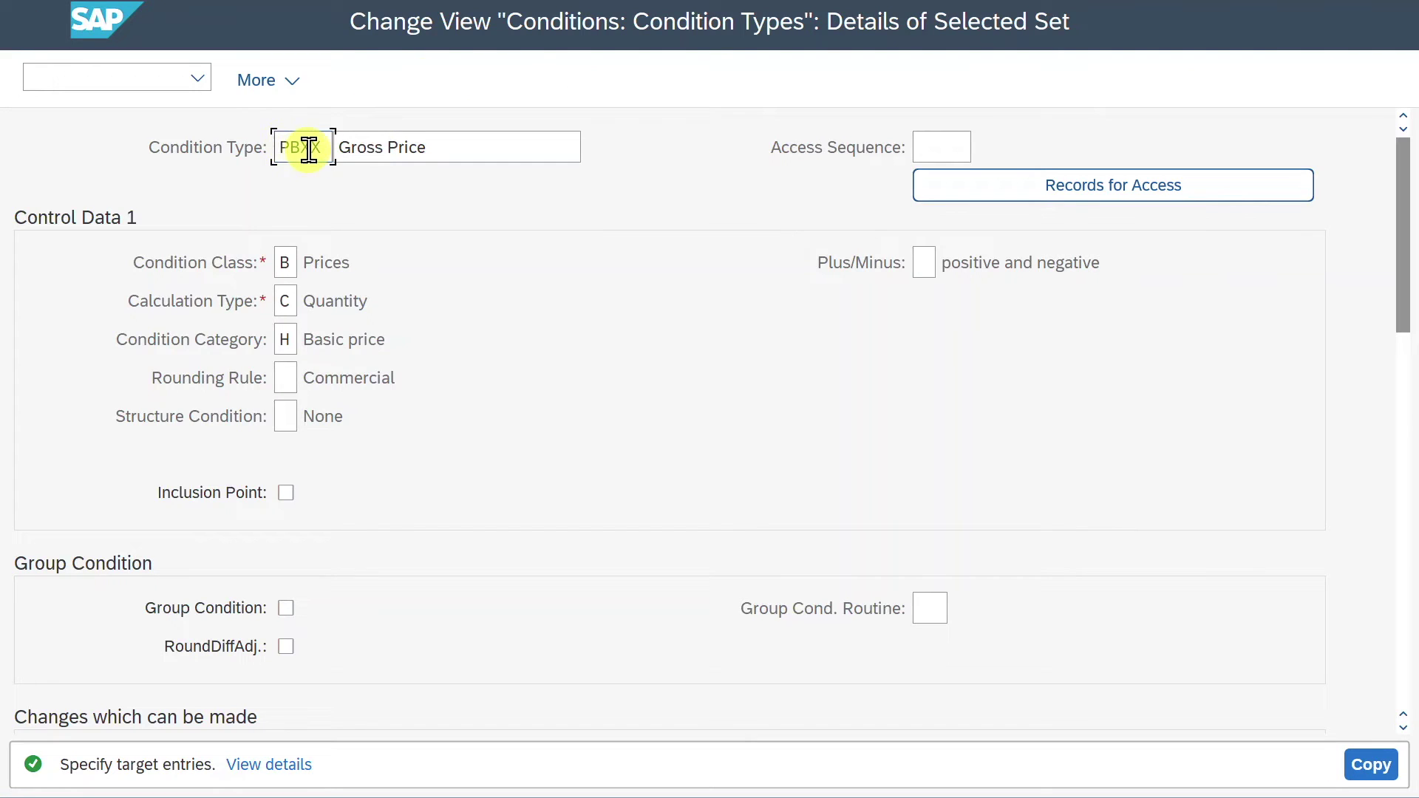
- Name the copy ZPBX, 'Gross Price (Custom)', with access sequence ZABC
left_click_drag(320, 146, 251, 155)
type("ZPBX")
left_click(544, 145)
type("(Custom)")
left_click(959, 146)
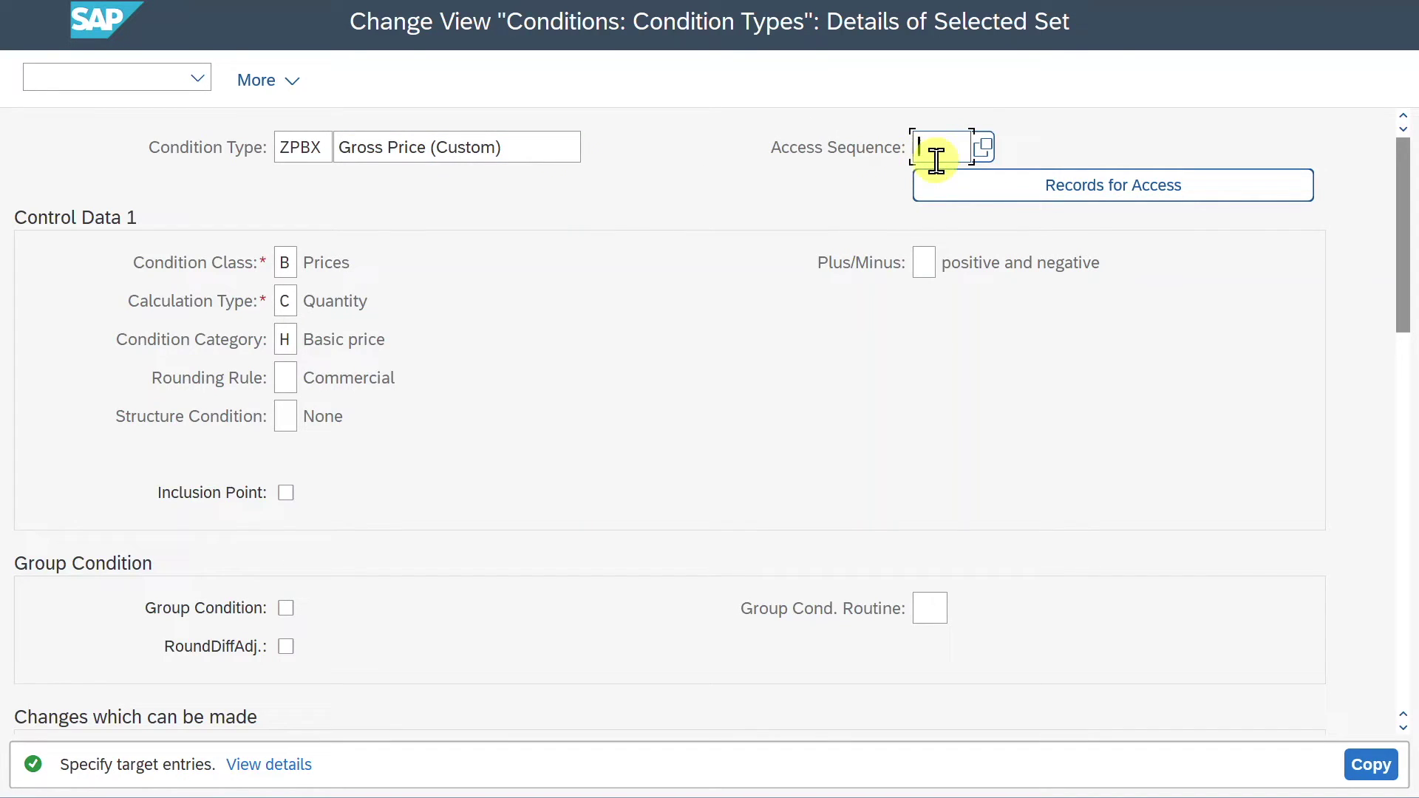
type("ZABC")
left_click(773, 278)
left_click(1379, 762)
- Save ZPBX under a customizing request, check the pricing slide, and return to the IMG tree
left_click(1305, 769)
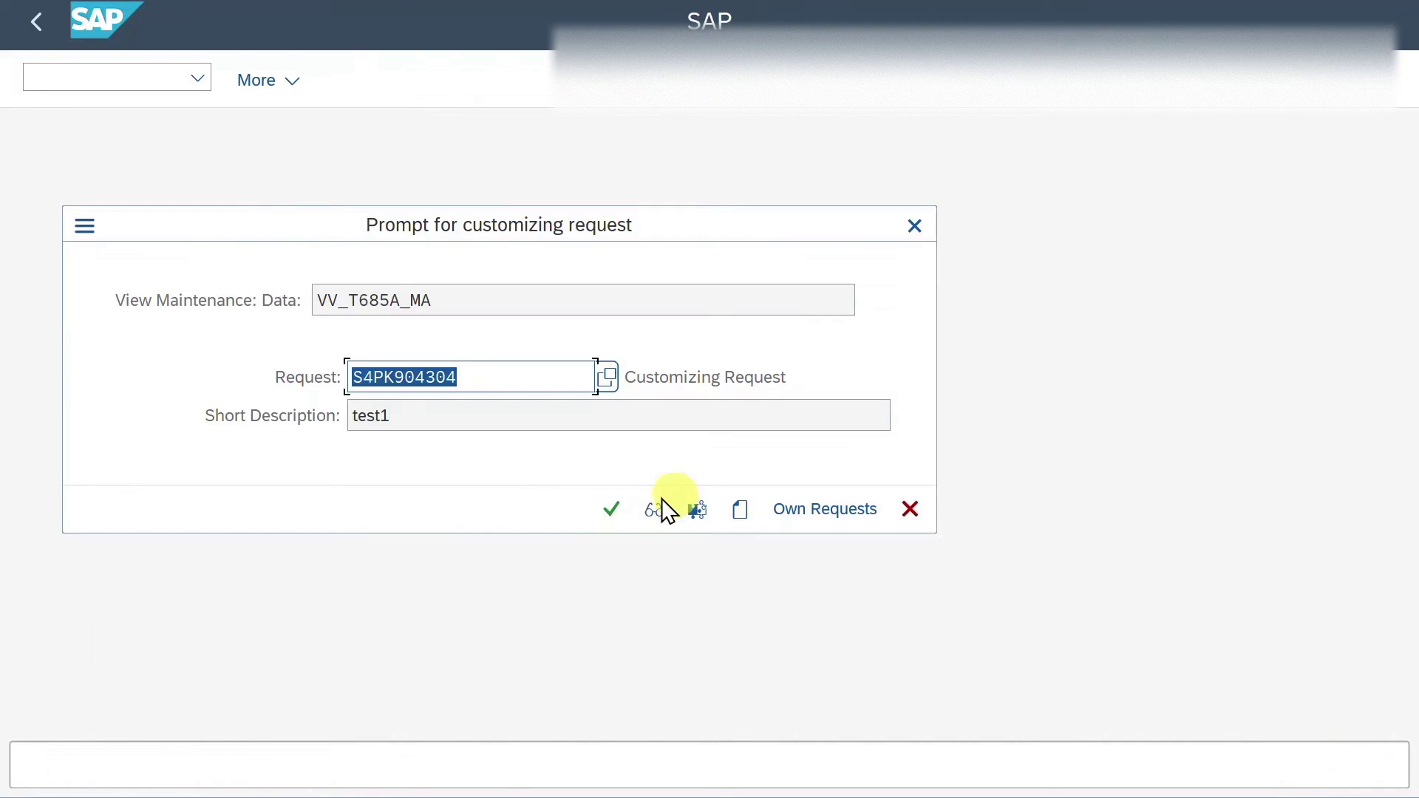
left_click(611, 508)
key("alt+Tab")
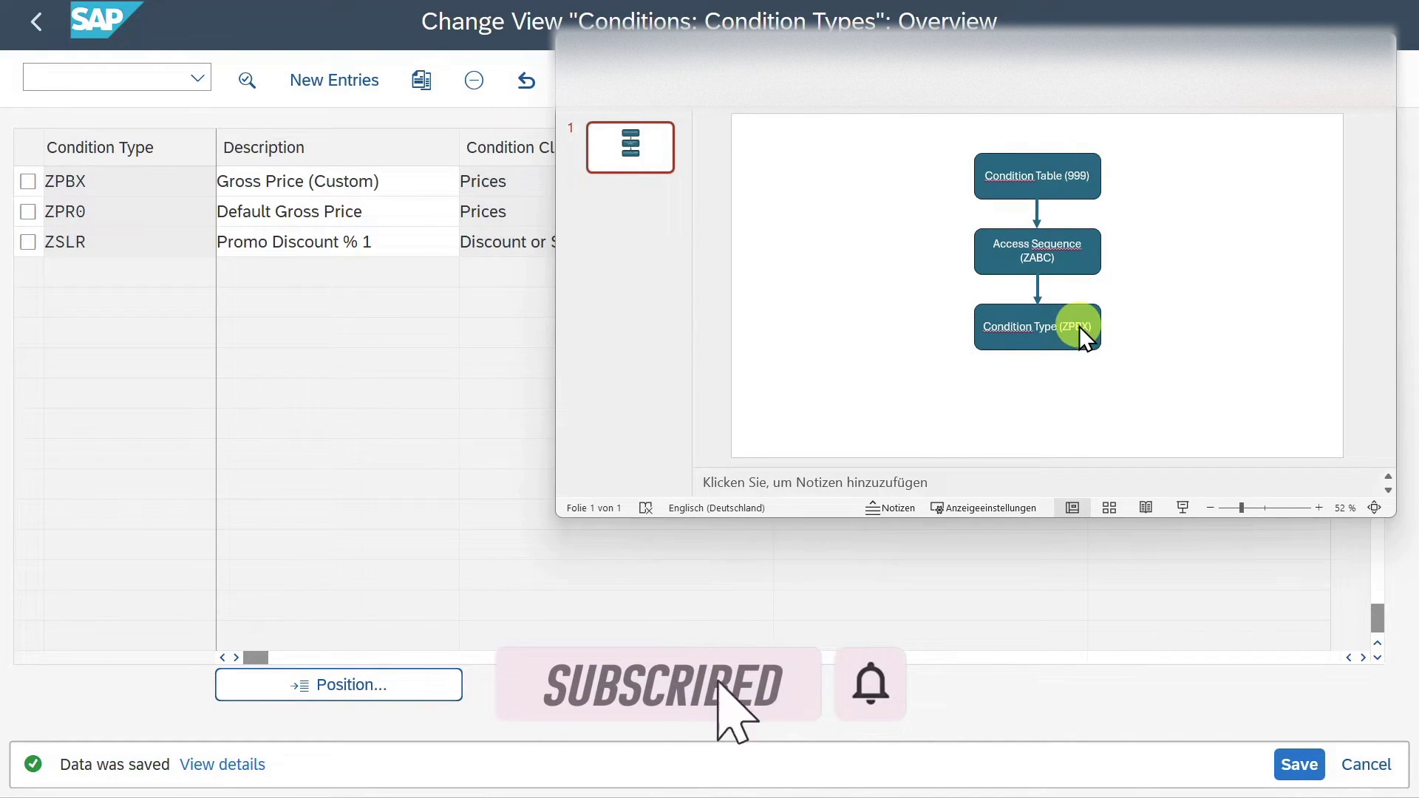
key("alt+Tab")
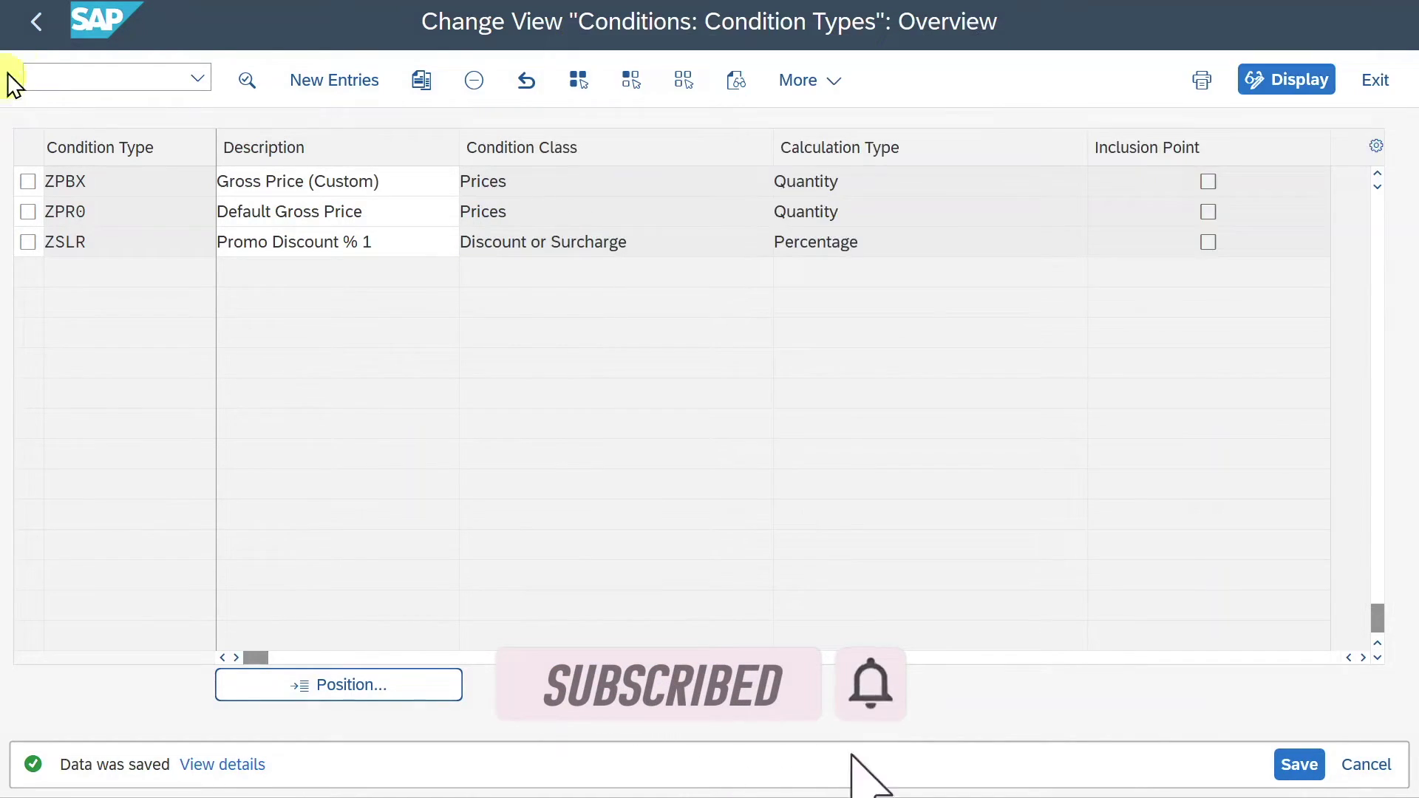
left_click(38, 20)
left_click(991, 769)
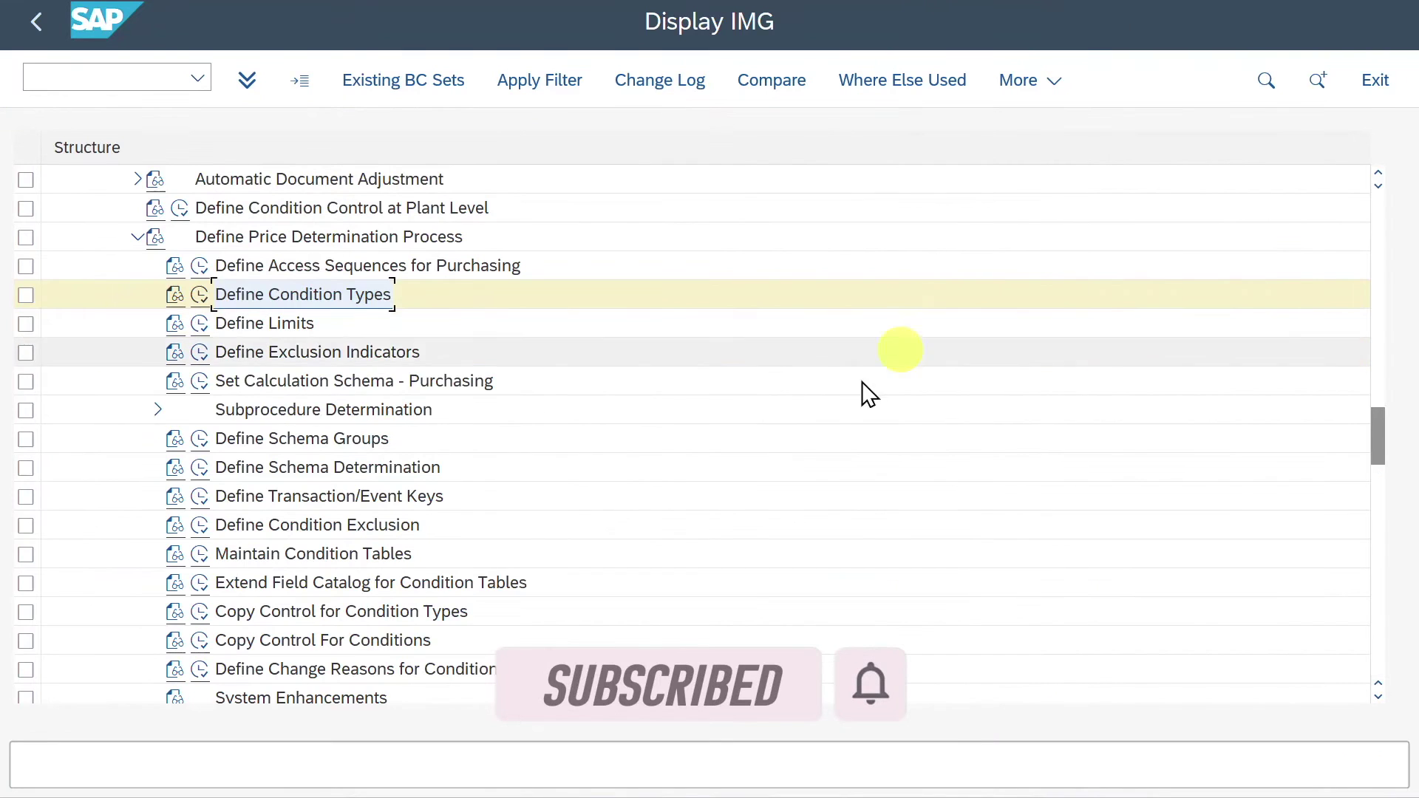
- Add purchasing calculation schema ZABC with the description 'Own Calculation Schema'
left_click(200, 381)
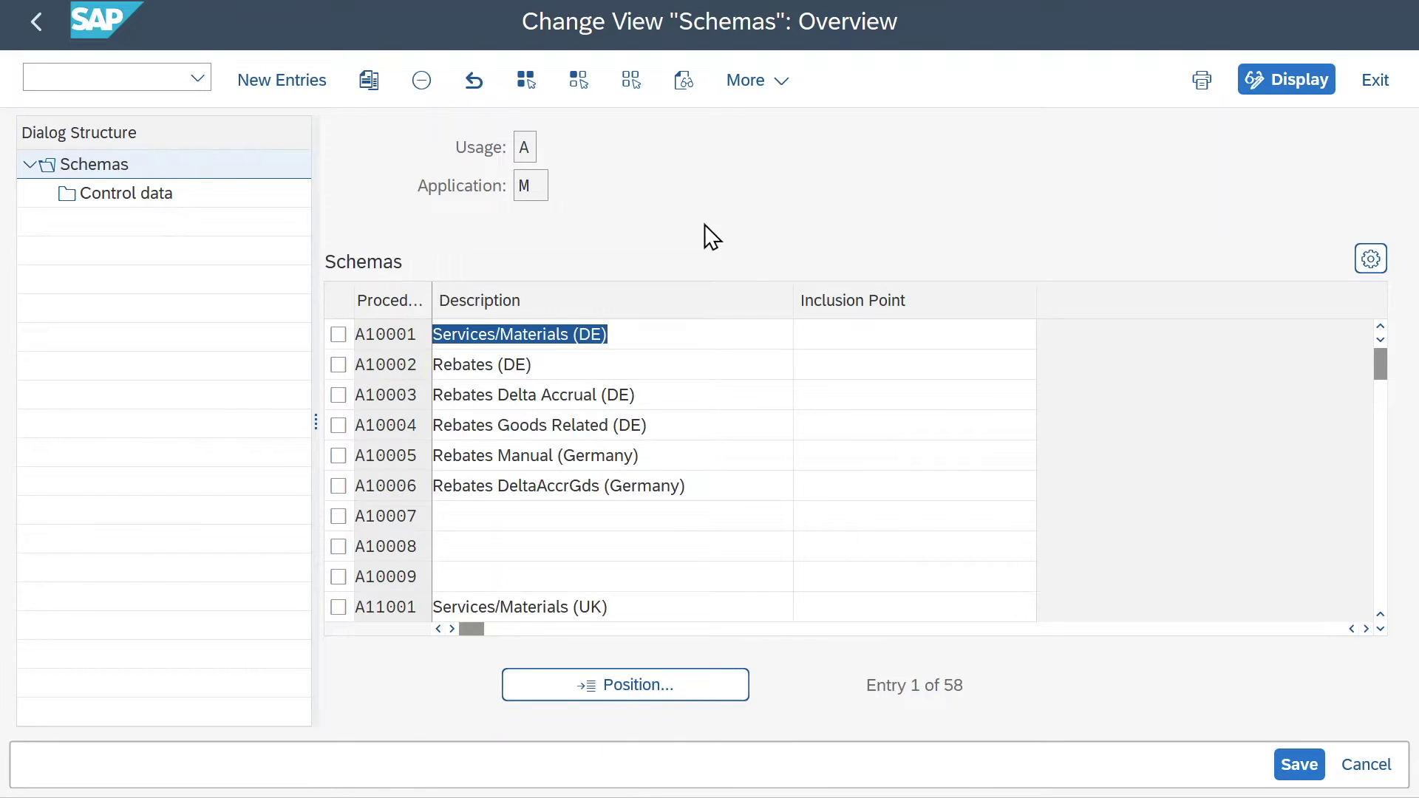
left_click(284, 84)
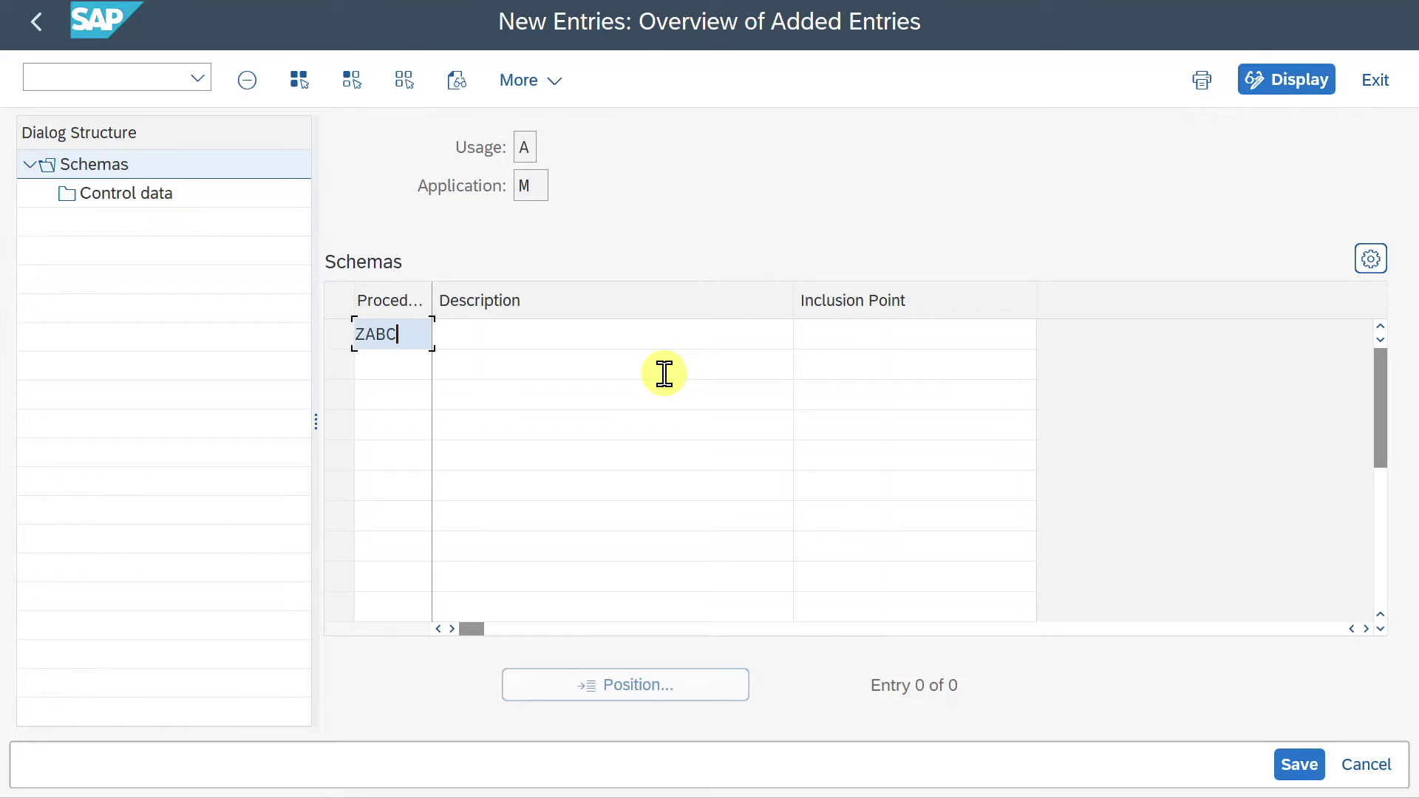
key("Tab")
type("Own Calculation Schema")
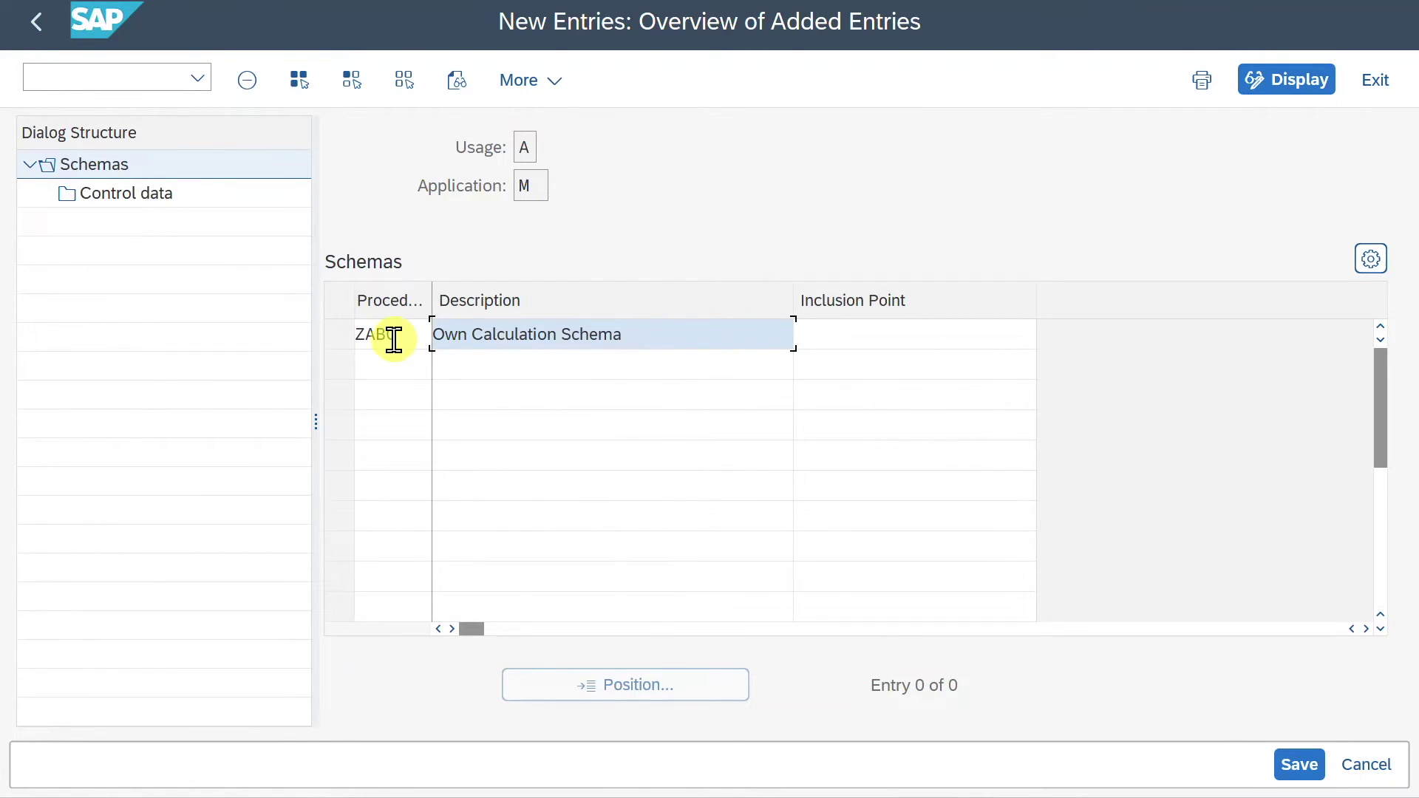
key("Return")
- Select the ZABC row and open its empty Control data steps
left_click(338, 334)
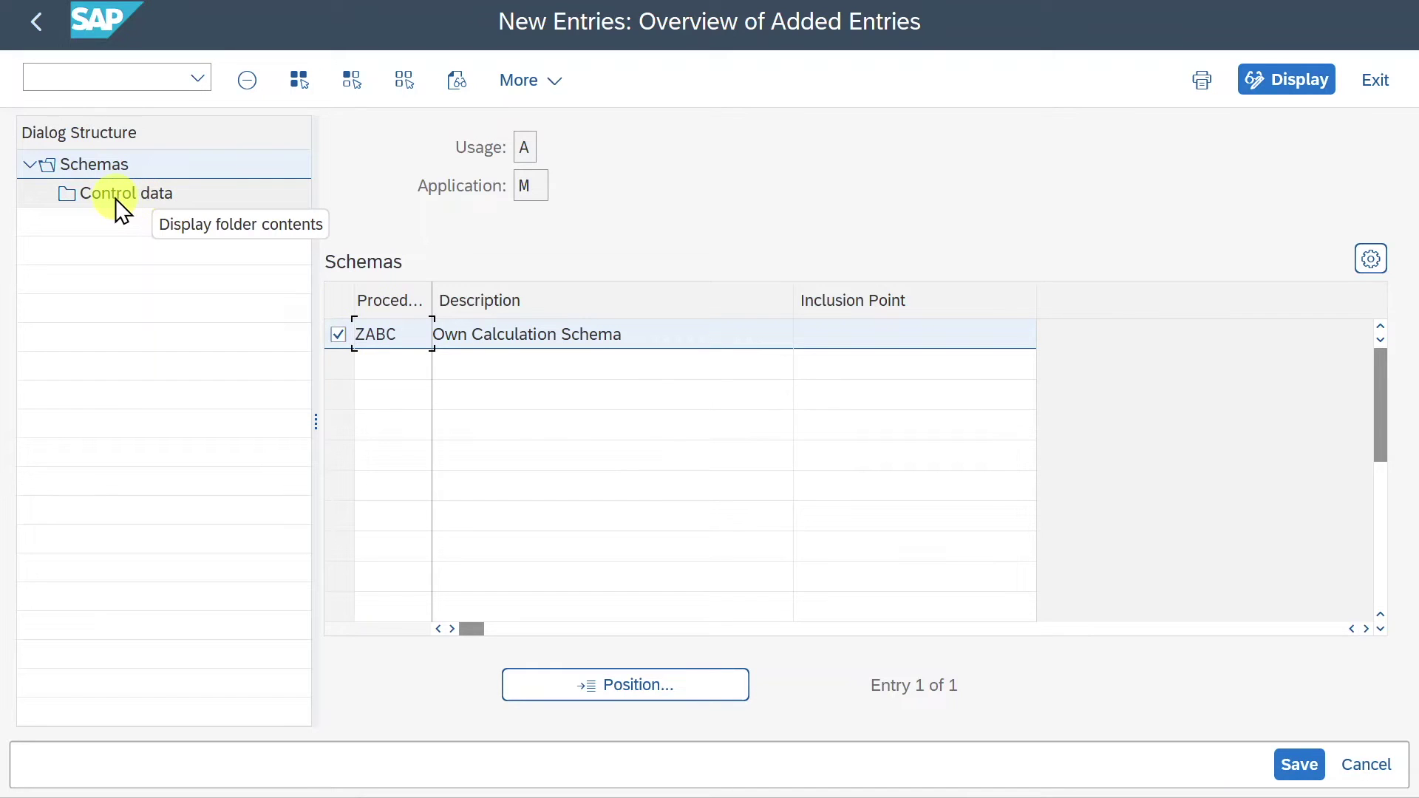
left_click(115, 198)
left_click_drag(654, 555, 631, 532)
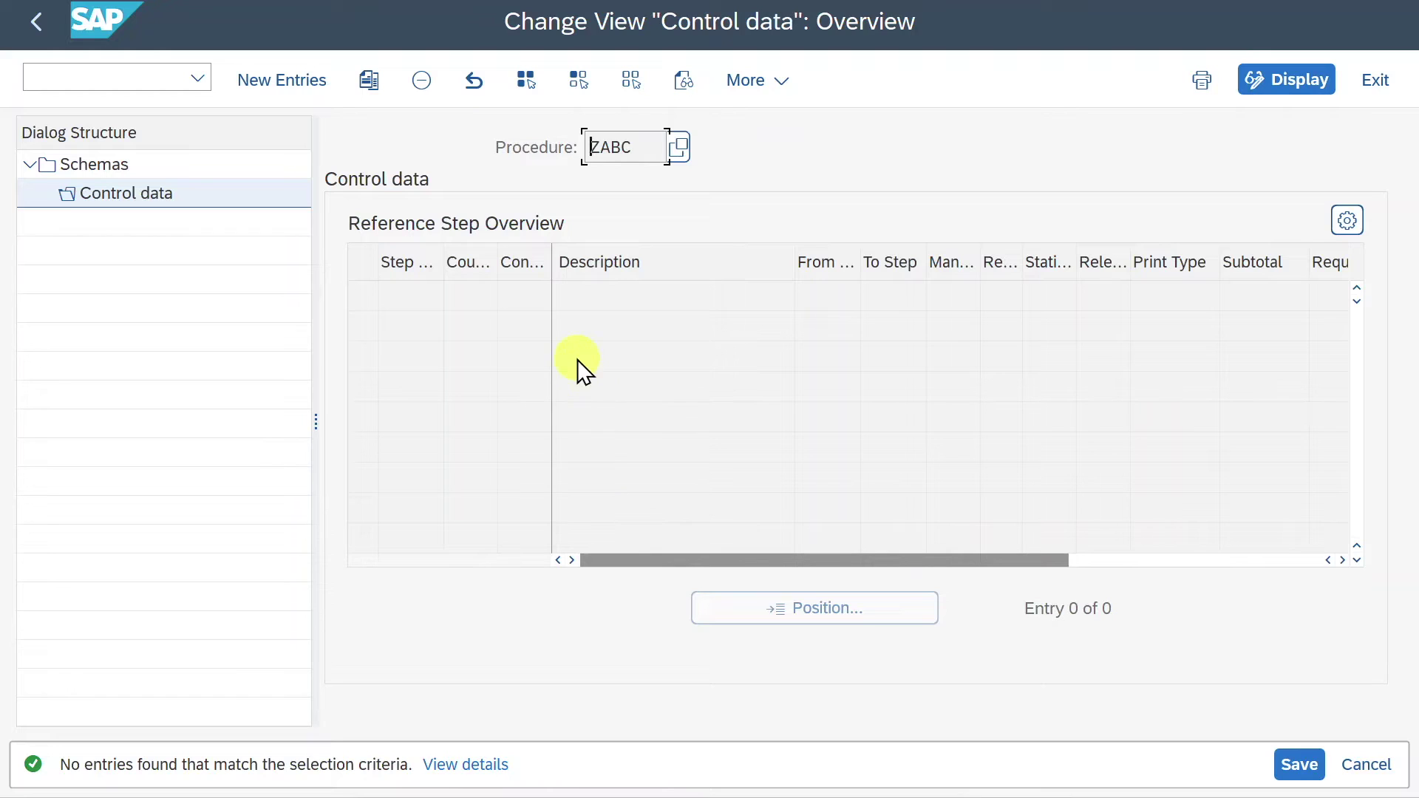
- Start a new control data entry with step 1 and counter 1
left_click(286, 83)
type("1")
left_click(459, 303)
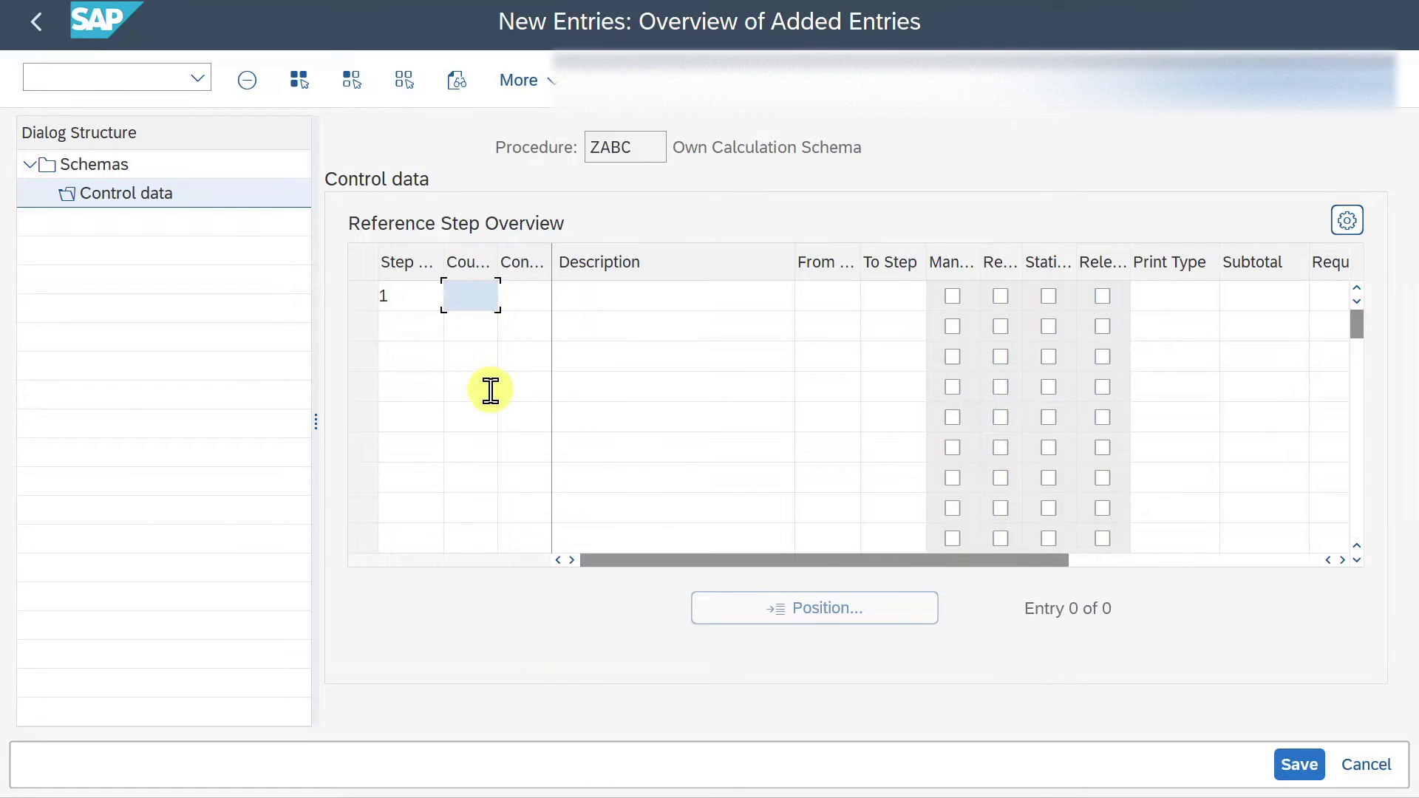
type("1")
key("Tab")
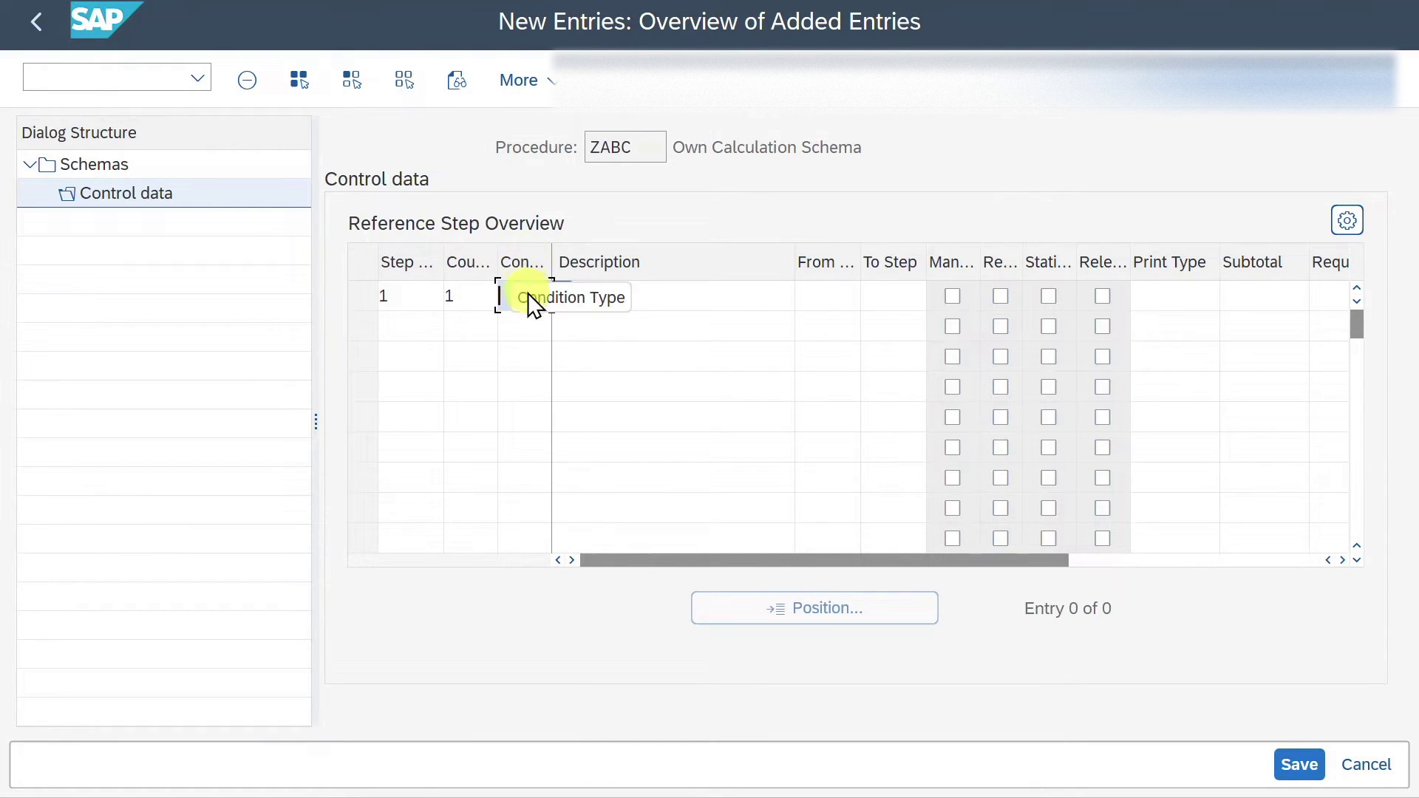
- Copy ZPBX from the pricing diagram and paste it as step 1's condition type
key("alt+Tab")
left_click(1068, 325)
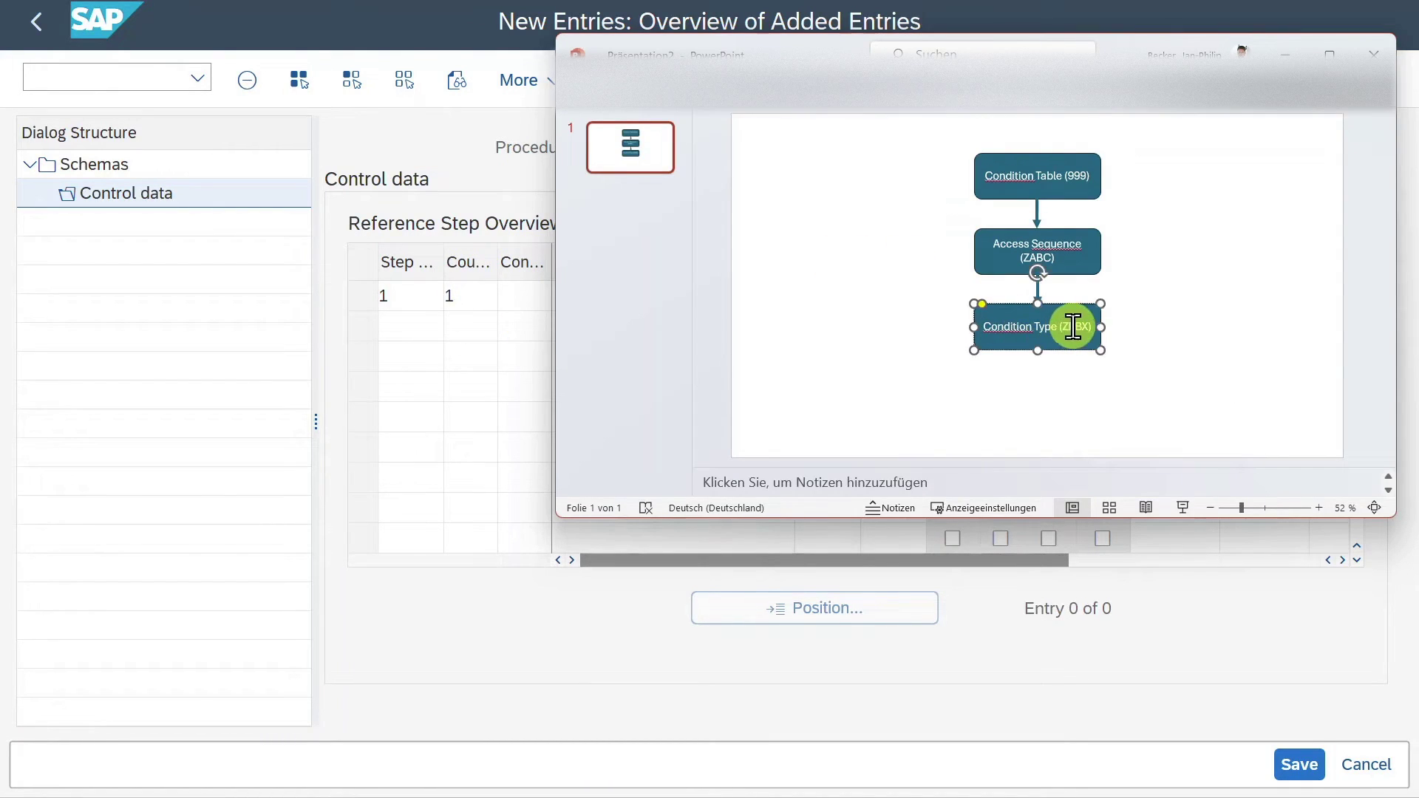
double_click(1083, 326)
key("ctrl+c")
key("alt+Tab")
key("ctrl+v")
- Give step 1 the description 'Gross Price Custom' and print type X
key("Tab")
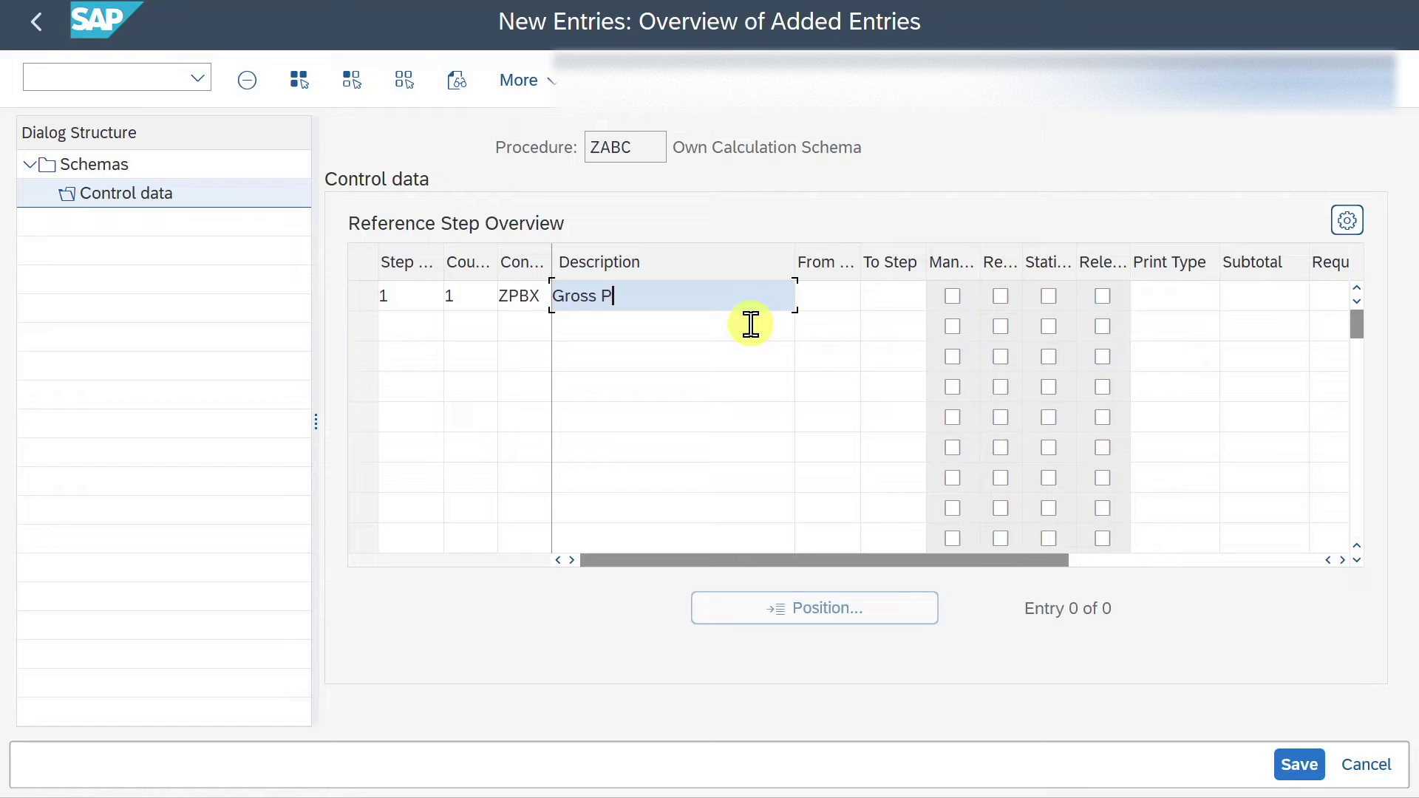
type("Gross Price Custom")
key("Tab")
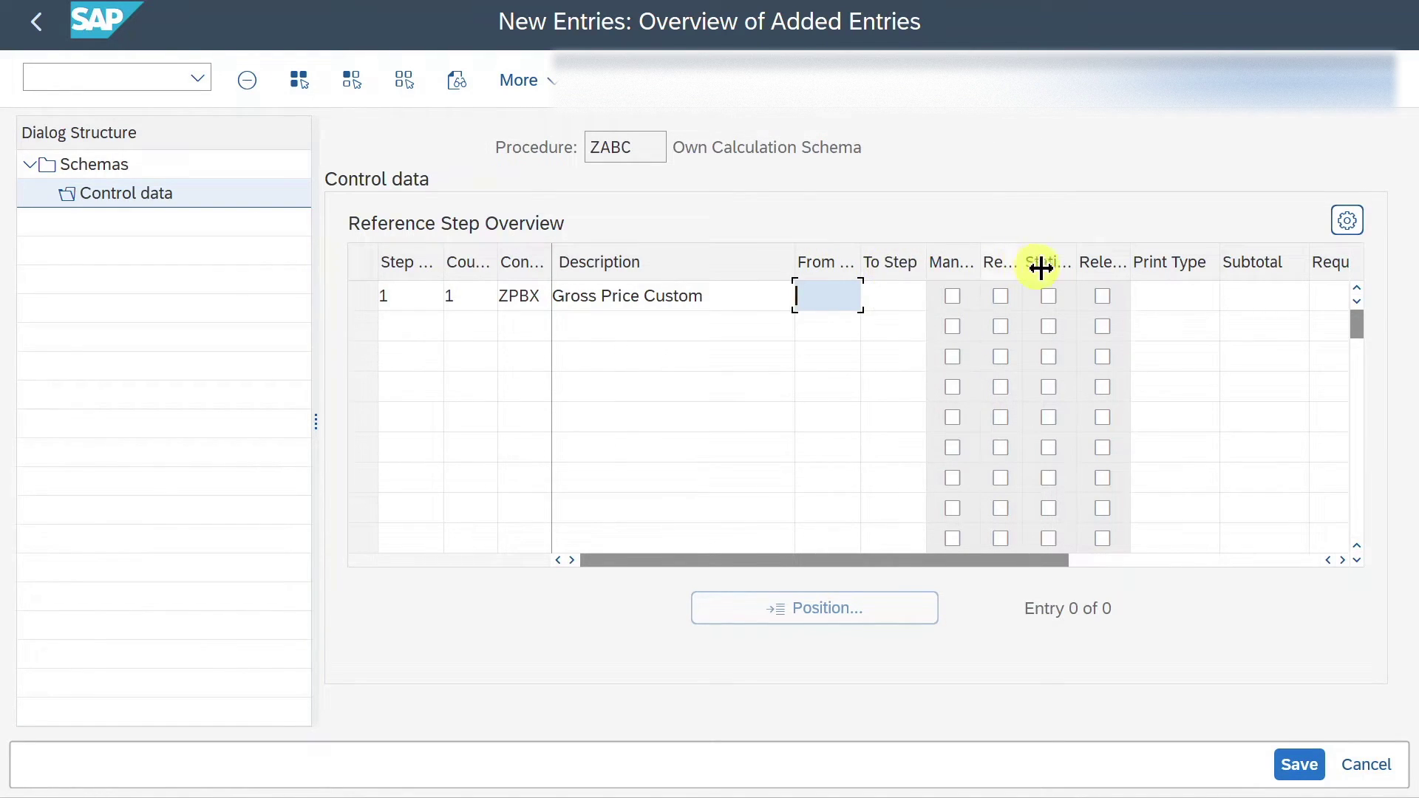
left_click(1179, 304)
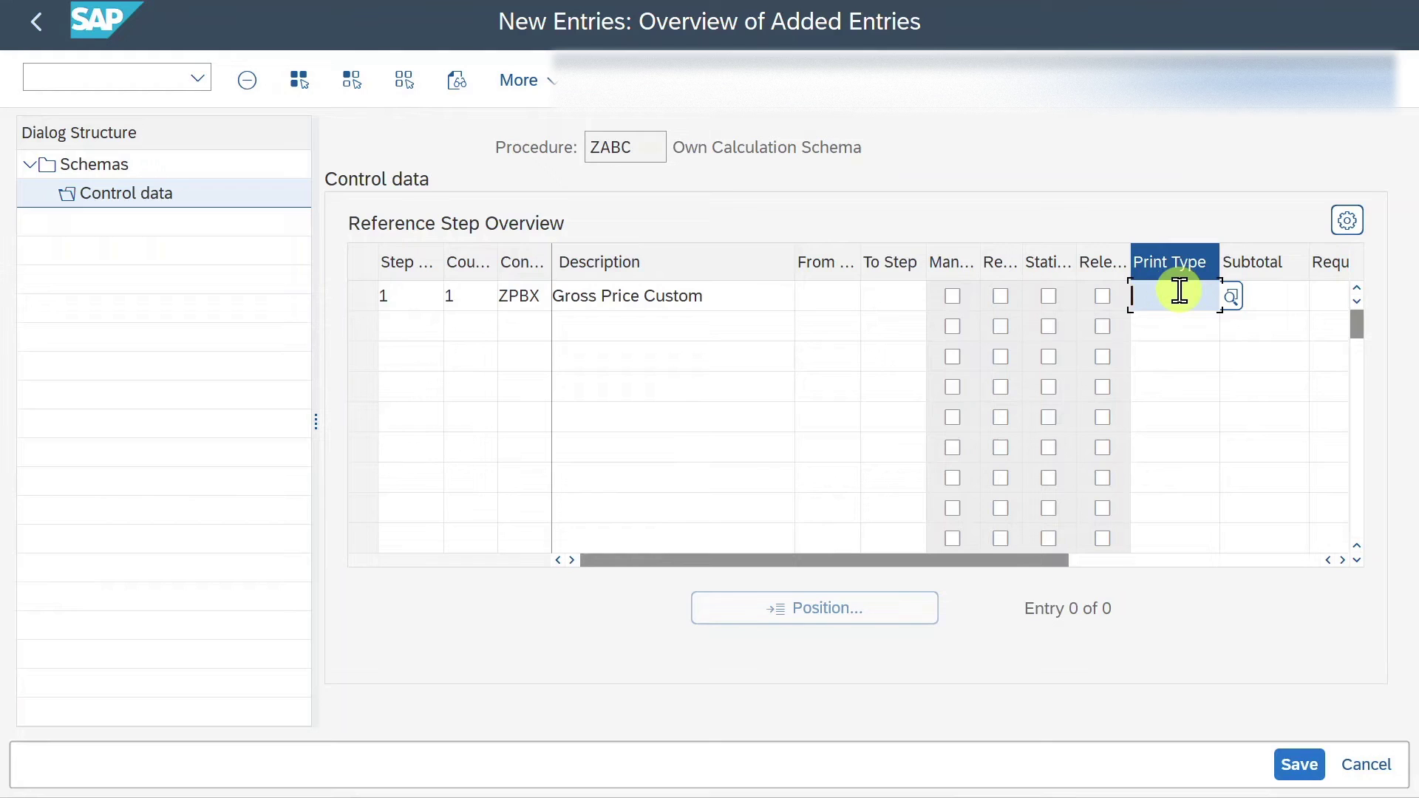
type("X")
left_click(1138, 392)
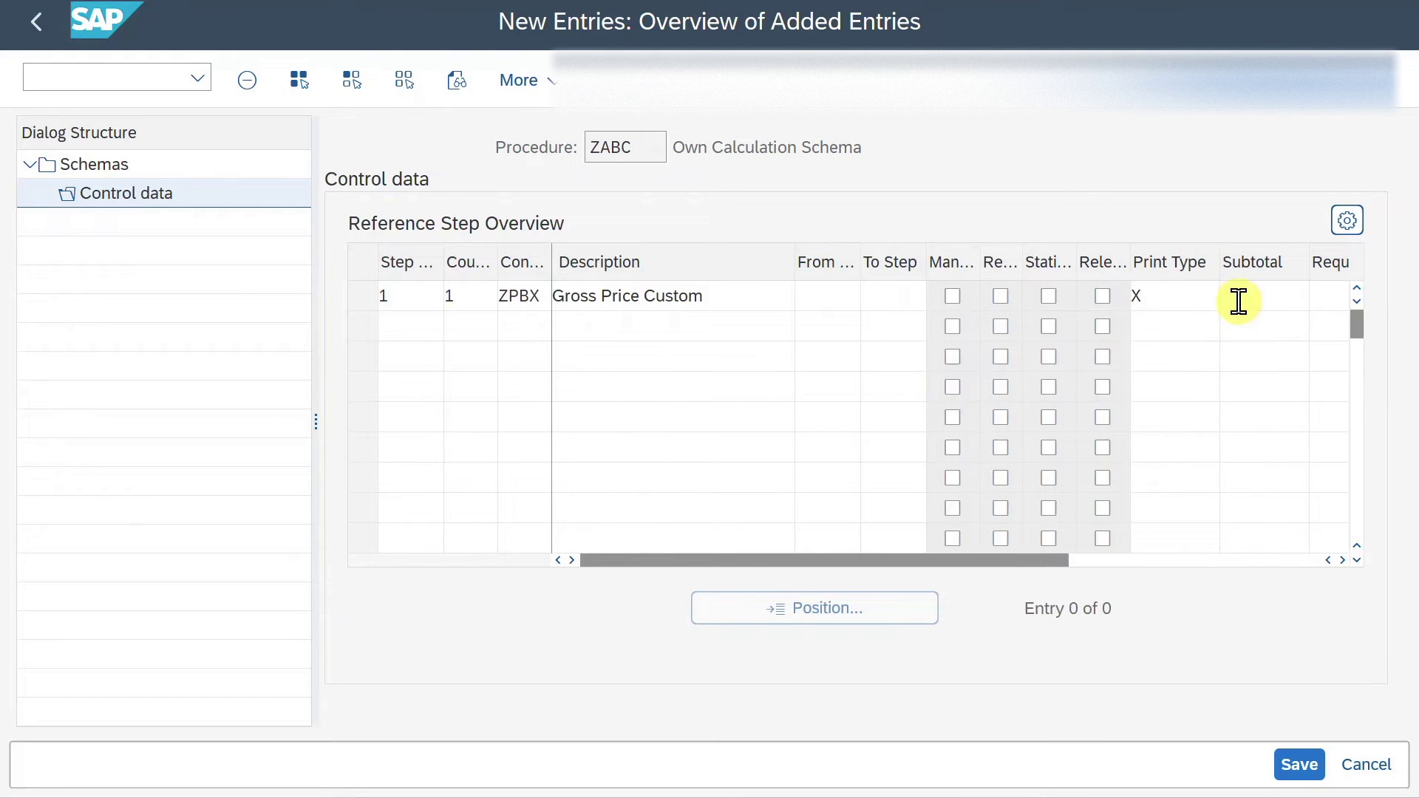
left_click(1256, 296)
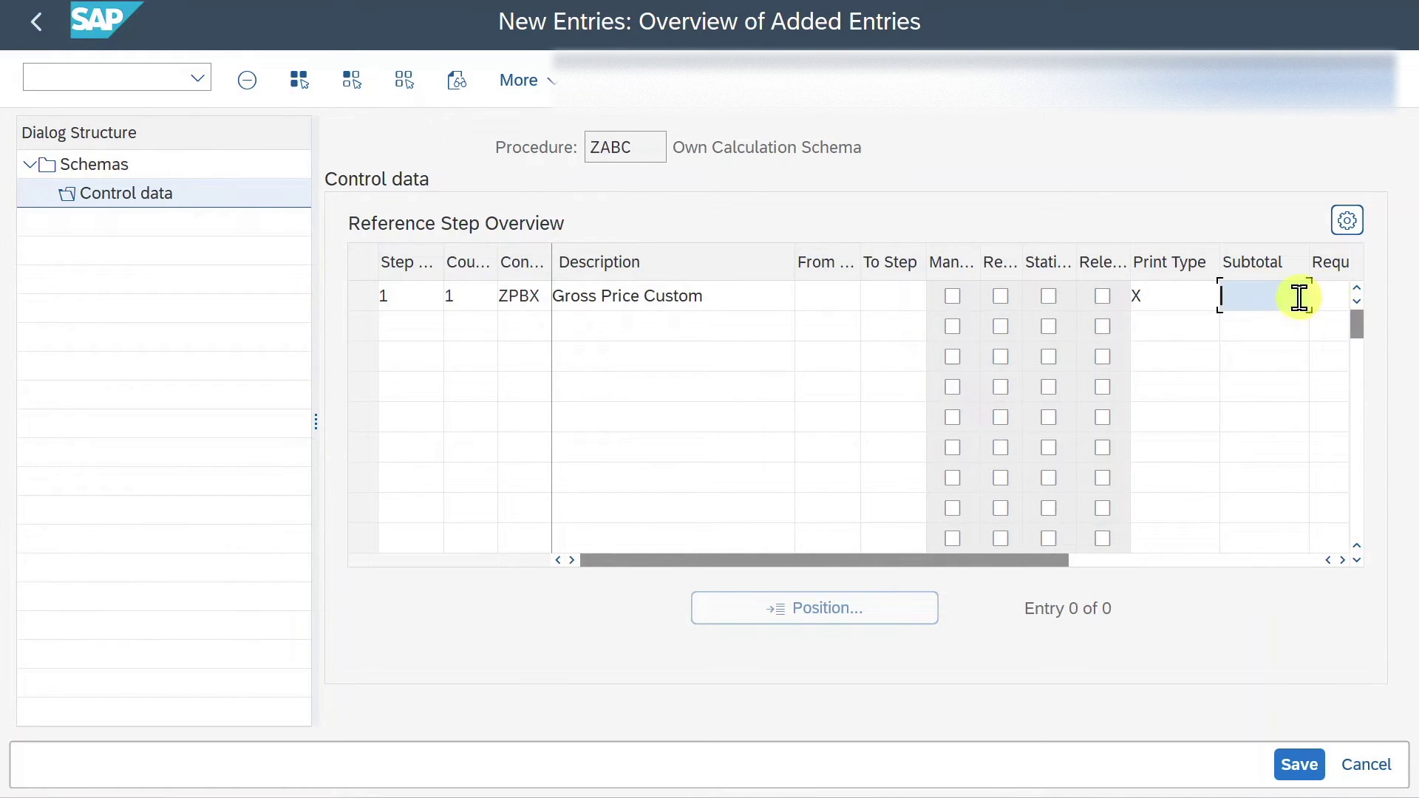
left_click(1320, 296)
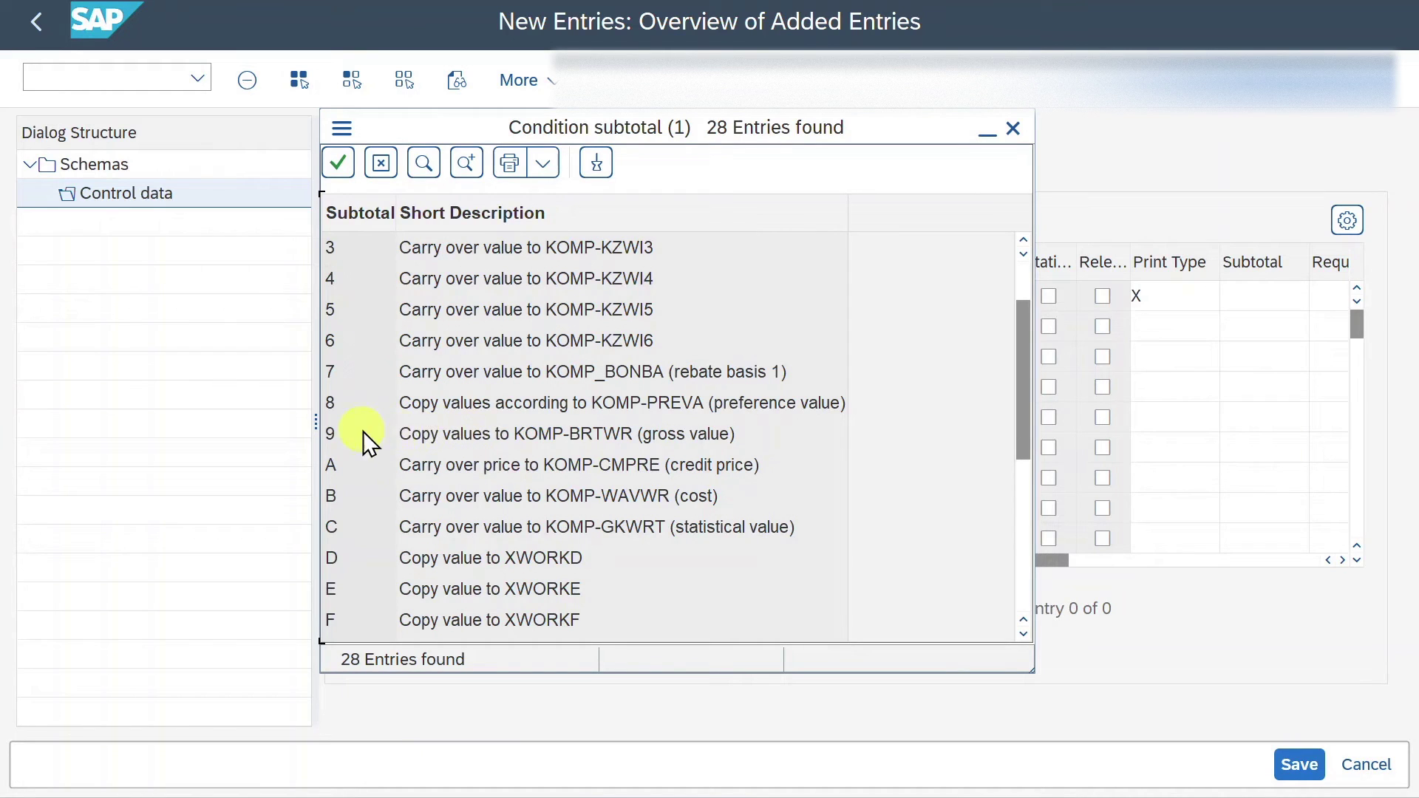
- Set step 1's subtotal to 9 and add step 2, counter 0, condition type R002 'Discount Custom'
double_click(491, 433)
left_click(414, 325)
type("2")
left_click(471, 314)
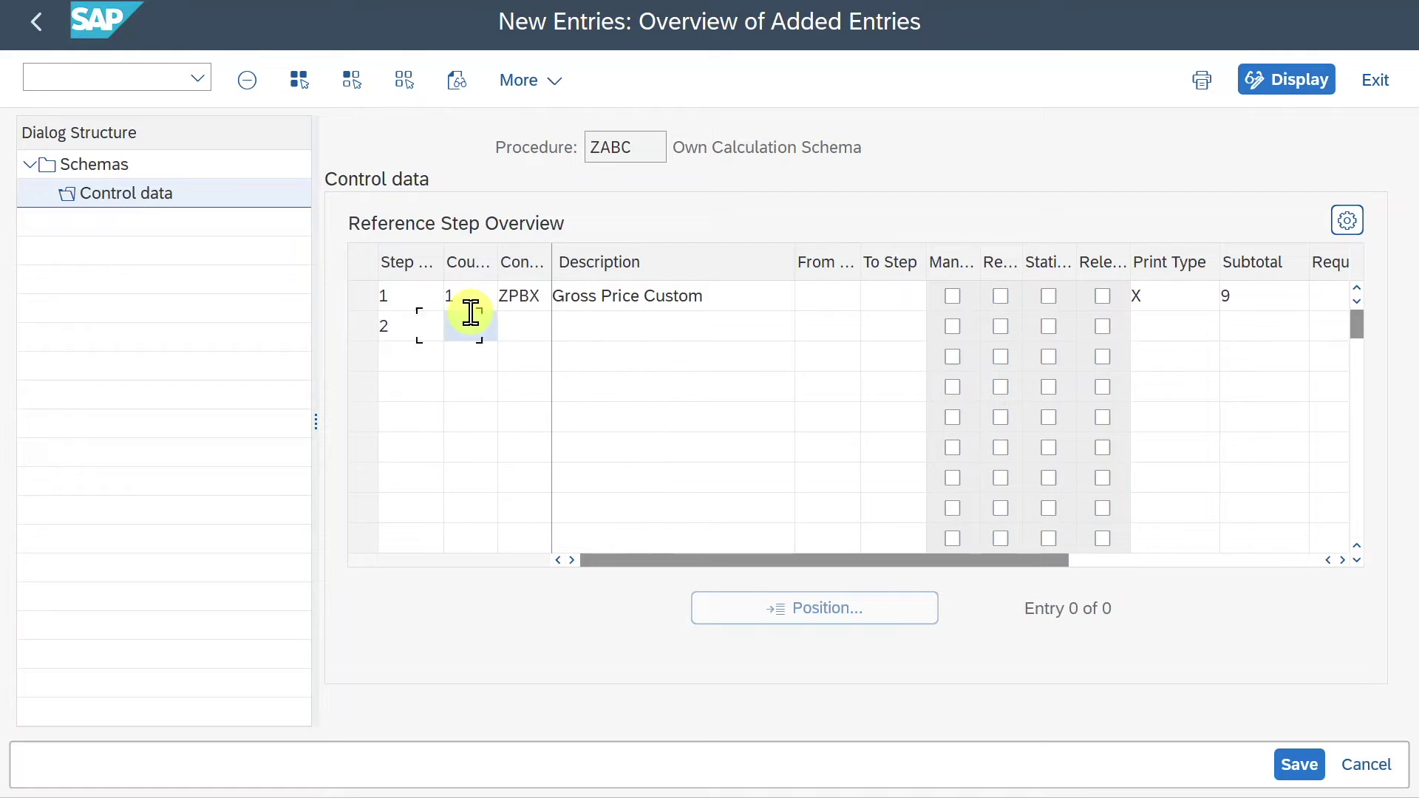
type("0")
key("Tab")
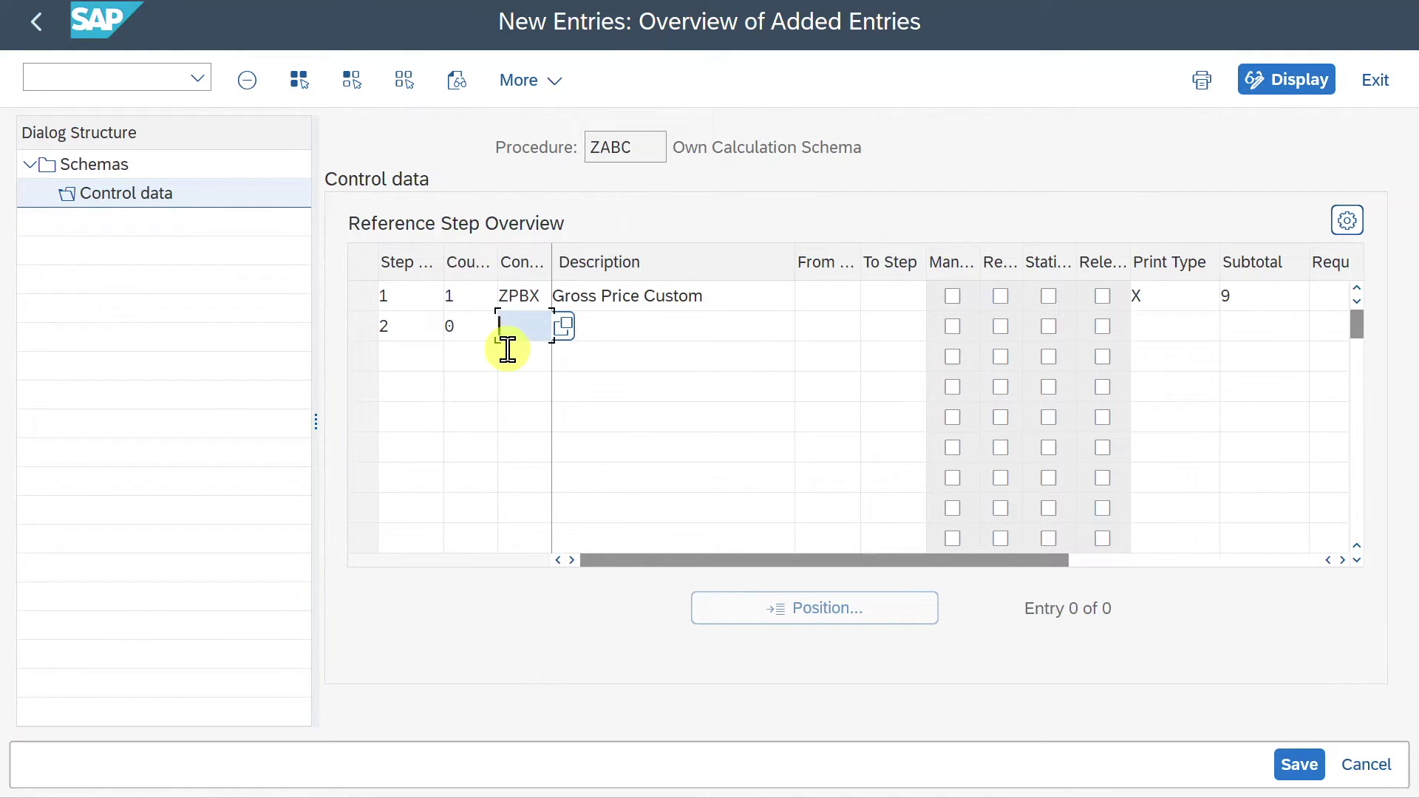
left_click(563, 326)
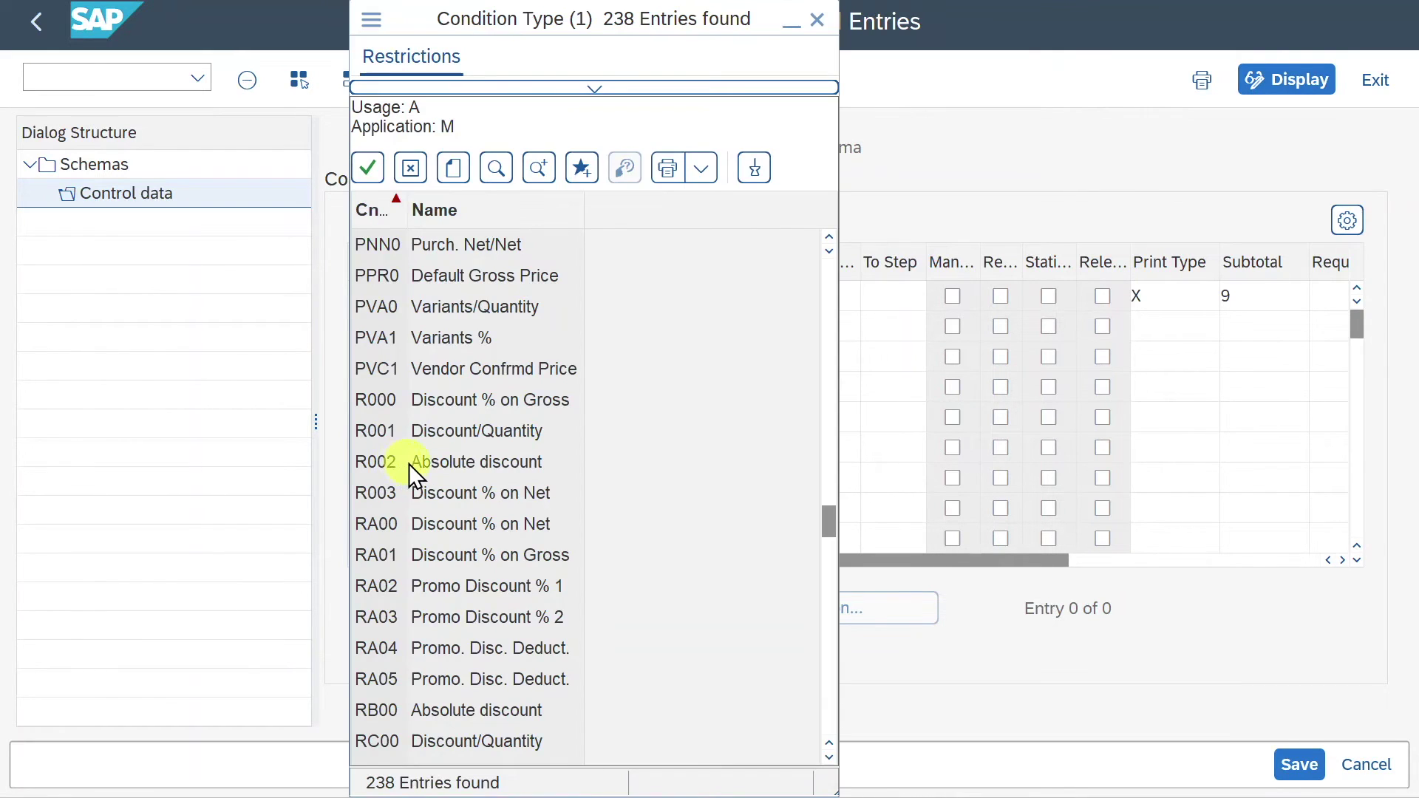
double_click(393, 459)
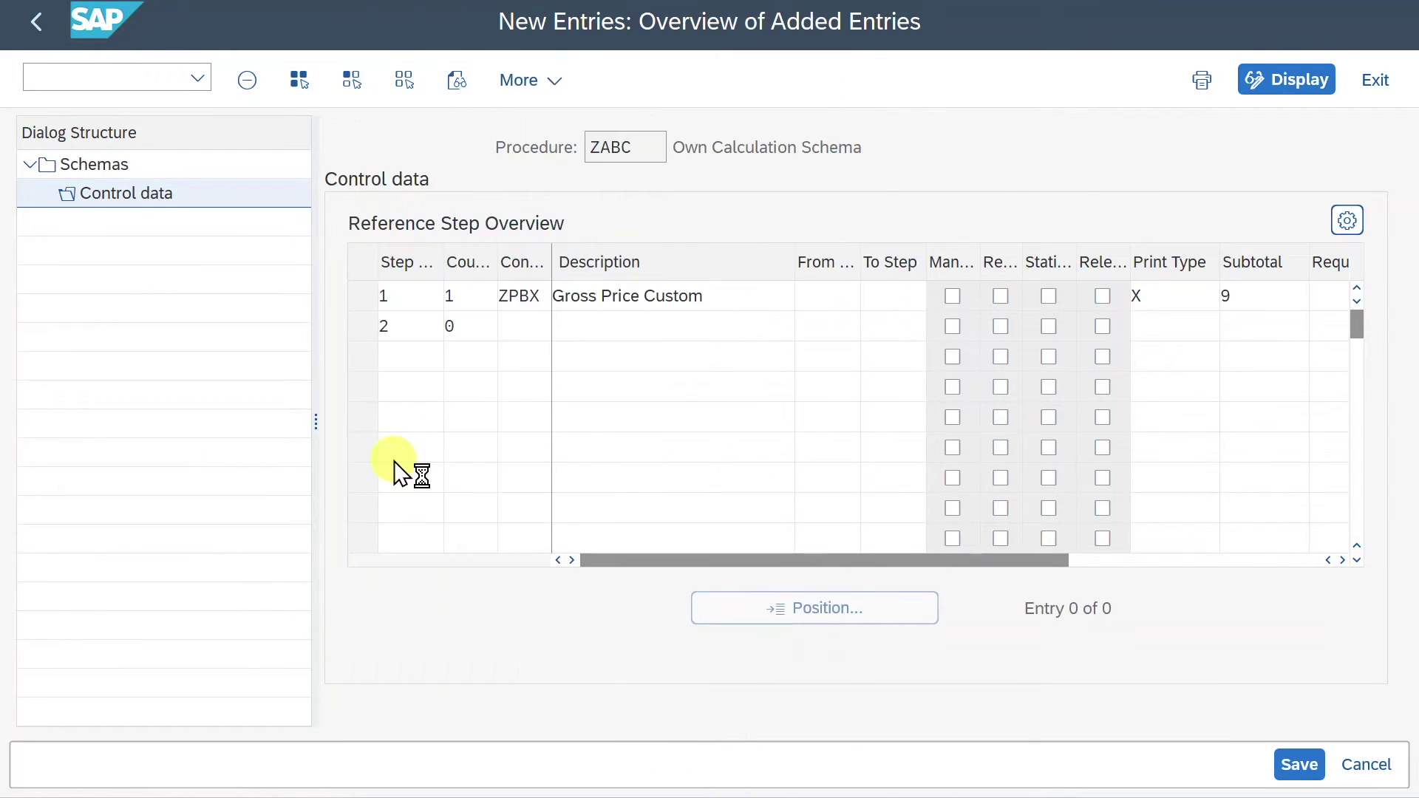
left_click(673, 325)
type("Discount Custom")
key("Tab")
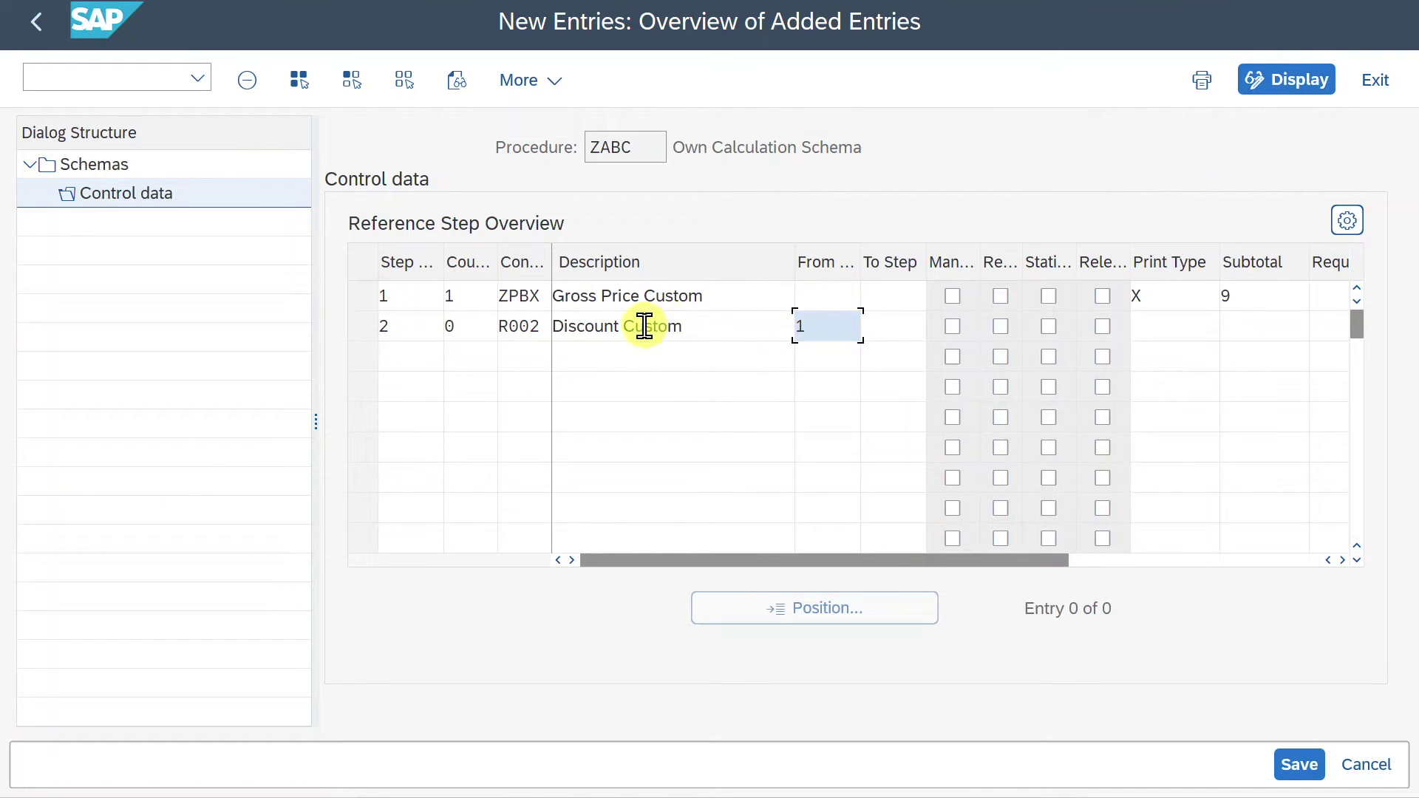
key("Return")
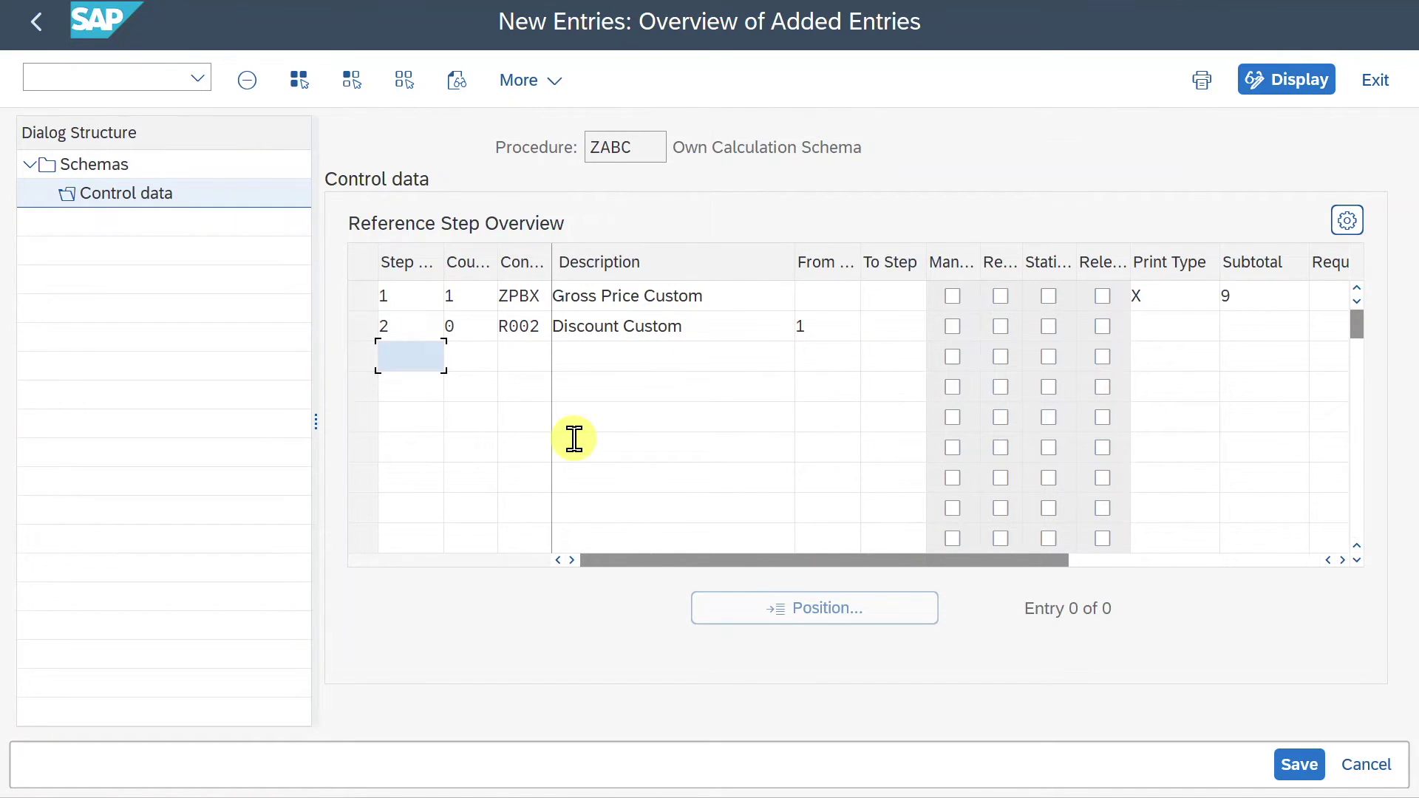
- Add step 3, counter 0, 'Total discount amount' calculated from step 2
type("3")
key("Tab")
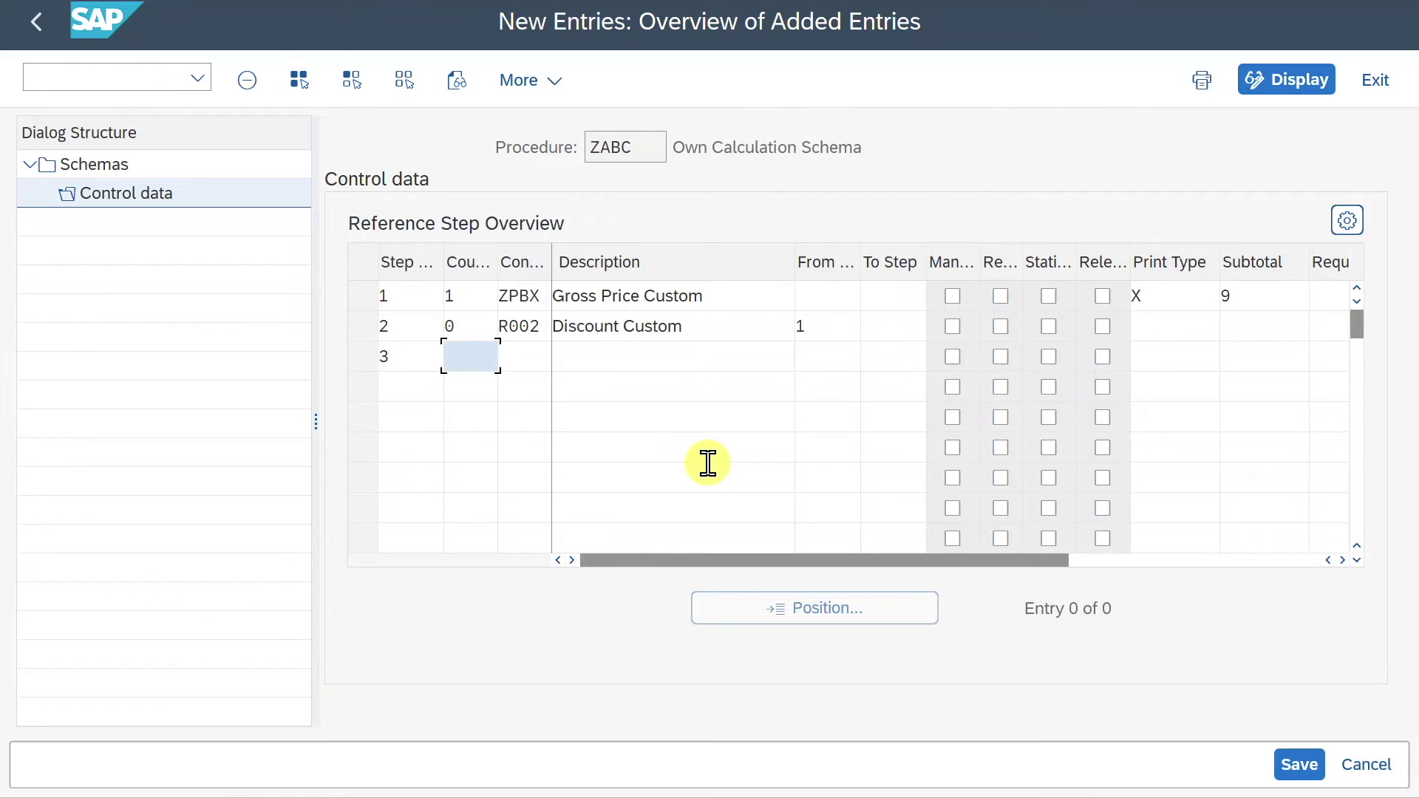
type("0")
key("Tab")
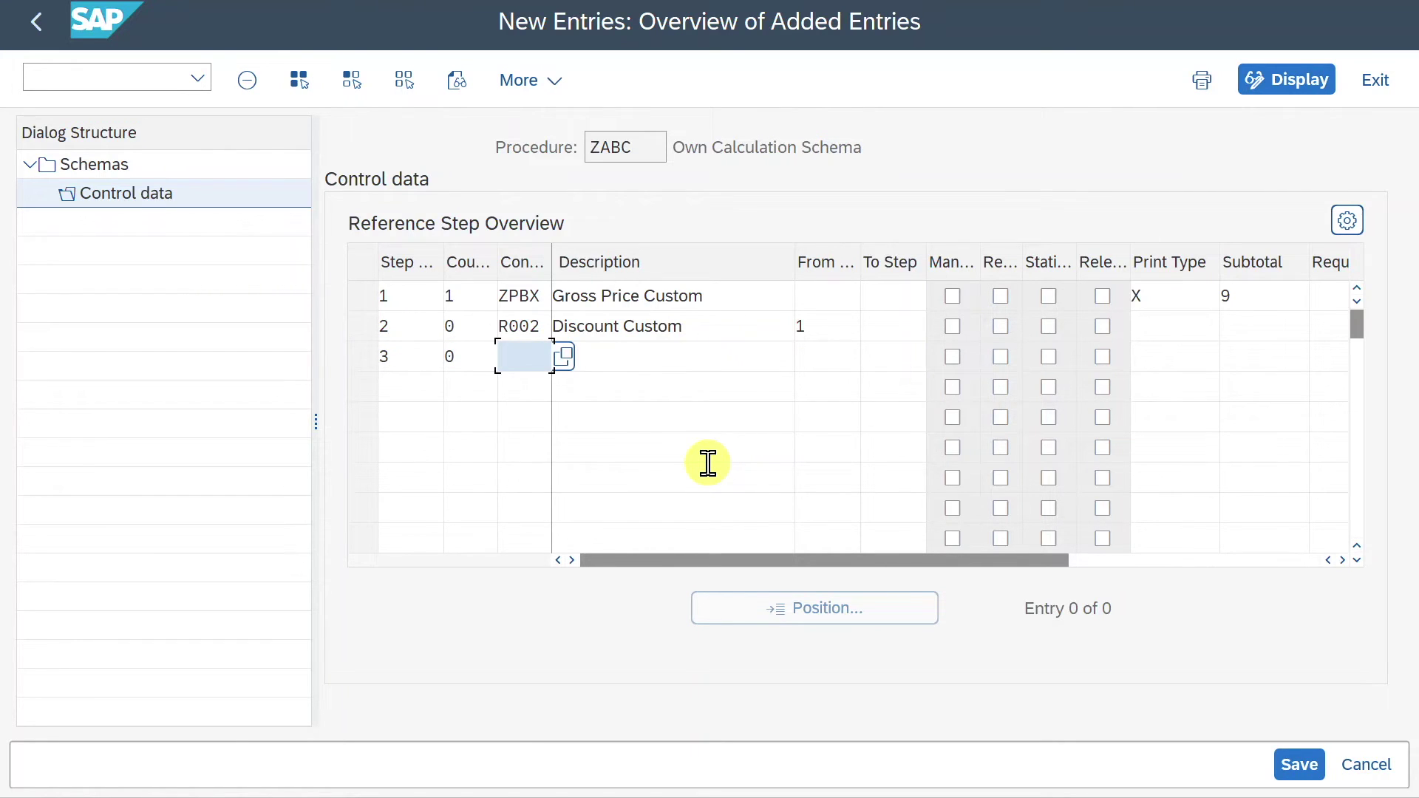
key("Tab")
type("Tot")
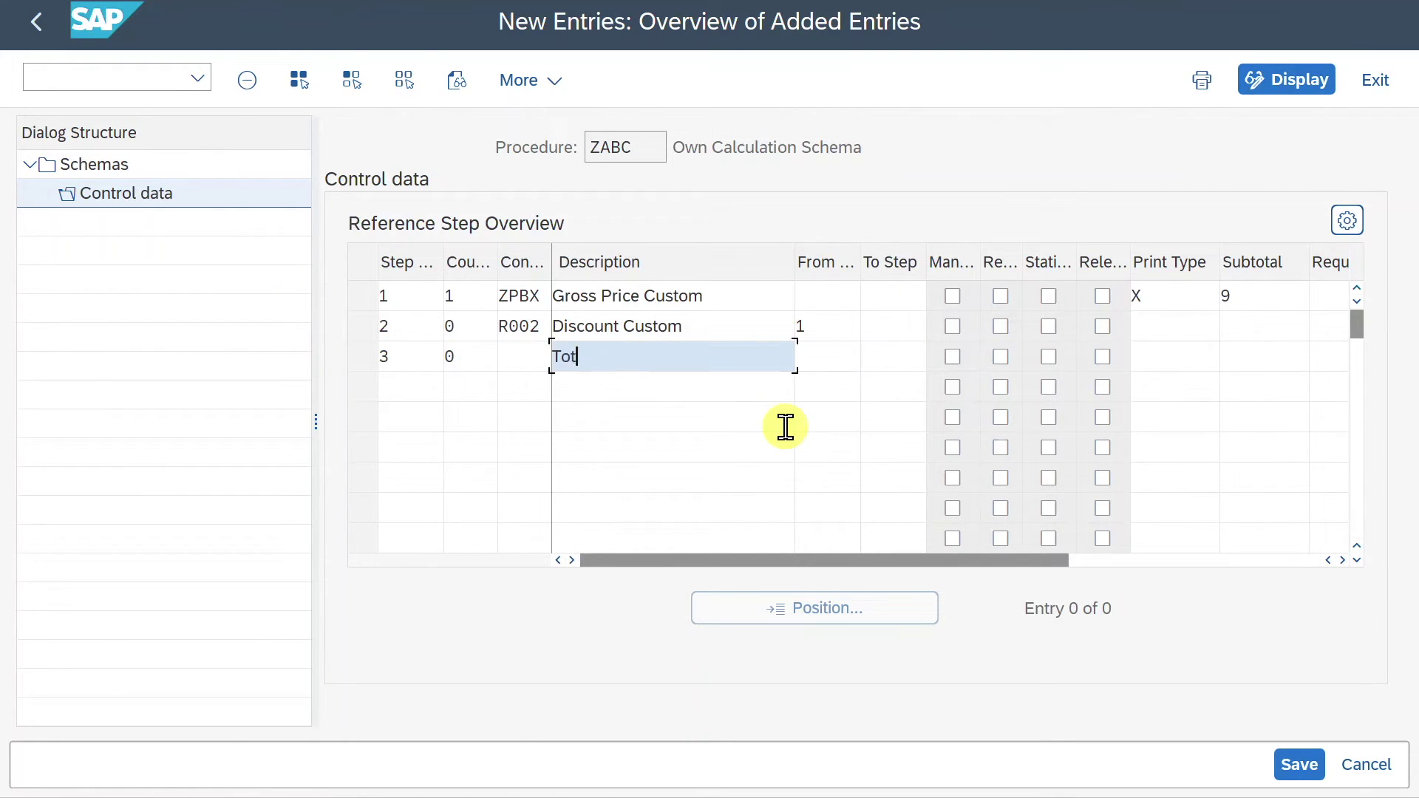
type("al discount amo")
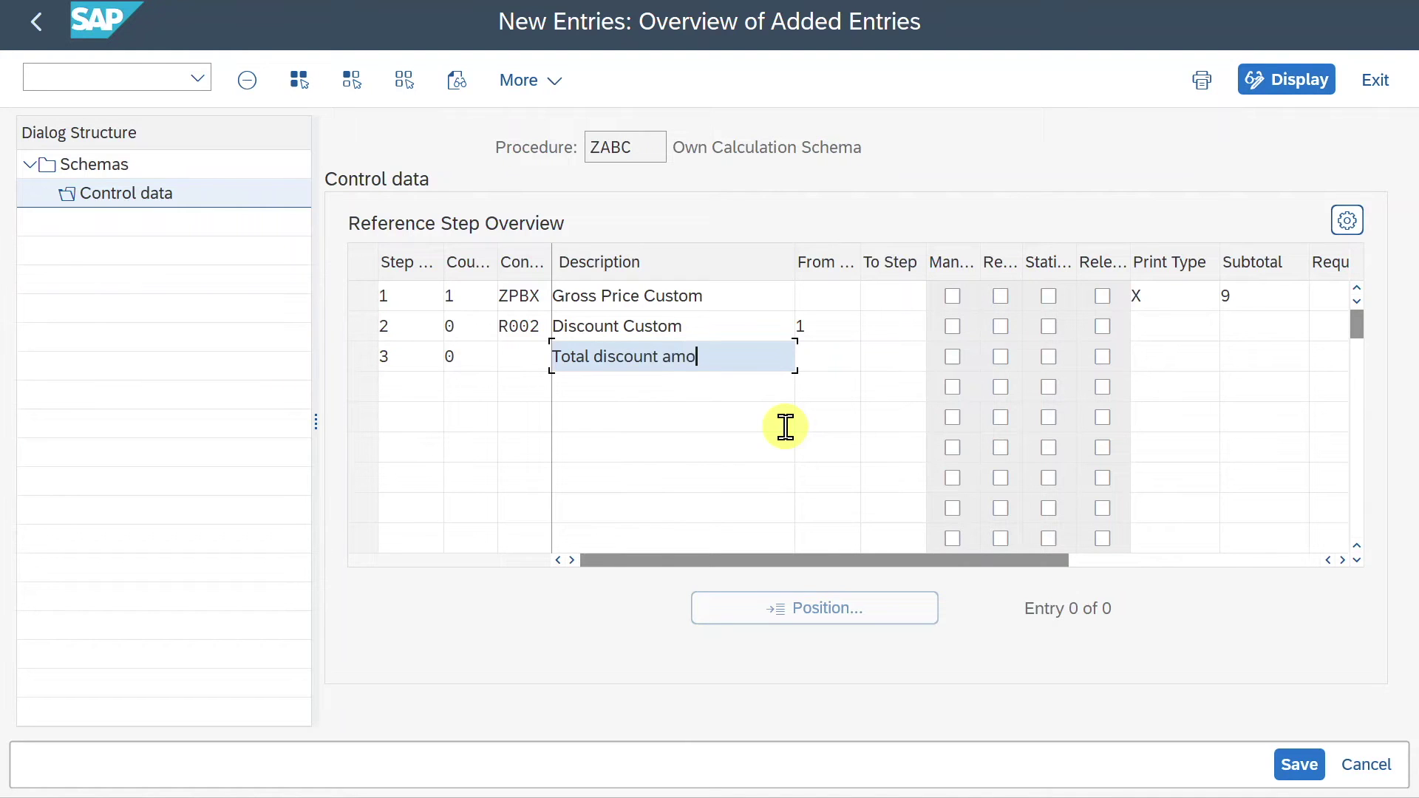
type("unt")
left_click(828, 358)
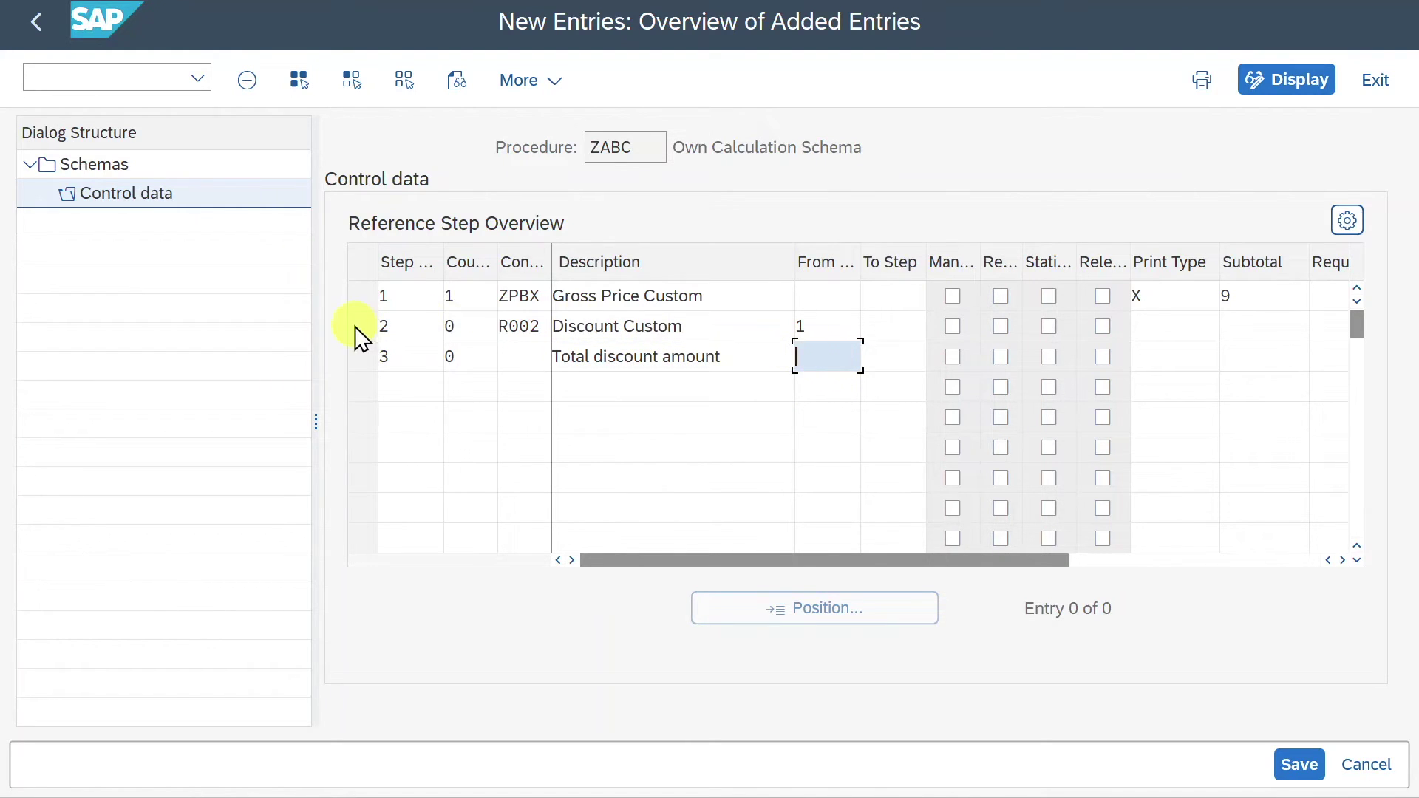
type("2")
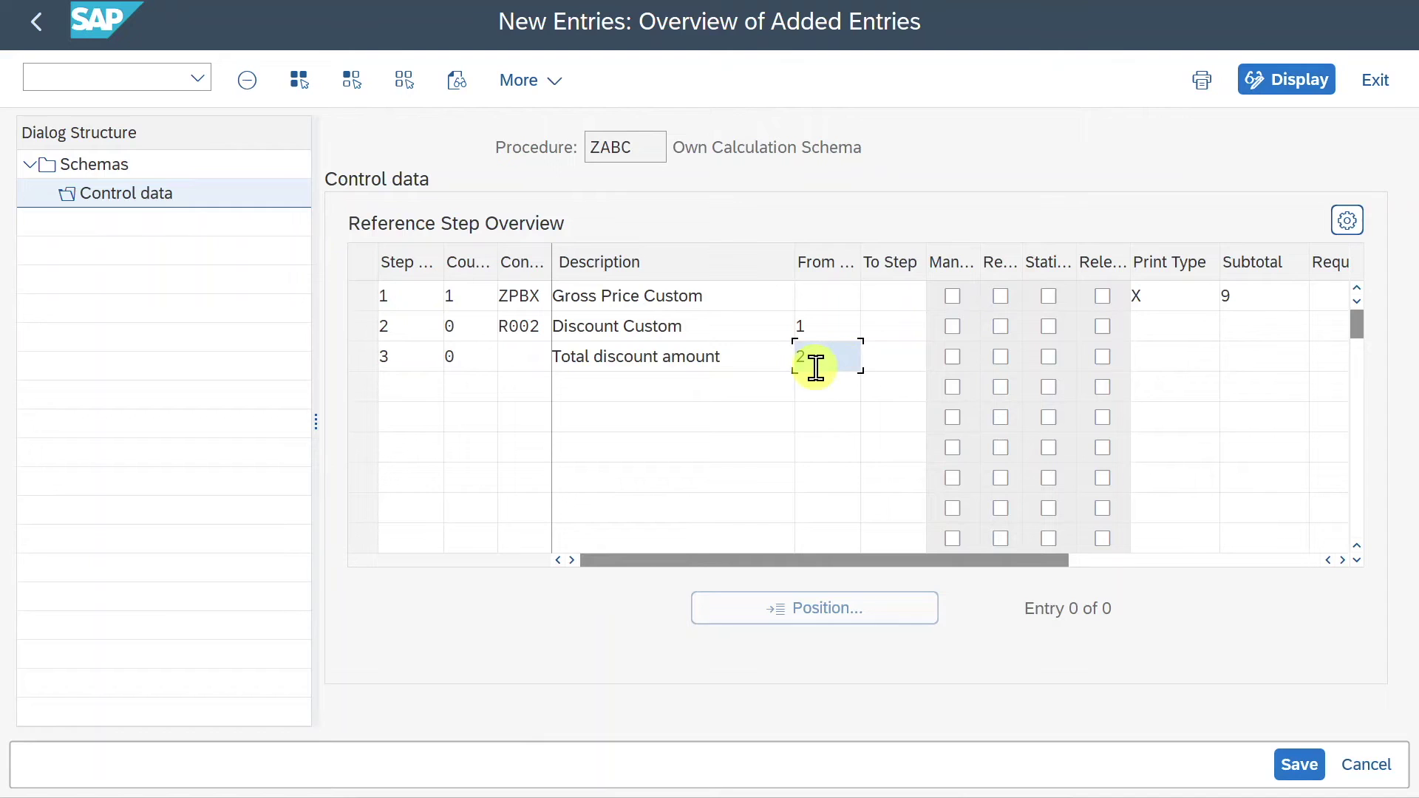
- Add step 4, counter 0, 'Total amount', then save the schema under the transport request
key("Return")
type("4")
key("Tab")
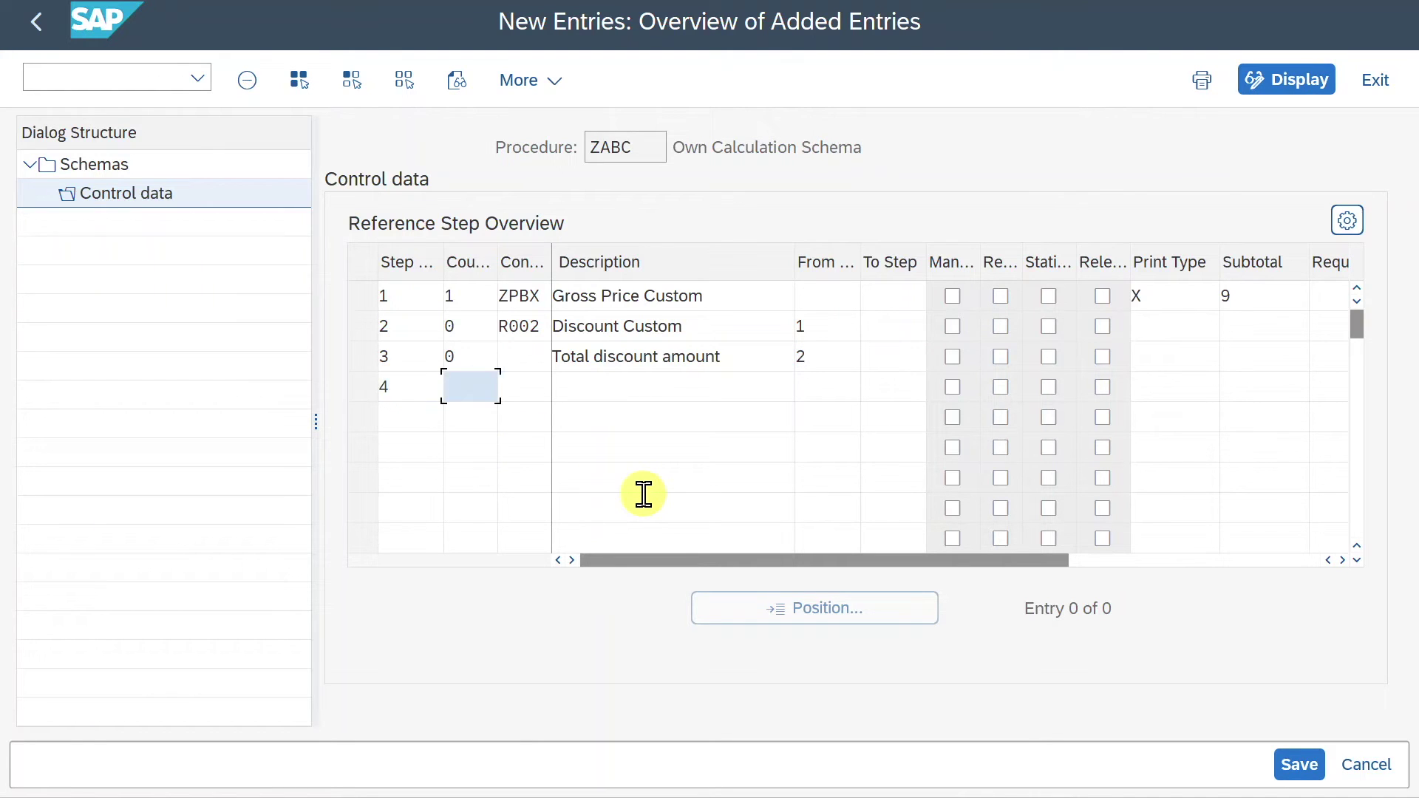
type("0")
key("Tab")
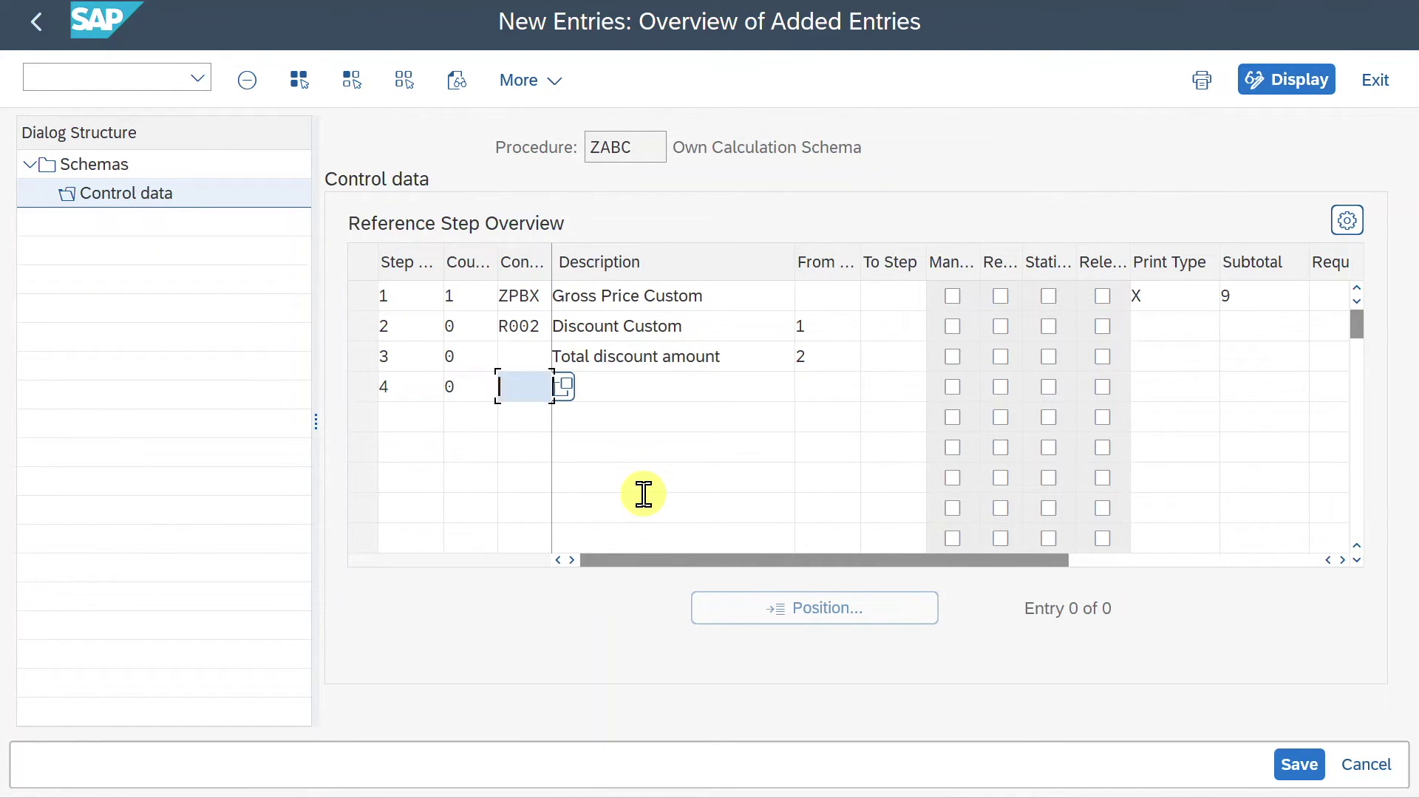
key("Tab")
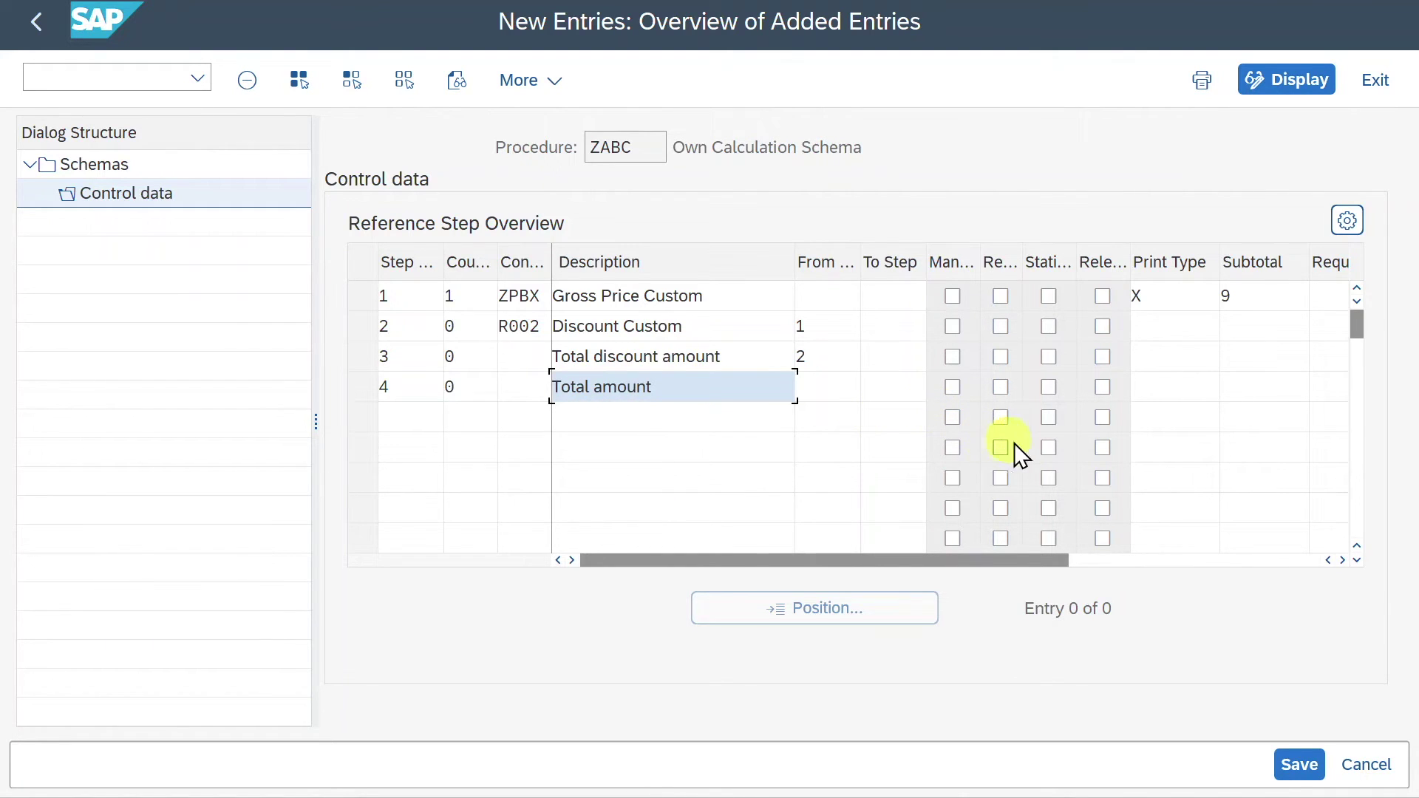
left_click(1273, 748)
left_click(613, 508)
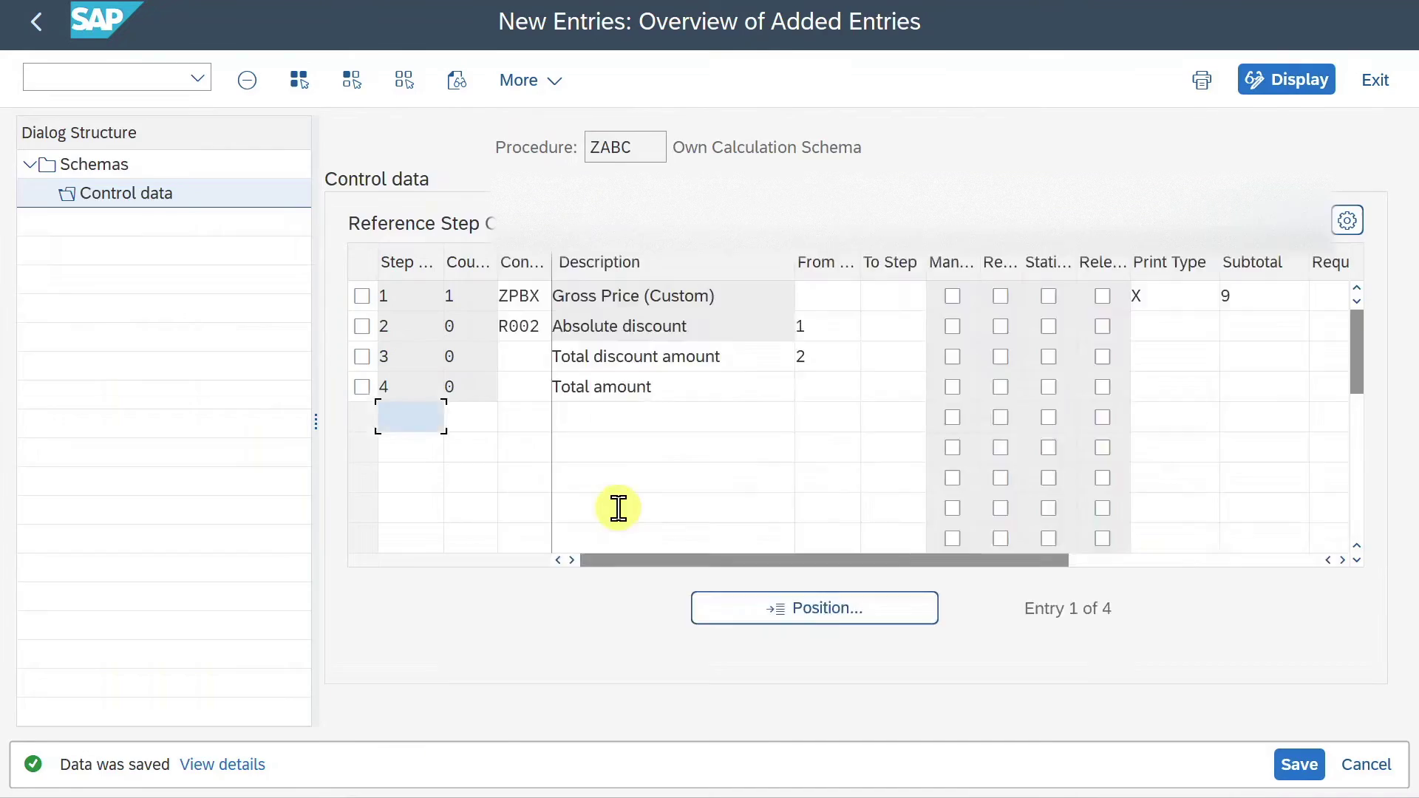
left_click(874, 368)
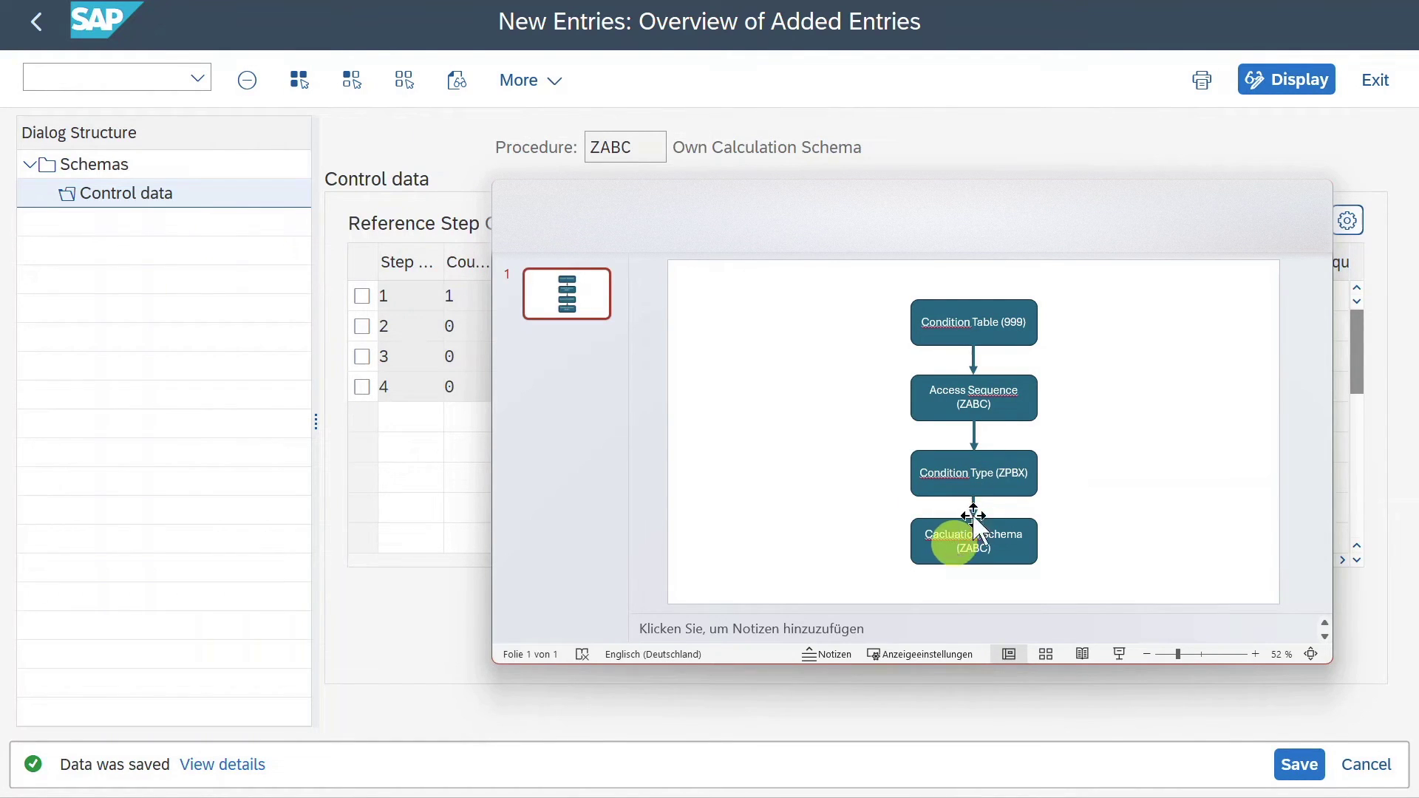
- Duplicate the ZPBX box as an R002 condition type box connected to Calculation Schema (ZABC)
left_click(1030, 459)
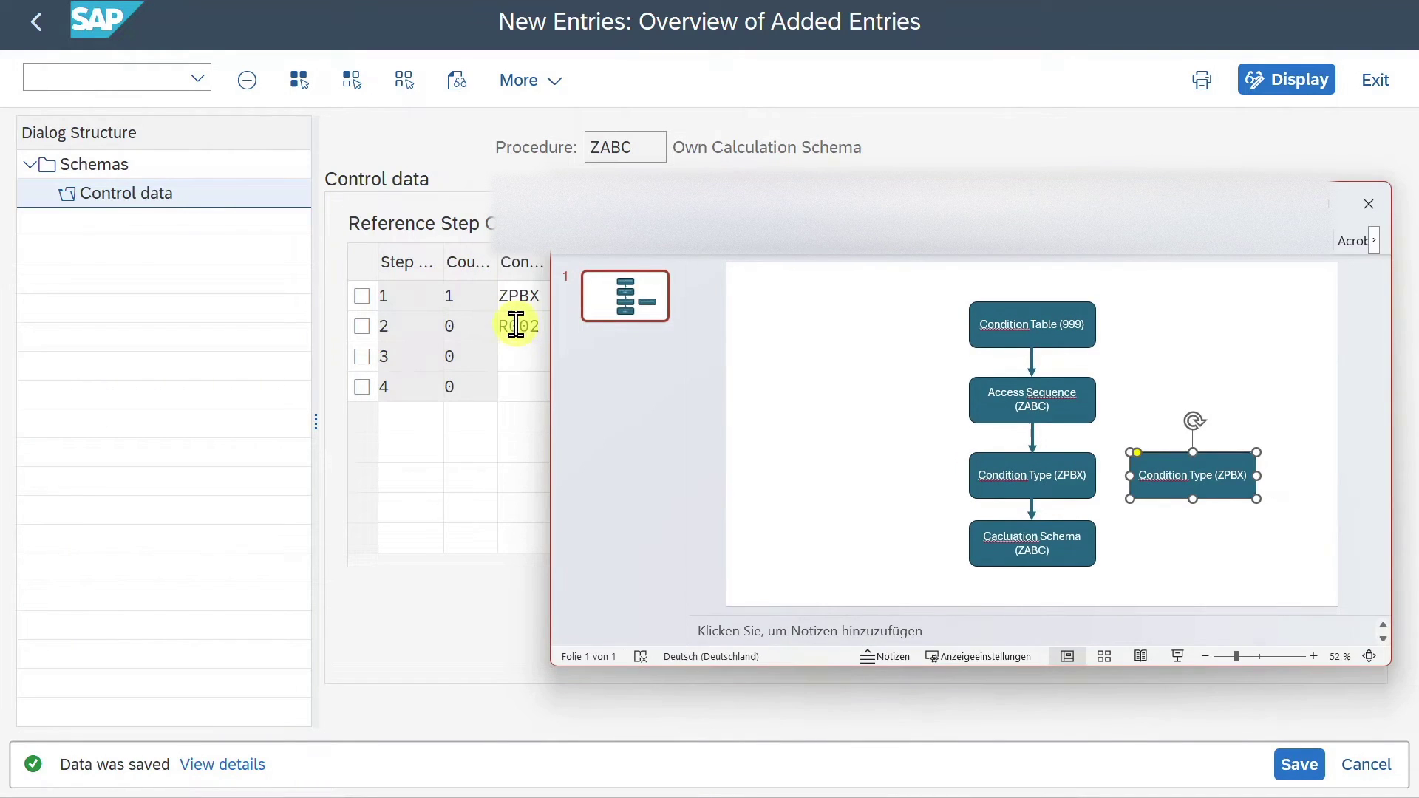
double_click(1229, 475)
type("R002")
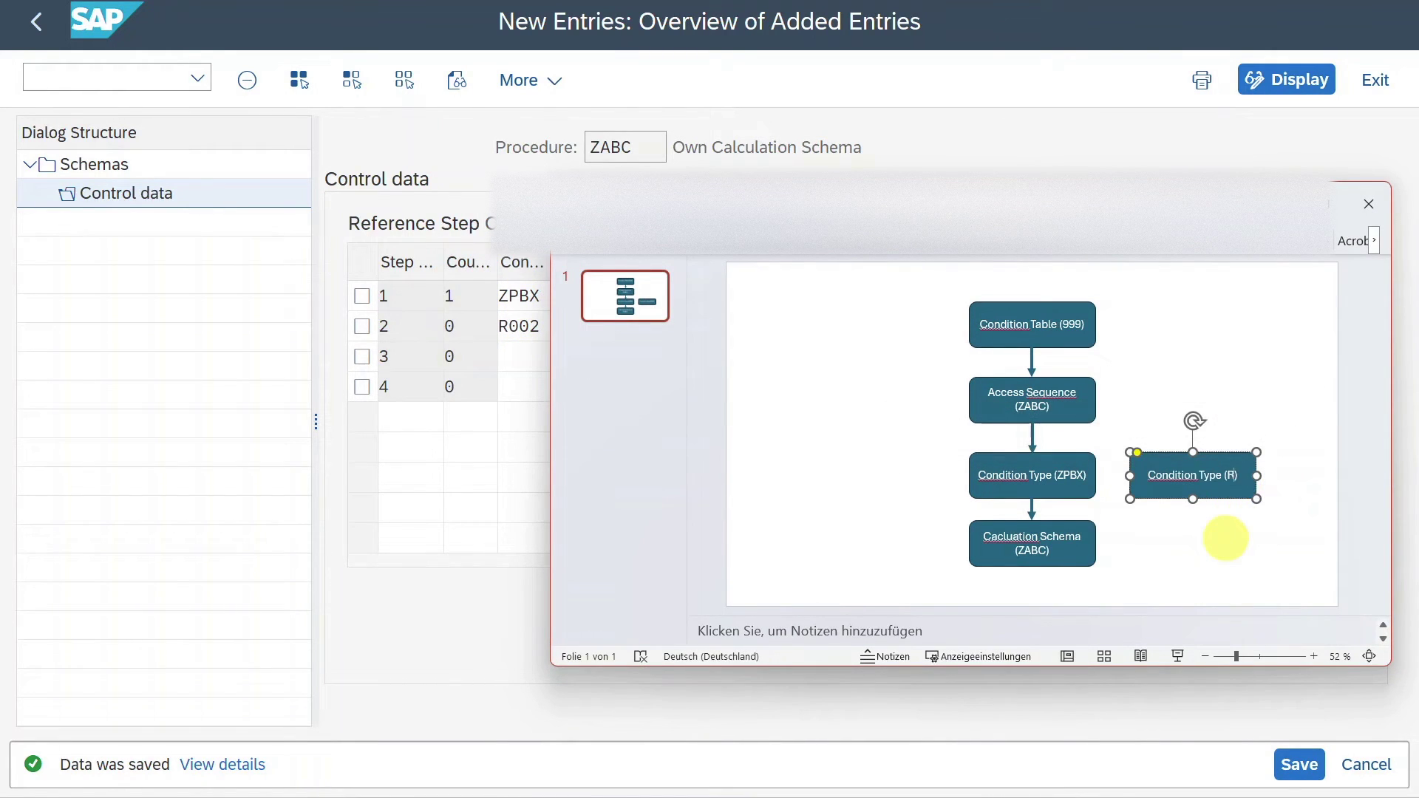
mouse_move(1187, 497)
left_mouse_down()
mouse_move(1076, 529)
mouse_move(1043, 519)
left_mouse_up()
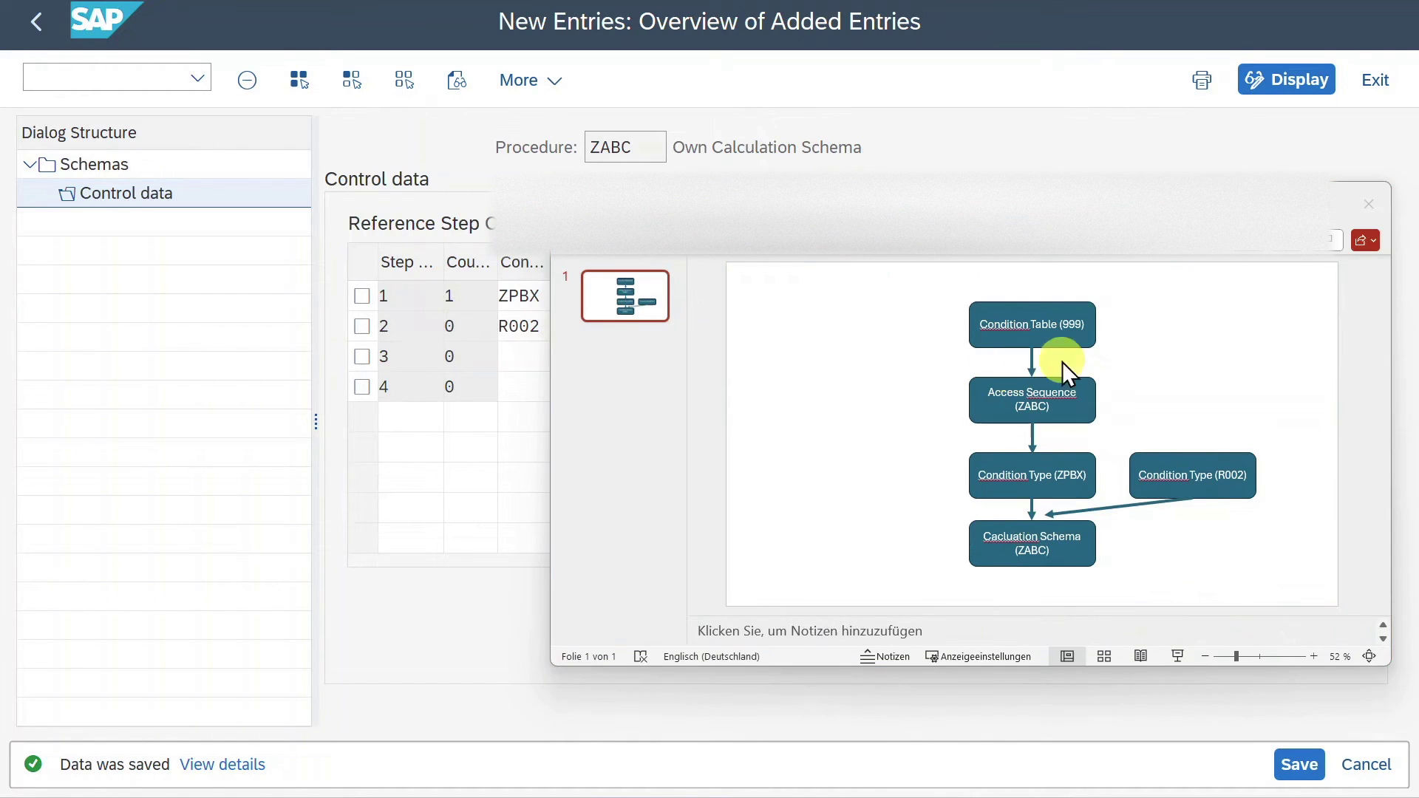
left_click(37, 29)
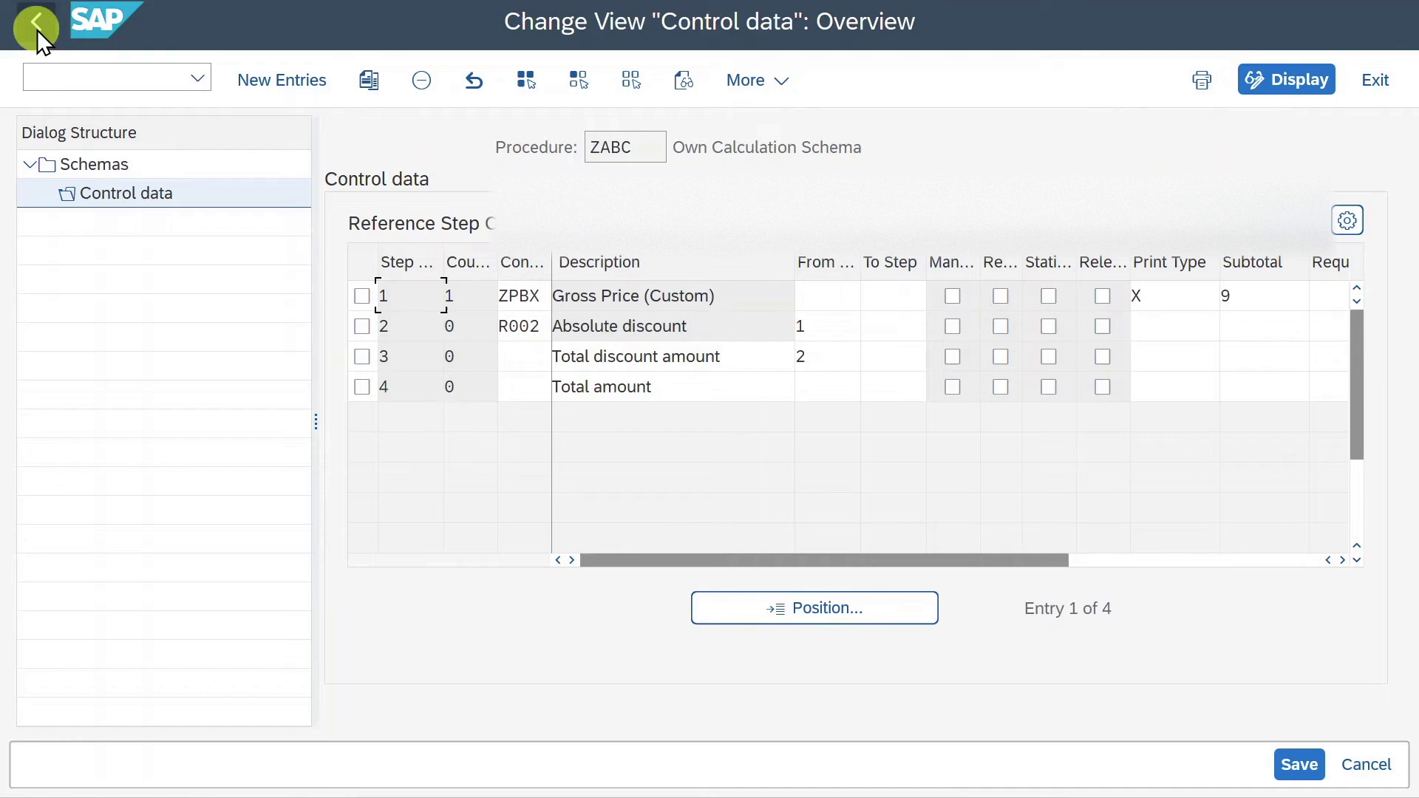
- Return to the IMG and open Define Schema Groups for Suppliers
left_click(37, 29)
left_click(37, 30)
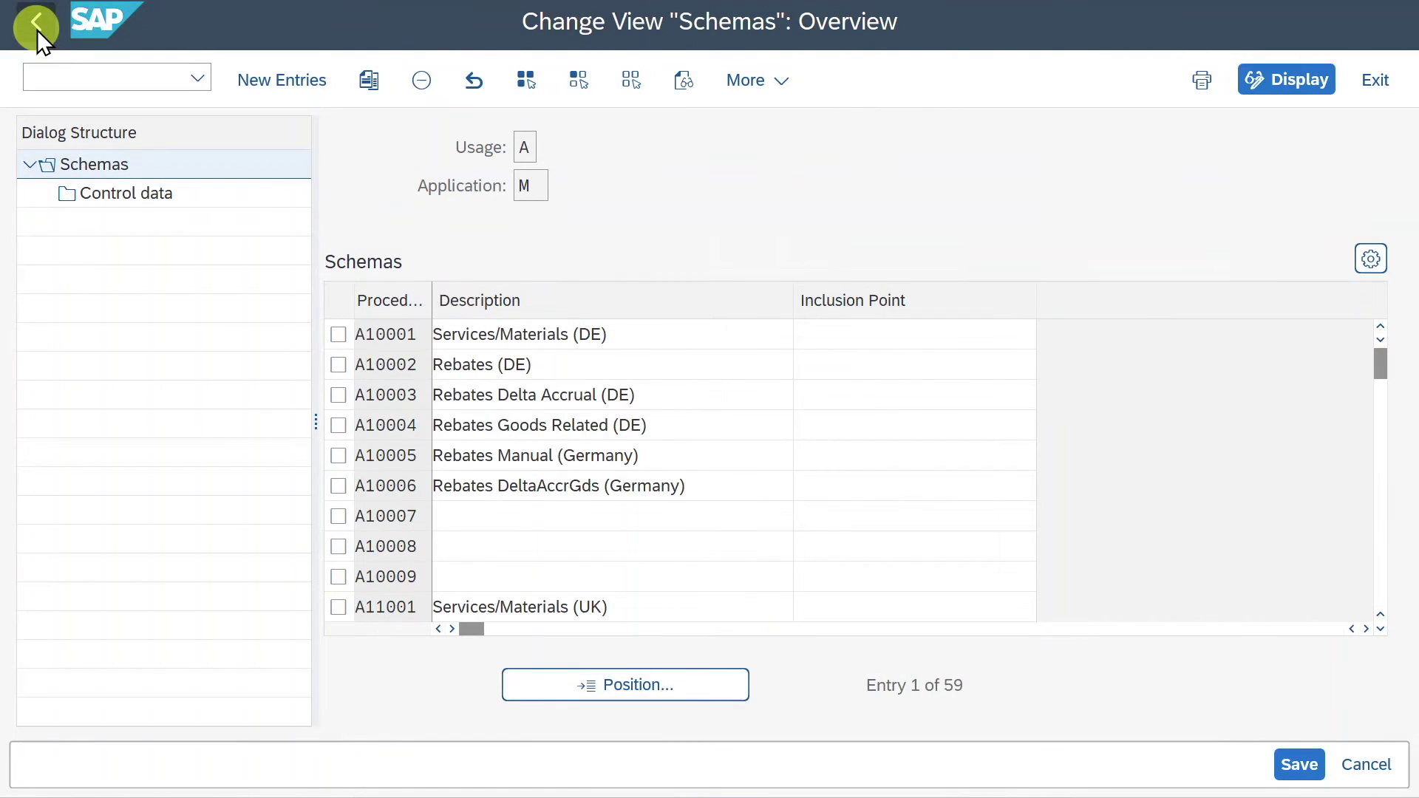
left_click(37, 30)
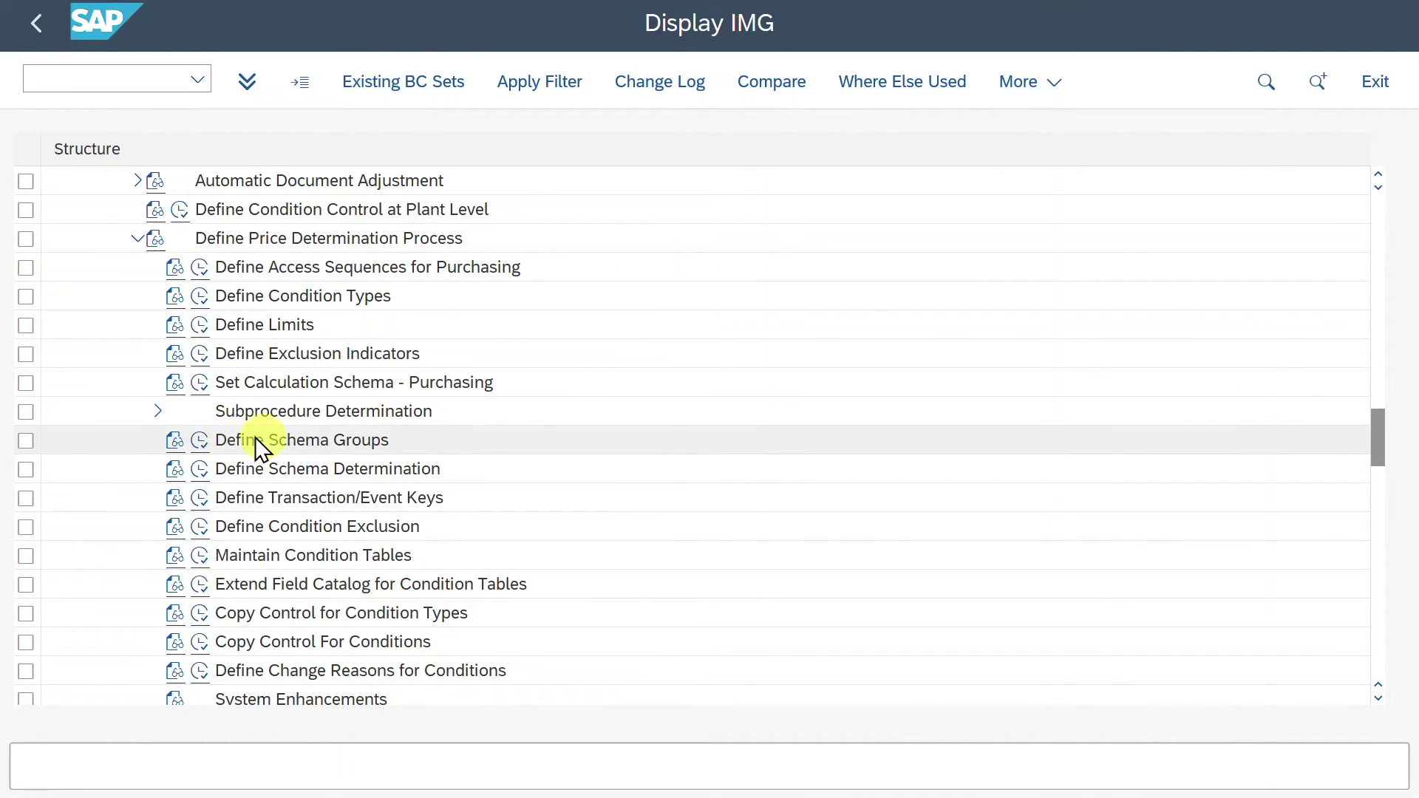
left_click(201, 440)
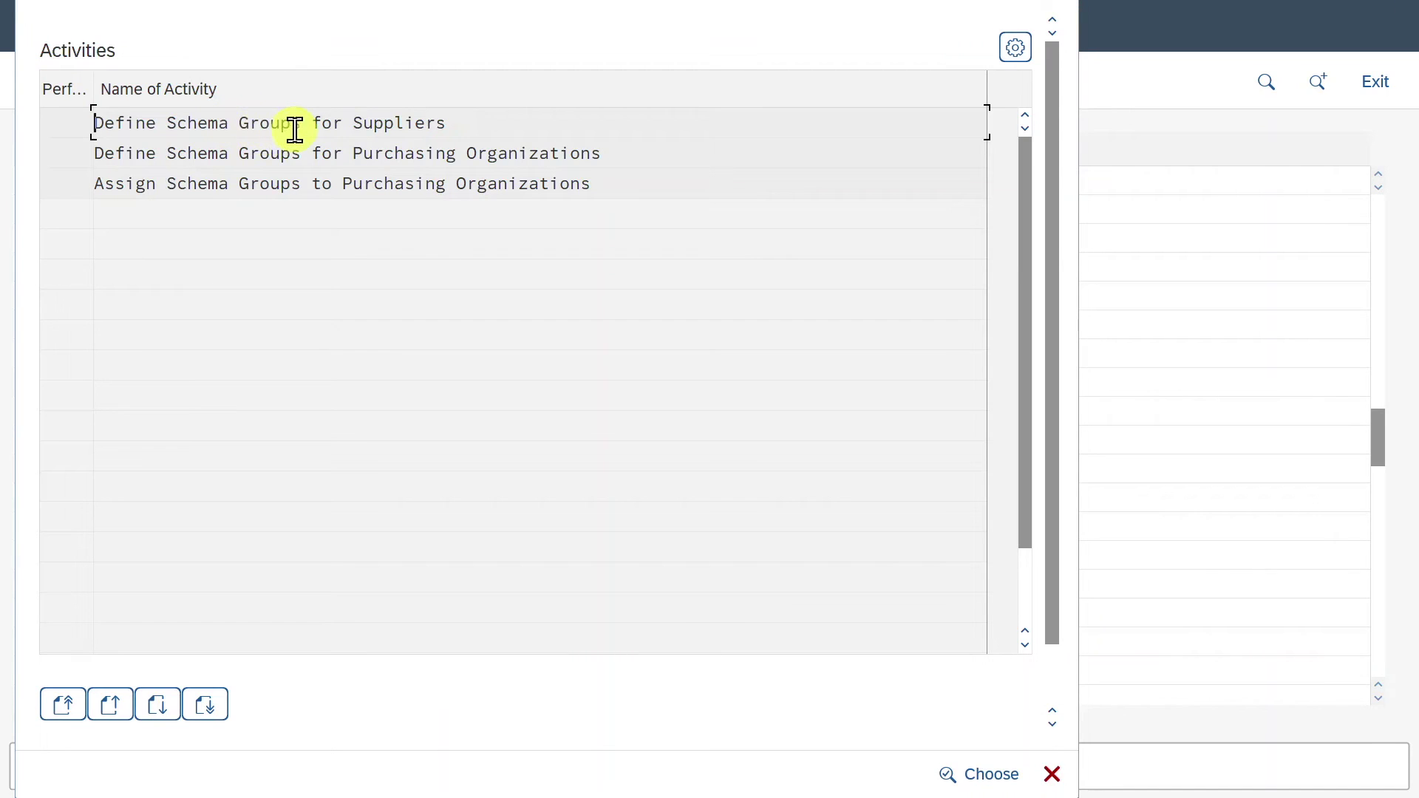
double_click(261, 127)
- Create supplier schema group Z2 'Custom Schema Group' and save it
left_click(300, 82)
type("Z2")
key("Tab")
type("Custom Schema Group")
left_click(126, 177)
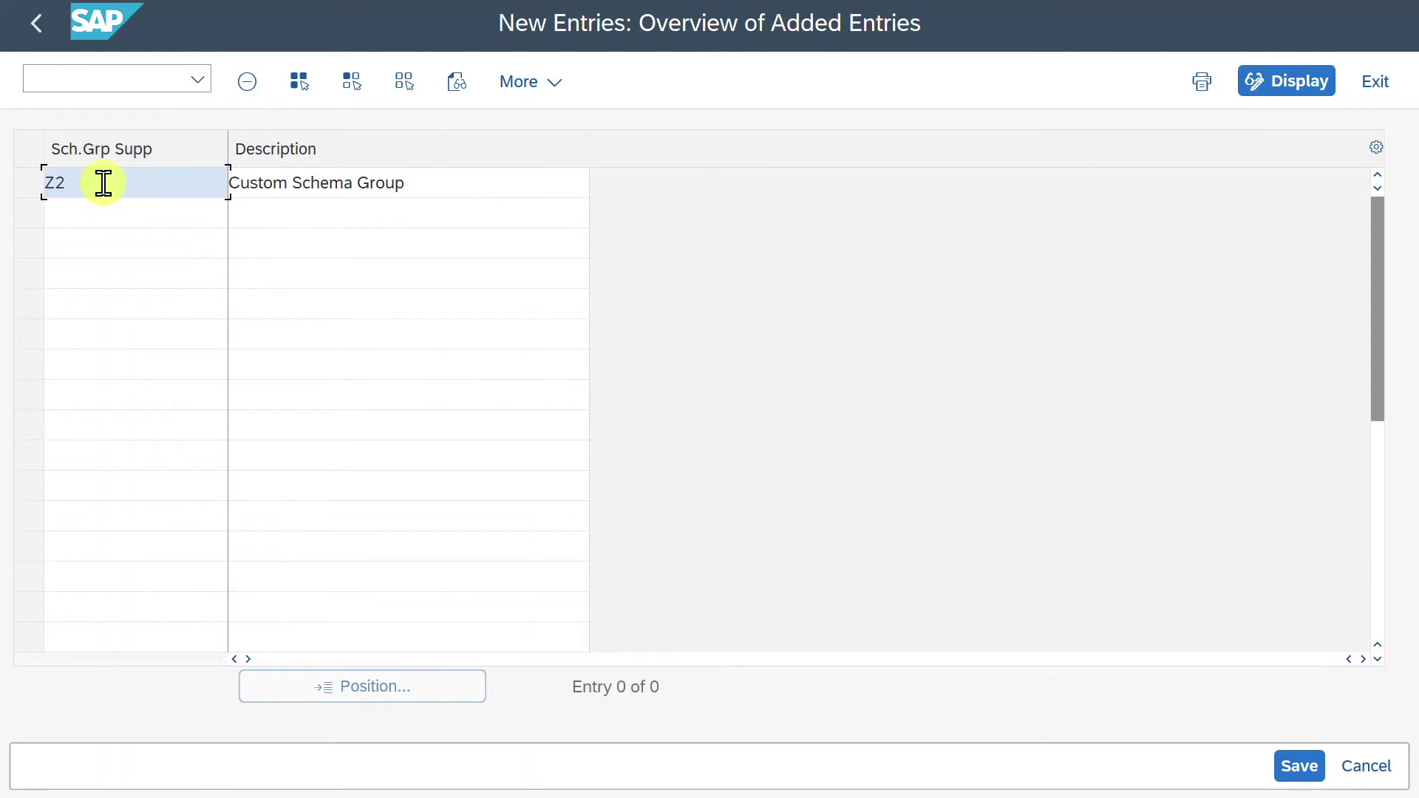
left_click(1302, 769)
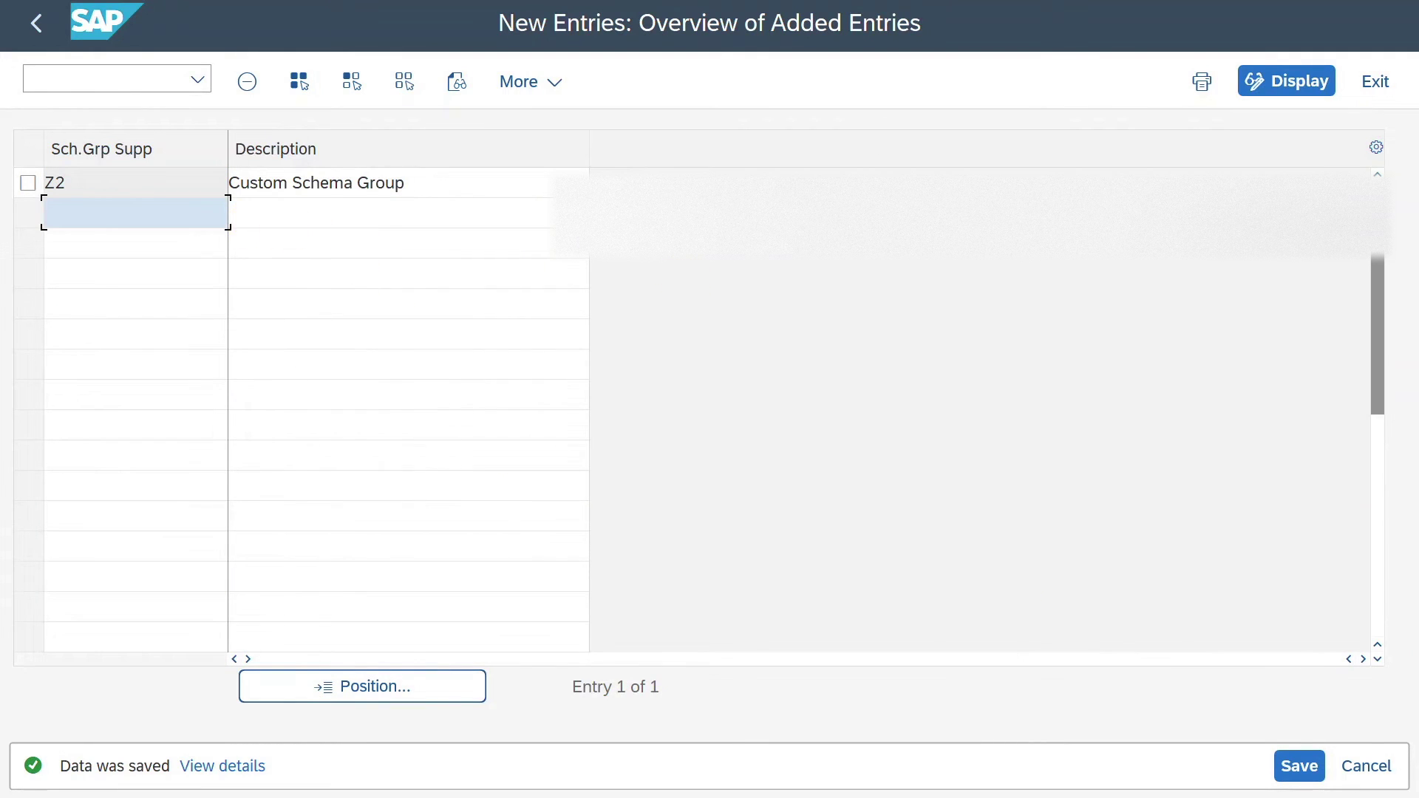
left_click(1143, 564)
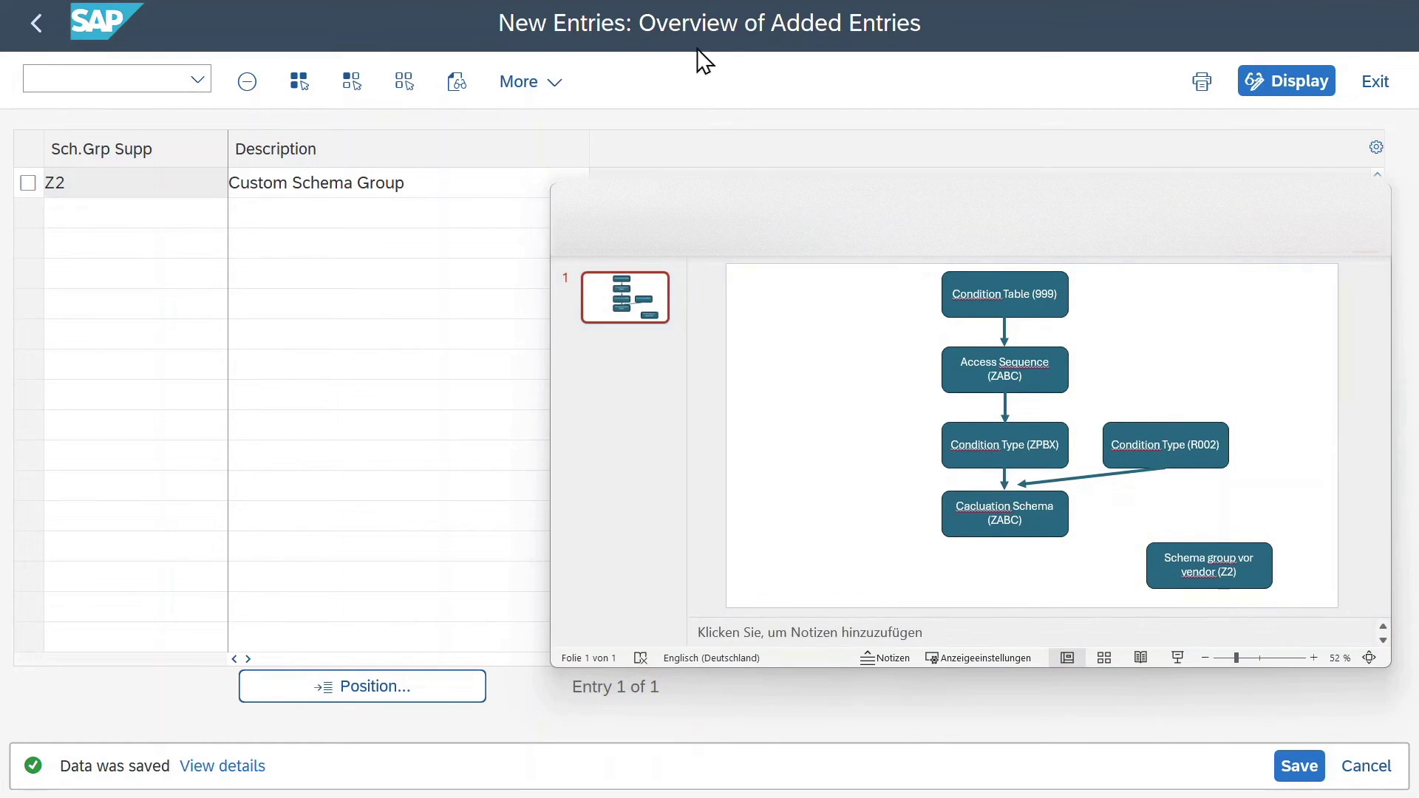
- Create purchasing-organization schema group Z123 'Schema Group Custom' and save it under the customizing request
left_click(40, 23)
left_click(40, 23)
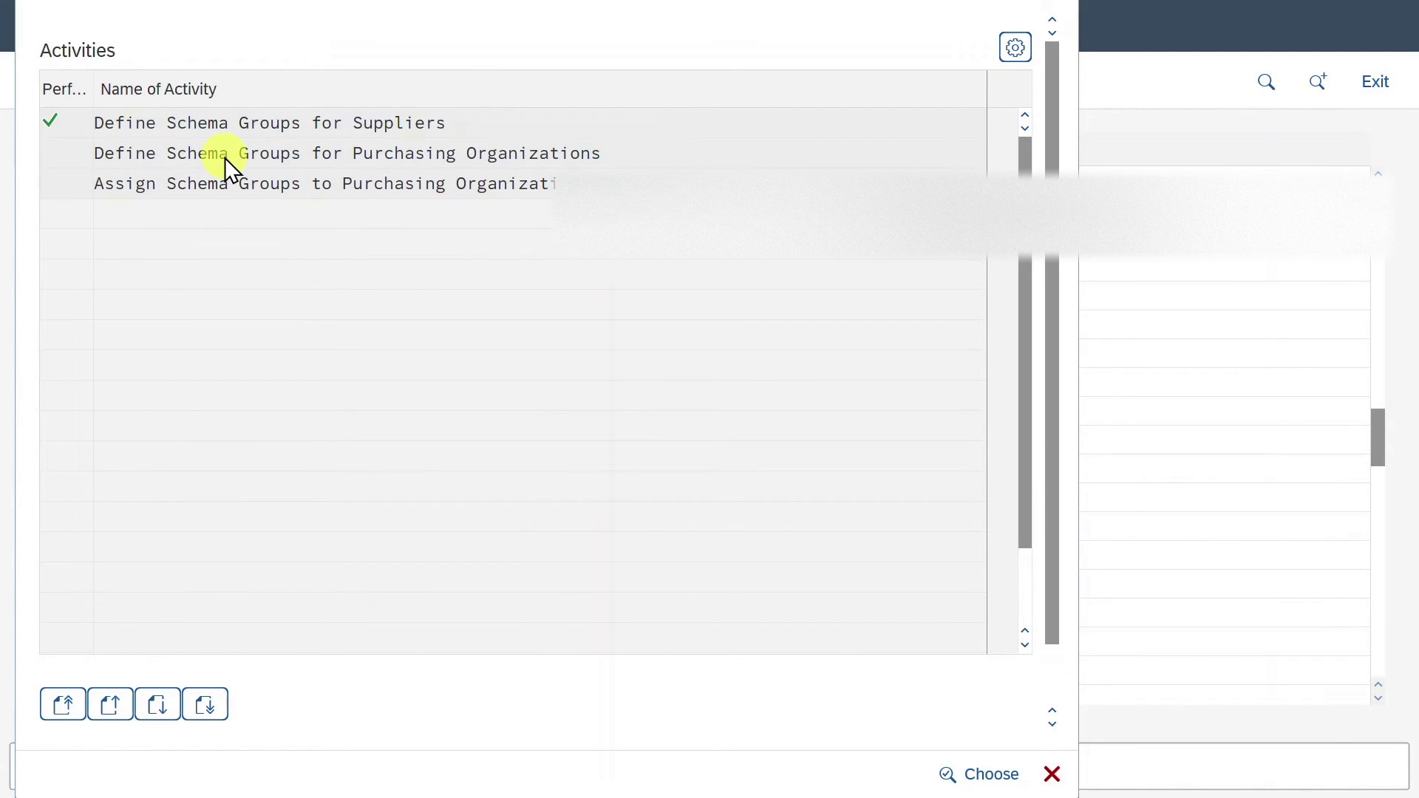
double_click(224, 157)
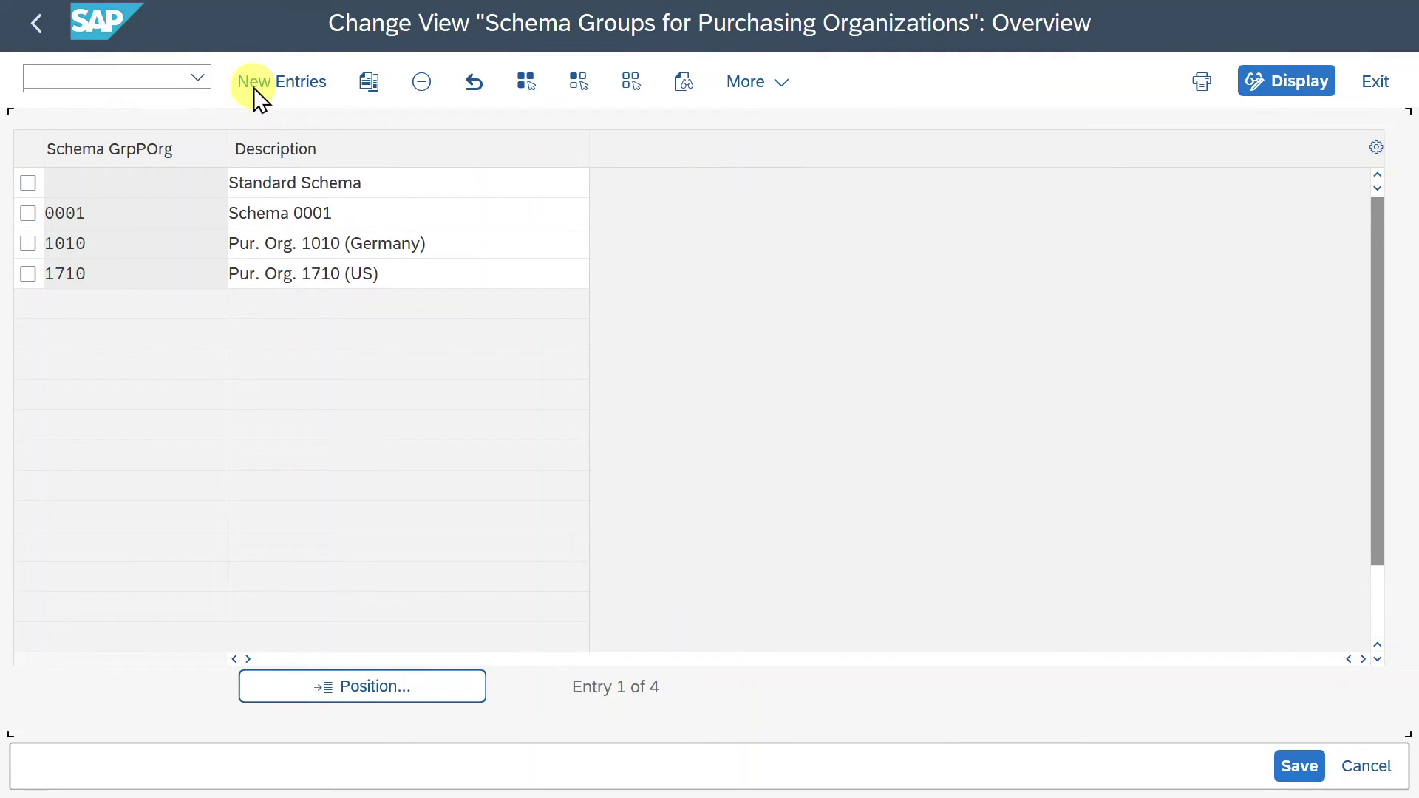
left_click(254, 82)
type("Z1")
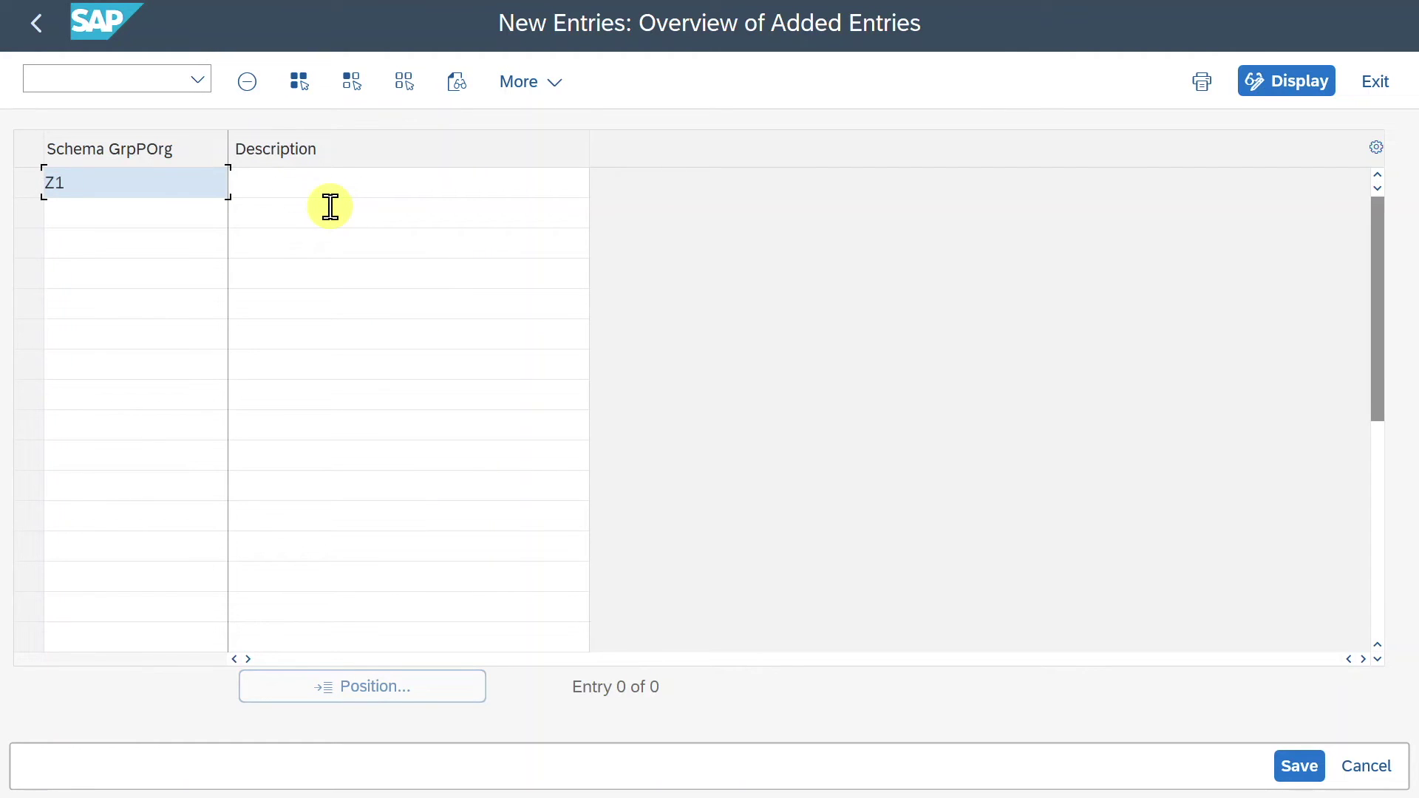
type("23")
key("Tab")
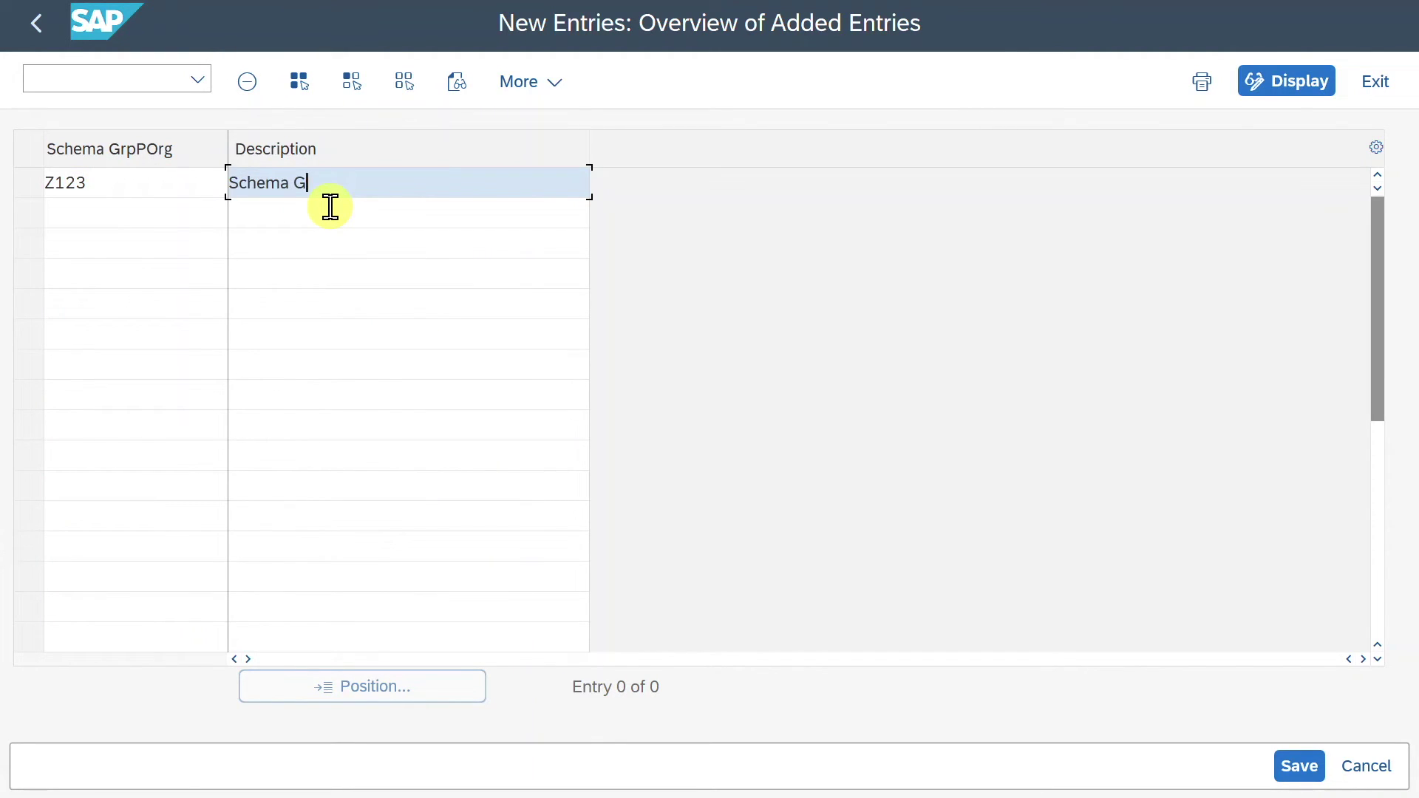
left_click(1305, 769)
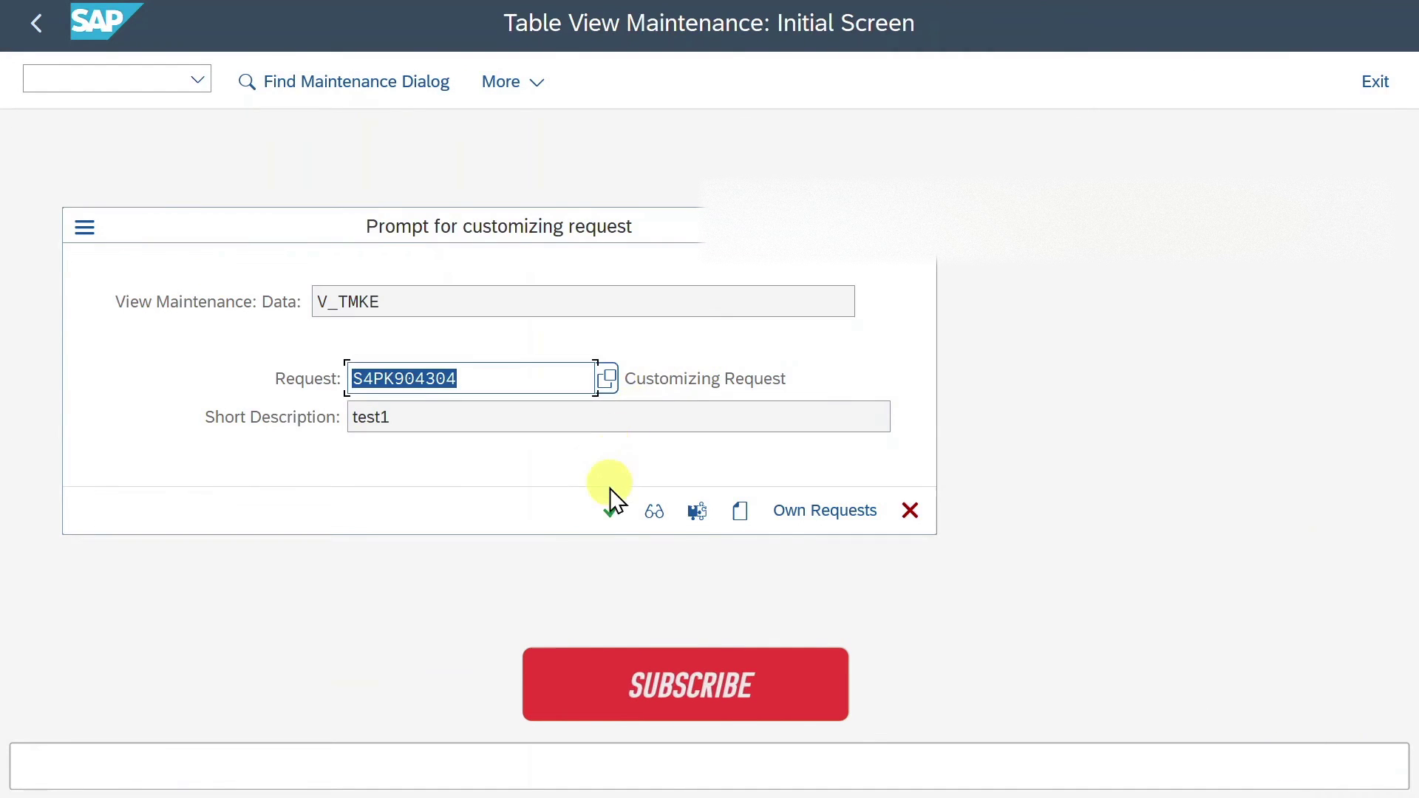
left_click(608, 510)
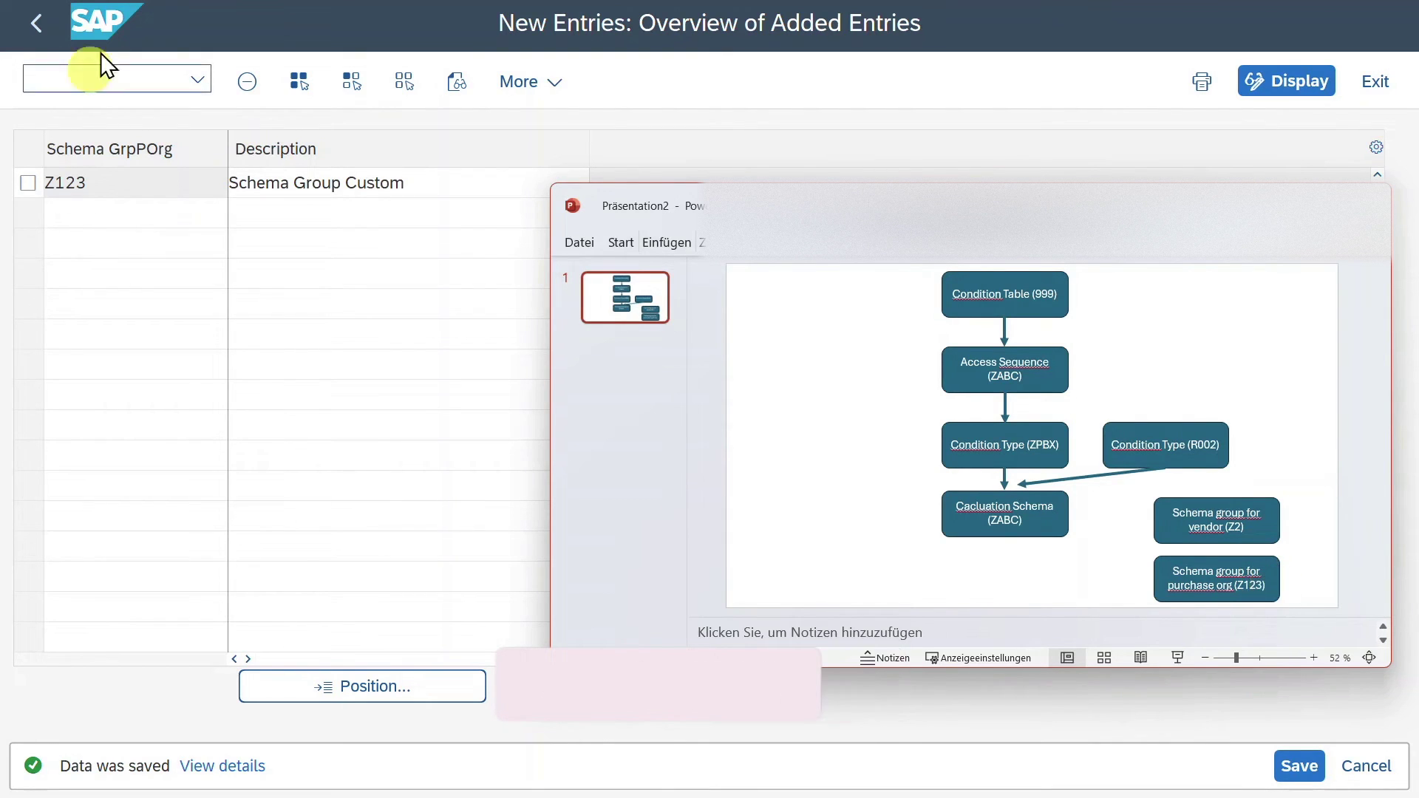
- Go back and open Assign Schema Groups to Purchasing Organizations
left_click(42, 22)
left_click(43, 22)
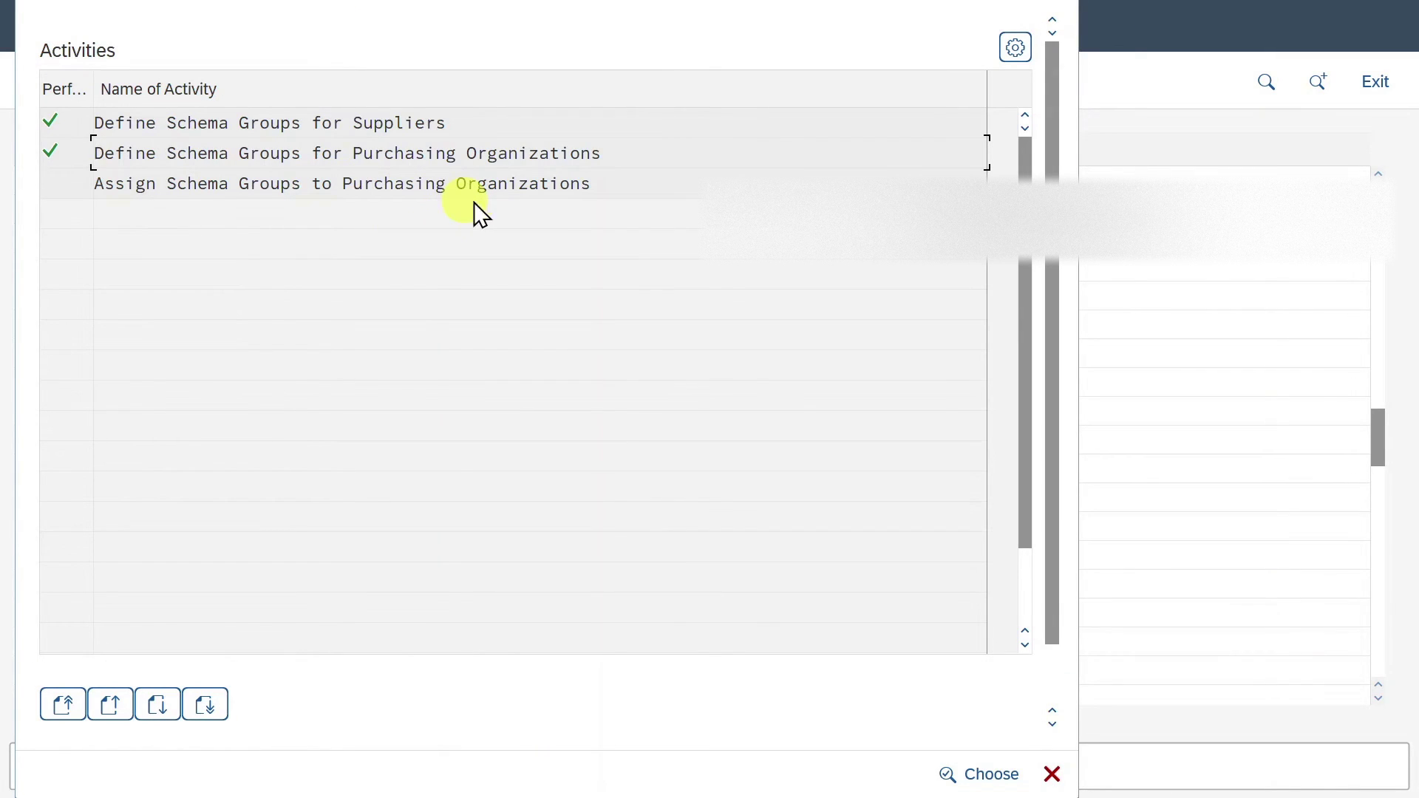
double_click(269, 183)
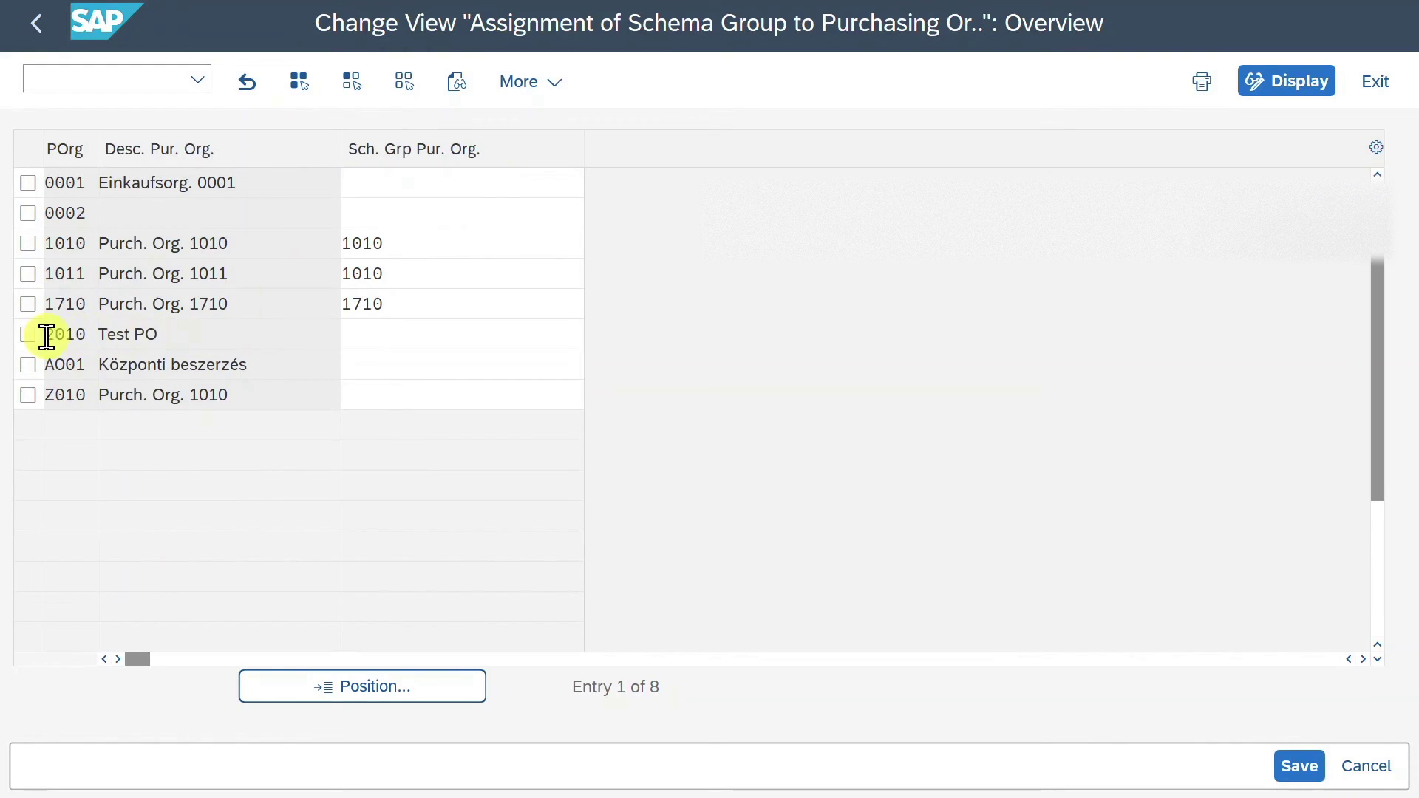
- Give purchasing organization 2010 (Test PO) schema group Z123, save, and return to the IMG tree
left_click(392, 334)
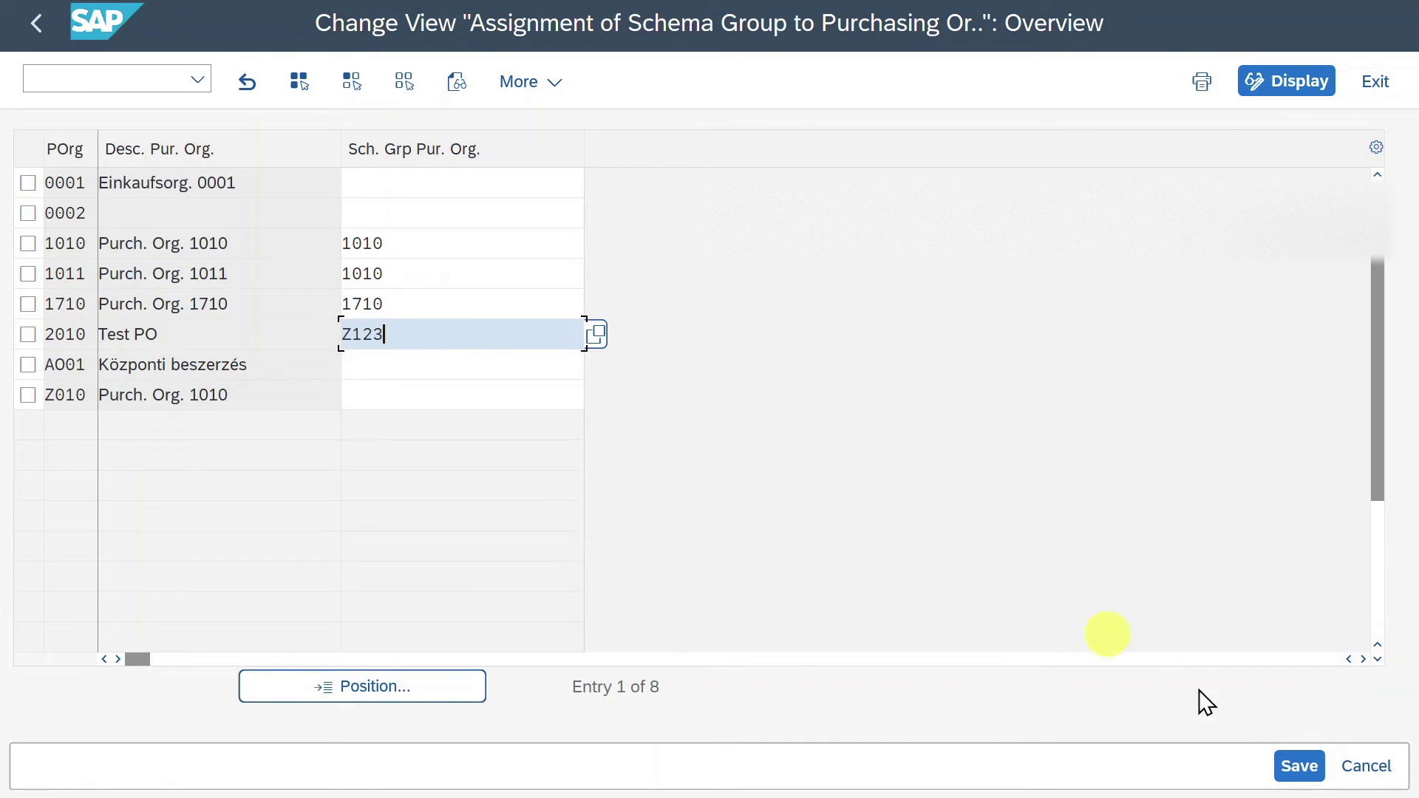
left_click_drag(93, 332, 42, 331)
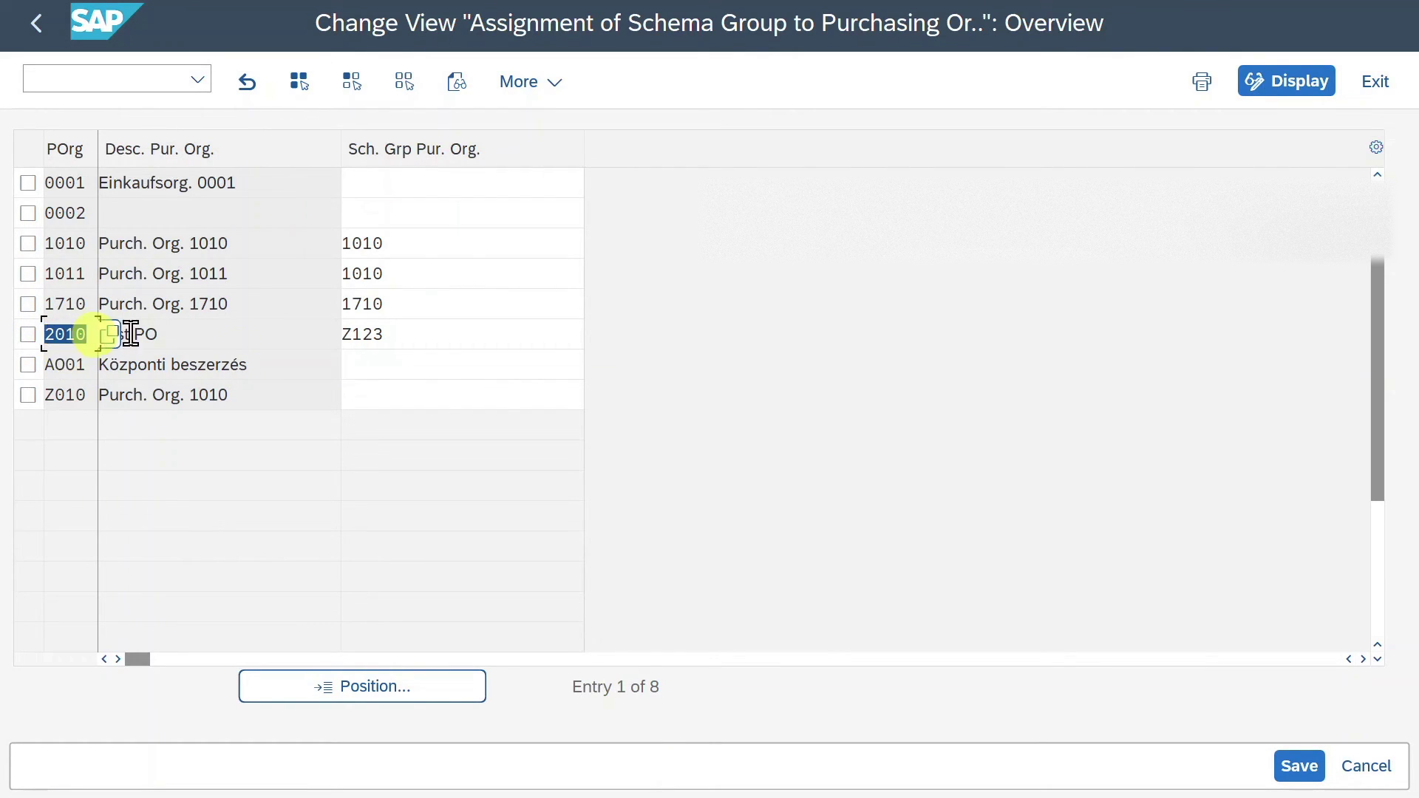
left_click(1299, 765)
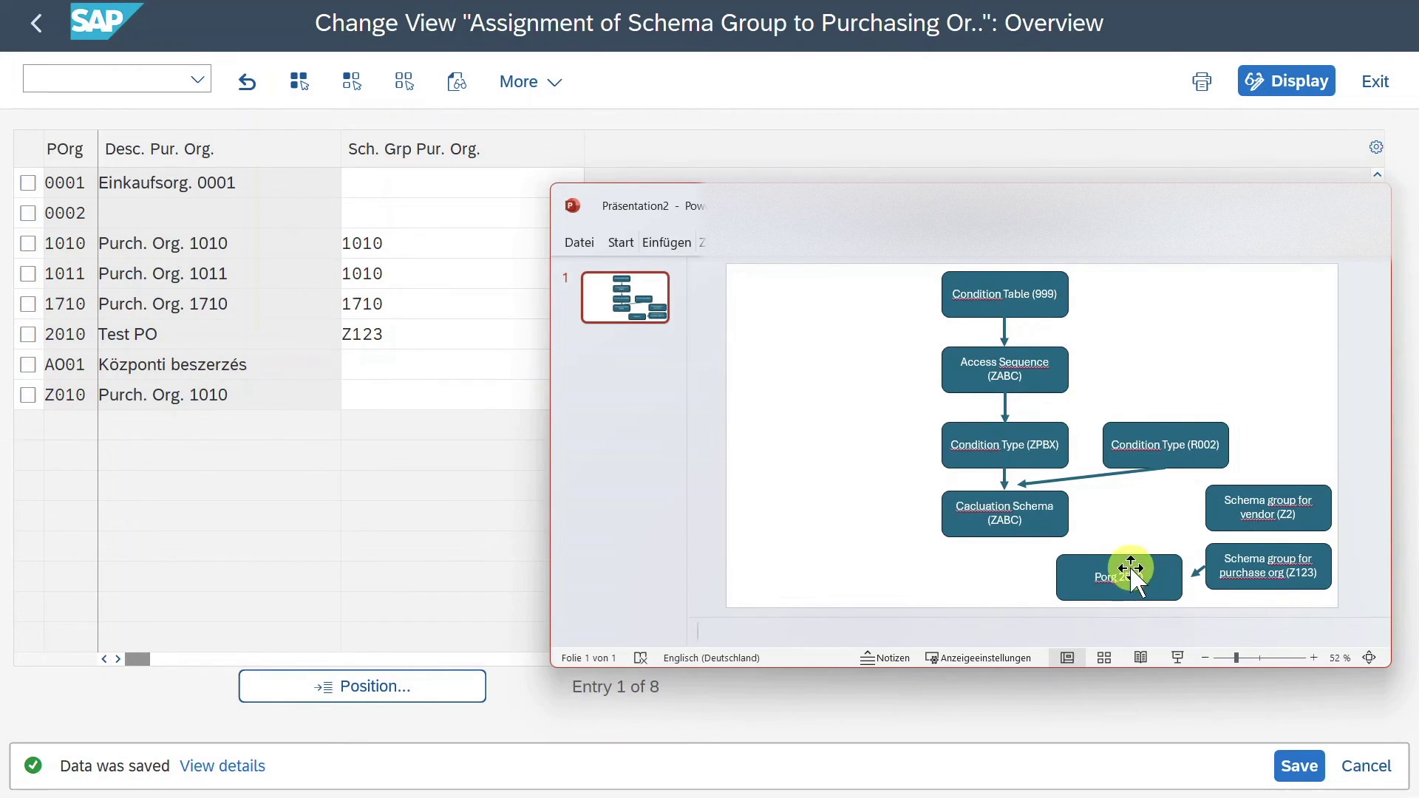
left_click(41, 26)
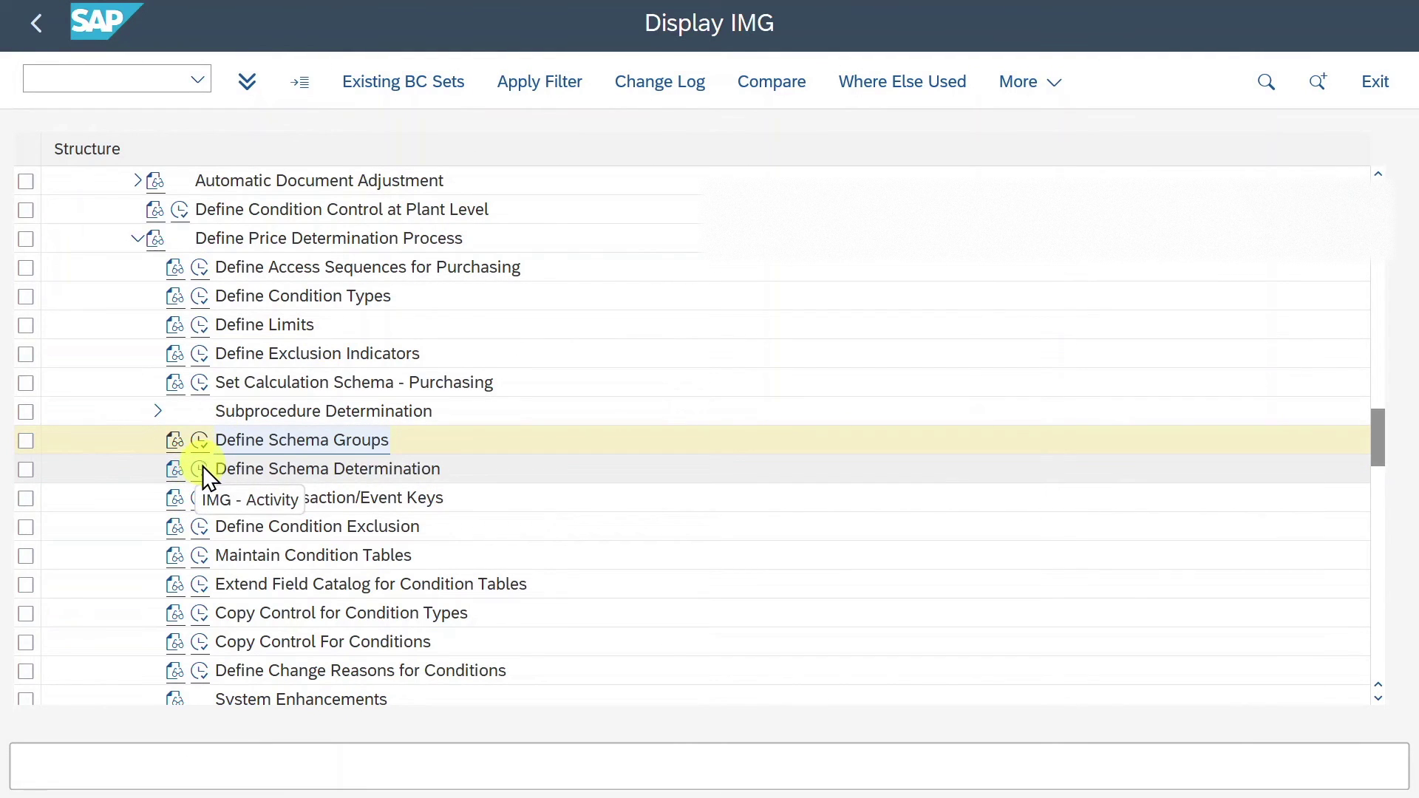
- Open schema determination for standard purchase orders and begin a new entry
left_click(203, 472)
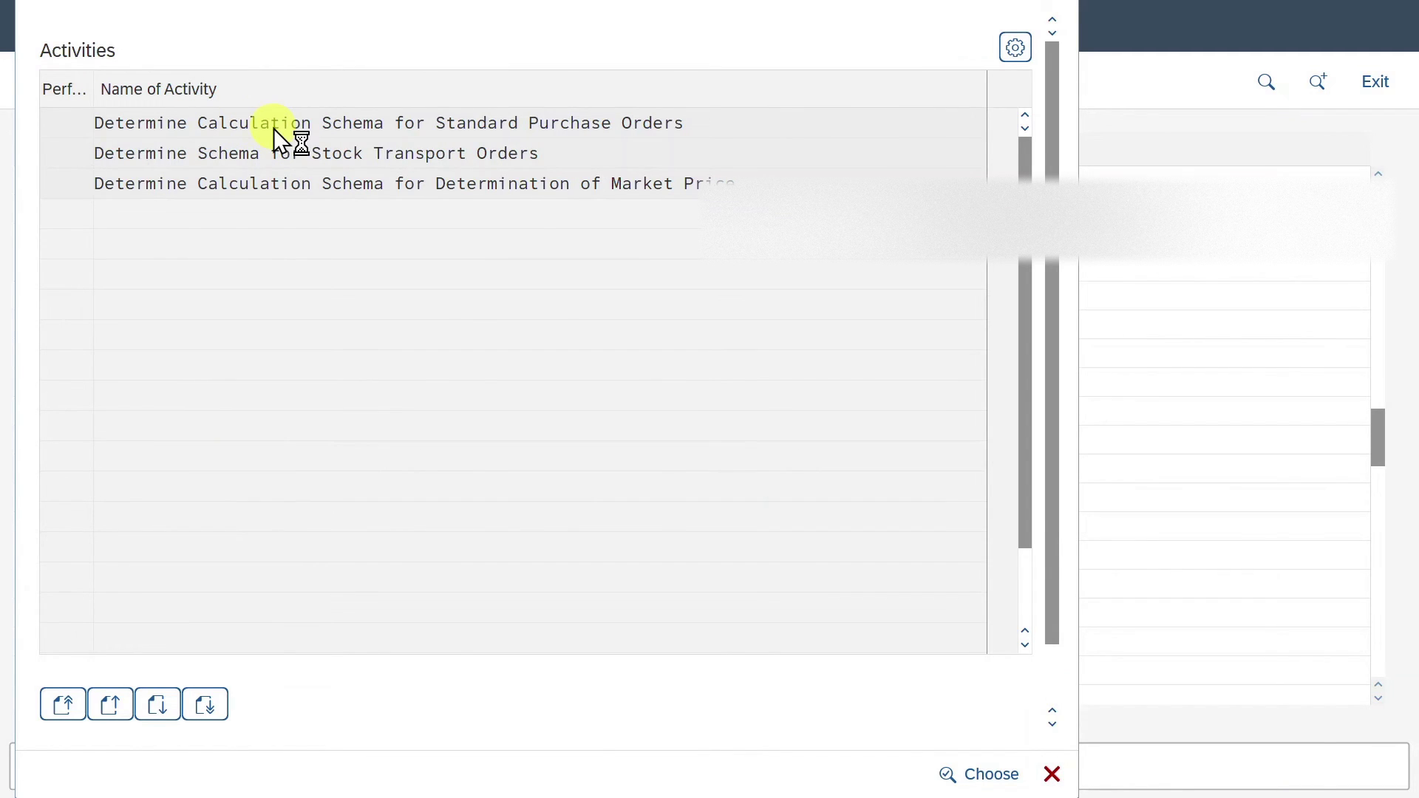
double_click(274, 127)
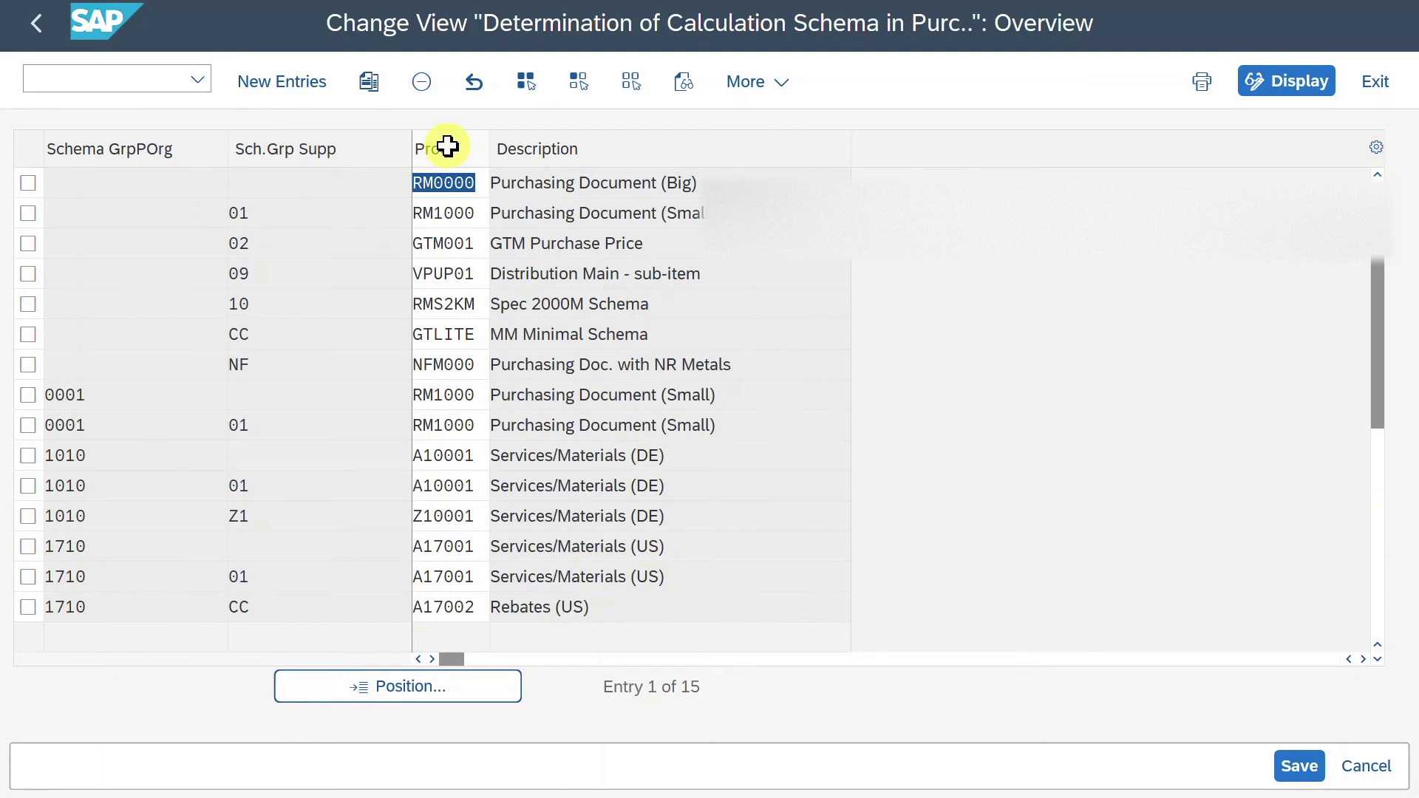
left_click(444, 213)
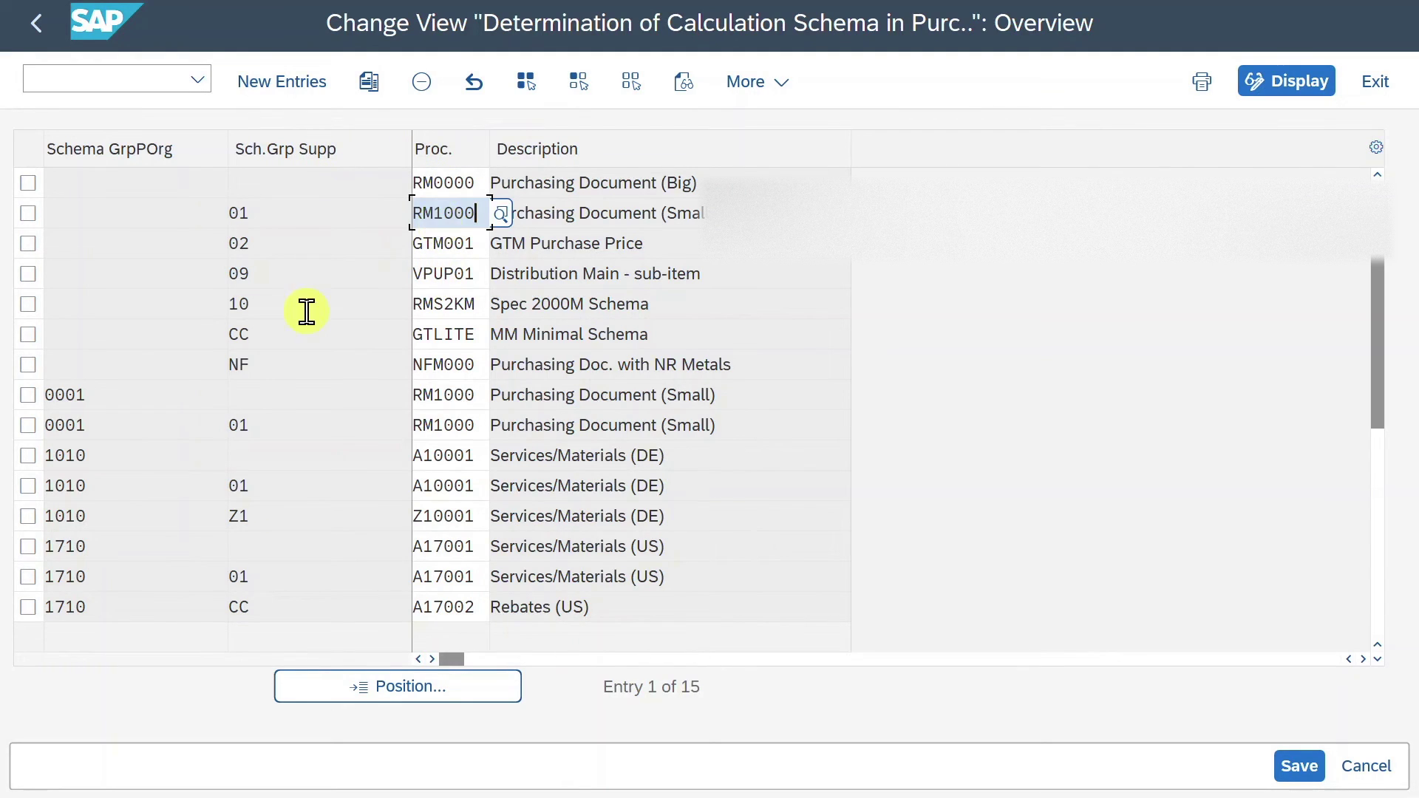
left_click(290, 87)
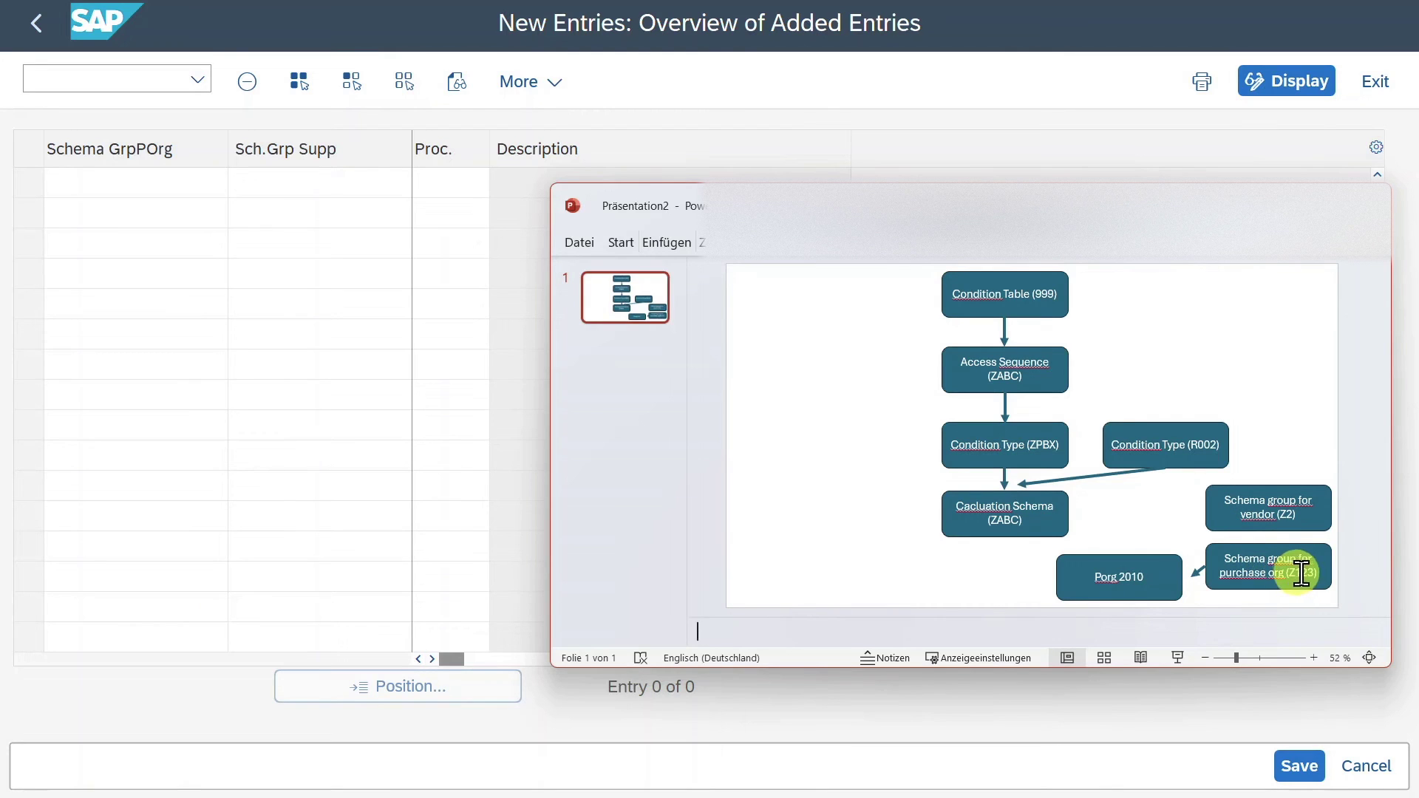
- Map schema groups Z123 and Z2 to calculation schema ZABC
left_click(189, 190)
type("Z123")
key("Tab")
key("alt+Tab")
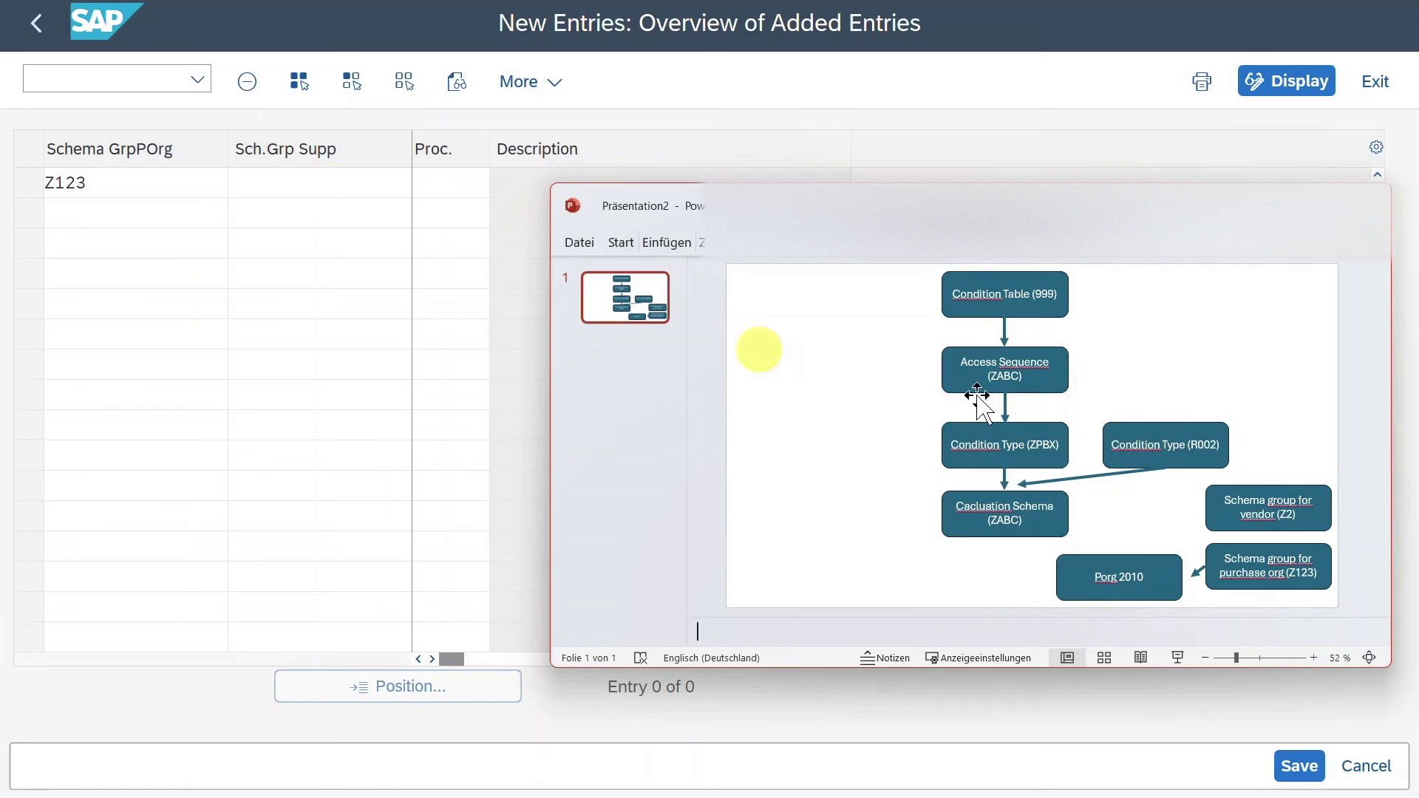
left_click(354, 182)
type("Z2")
key("Return")
key("alt+Tab")
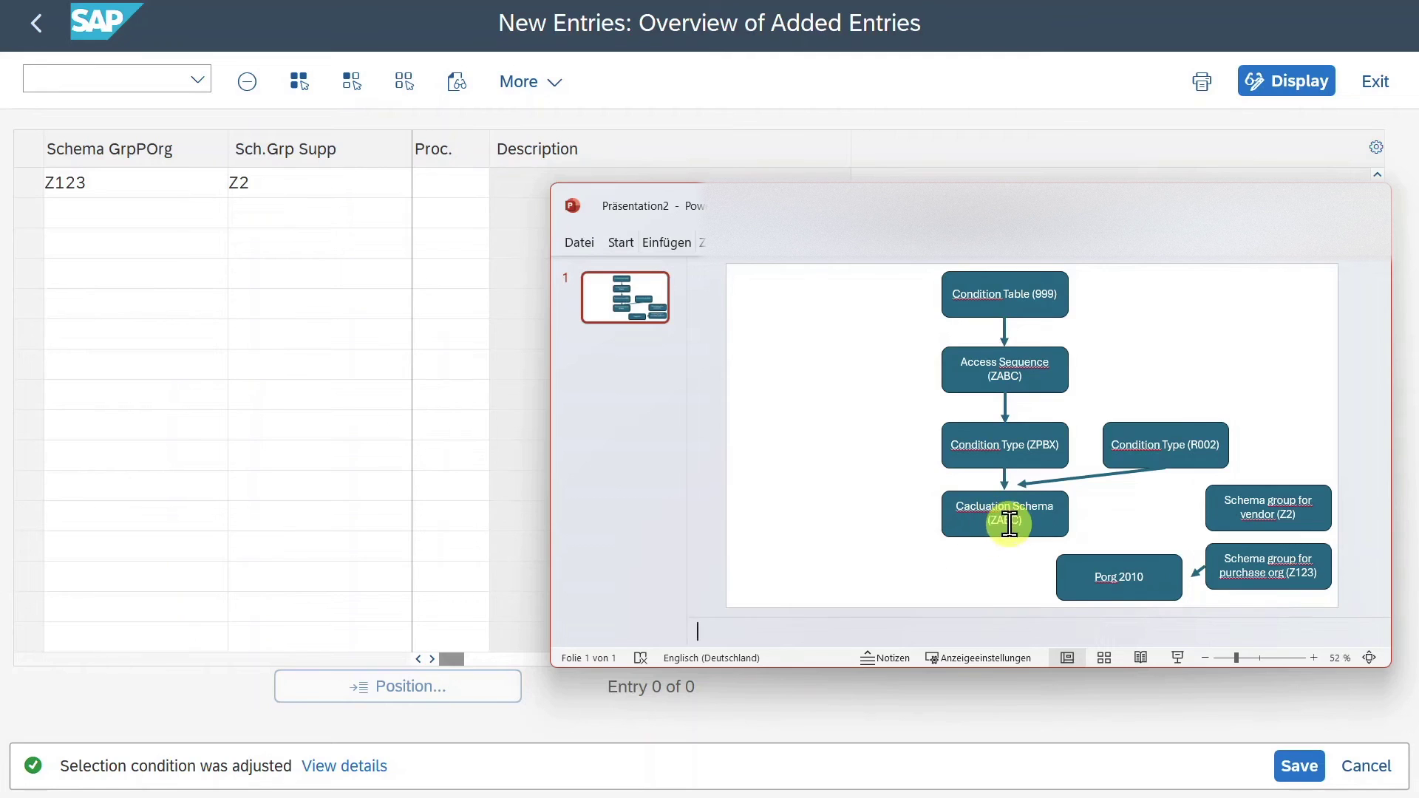
left_click(428, 184)
type("ZABC")
key("Return")
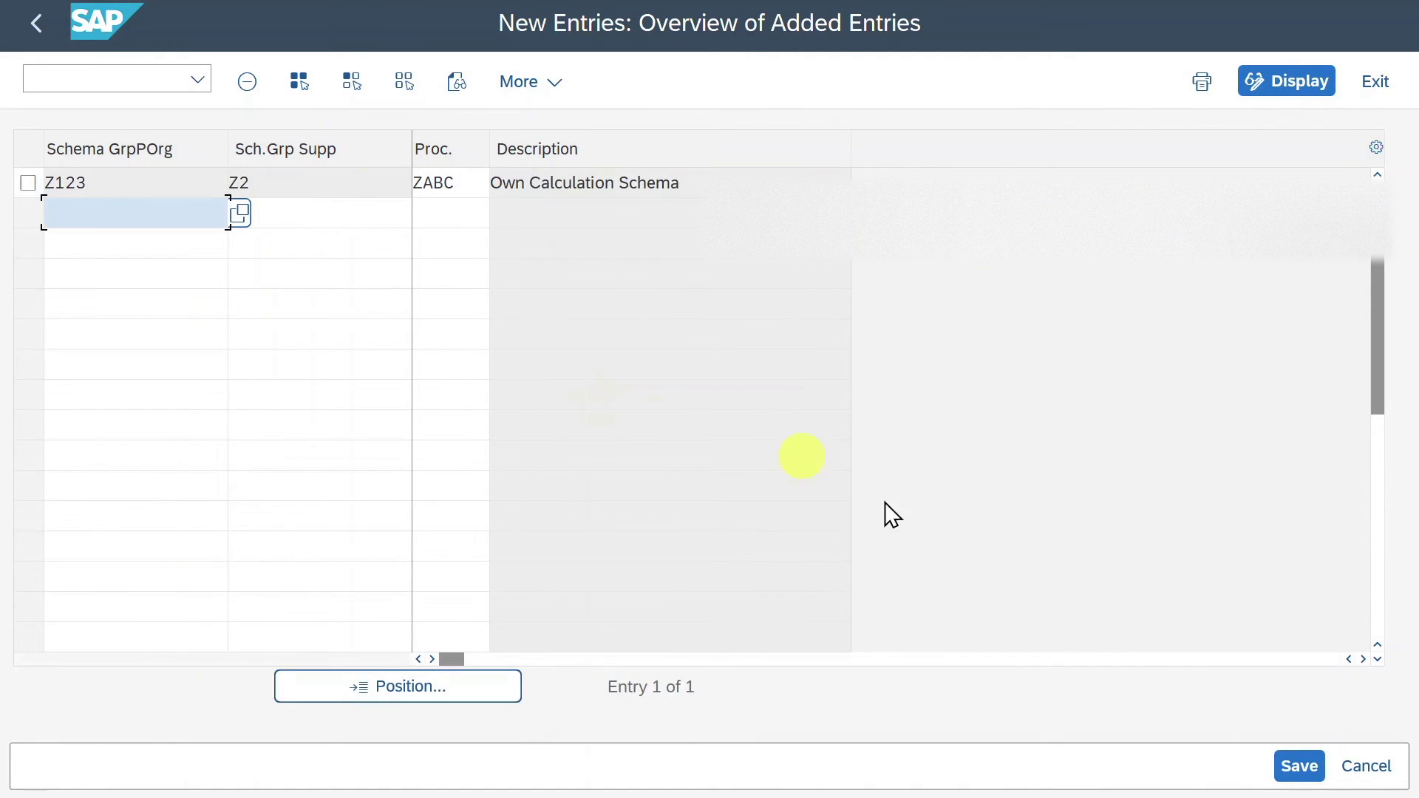
- Save the schema determination entry and go back to the IMG
left_click(1298, 766)
key("alt+Tab")
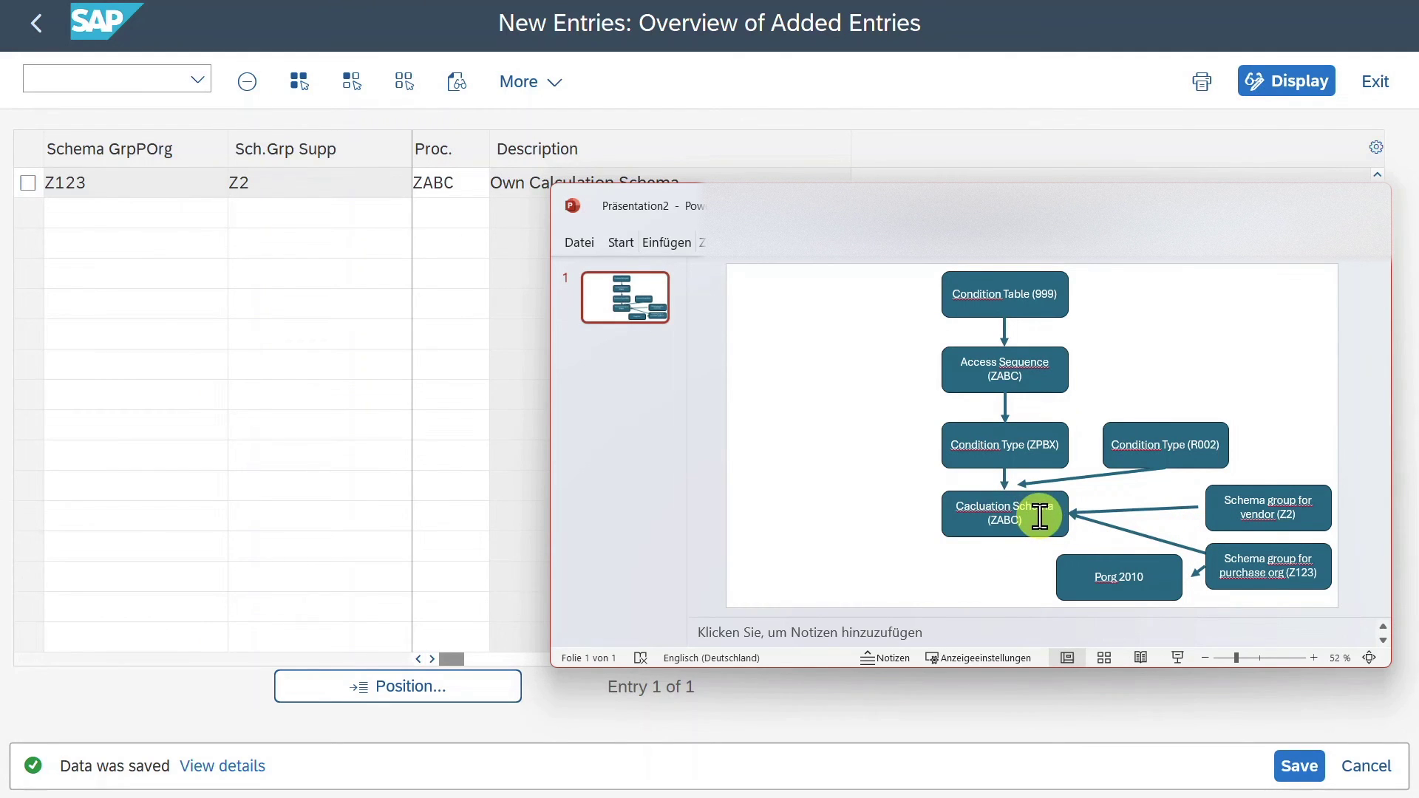
key("alt+Tab")
left_click(37, 25)
left_click(37, 25)
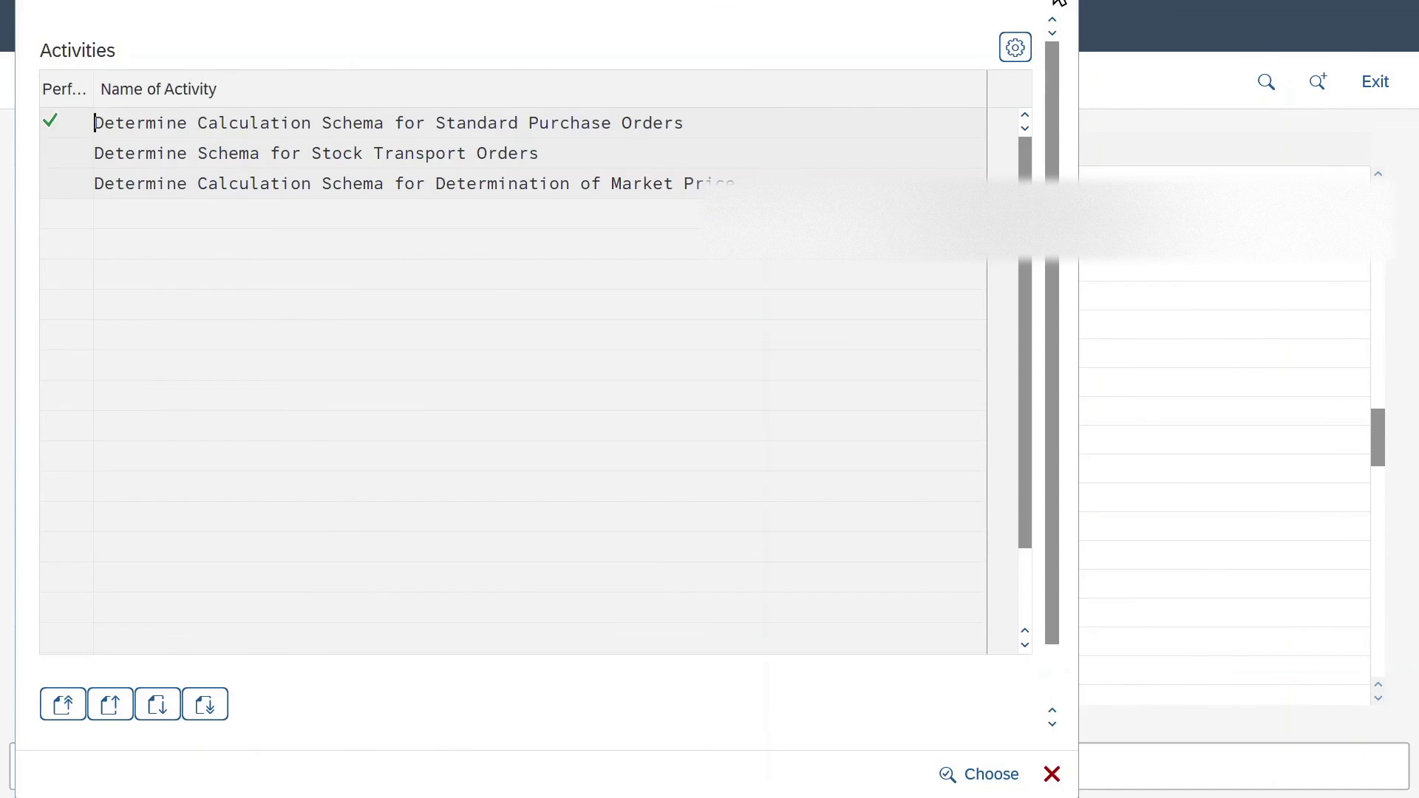
left_click(982, 773)
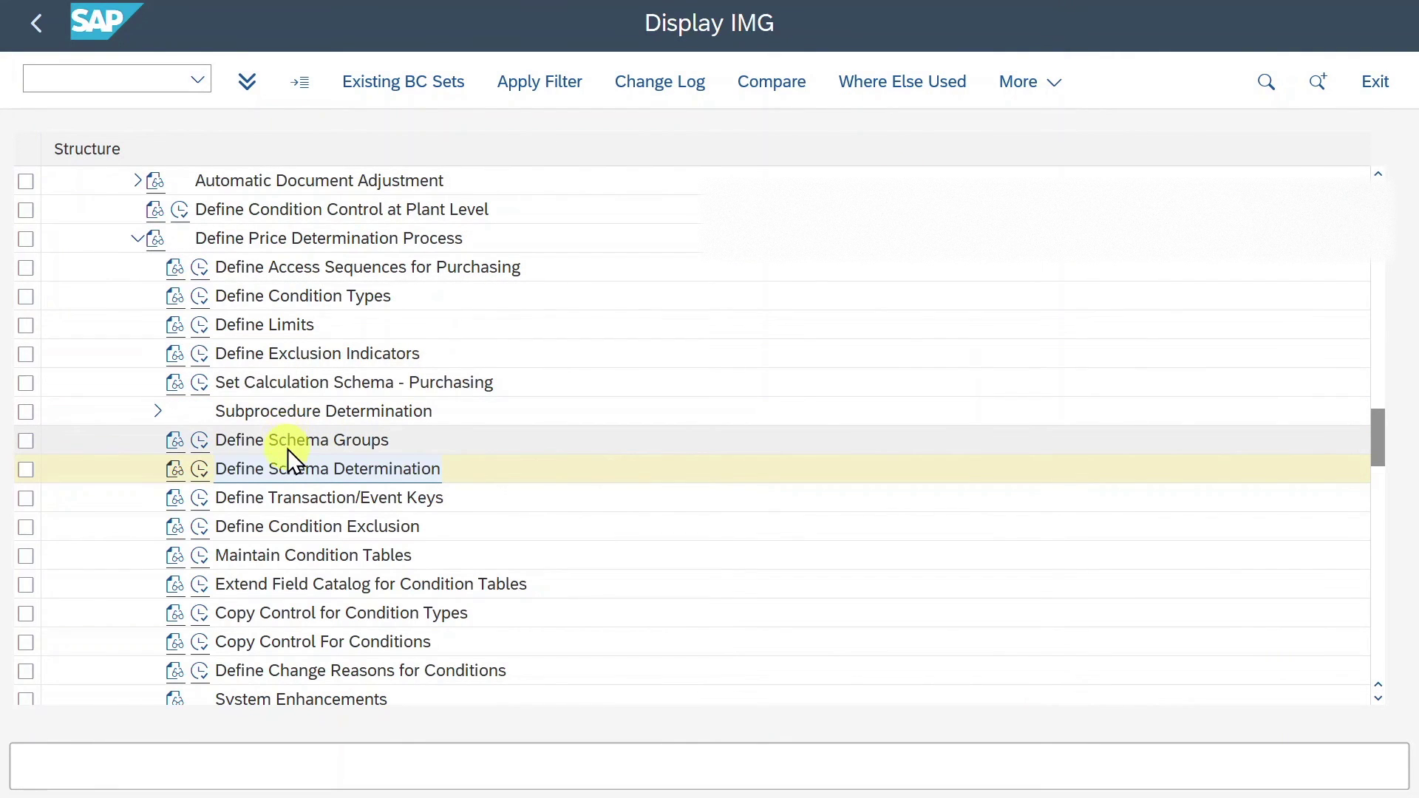
- Find the supplier business partner via /obp and display it in role FLVN01 Supplier
left_click(251, 470)
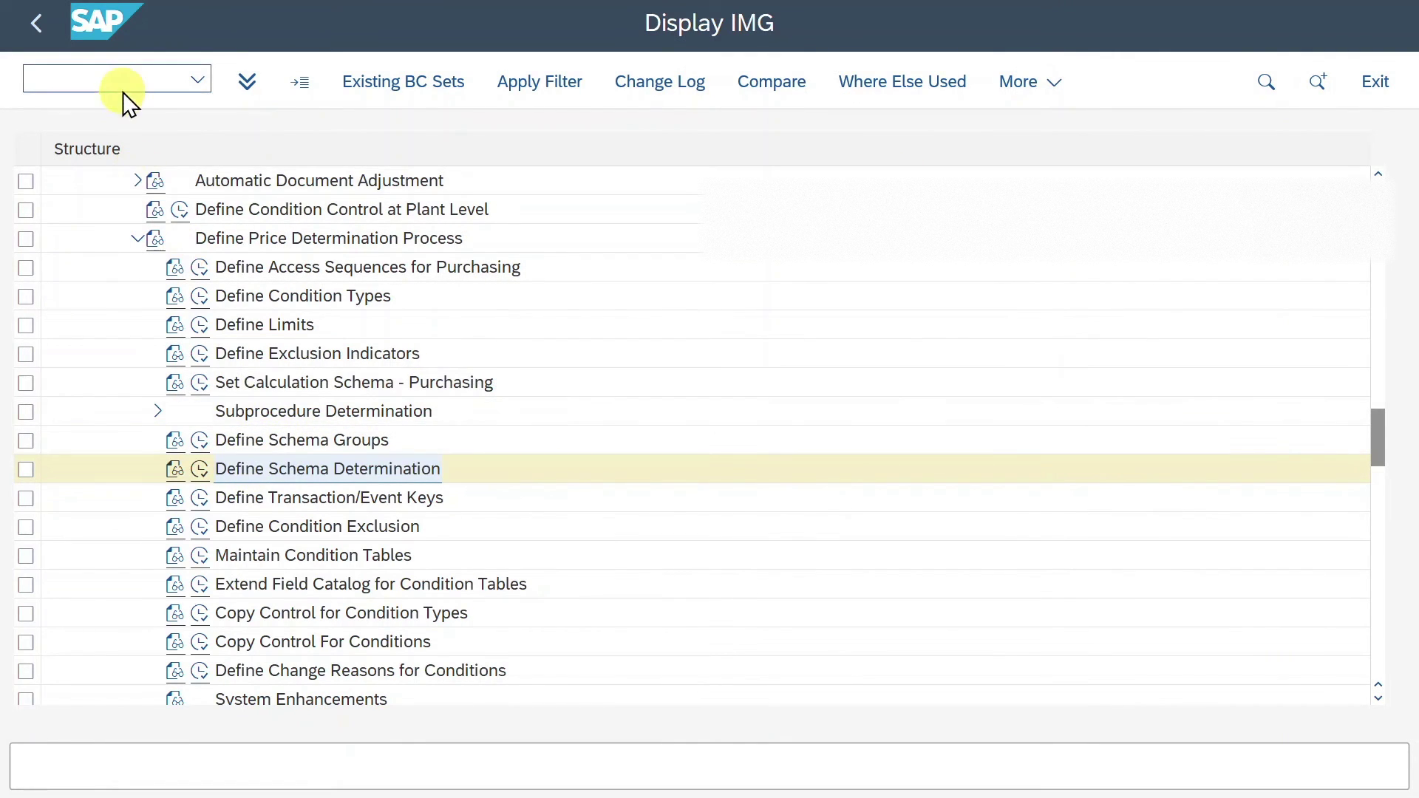
left_click(123, 85)
type("/obp")
key("Return")
left_click(357, 349)
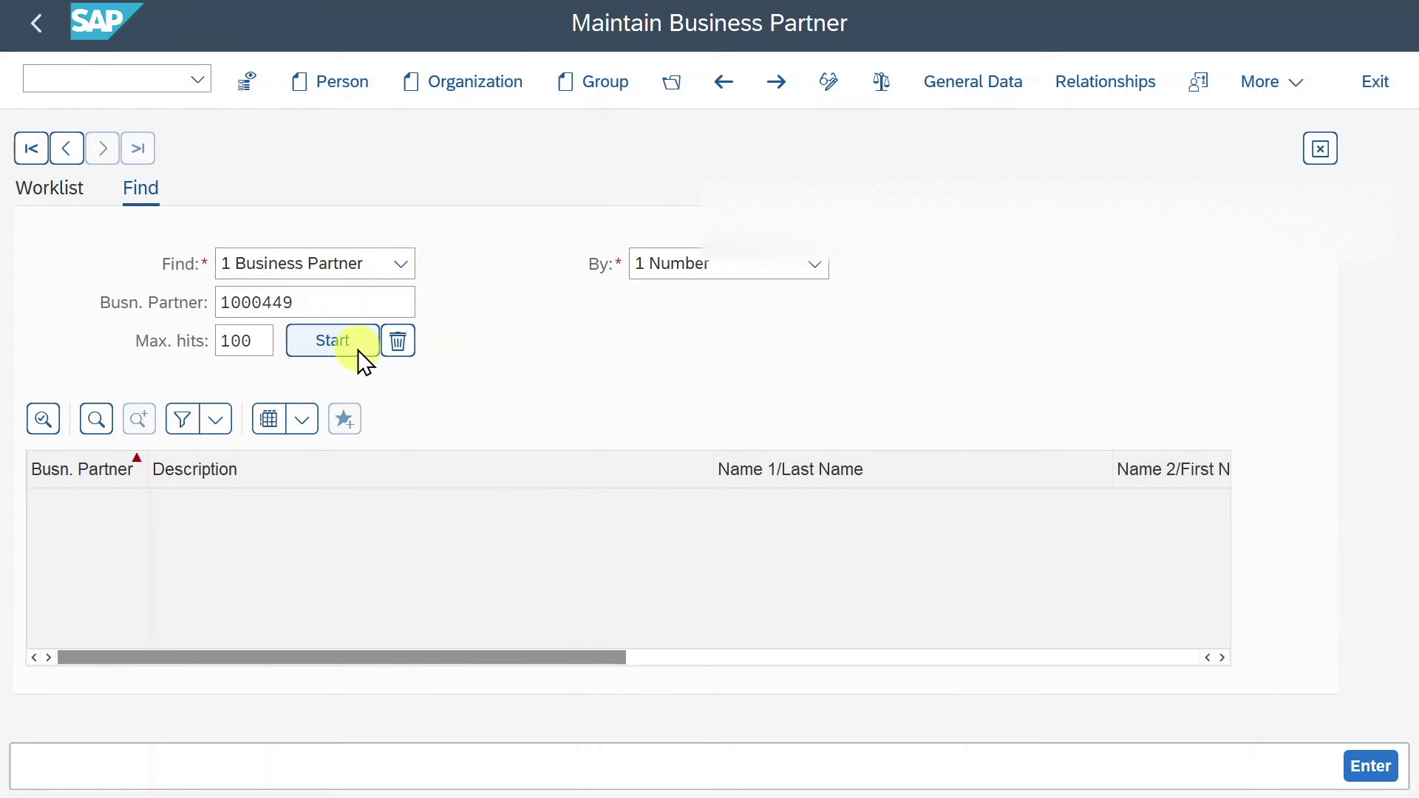
double_click(299, 504)
left_click(555, 187)
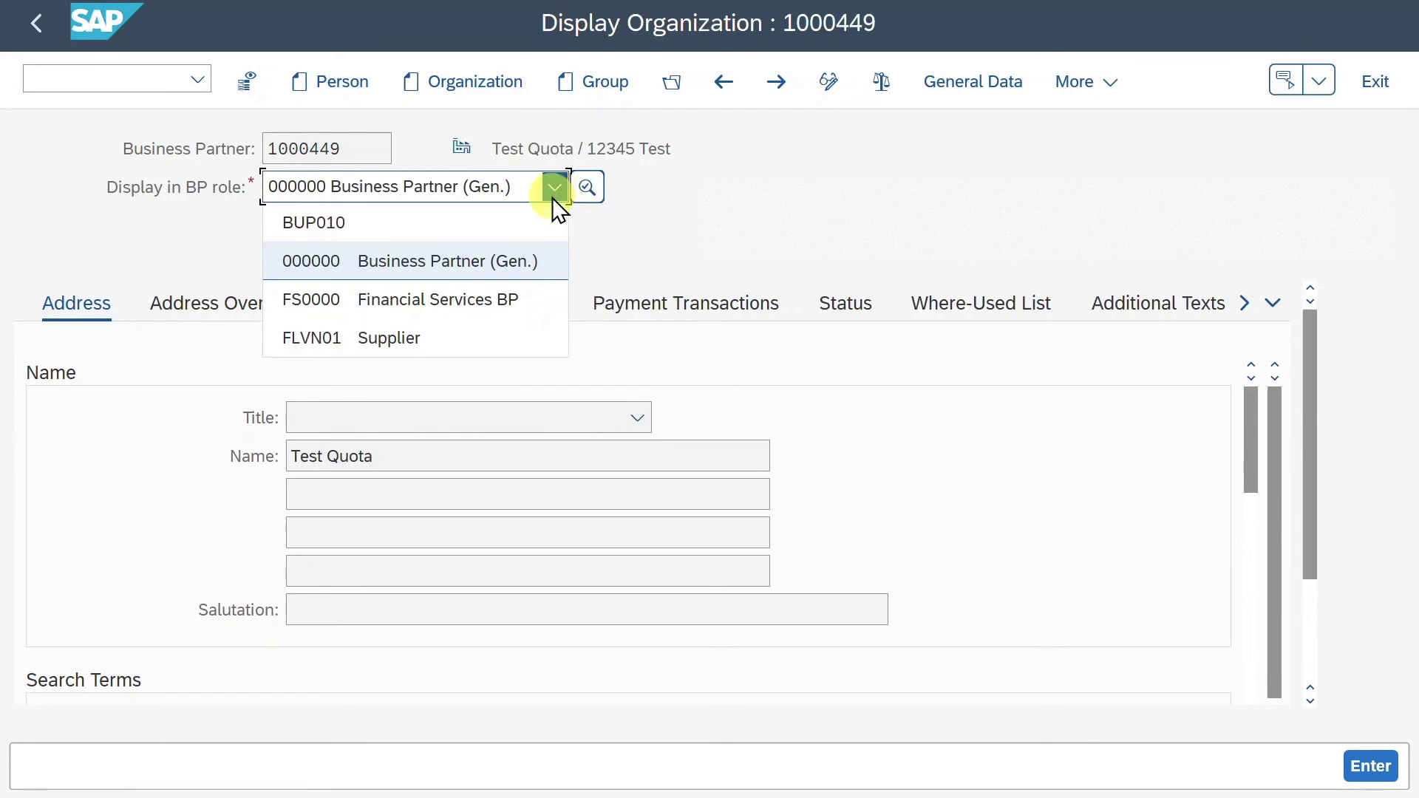
left_click(393, 338)
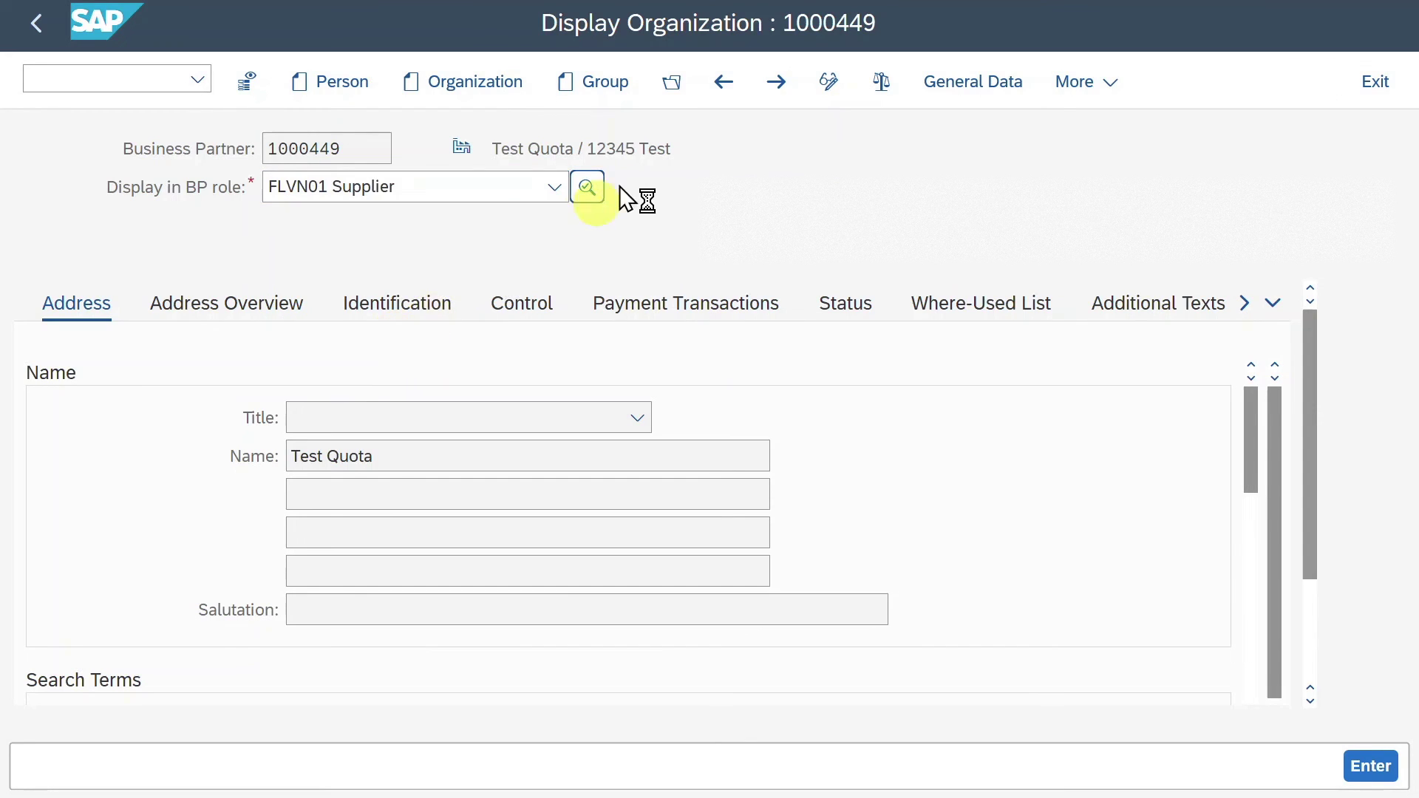
left_click(1064, 84)
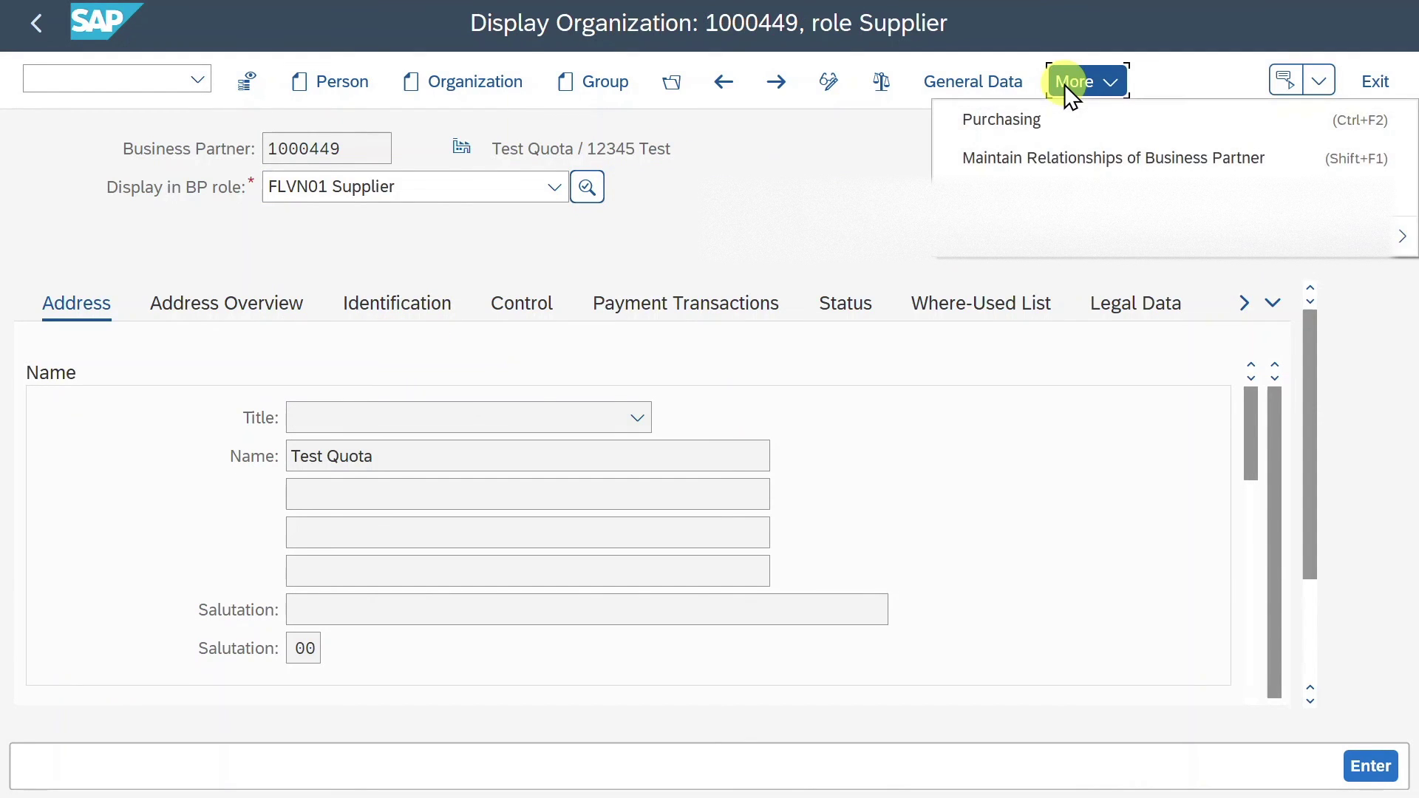
- In change mode, add purchasing organization 2010 to the supplier's purchasing data
left_click(1029, 126)
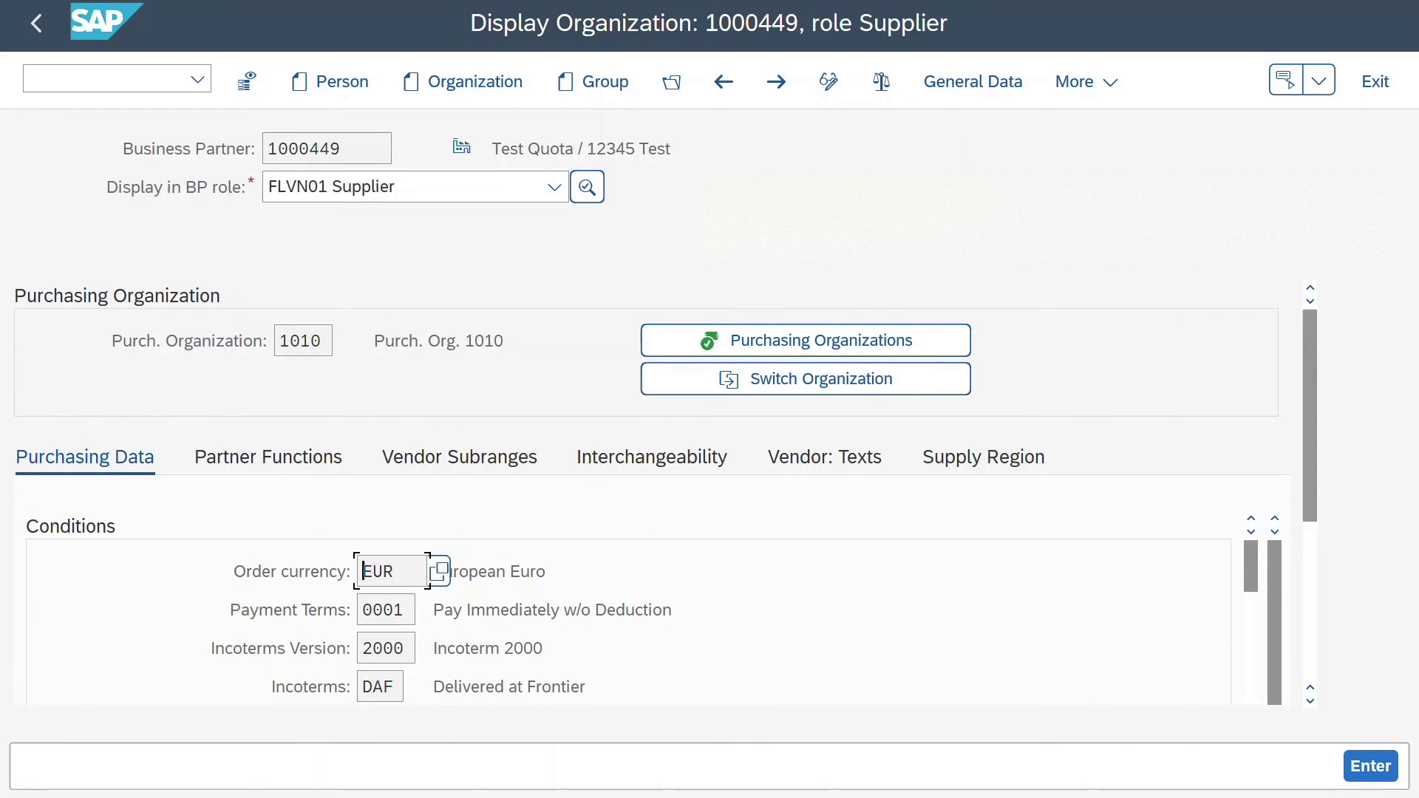
left_click(831, 83)
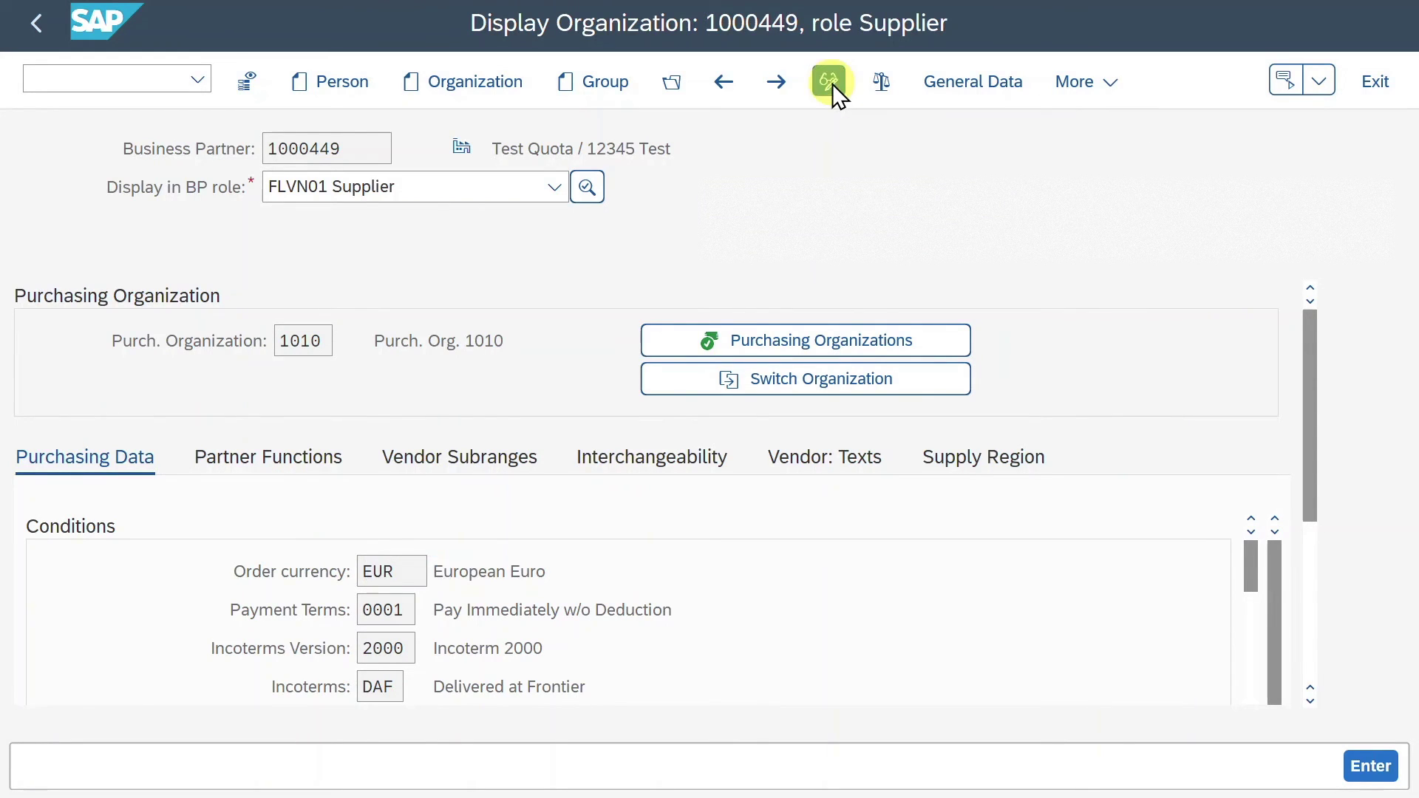
left_click(769, 348)
key("F5")
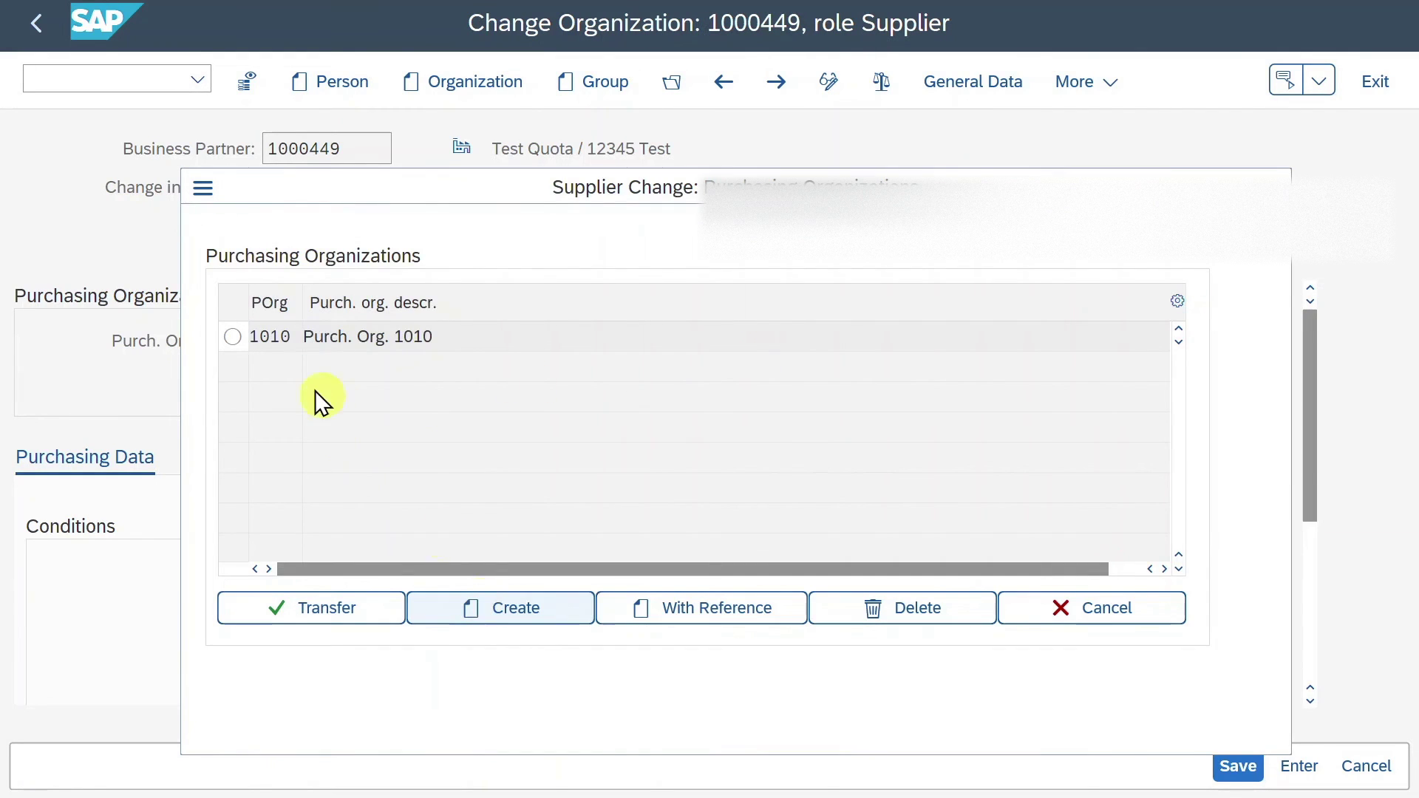
type("2010")
key("Return")
left_click(308, 610)
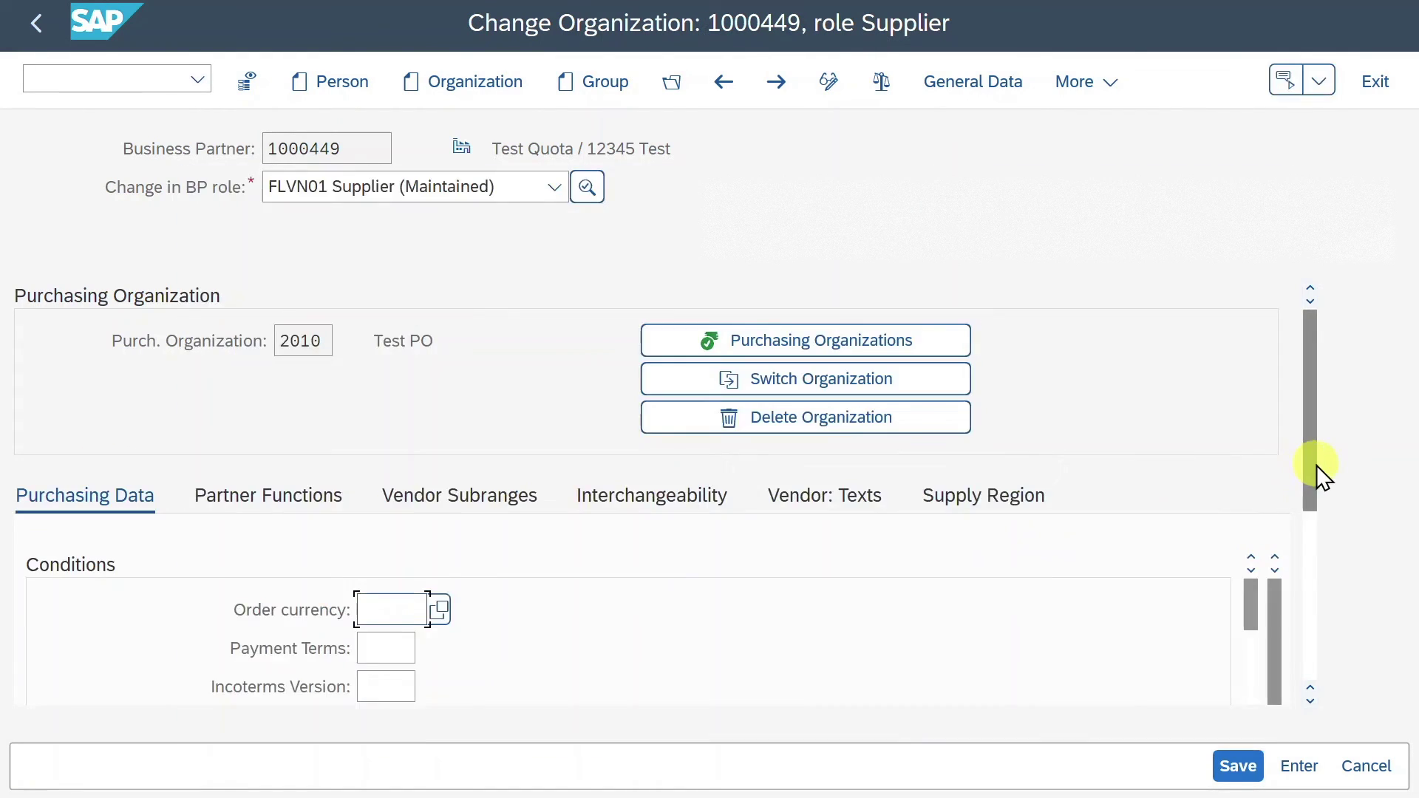
- Set currency EUR, payment terms 0001 and supplier schema group Z2, then save
left_click_drag(1311, 464, 1319, 570)
type("EUR")
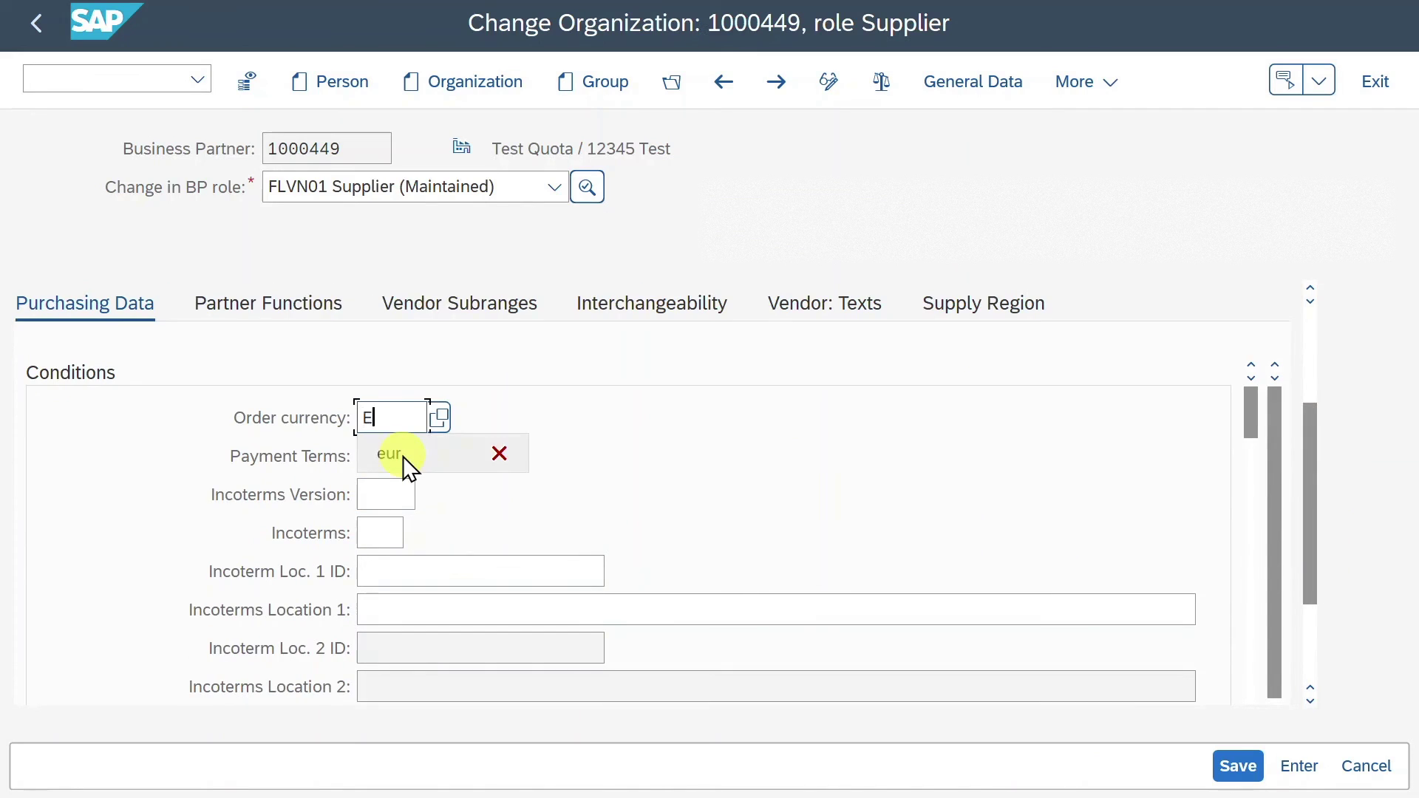
left_click(402, 455)
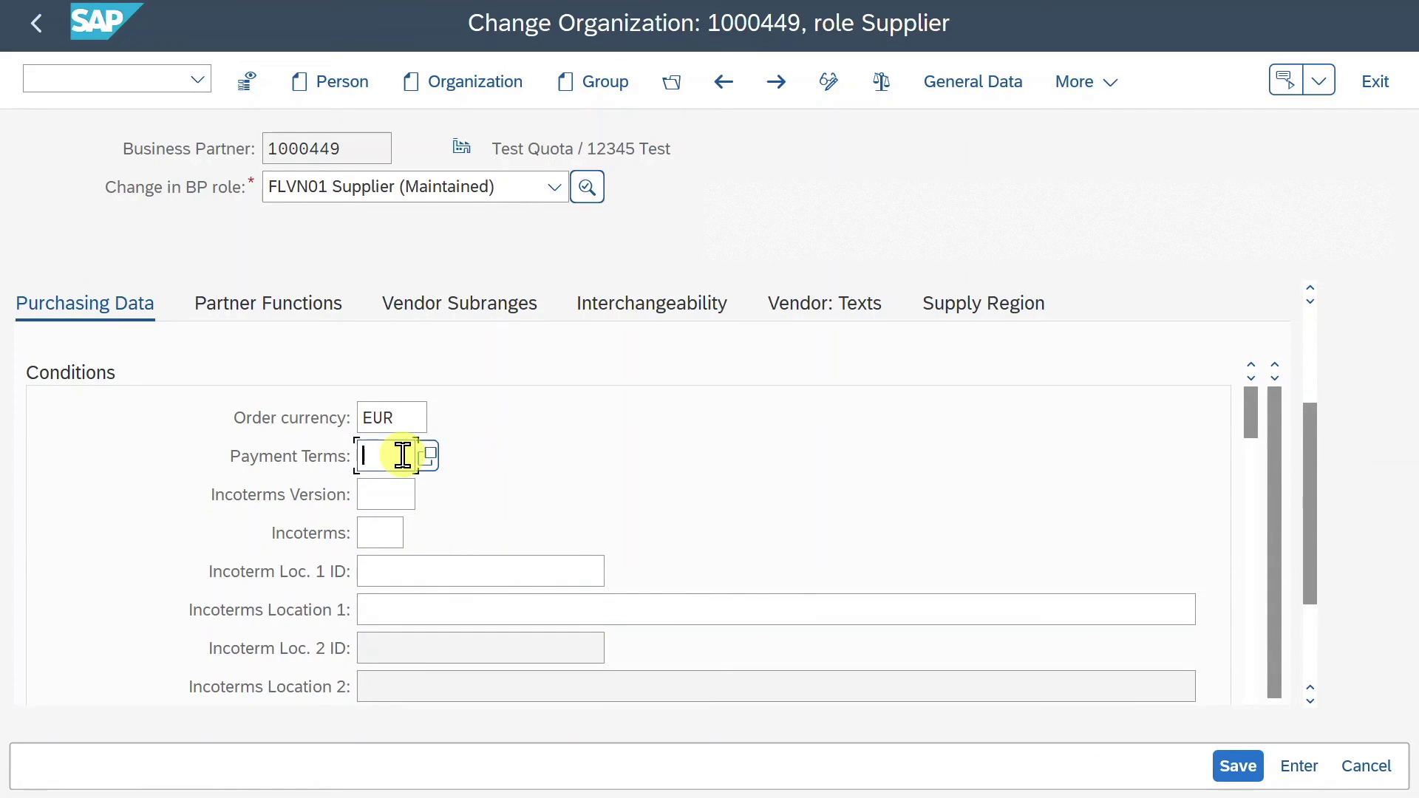
type("0001")
left_click(1058, 405)
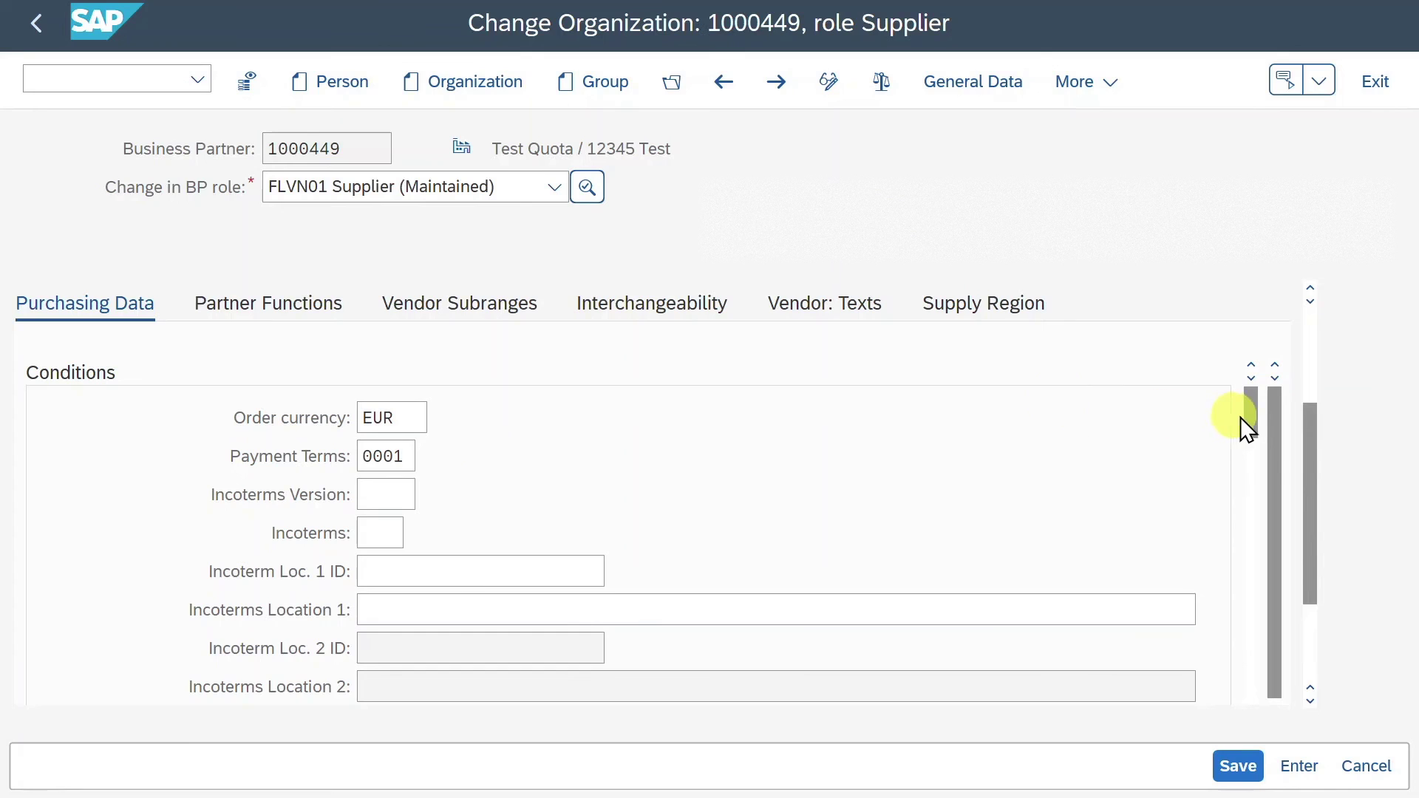
scroll(1246, 420, "down", 5)
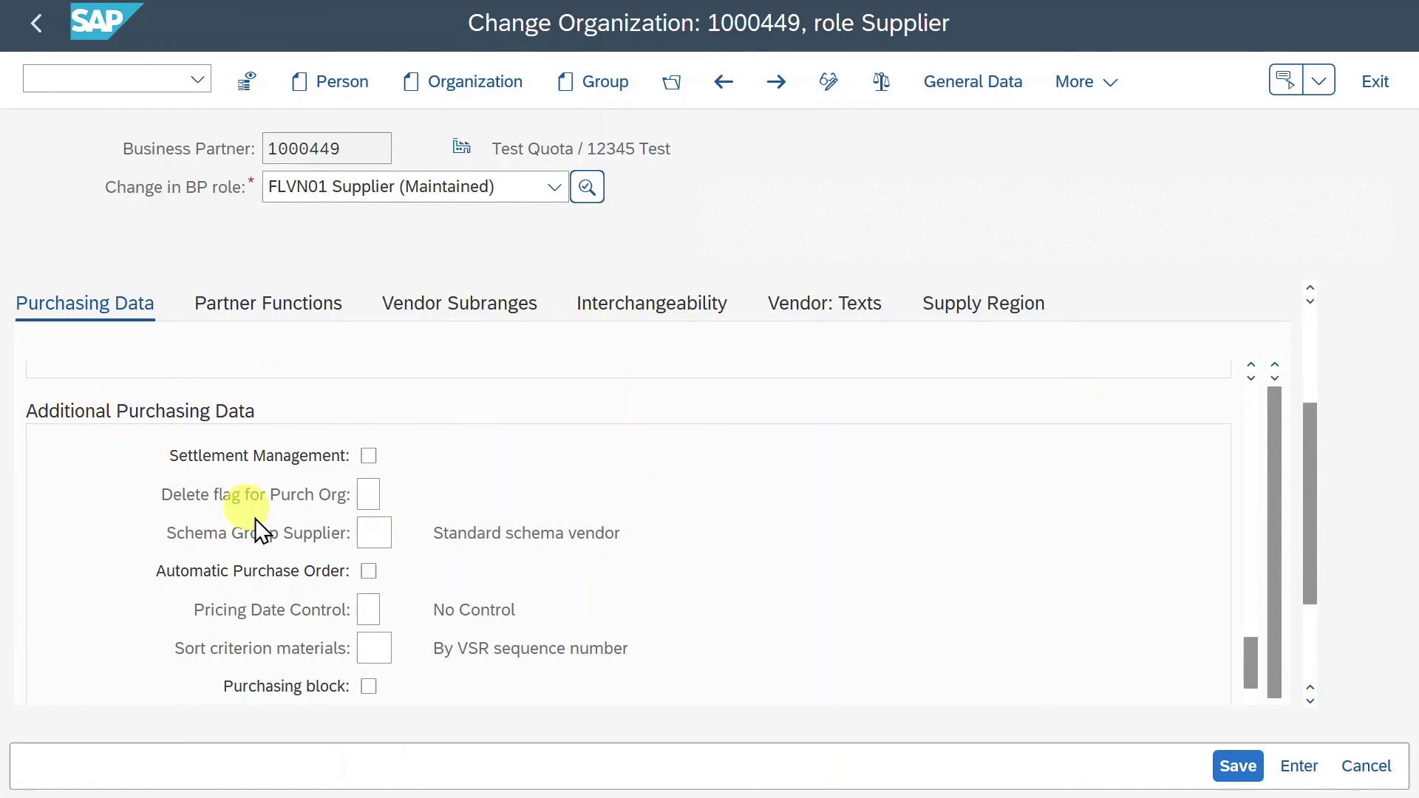
left_click(372, 532)
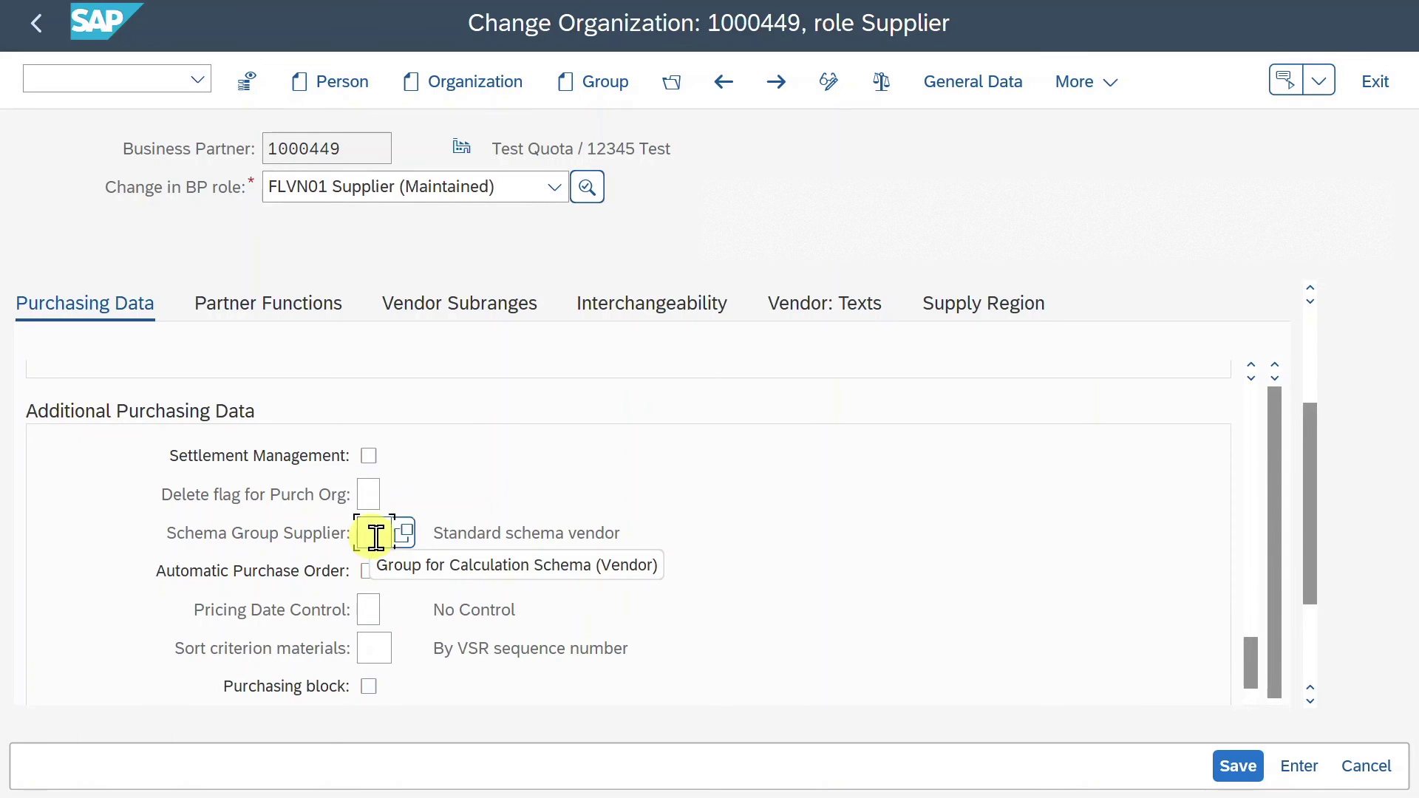
left_click(401, 538)
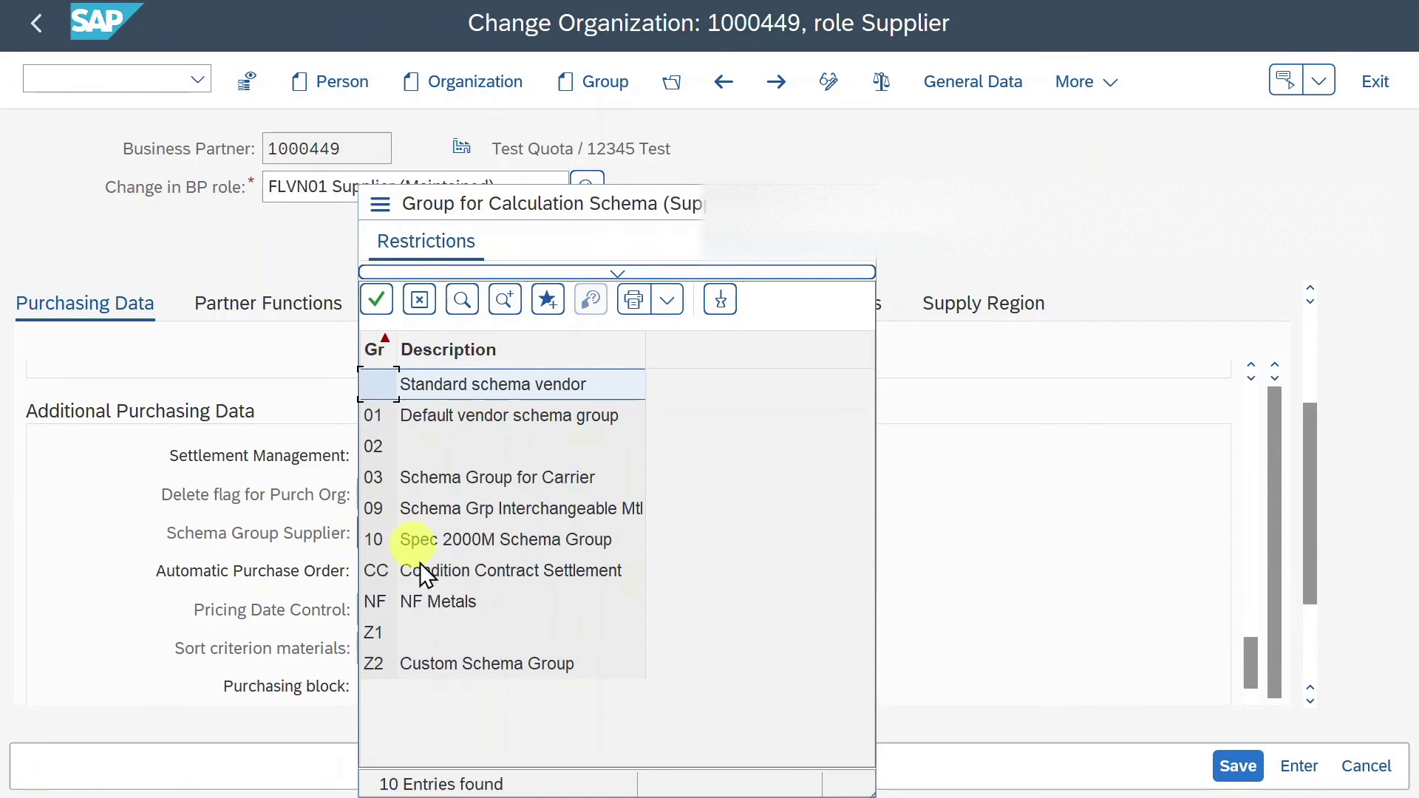
double_click(411, 662)
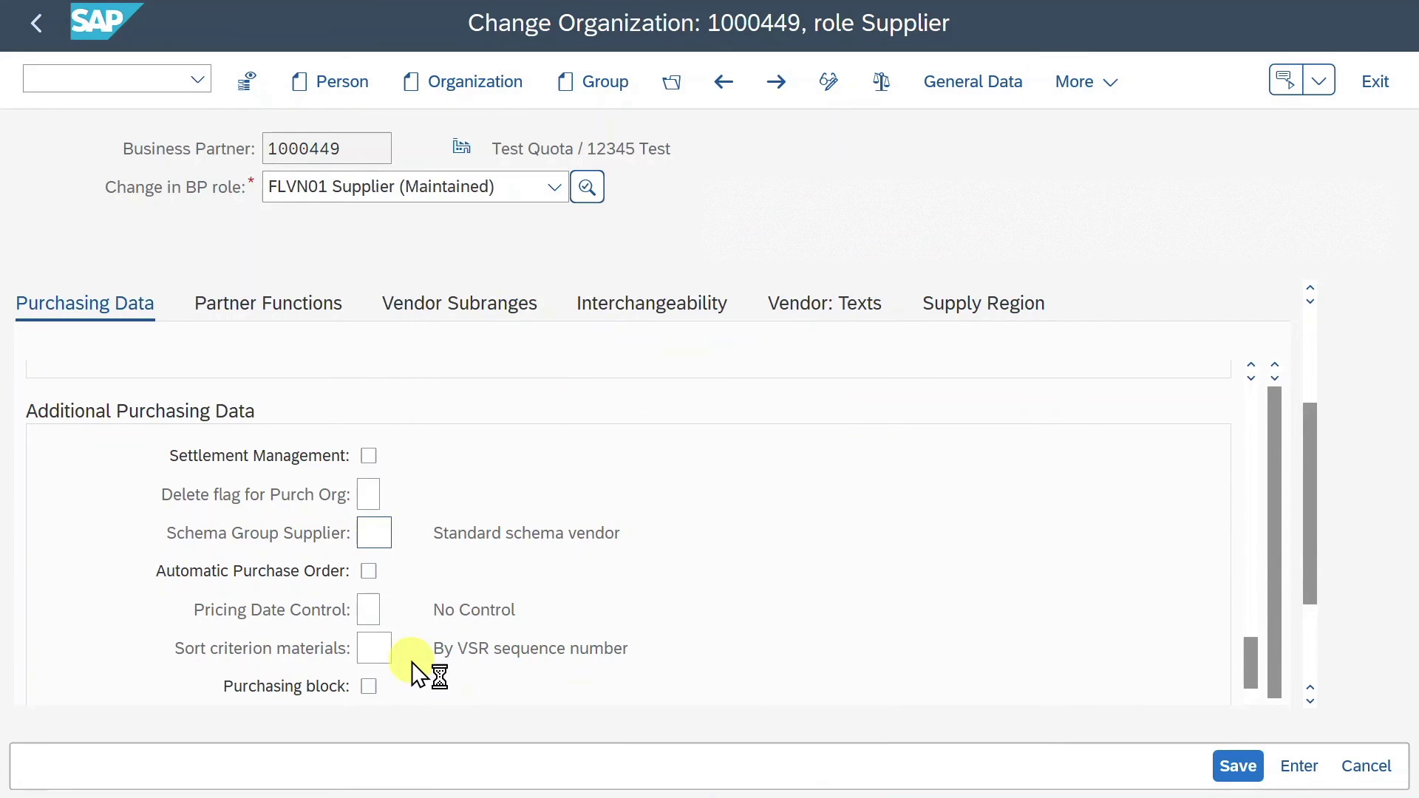
left_click(1230, 764)
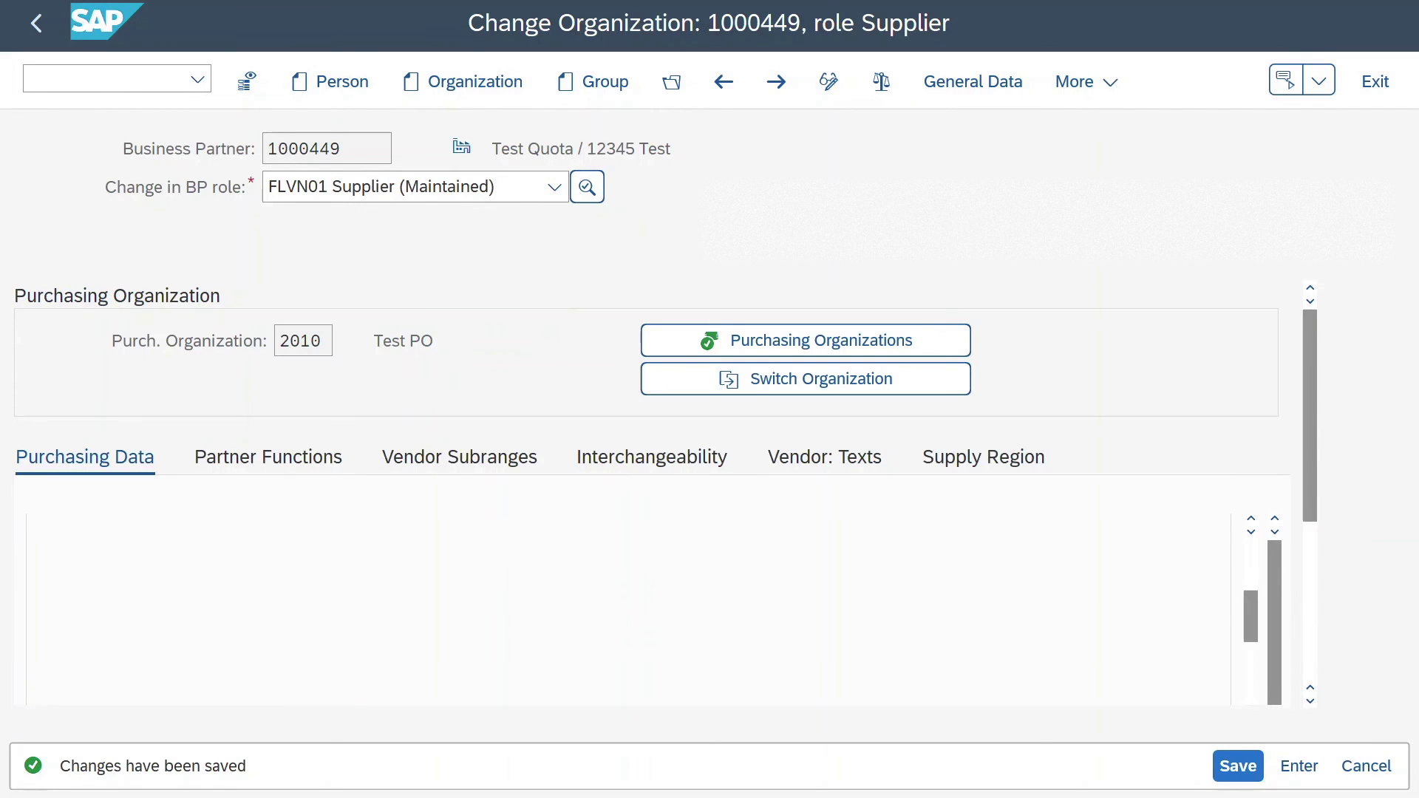
key("alt+Tab")
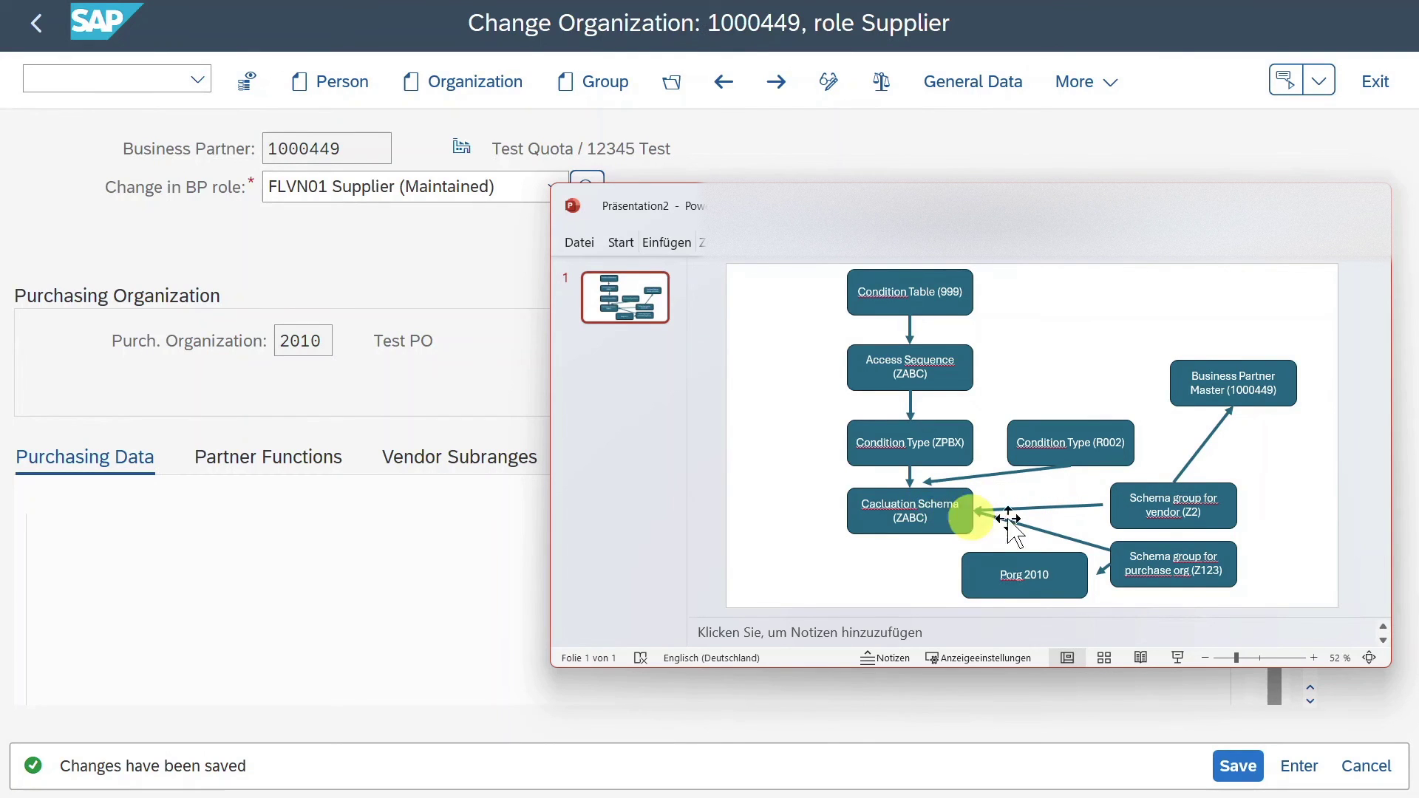
- Return to the SAP supplier record and then to the IMG price determination tree
left_click(298, 272)
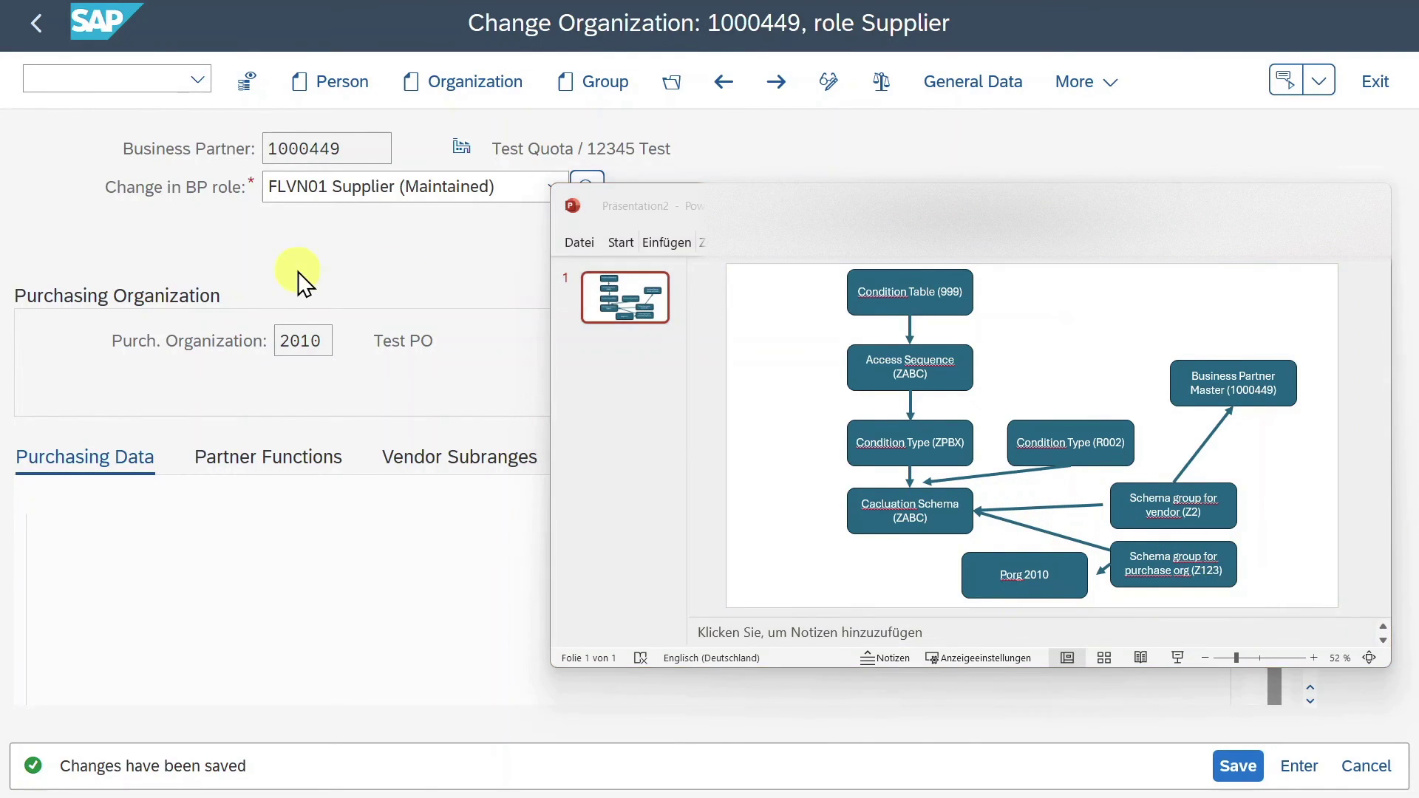
key("alt+Tab")
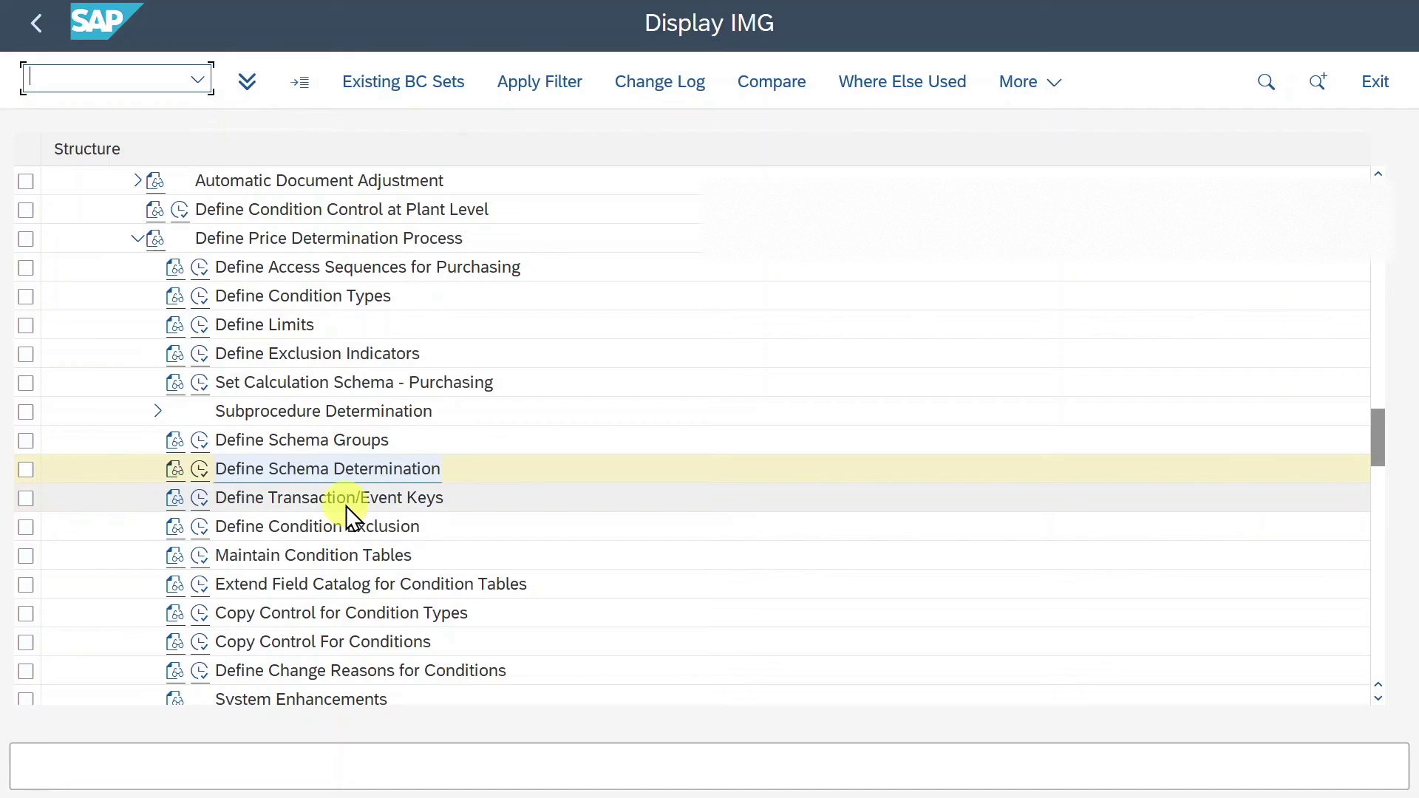
- Start the MEK2 condition record change and select condition type ZPBX
scroll(344, 508, "down", 1)
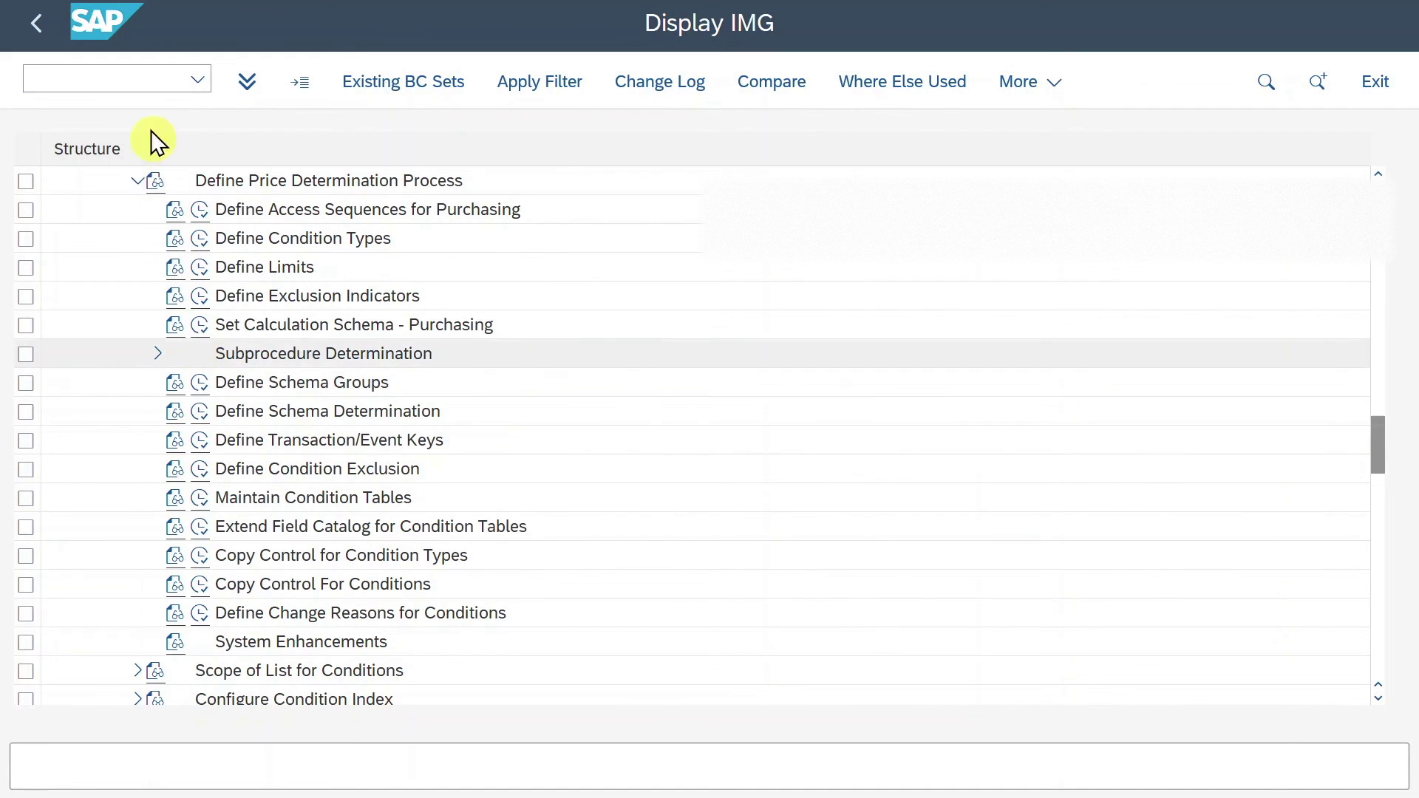
type("/NMEk2")
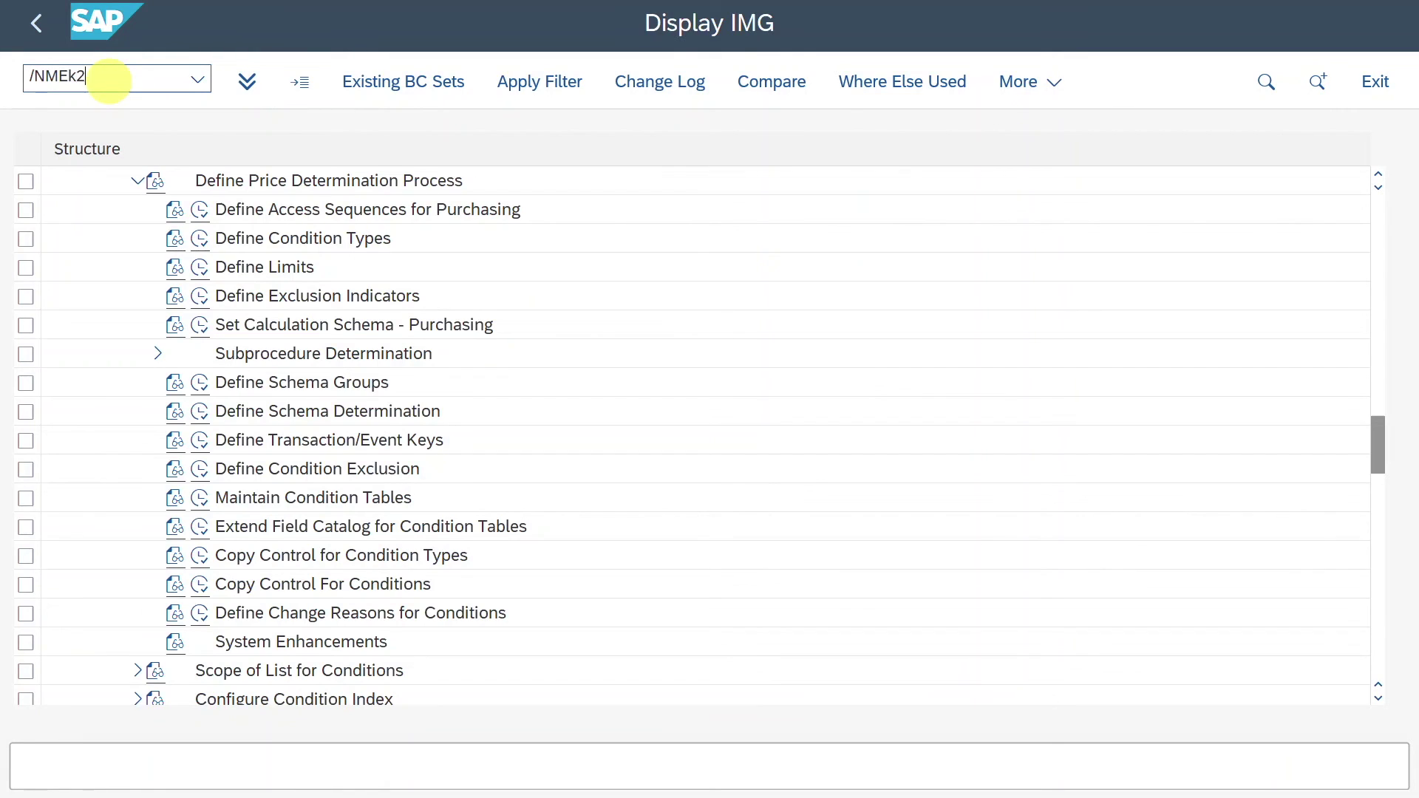
key("Return")
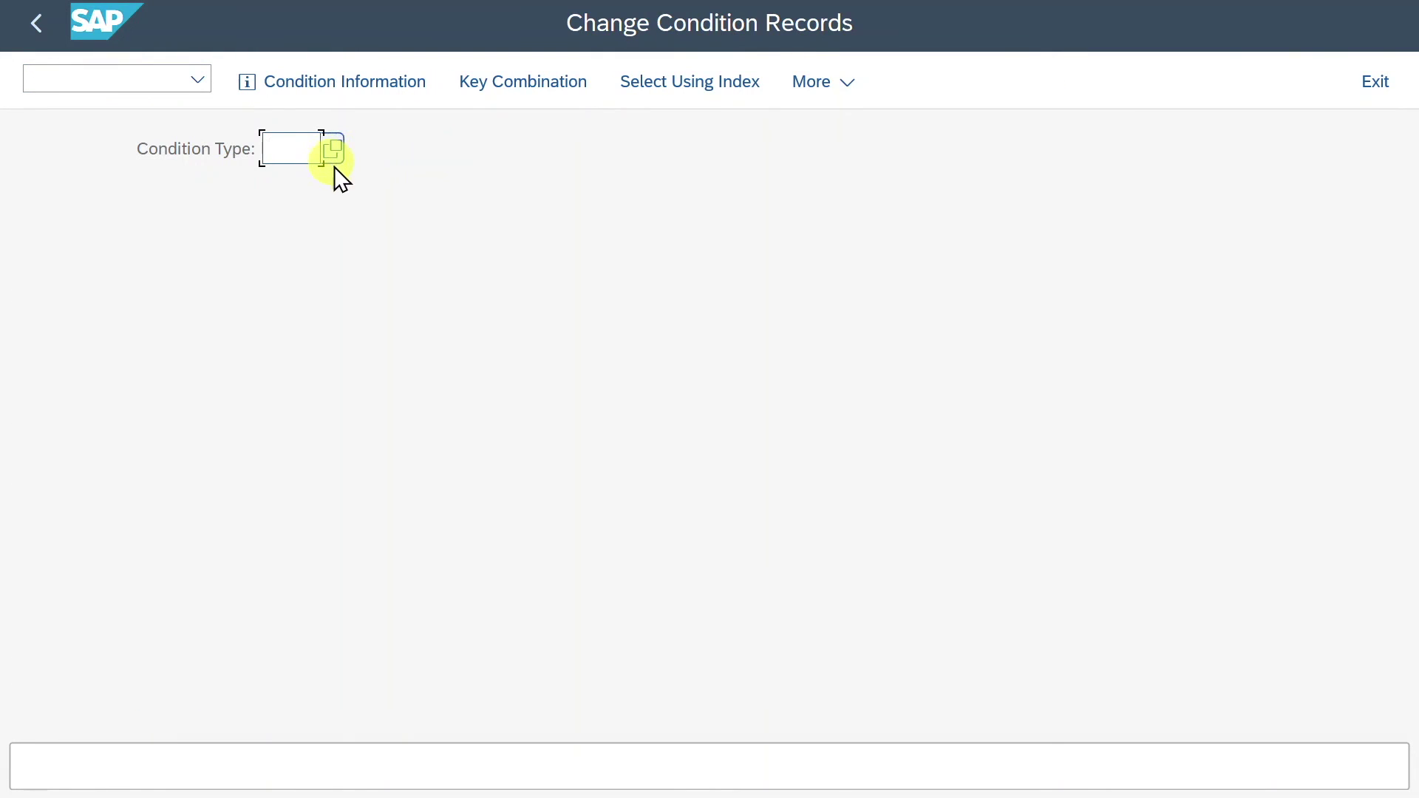
left_click(325, 155)
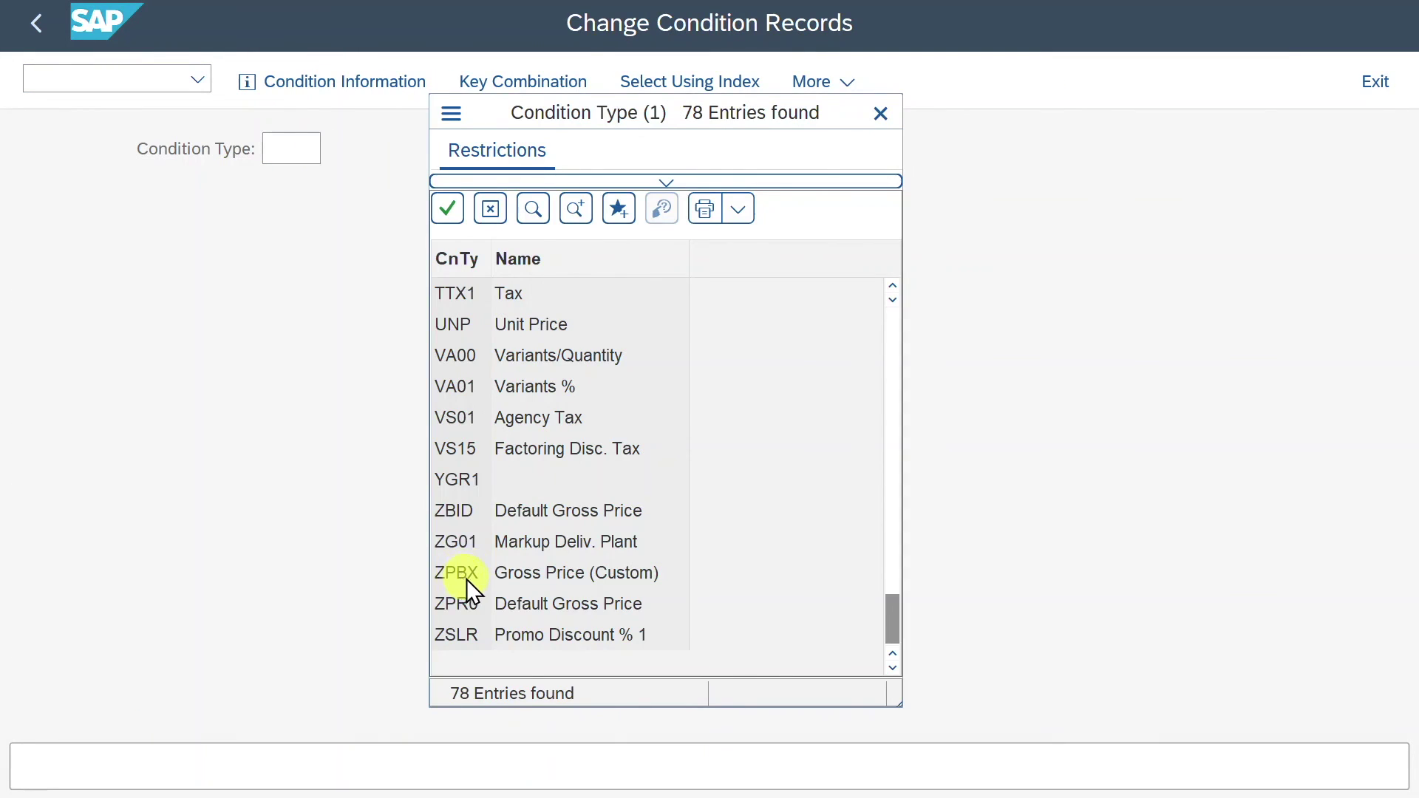
double_click(467, 570)
key("Return")
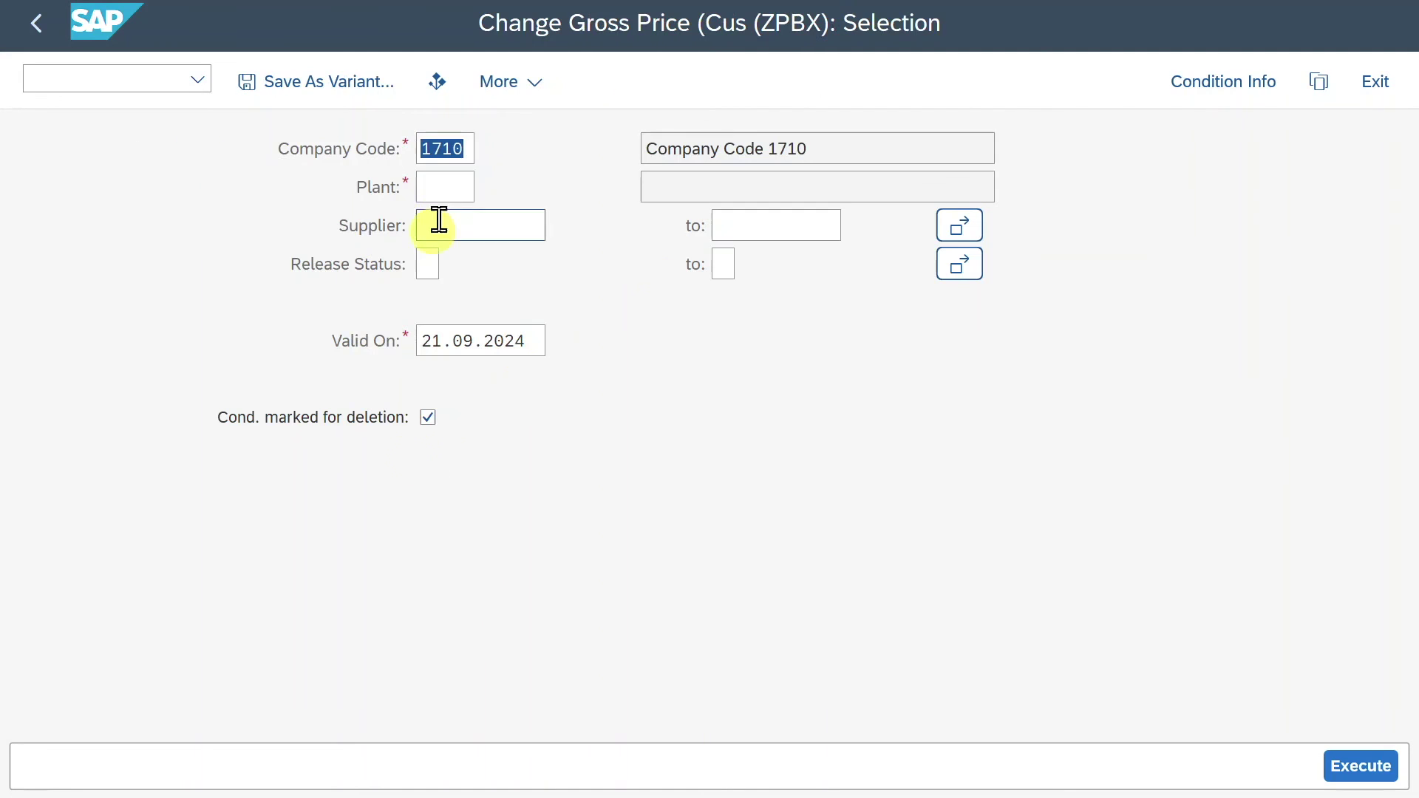
- Replace company code 1710 with 2010, set plant 2010, paste the supplier, and execute
left_click(449, 185)
left_click(459, 148)
left_click_drag(459, 148, 427, 148)
key("BackSpace")
key("Tab")
left_click(420, 150)
type("2010")
key("Tab")
type("2010")
left_click(478, 235)
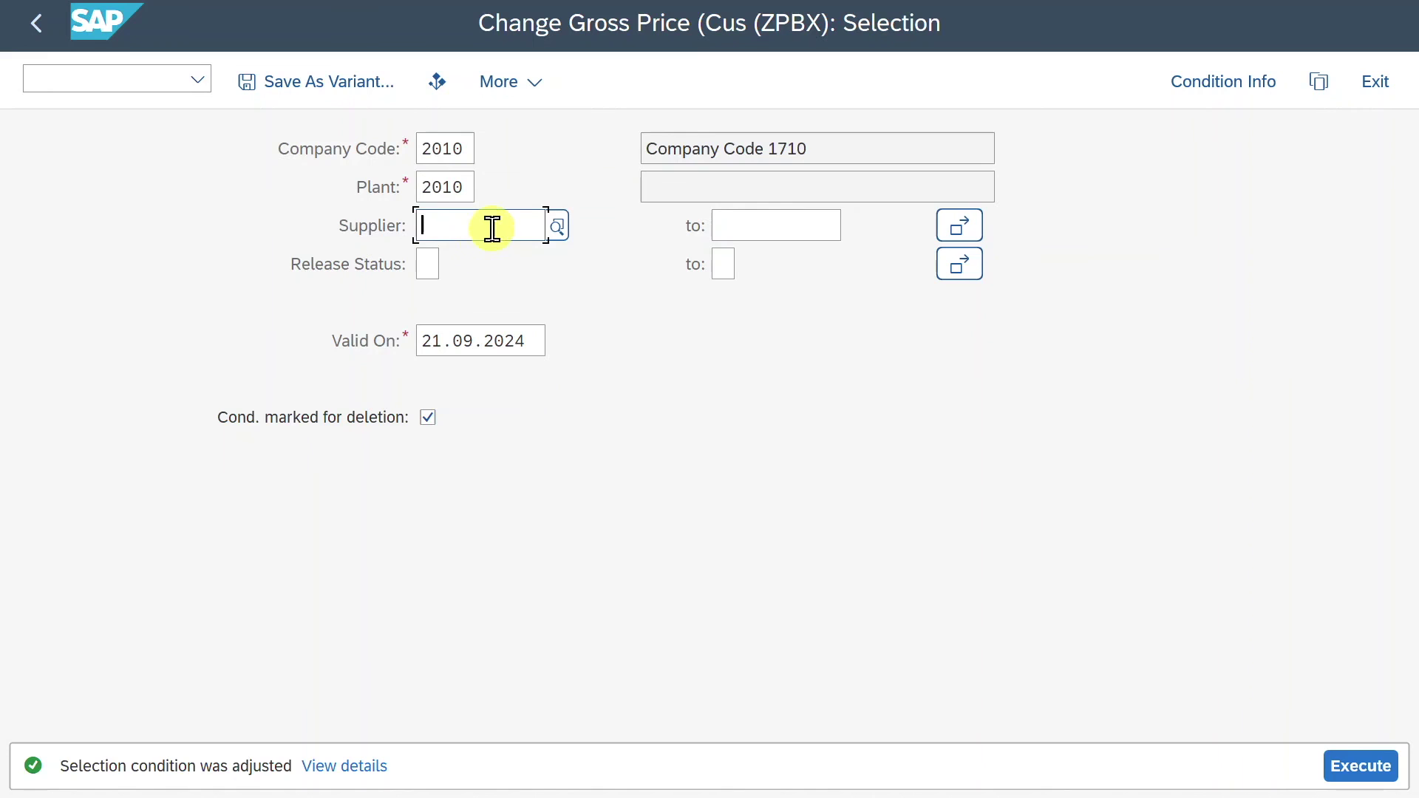
type("1000449")
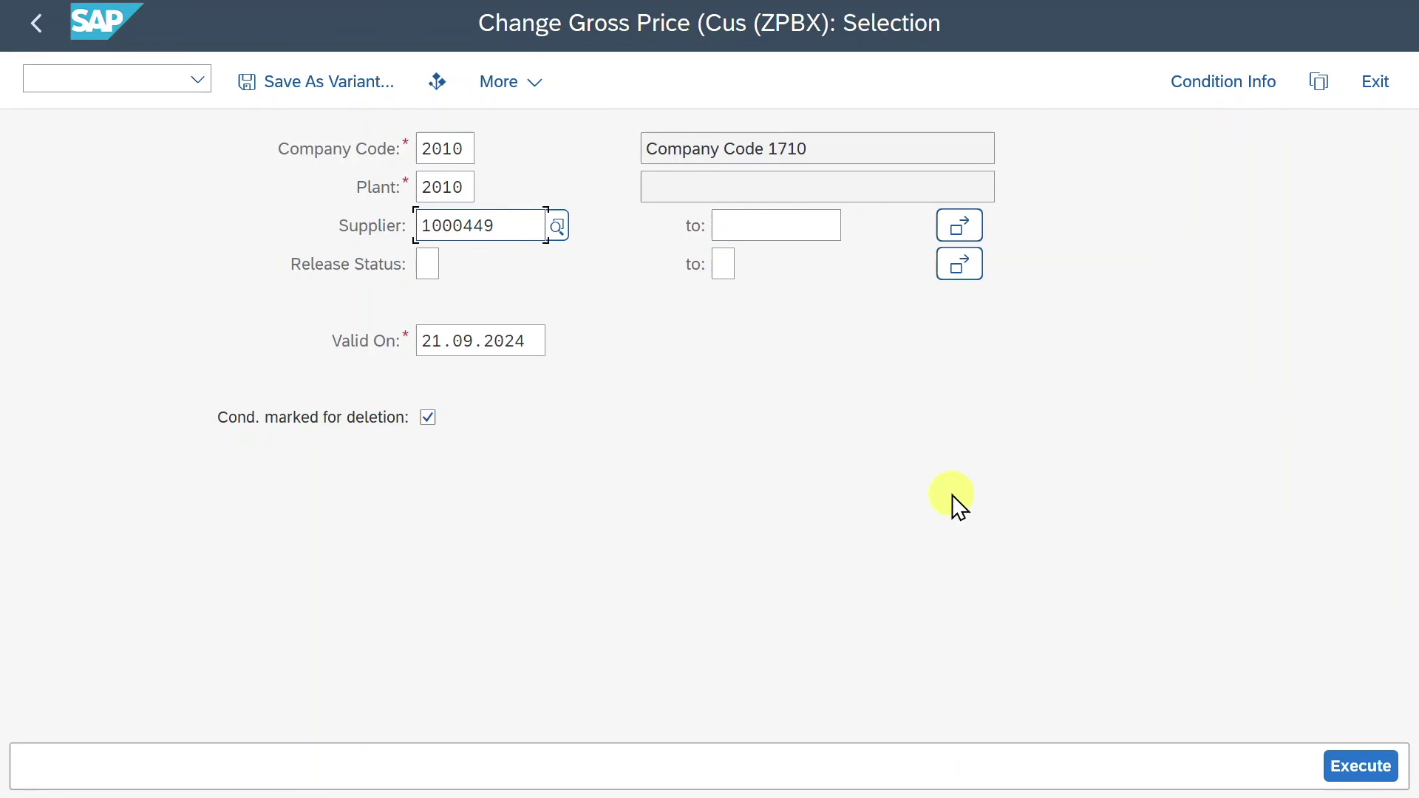
left_click(1360, 772)
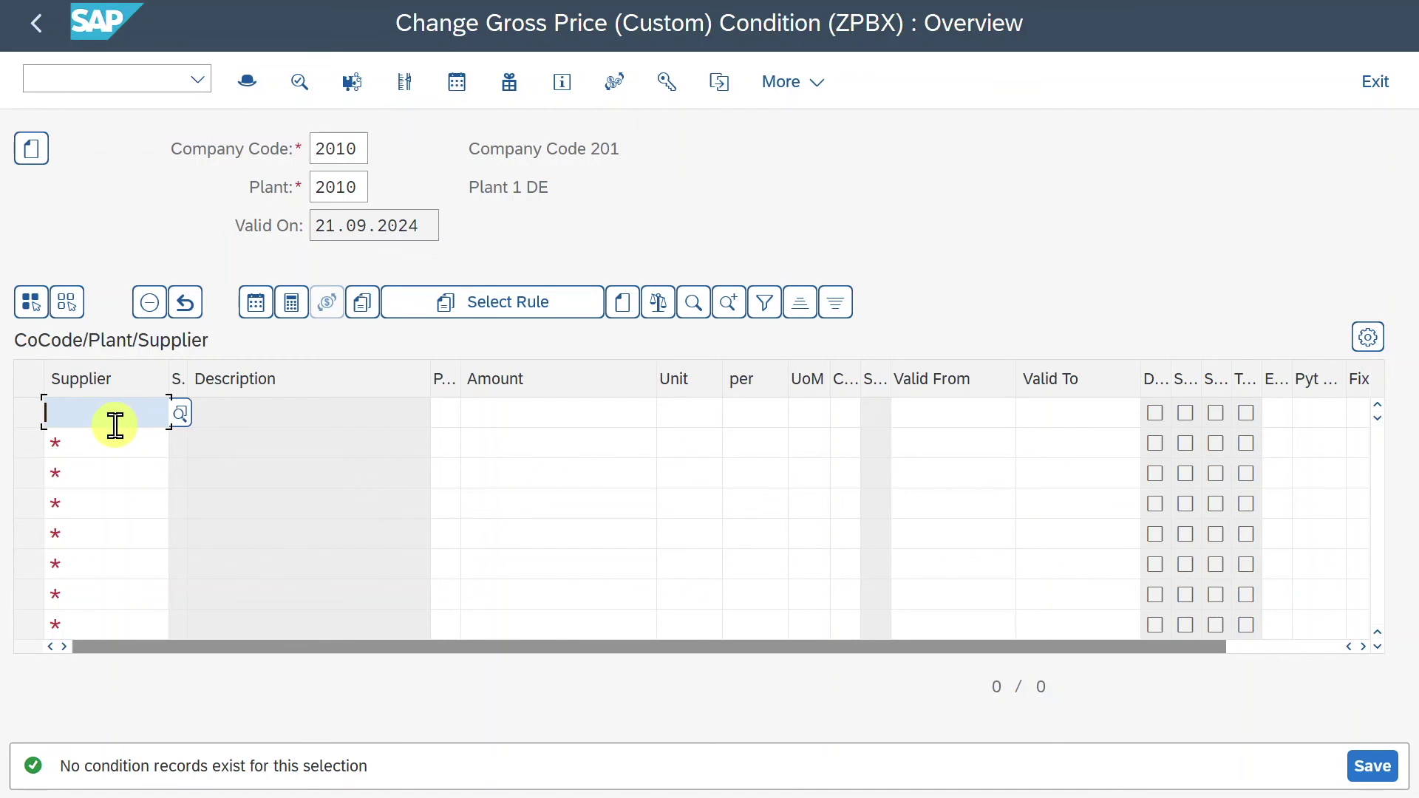
- Paste the supplier into the first ZPBX condition record row and verify it
type("1000449")
key("Tab")
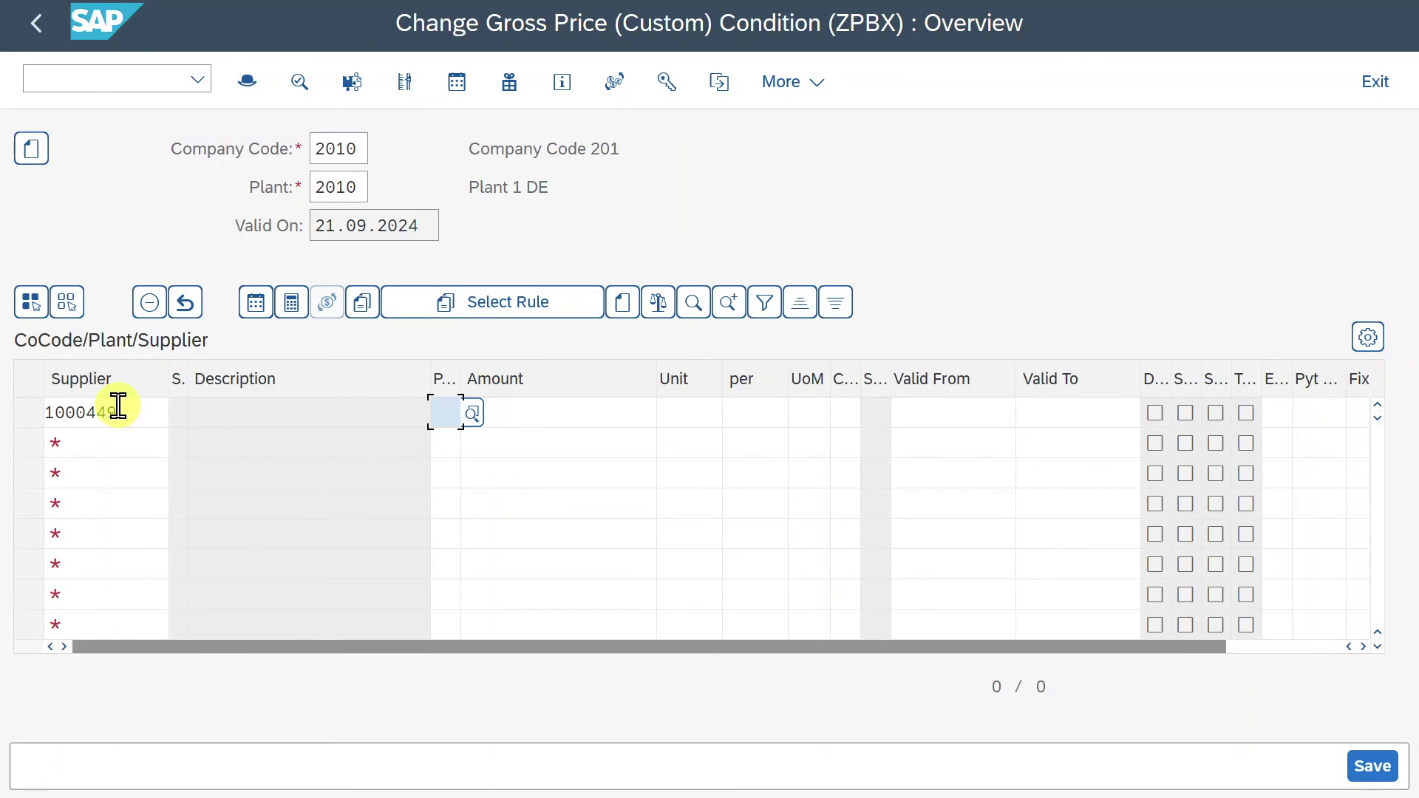
left_click(127, 413)
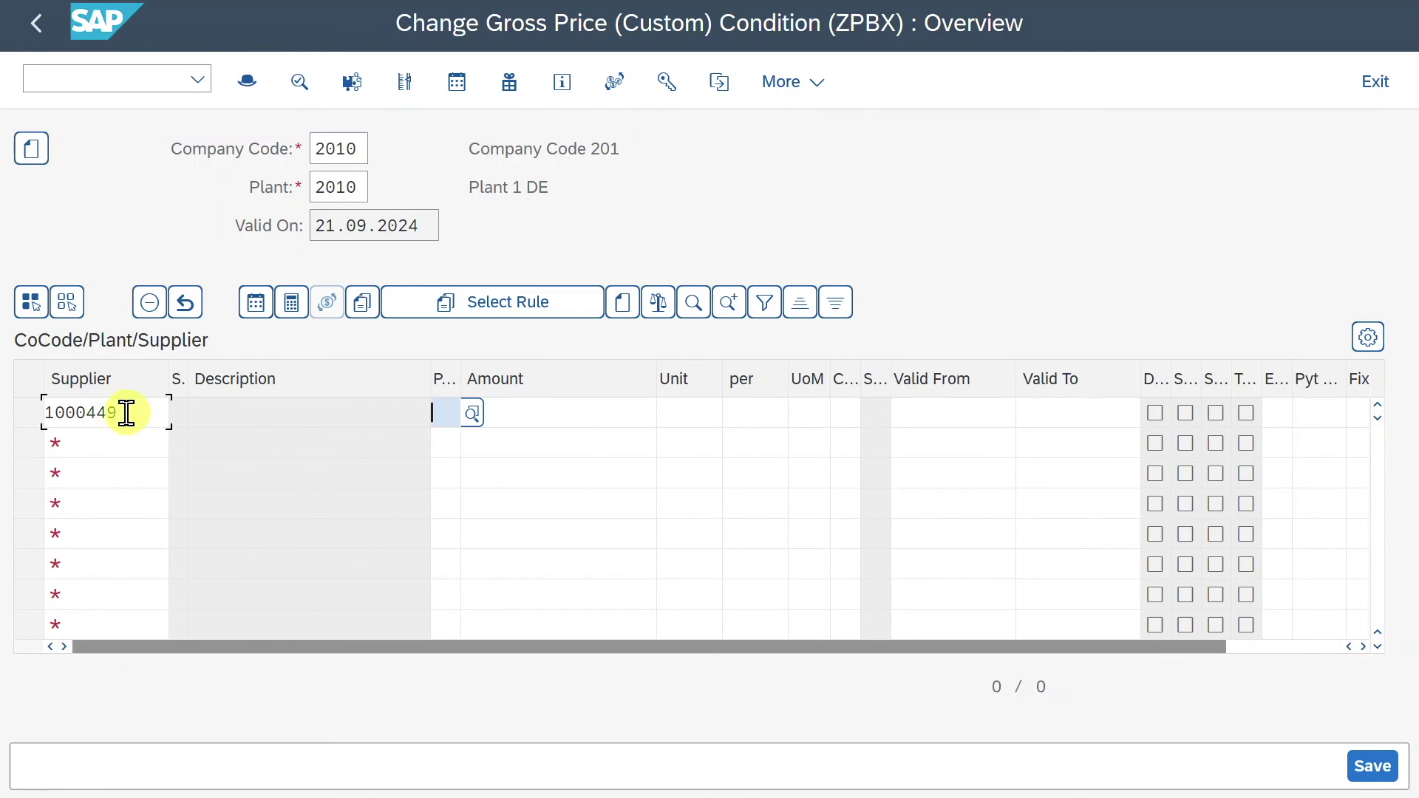
double_click(128, 413)
left_click(443, 413)
- Set EUR per 1 KG, valid 21.09.2024 to 31.12.2024, and save the record
left_click(697, 413)
type("EUR")
left_click(754, 415)
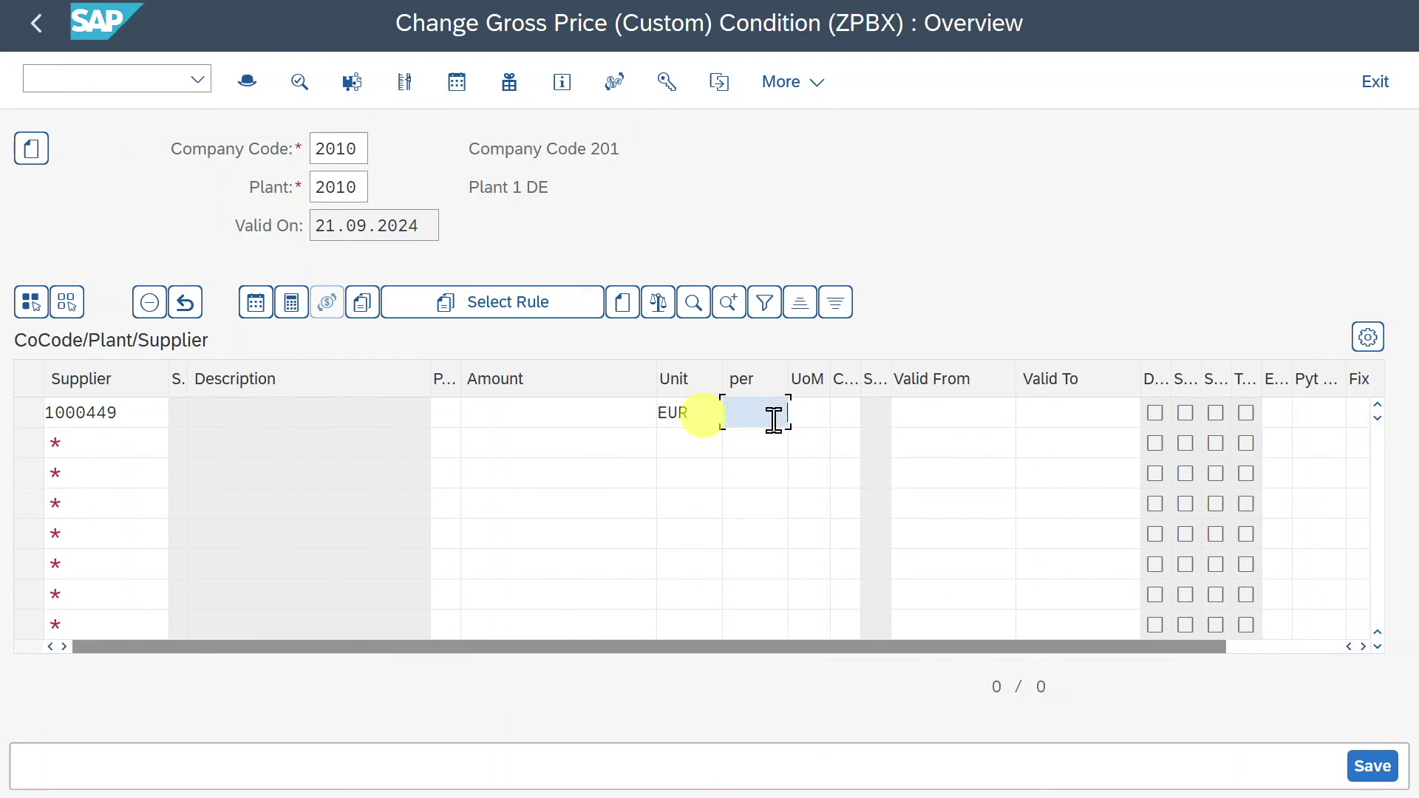
type("1")
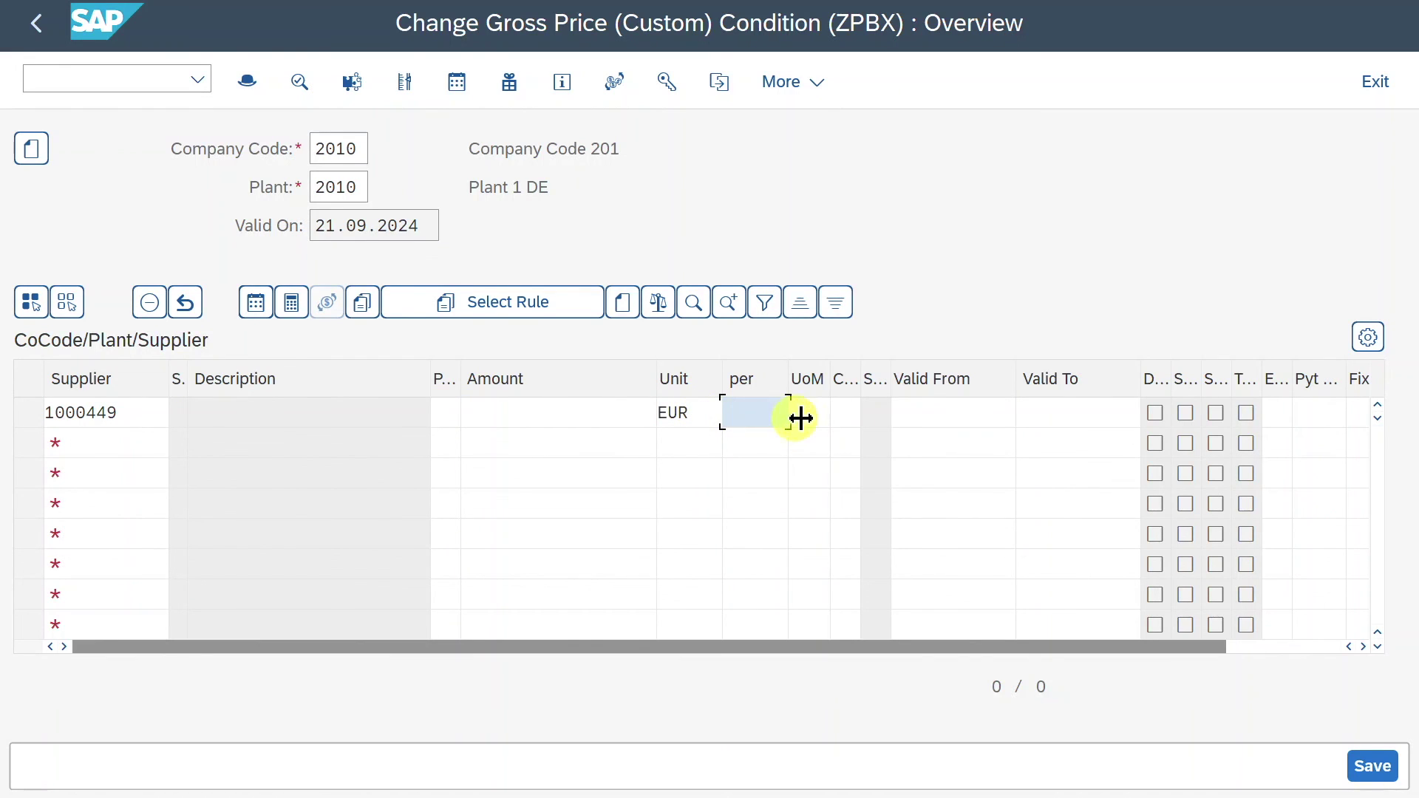
left_click(802, 415)
left_click(952, 414)
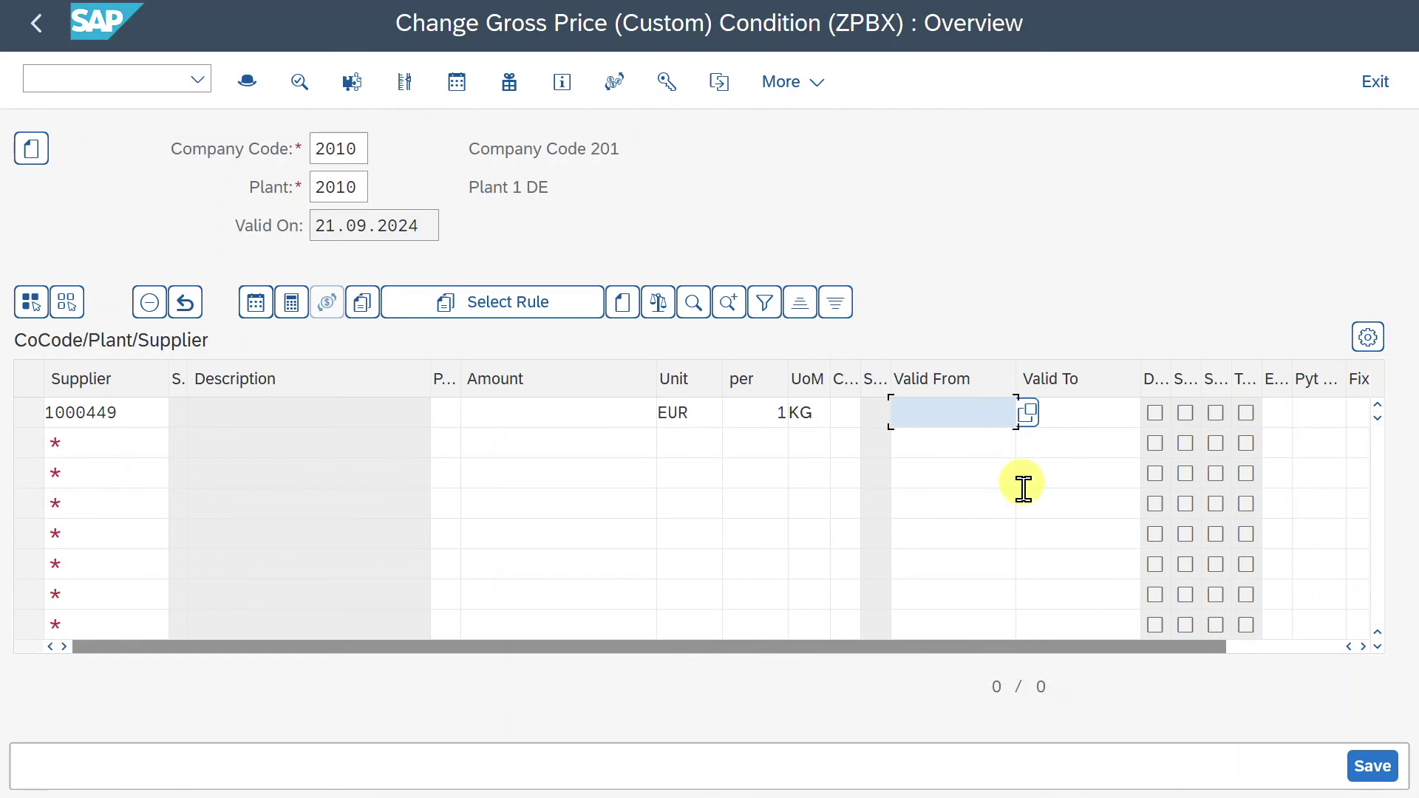
type("21.09.2024")
key("Tab")
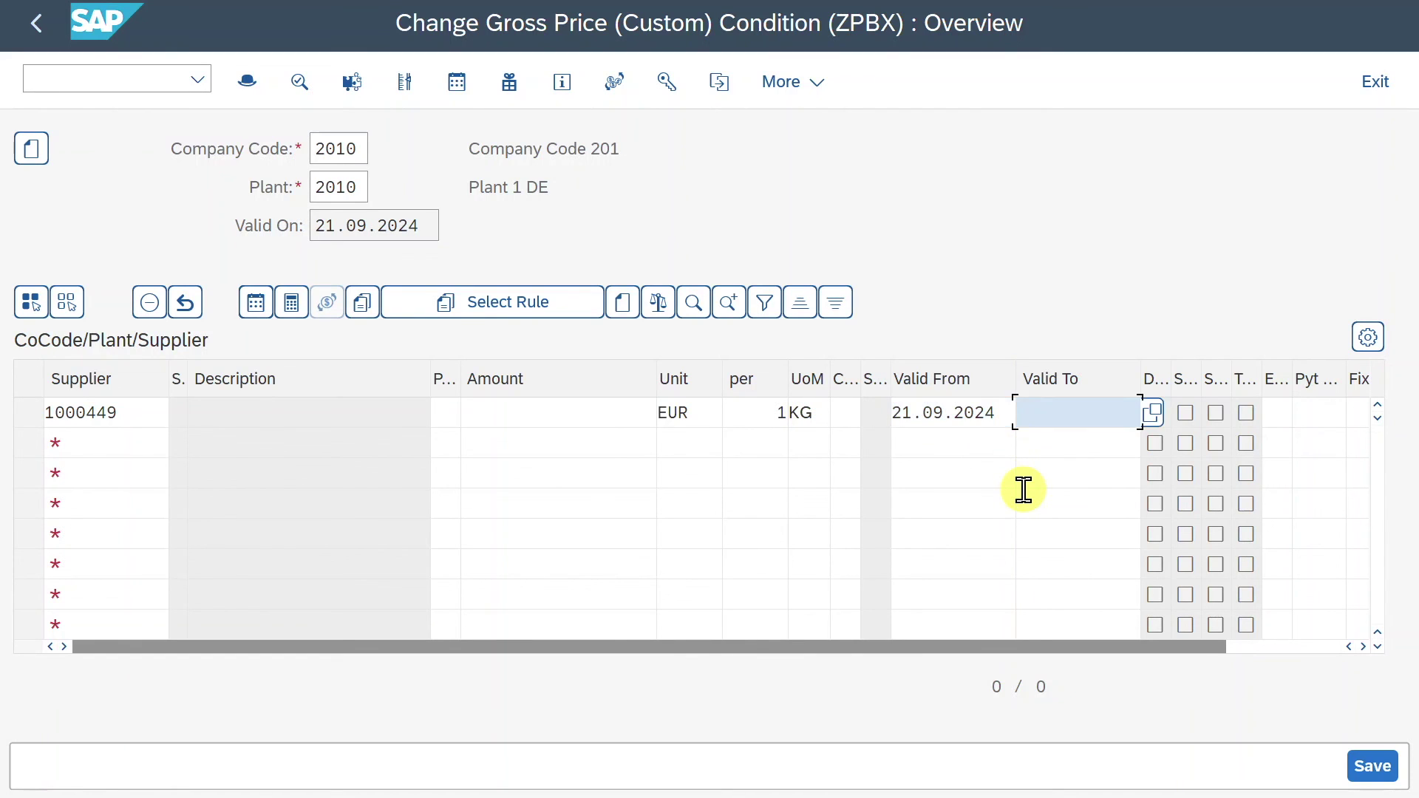
type("31.12.2024")
left_click(1376, 766)
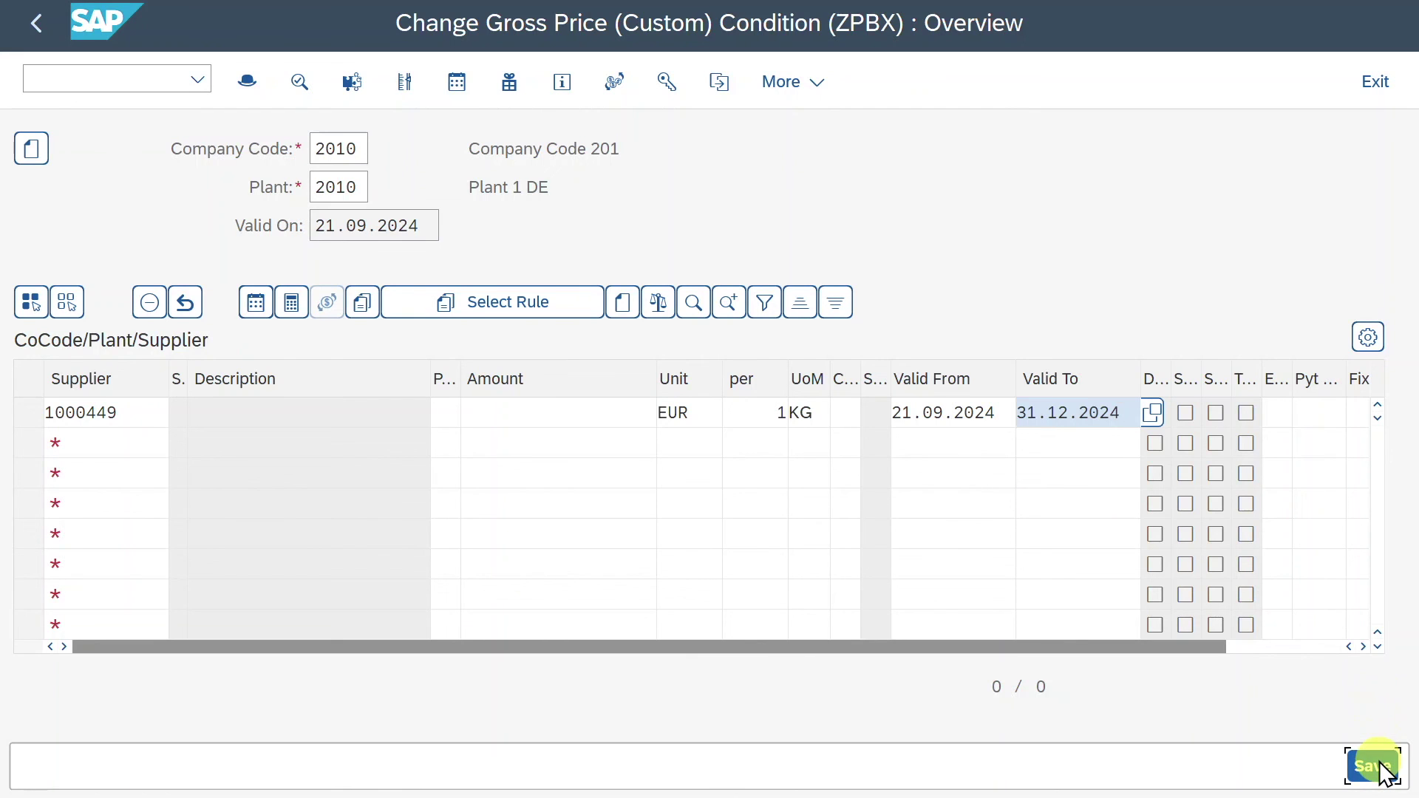
left_click(160, 76)
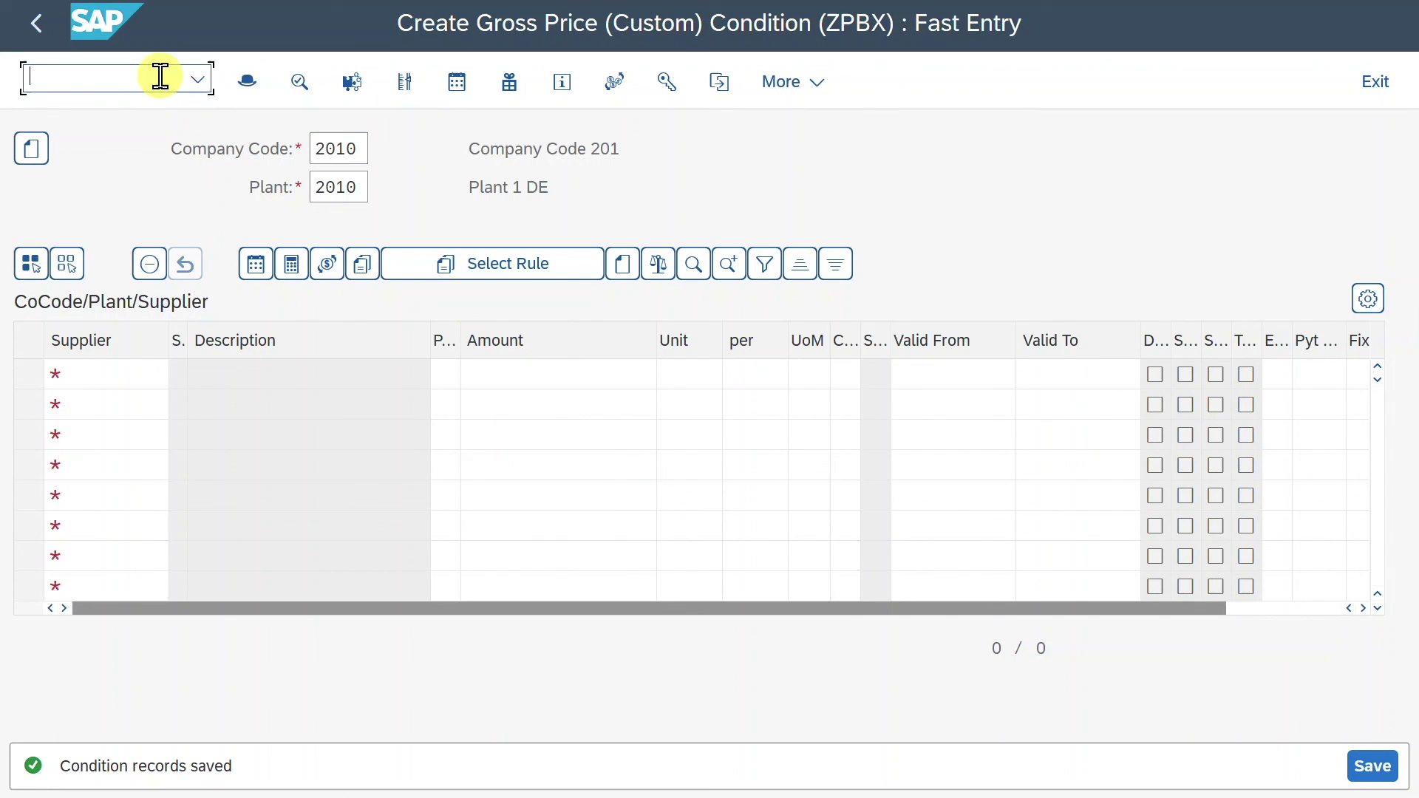
type("/nmek3")
- Display the saved ZPBX condition record in MEK3 and check its description
key("Return")
left_click(1360, 766)
left_click(399, 408)
- Open the Create Purchase Order screen with transaction /nme
left_click(124, 75)
type("/nme")
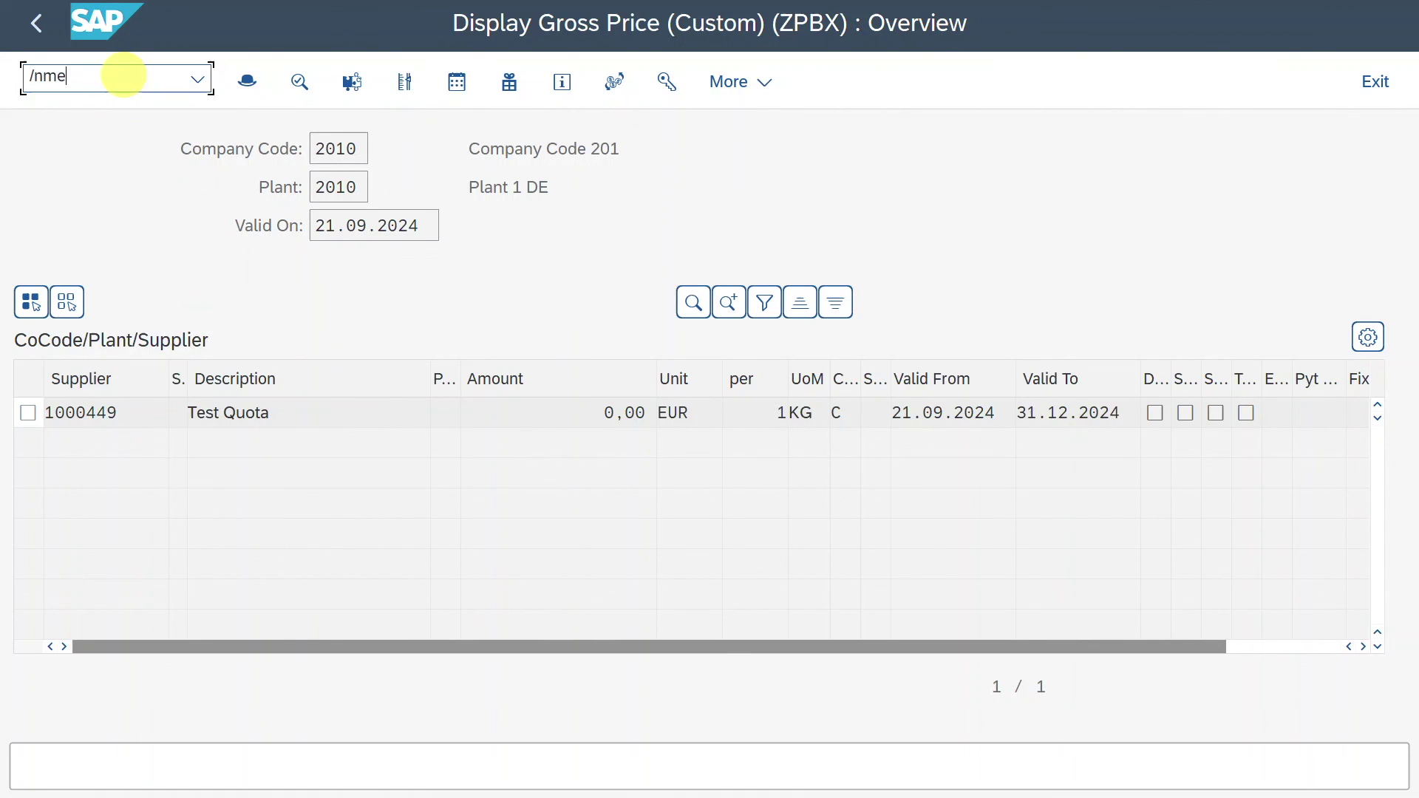
key("Return")
left_click(748, 146)
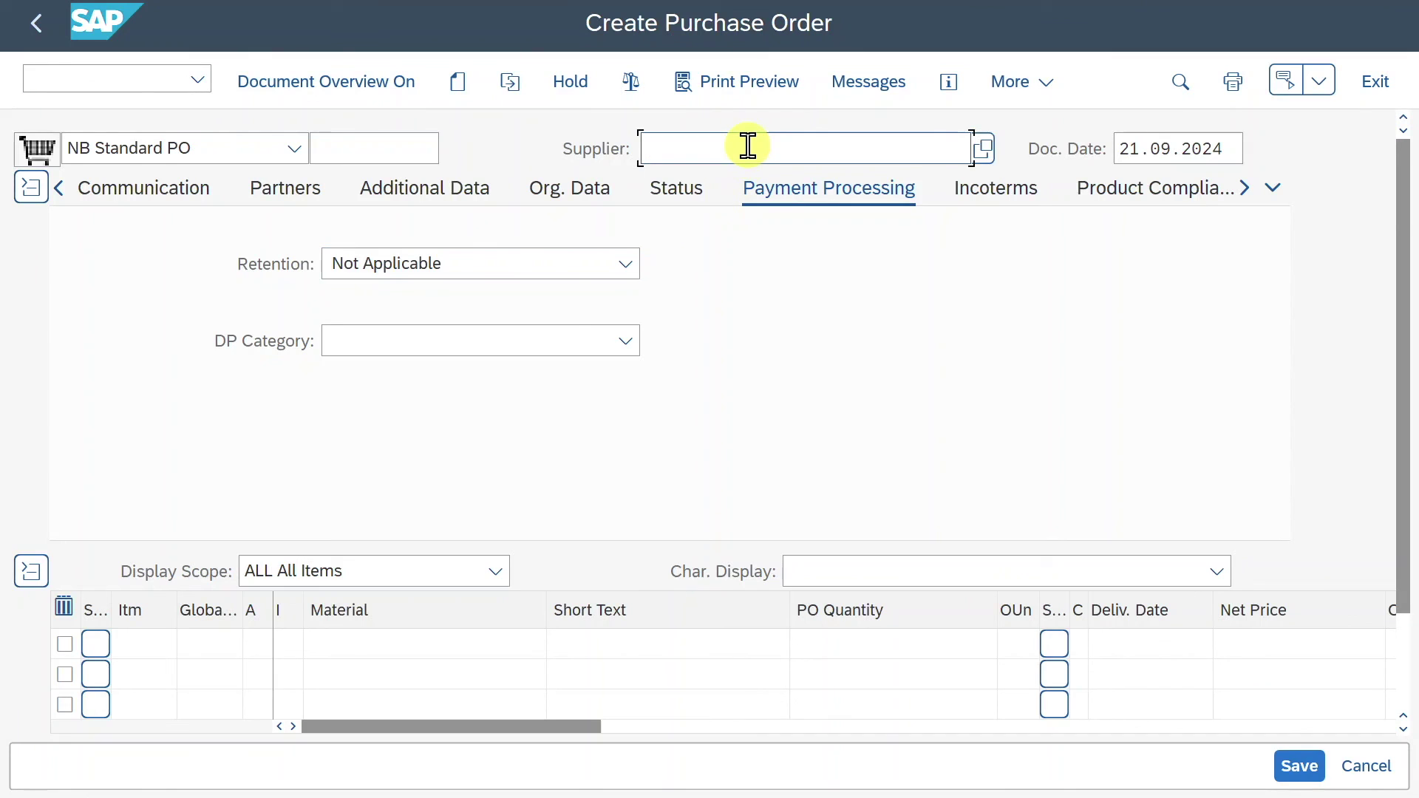
- Fill the PO header: the supplier, purchasing org 2010, group 001, company code 2010
type("1000449")
key("Return")
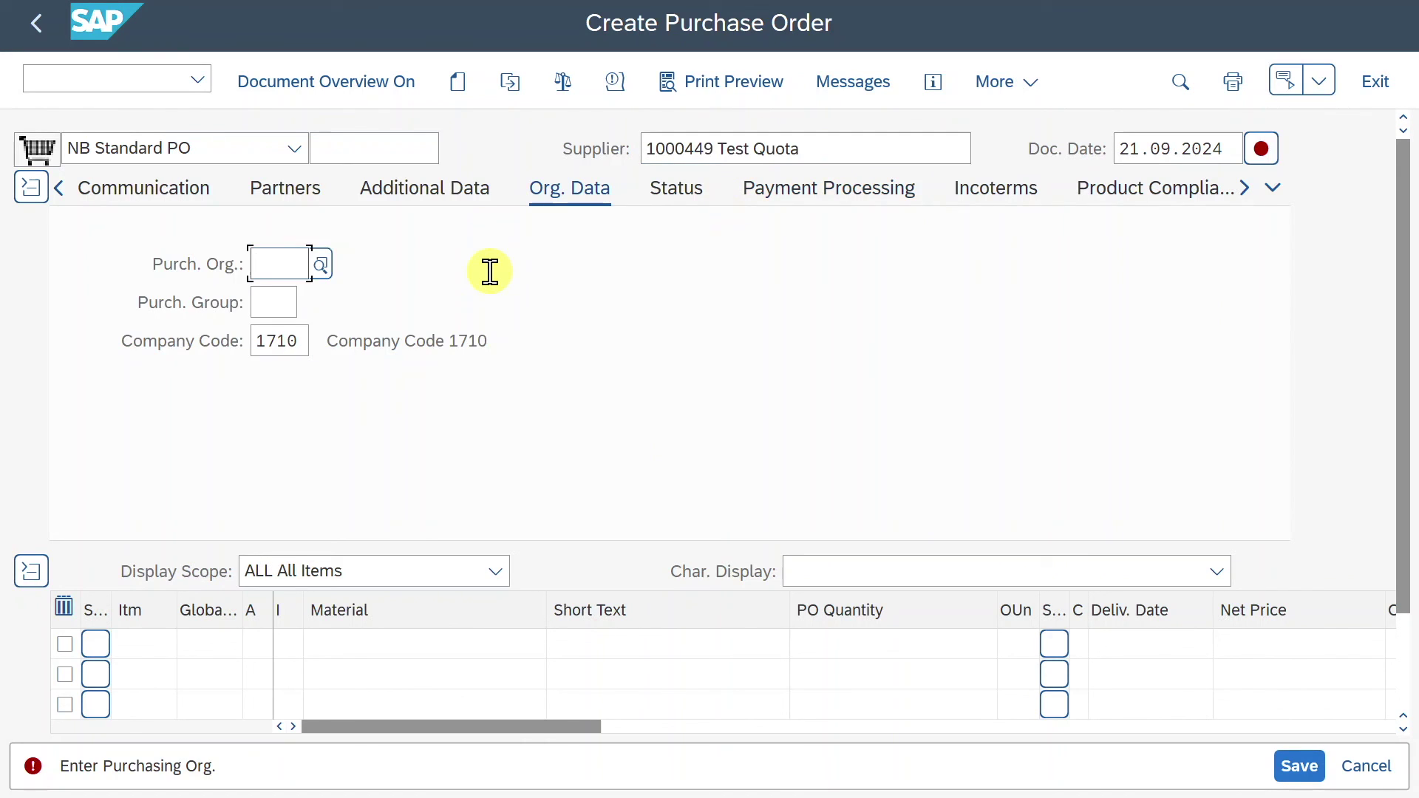
type("2010")
key("Return")
type("001")
key("Return")
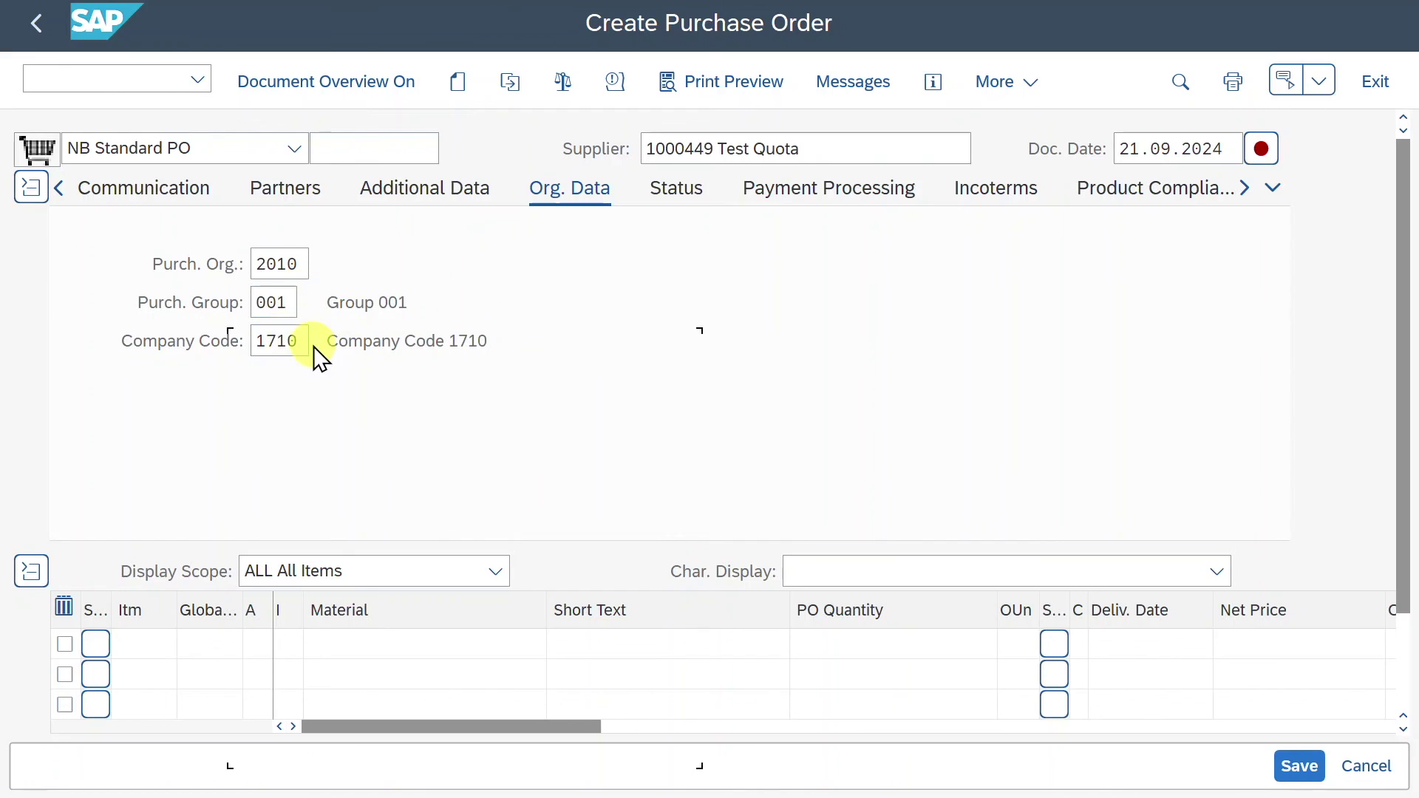
left_click_drag(302, 336, 221, 331)
type("2010")
key("Return")
- Add material 2417 at plant 2010 and review its ZPBX gross price and discount conditions
left_click(375, 644)
type("2417")
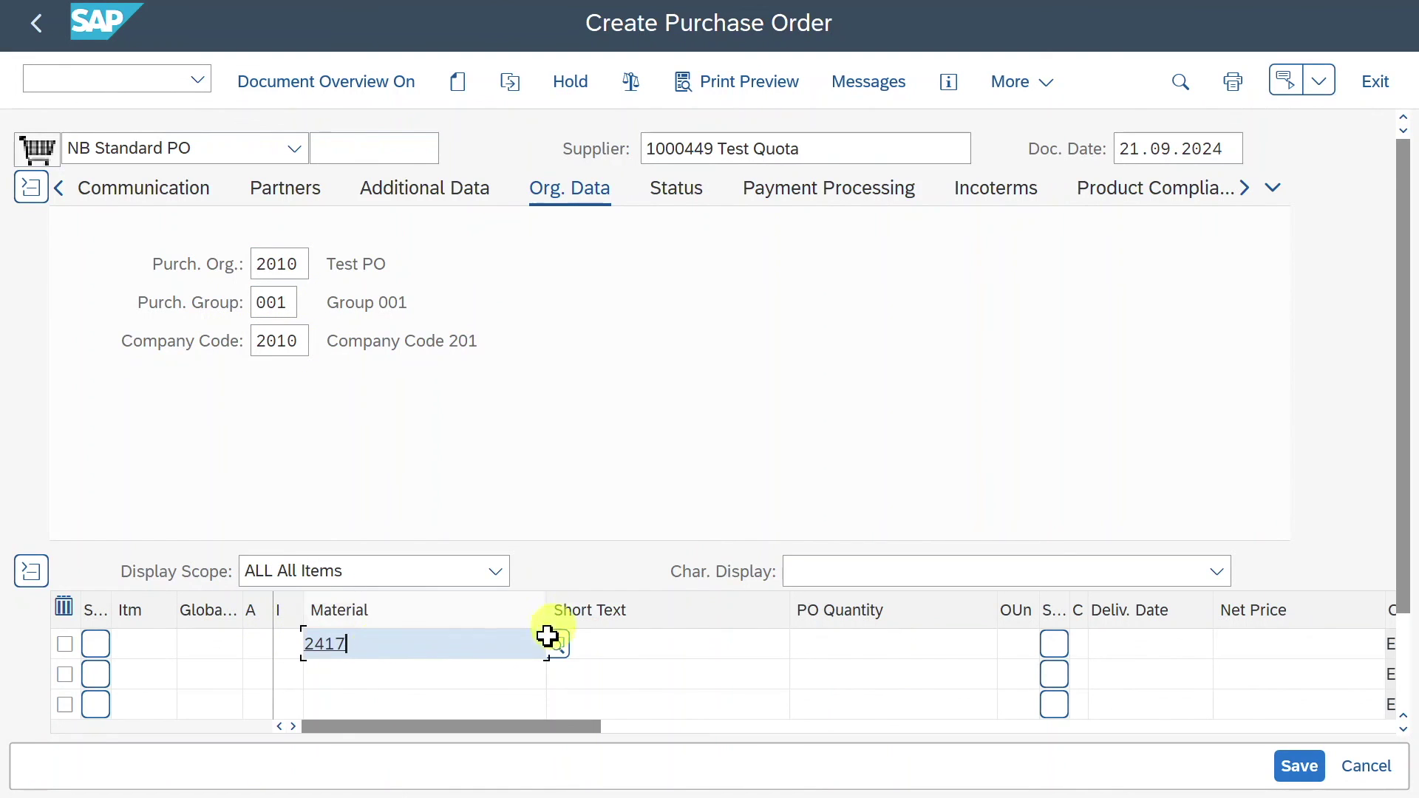
key("Return")
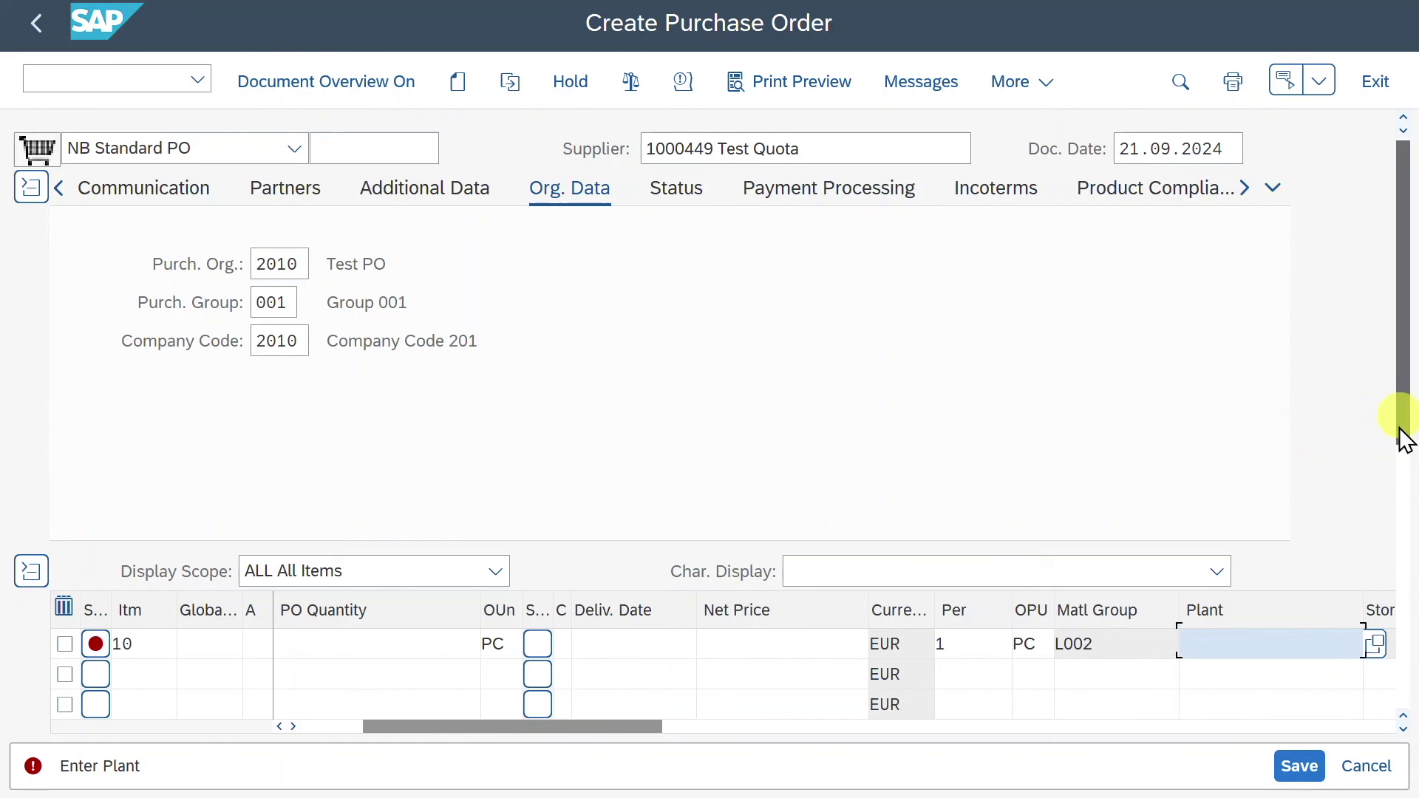
scroll(1403, 473, "down", 5)
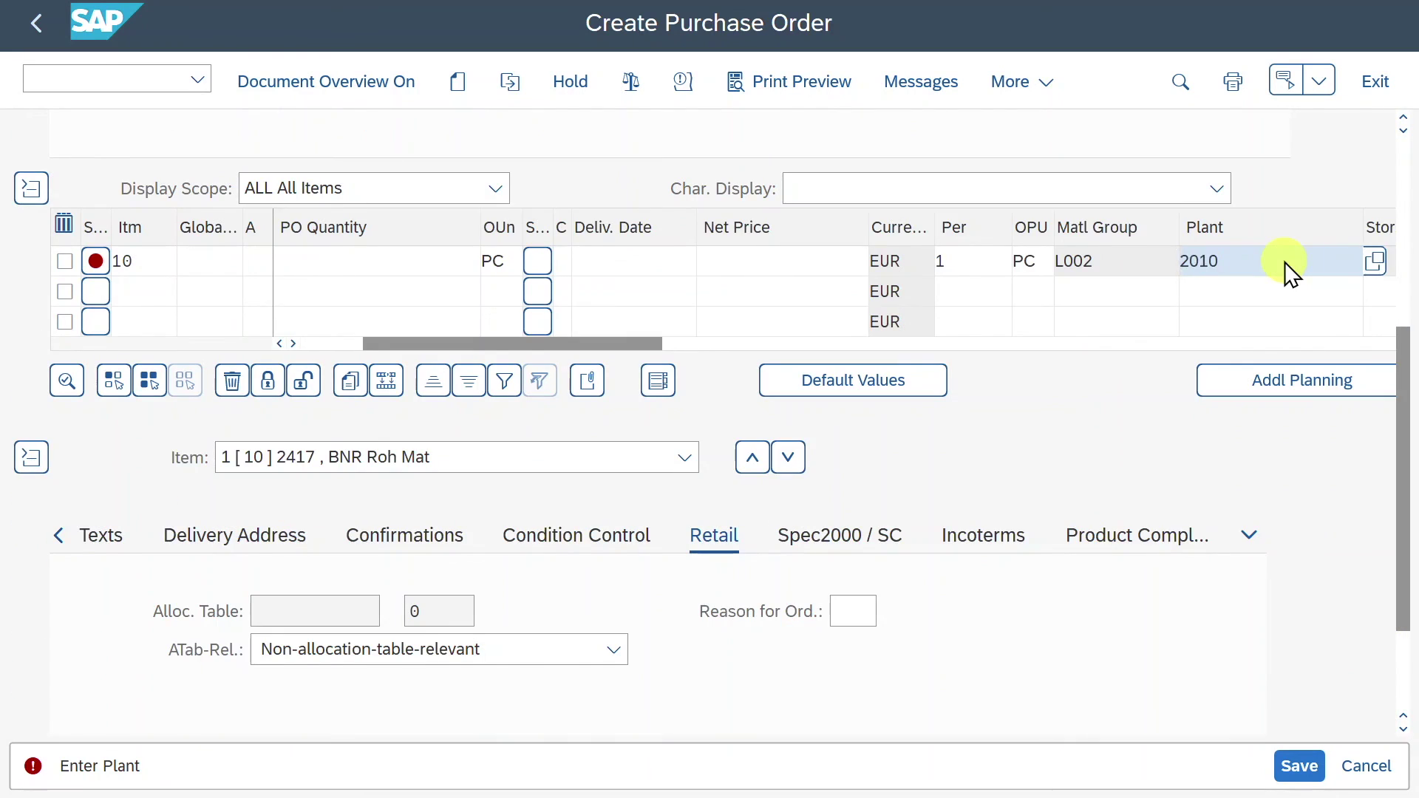
key("Return")
scroll(539, 472, "down", 1)
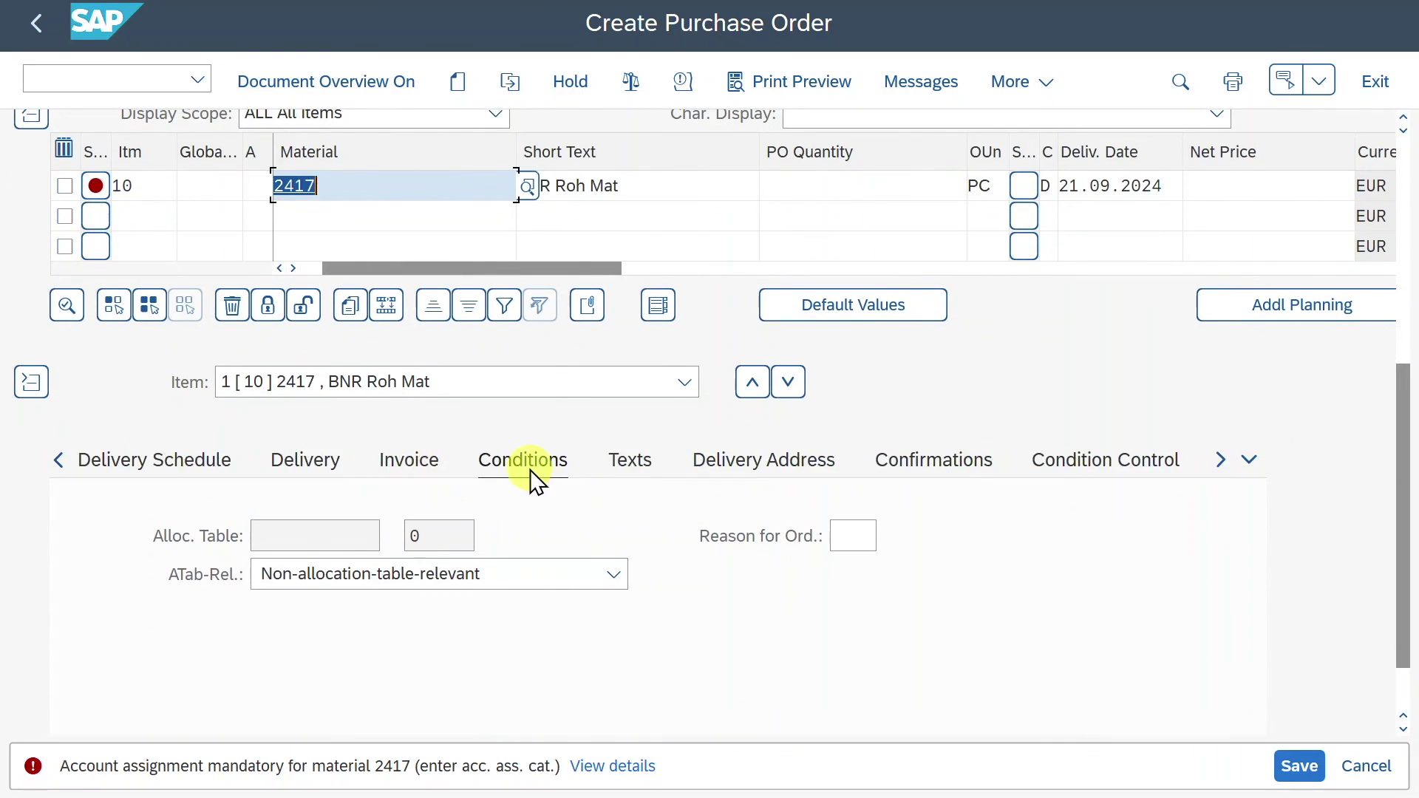
left_click(530, 469)
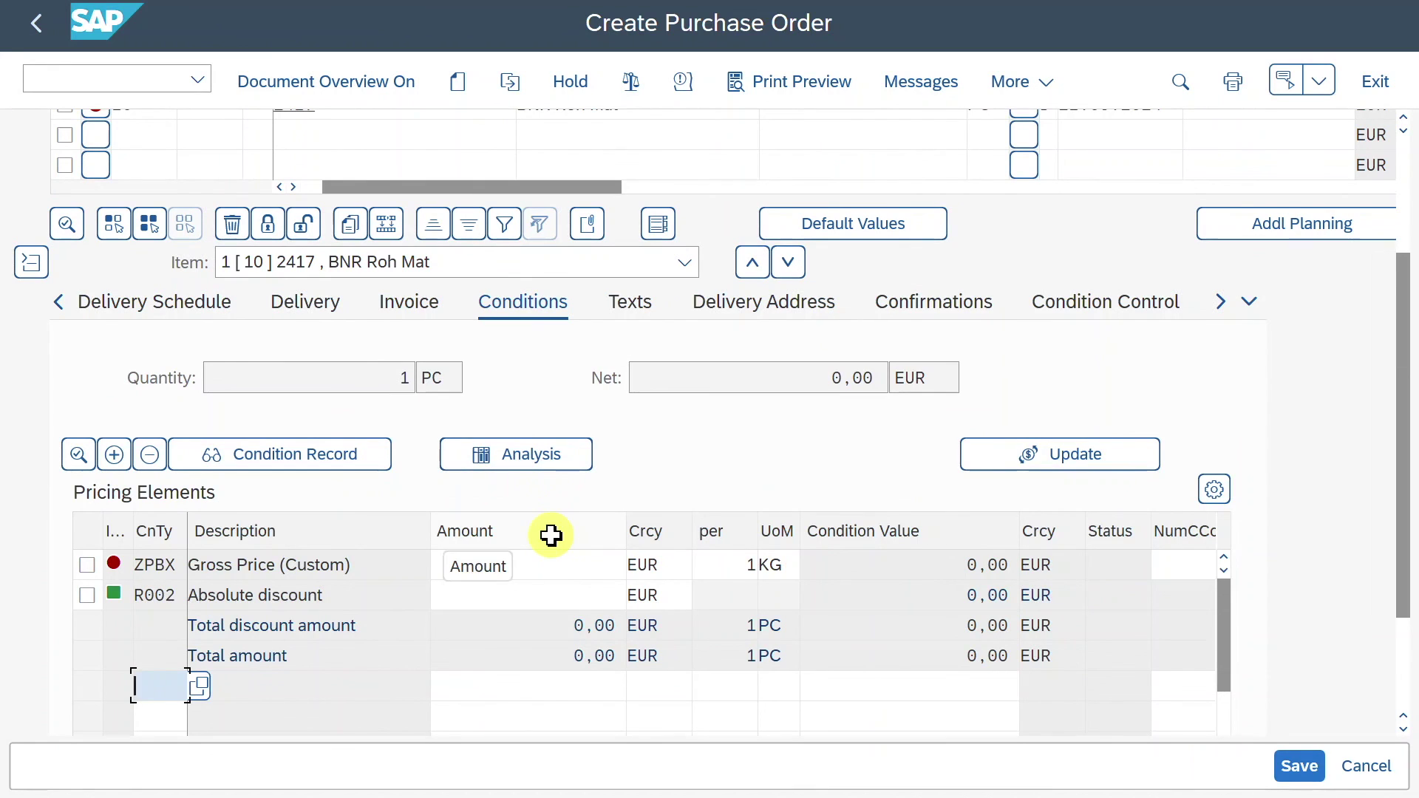
left_click(574, 569)
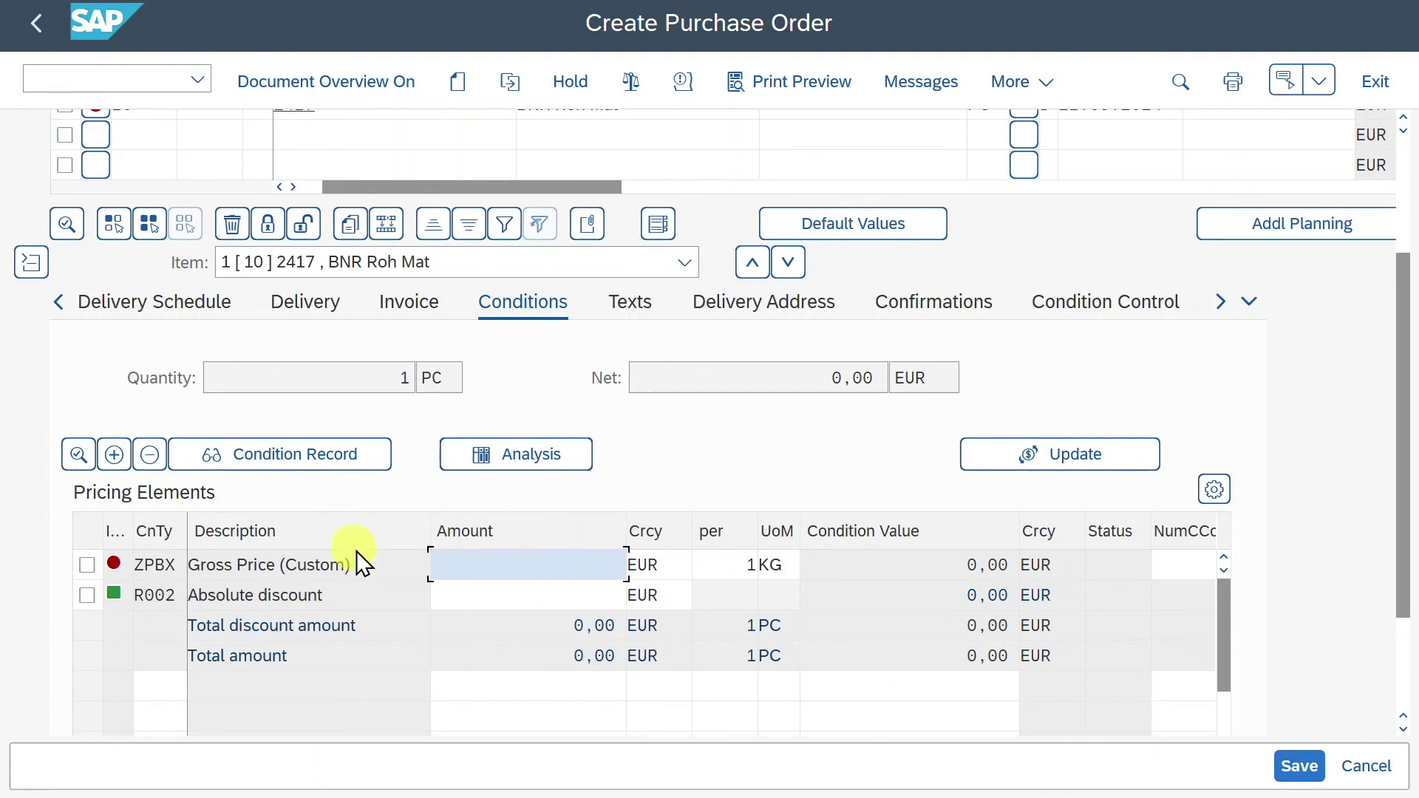
left_click_drag(362, 565, 186, 566)
left_click_drag(325, 595, 186, 595)
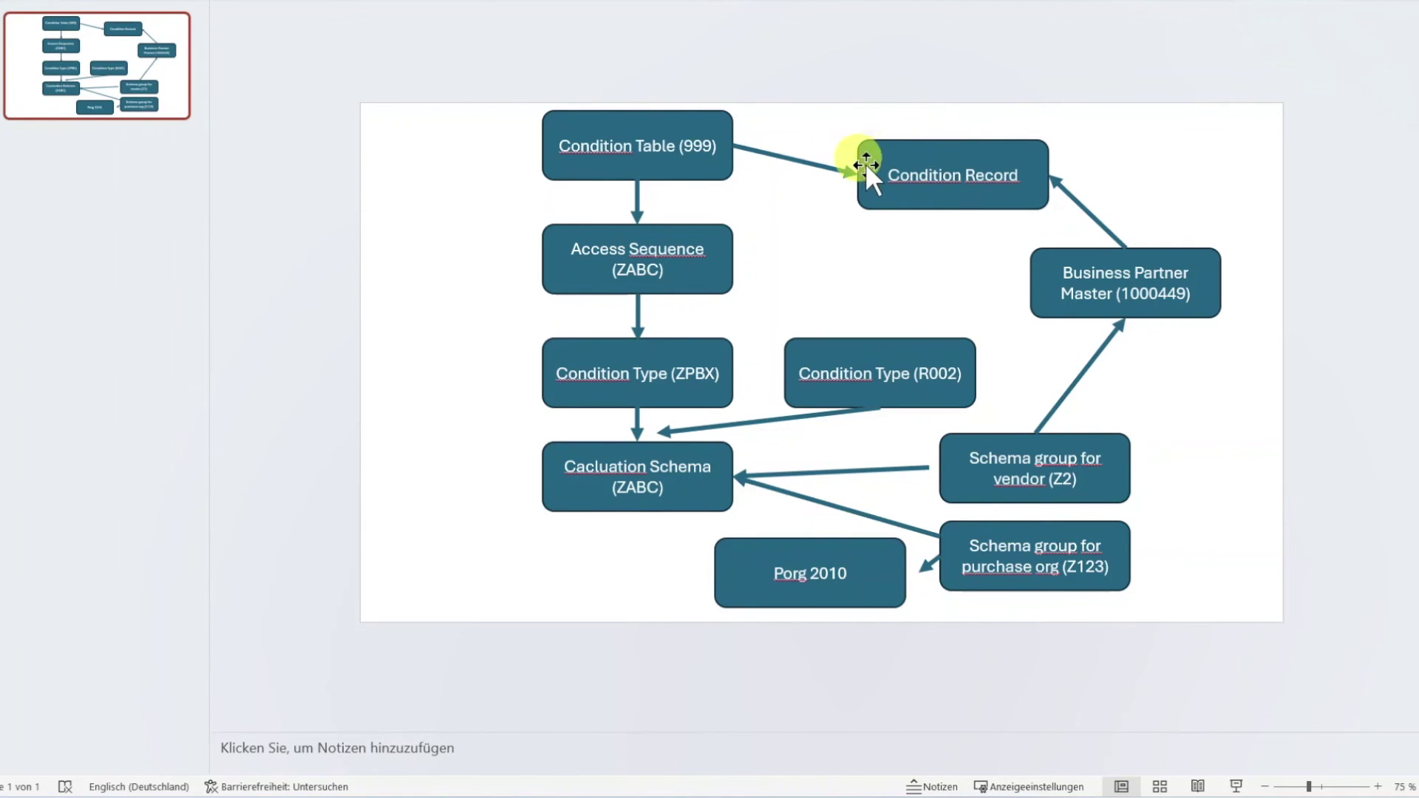
left_click(894, 158)
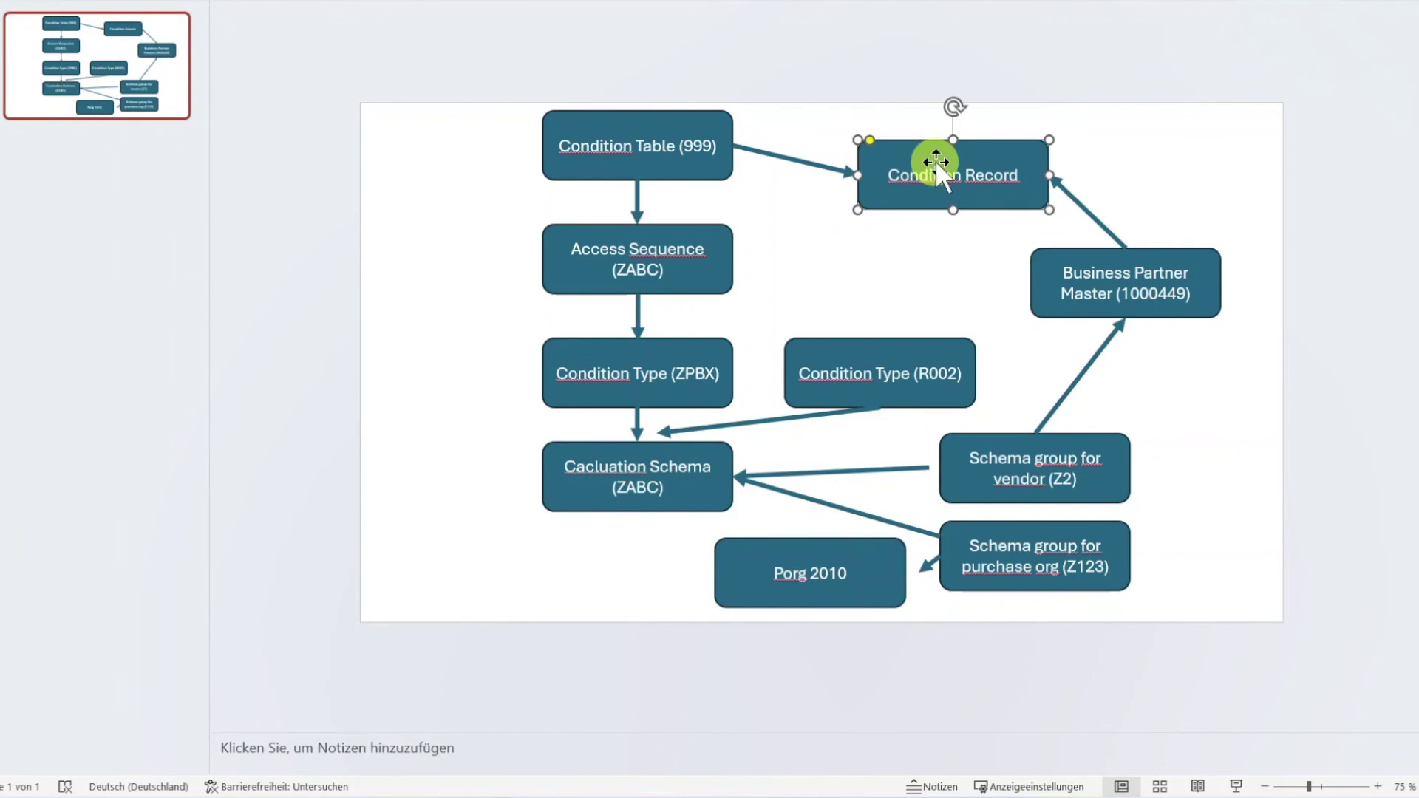
left_click(1111, 170)
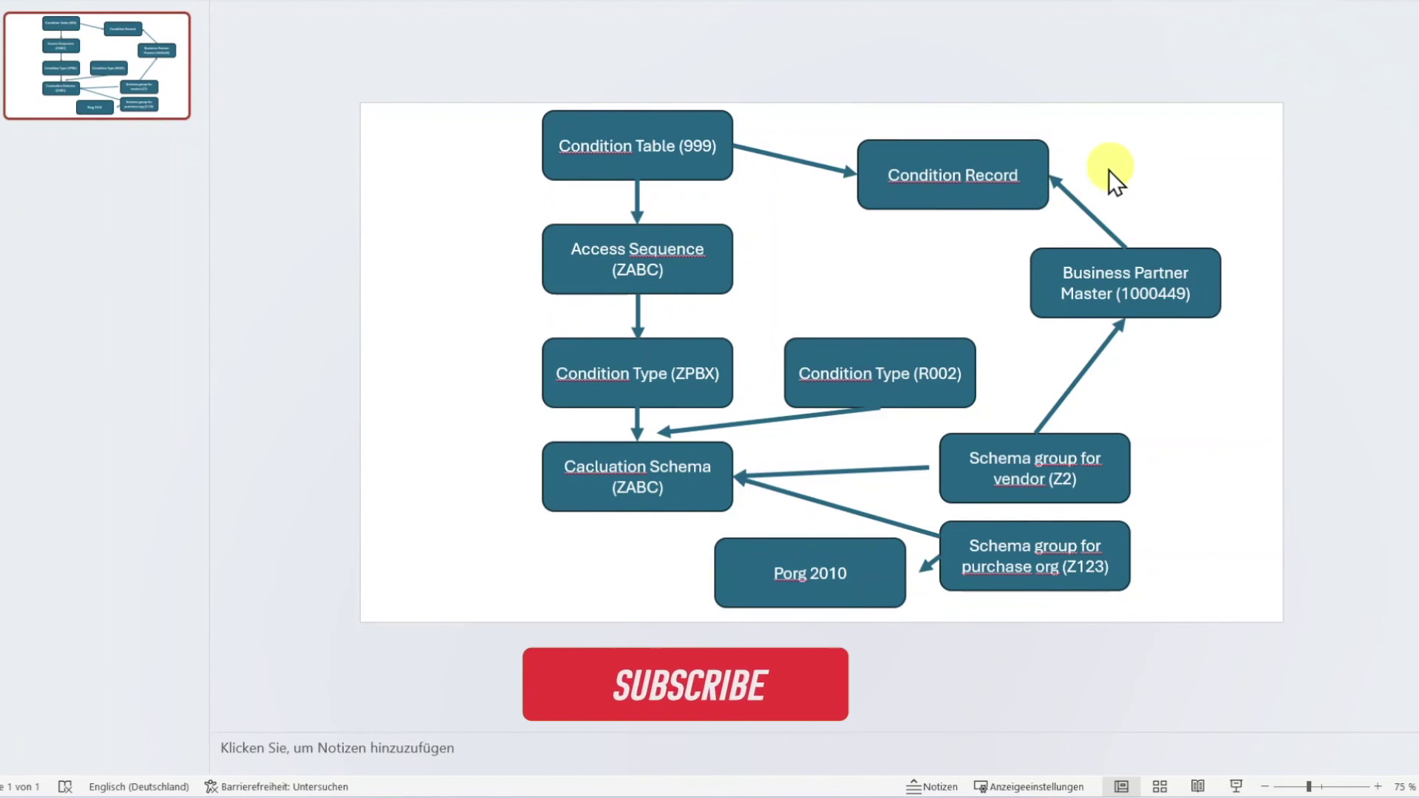